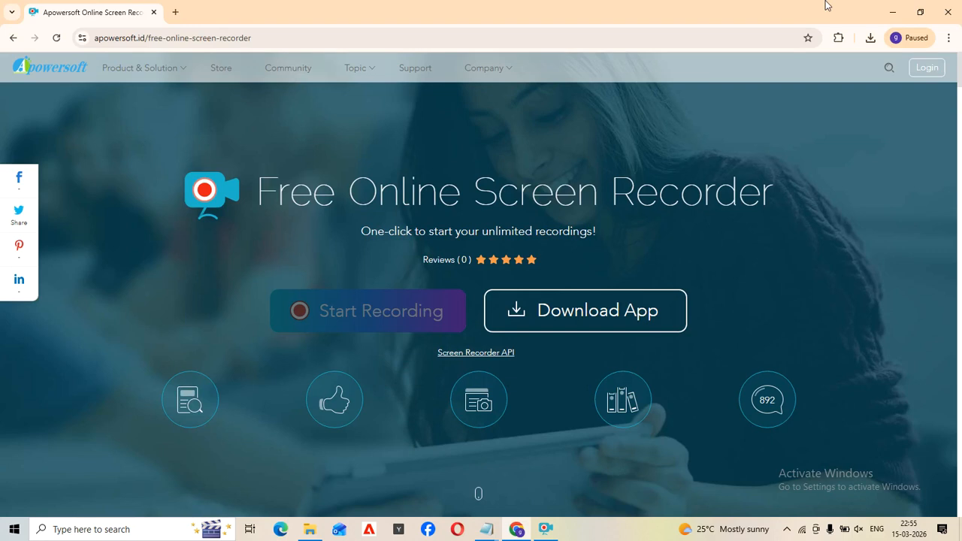
Clear the browser and Downloads windows from the desktop and open the Excel Topic workbook from the Excel folder.
left_click(889, 11)
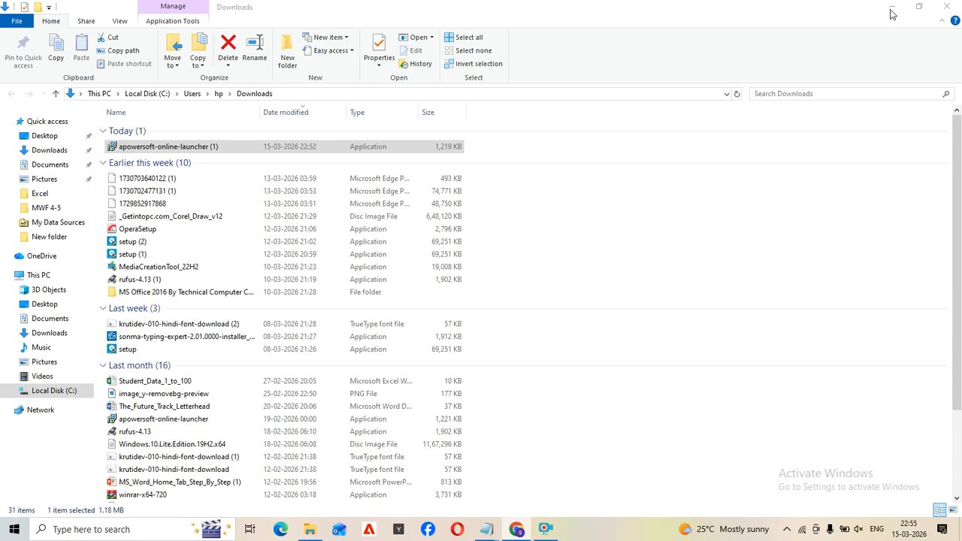
left_click(951, 5)
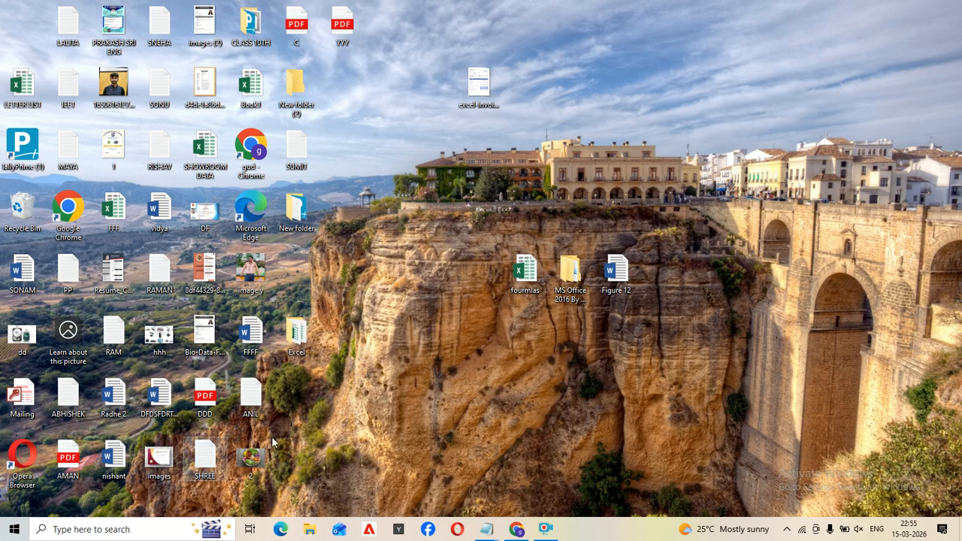
double_click(299, 338)
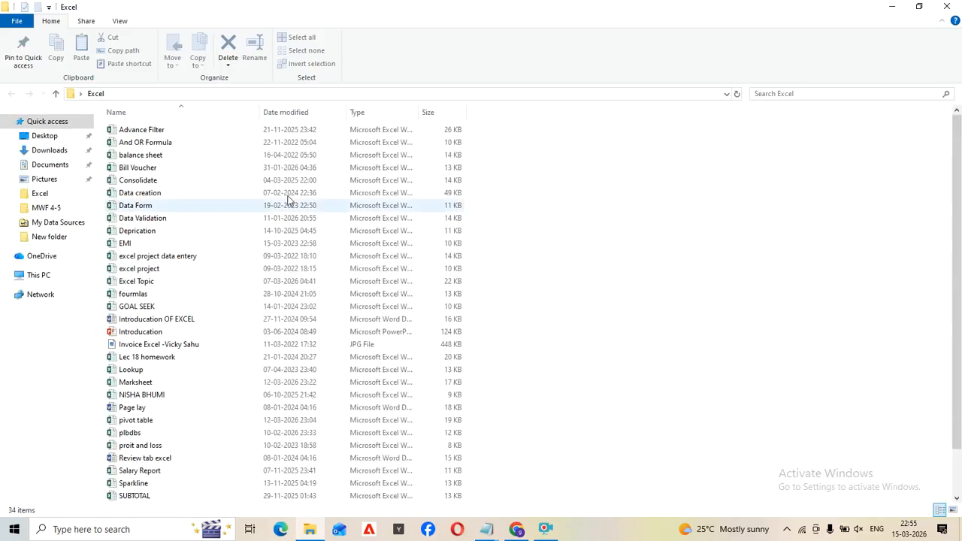
left_click(143, 284)
left_click(143, 281)
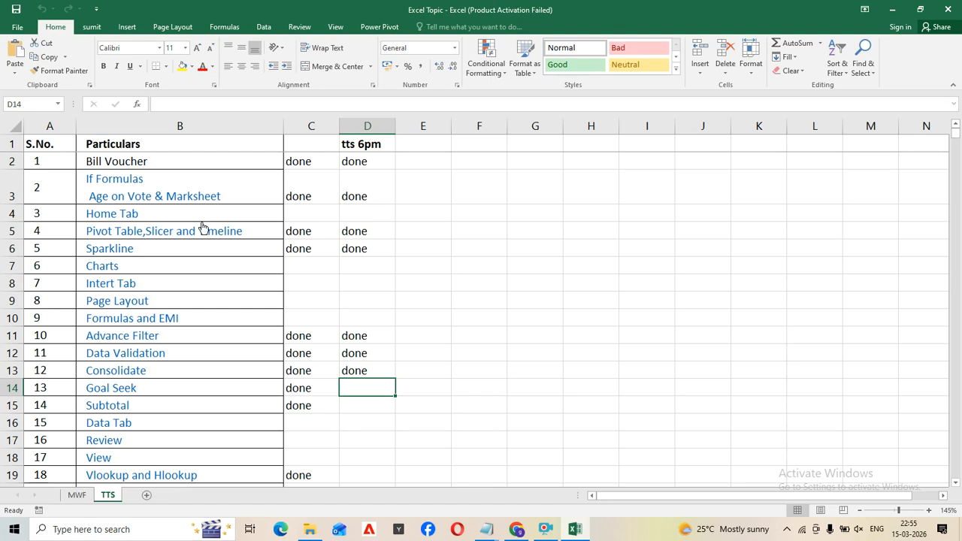
Open the Marksheet workbook through the Age on Vote & Marksheet link and go to its Marksheet sheet.
left_click(619, 128)
left_click(136, 191)
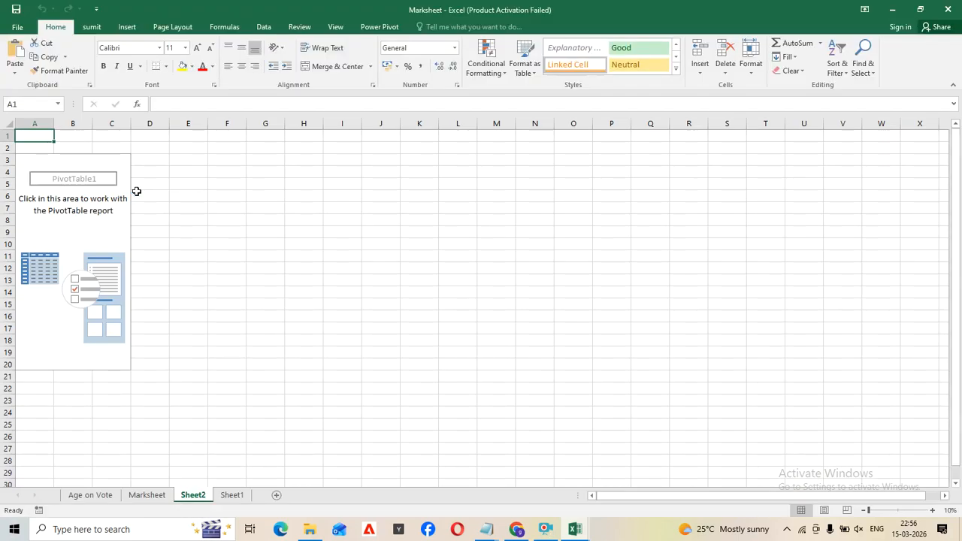
left_click(150, 498)
left_click(415, 347)
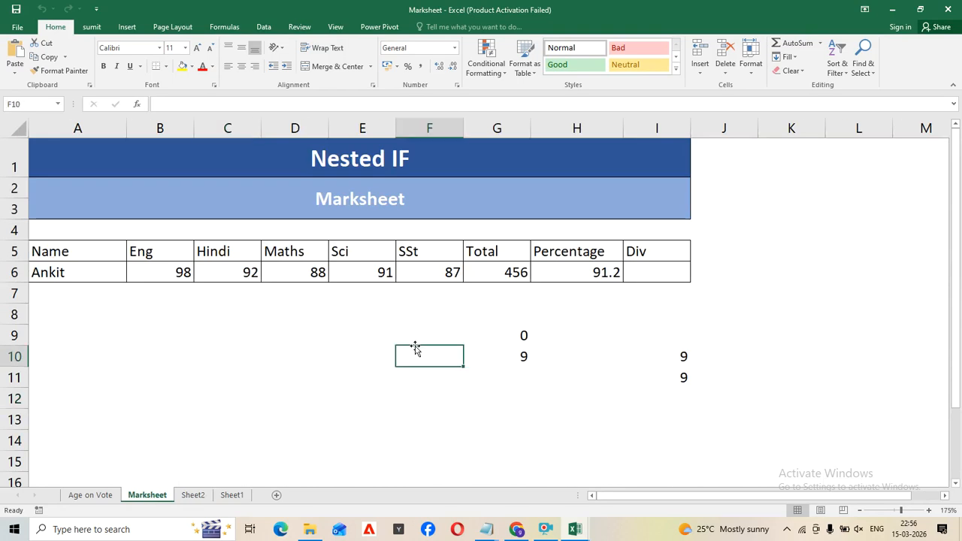
Delete the stray numbers below the marks table in columns G to I.
left_click_drag(469, 321, 700, 413)
key("Delete")
left_click(317, 389)
left_click(541, 375)
Clear the existing Percentage and Total results from cells H6 and G6.
left_click(567, 265)
key("Delete")
left_click(500, 275)
key("Delete")
left_click(476, 327)
left_click(501, 271)
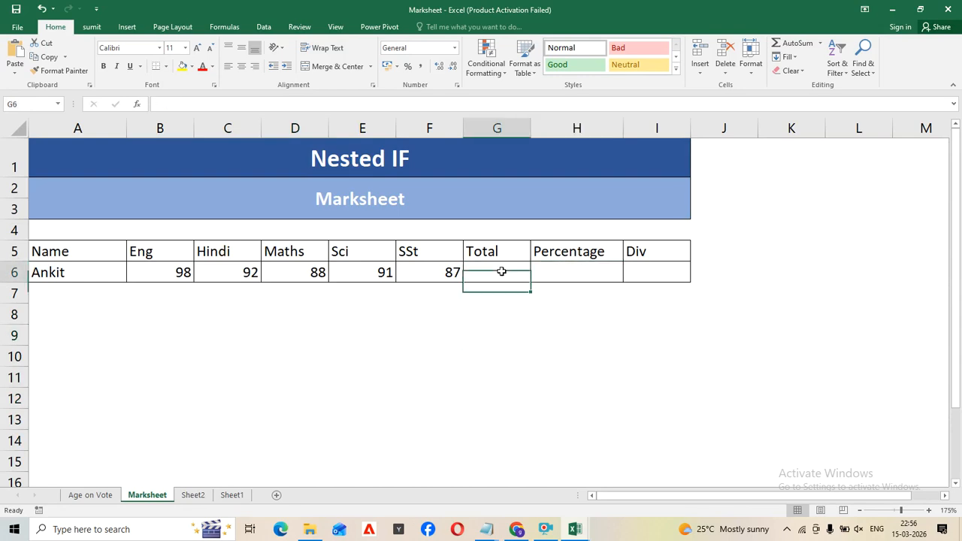
left_click(550, 270)
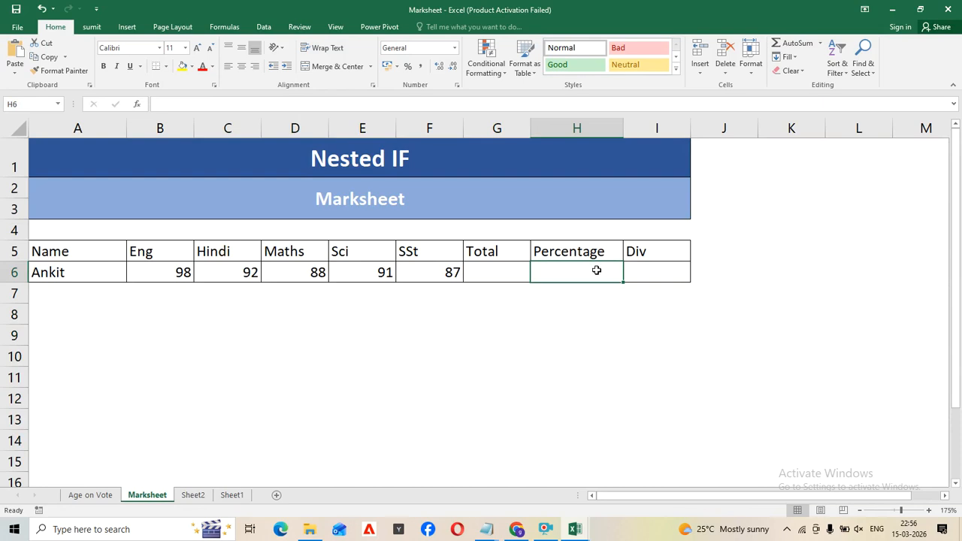
left_click(556, 343)
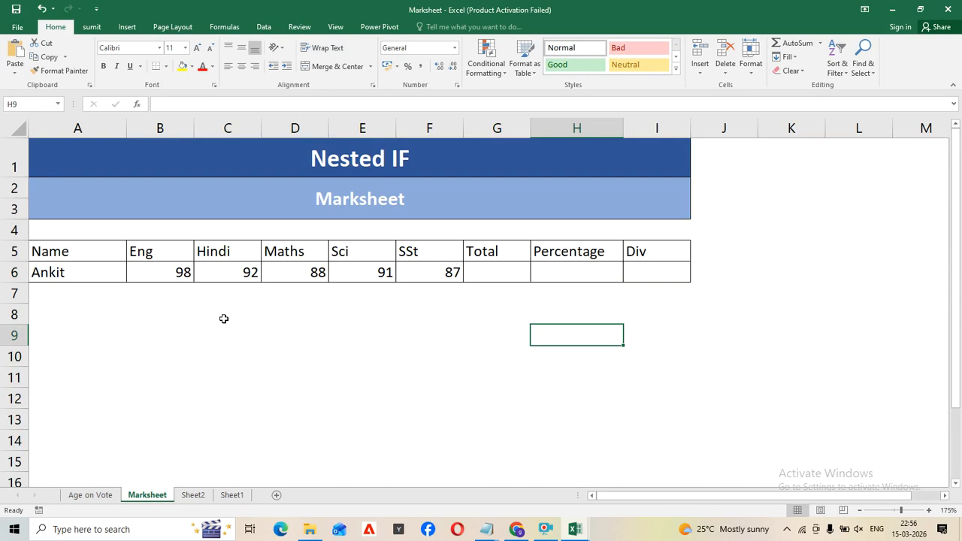
left_click(301, 349)
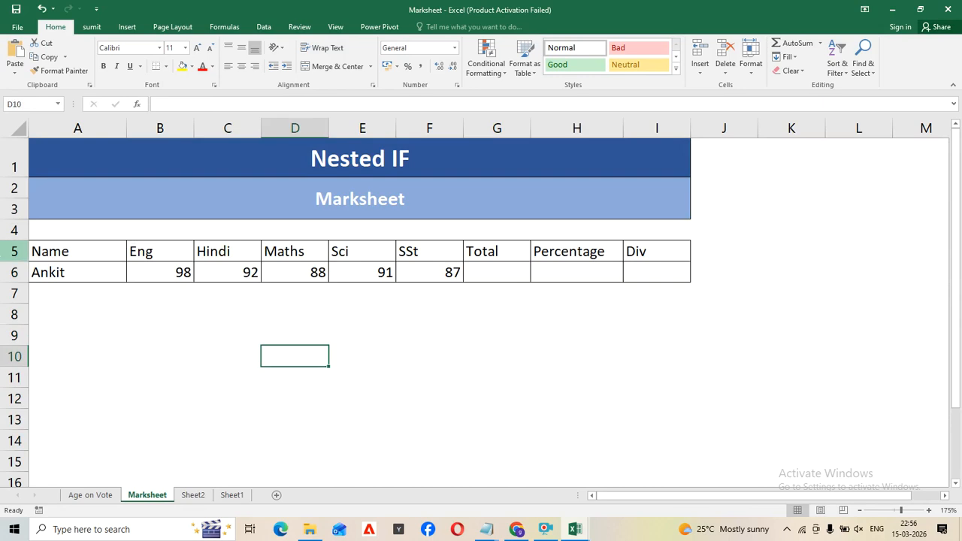
left_click(79, 272)
left_click(167, 271)
left_click(230, 271)
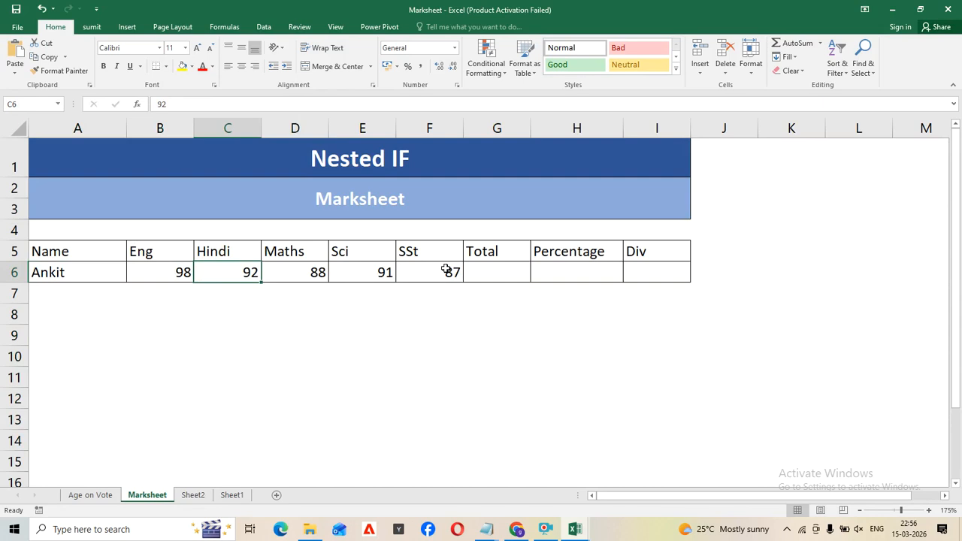
Add up the five subject marks in Total cell G6 with =SUM(B6:F6).
left_click_drag(150, 273, 447, 273)
left_click(518, 282)
type("=SUM(")
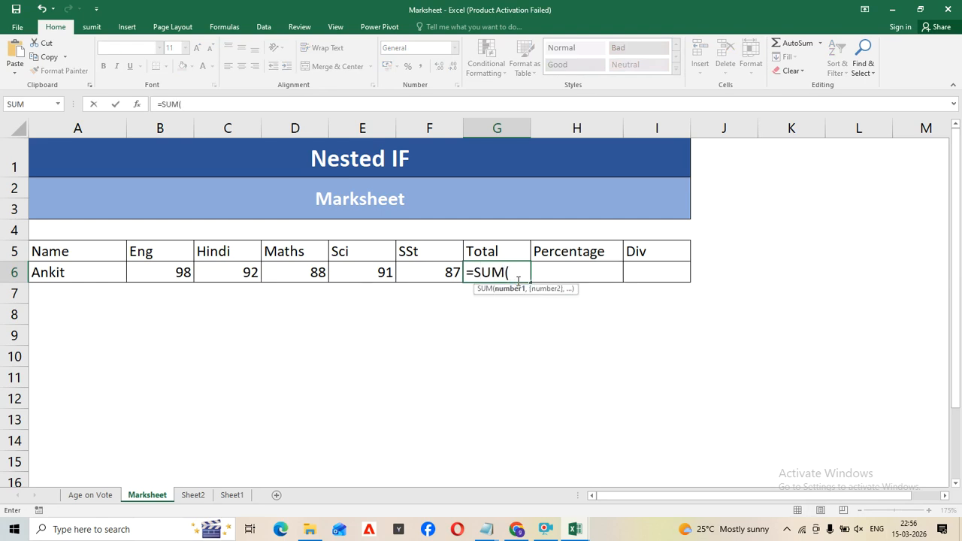
left_click_drag(161, 272, 425, 274)
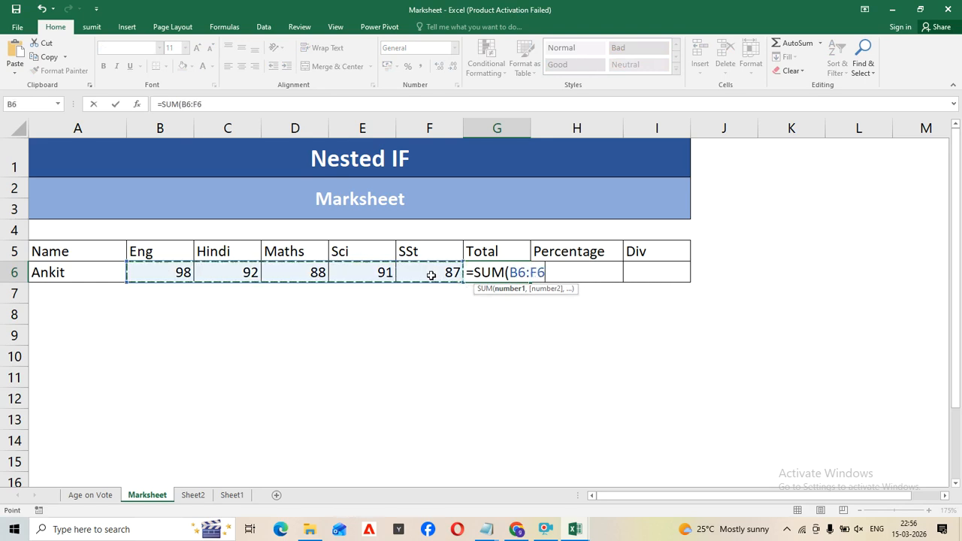
type(")")
key("Return")
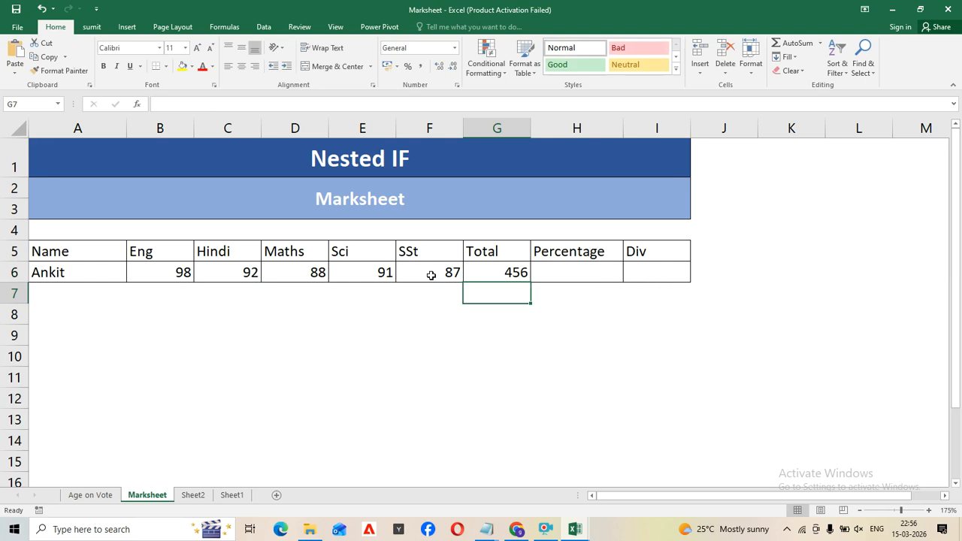
Re-enter the Total formula in G6 as =SUM(B6:F6).
left_click(532, 363)
left_click(520, 274)
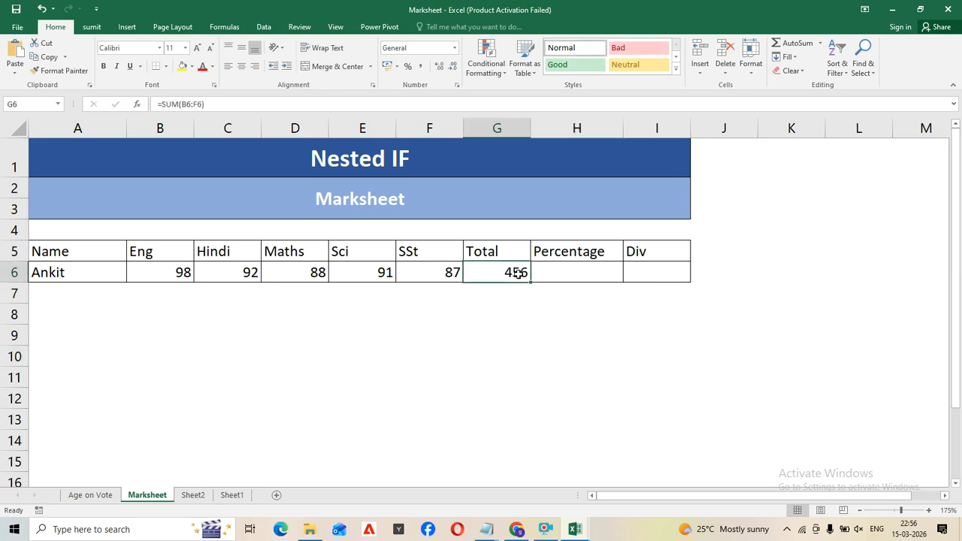
double_click(519, 273)
key("Escape")
type("=SU")
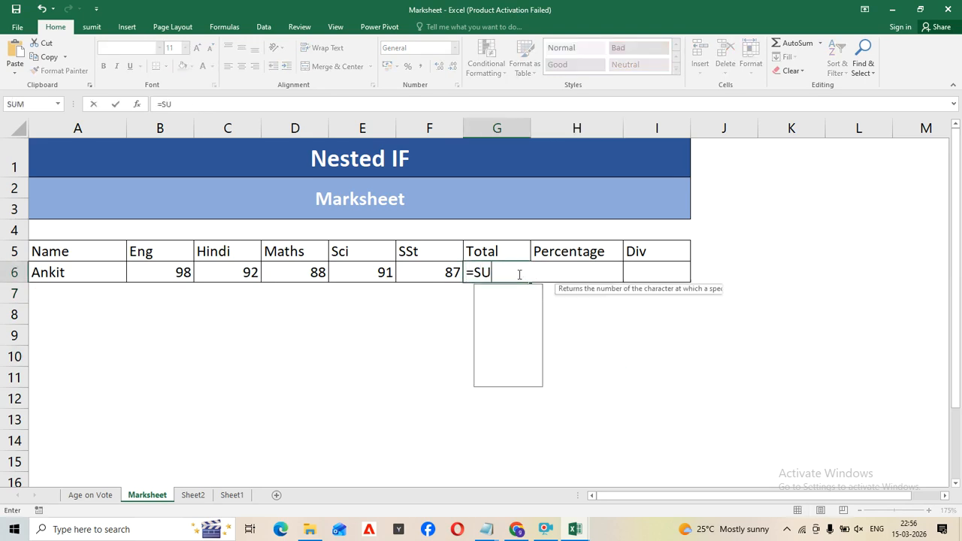
type("M(")
left_click_drag(192, 272, 405, 274)
type(")")
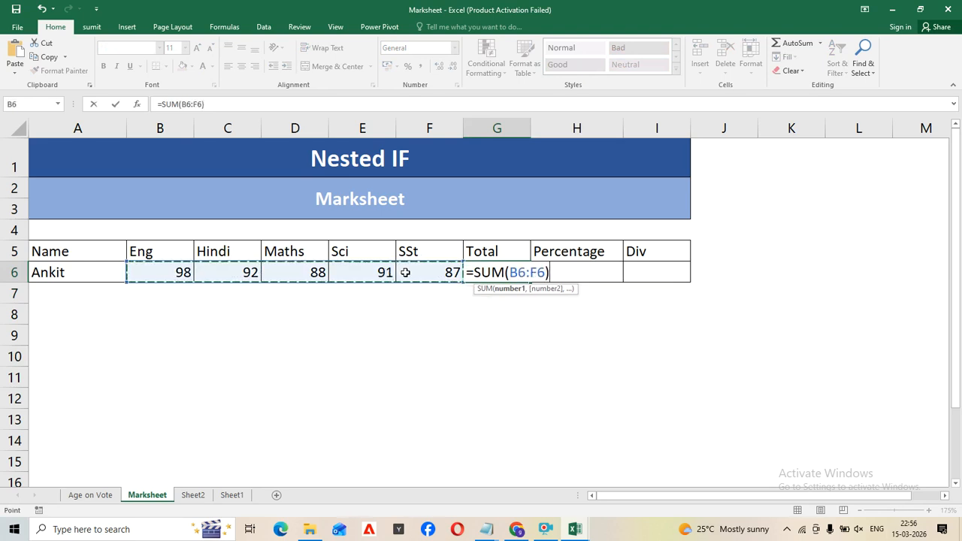
key("Return")
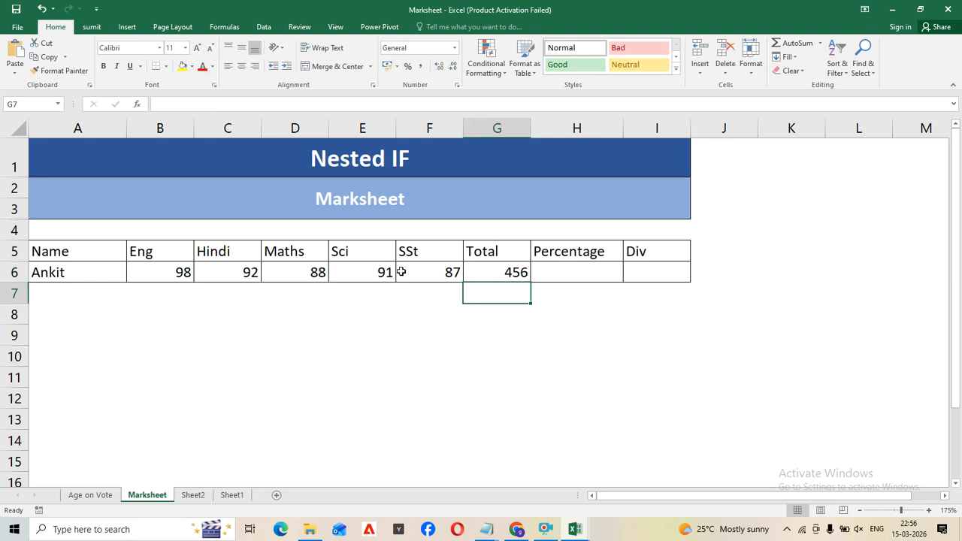
Overwrite G6 once more with =SUM(B6:F6) to total the marks from Eng to SSt.
left_click(484, 278)
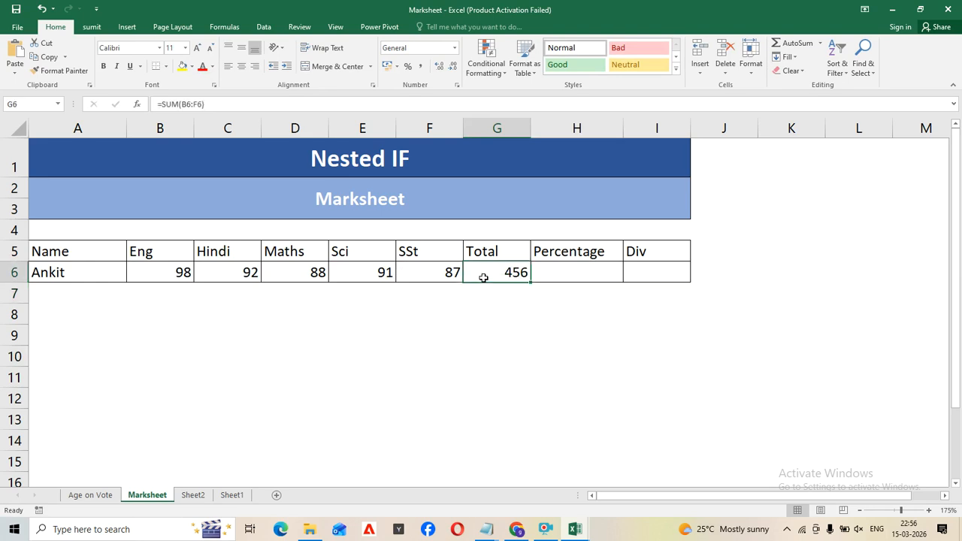
double_click(483, 278)
key("Escape")
type("=SUM(")
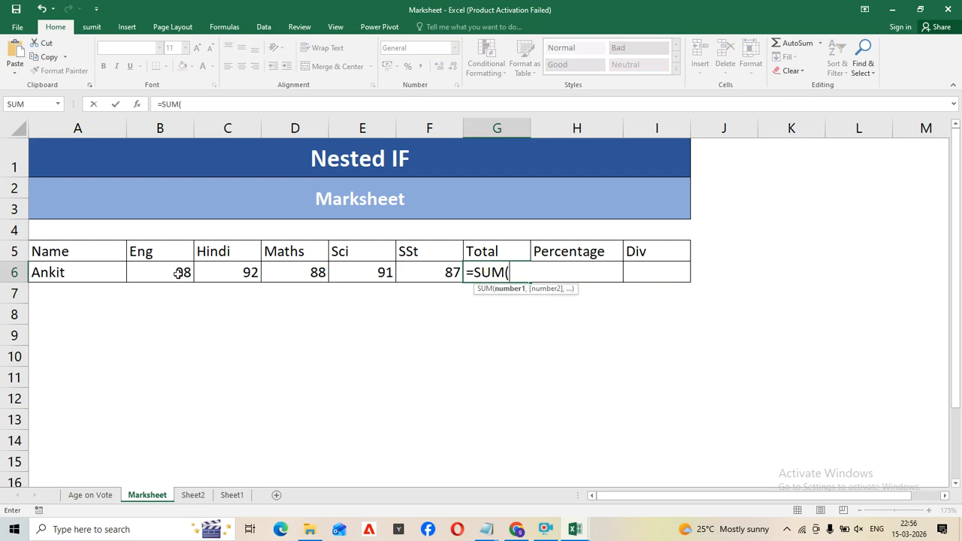
left_click_drag(180, 274, 395, 274)
type(")")
key("Return")
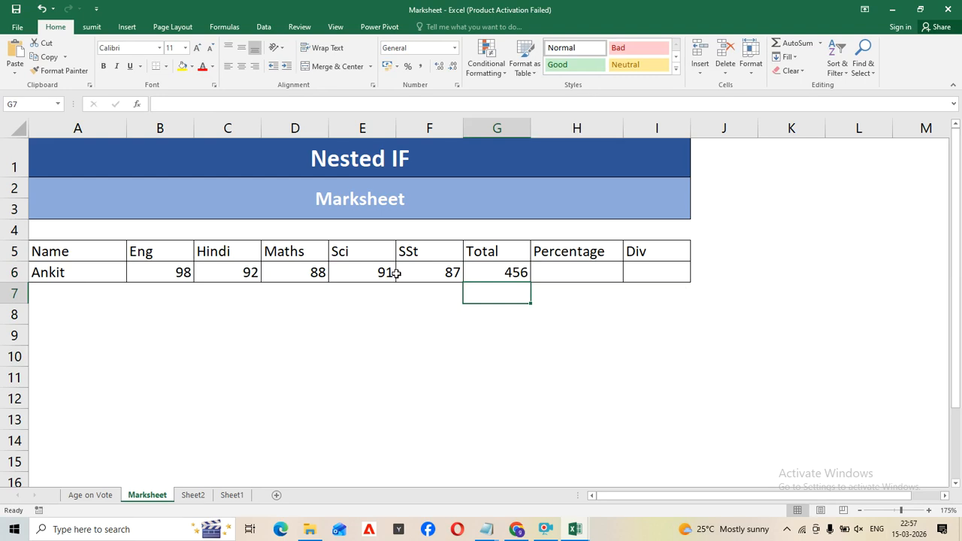
Calculate the percentage in H6 by dividing the total by the number of subjects with =G6/5.
left_click(557, 271)
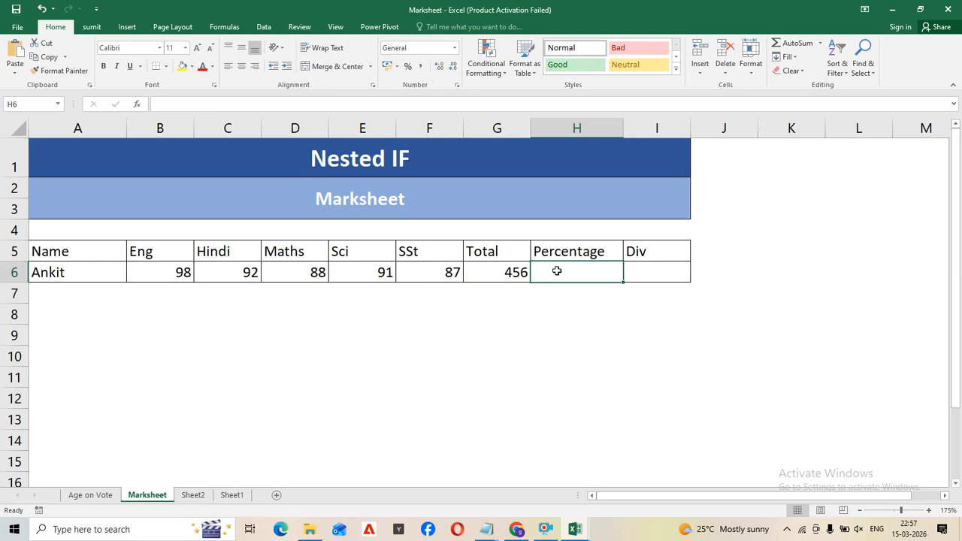
left_click(538, 287)
left_click(557, 269)
type("=")
left_click(502, 271)
type("/5")
key("Return")
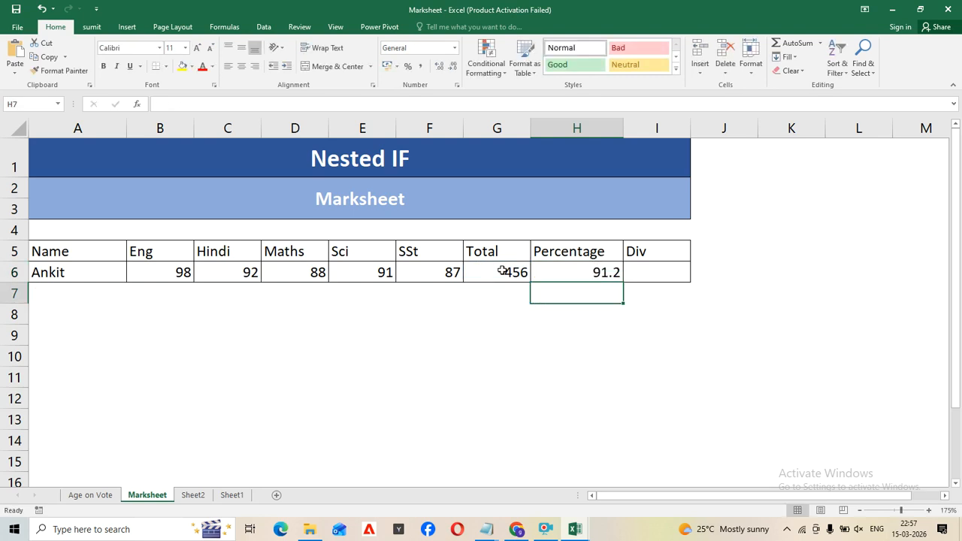
Start an IF formula in Div cell I6 with the logical test H6>=60.
left_click(656, 275)
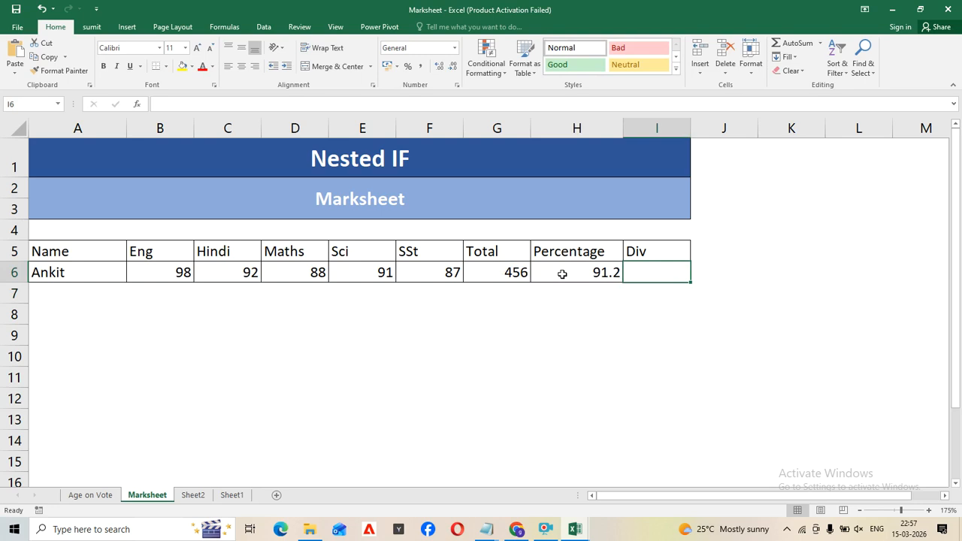
left_click(595, 348)
left_click(651, 260)
left_click(656, 266)
type("=IF")
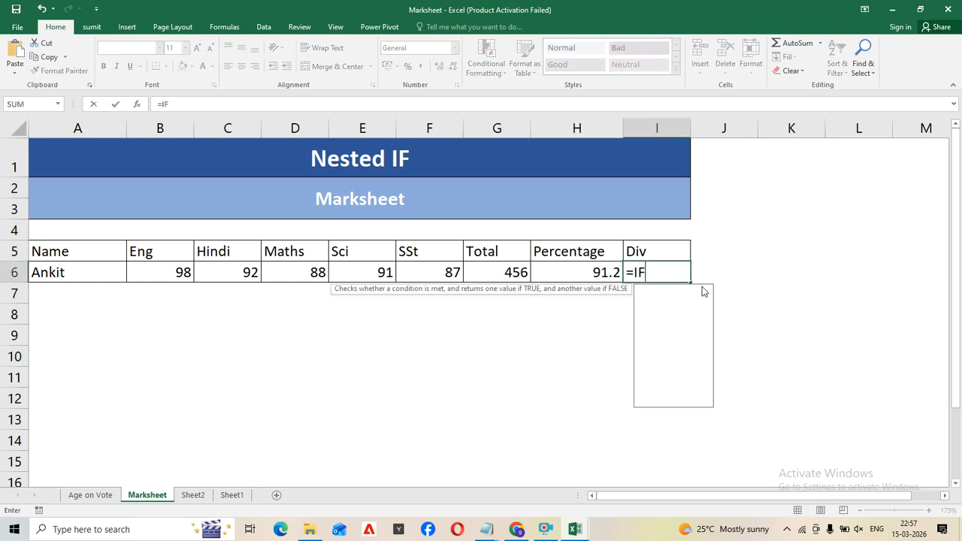
key("Right")
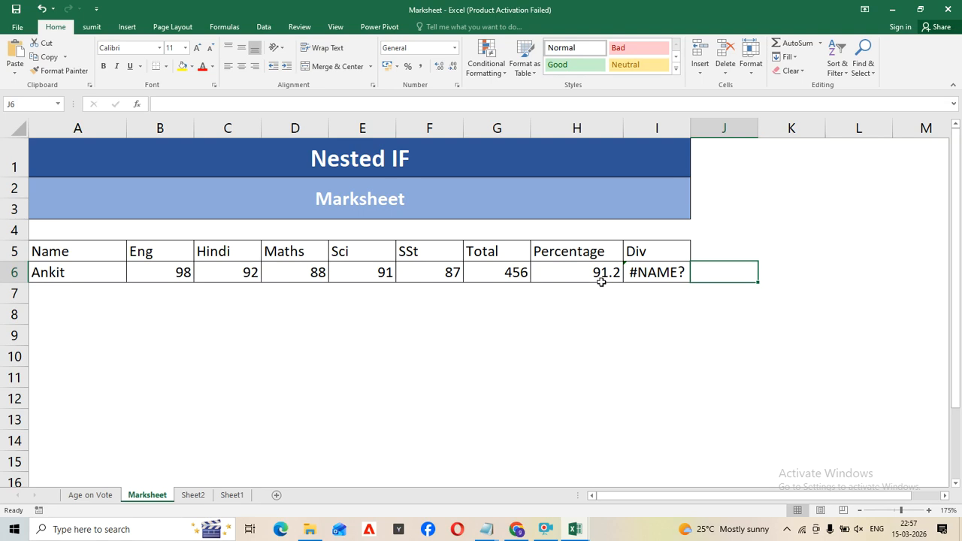
key("Home")
double_click(680, 272)
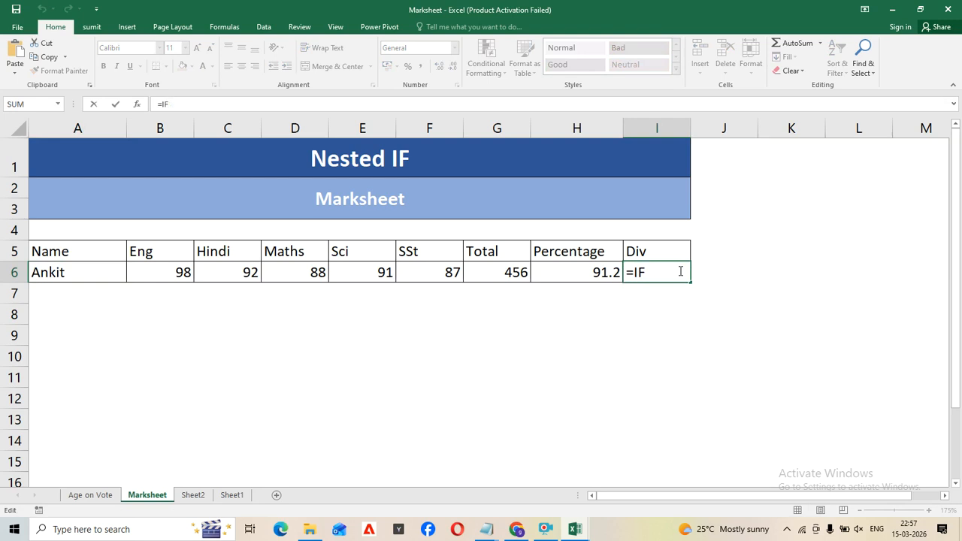
type("=IF(")
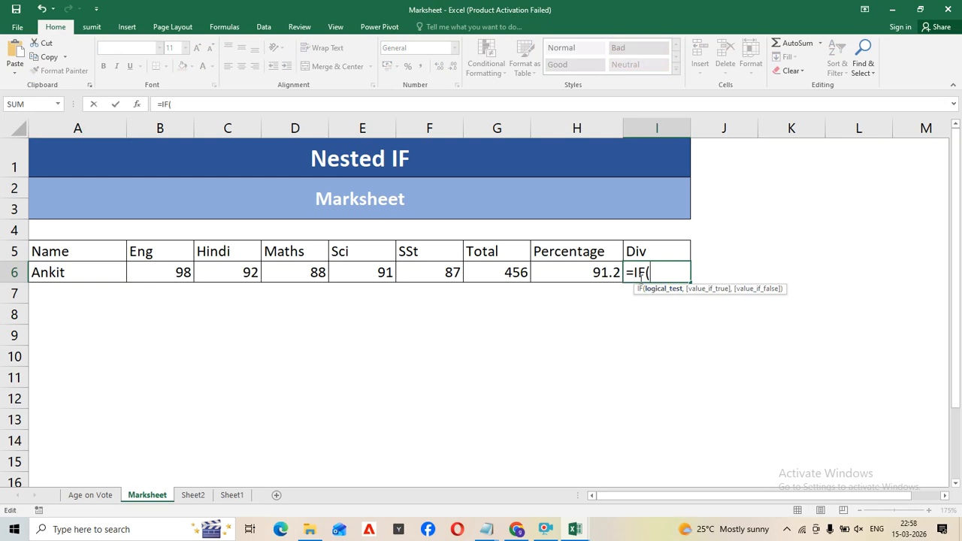
left_click(583, 268)
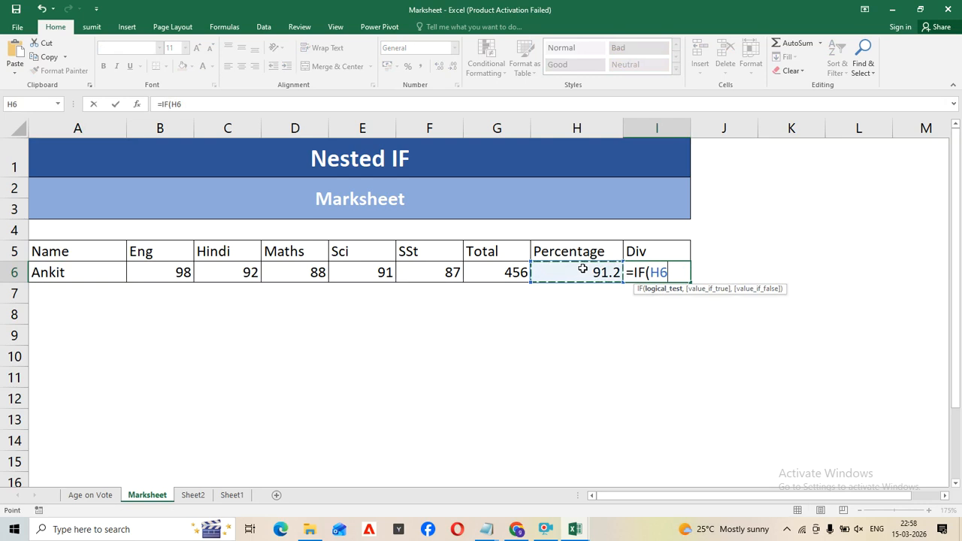
type(">=60")
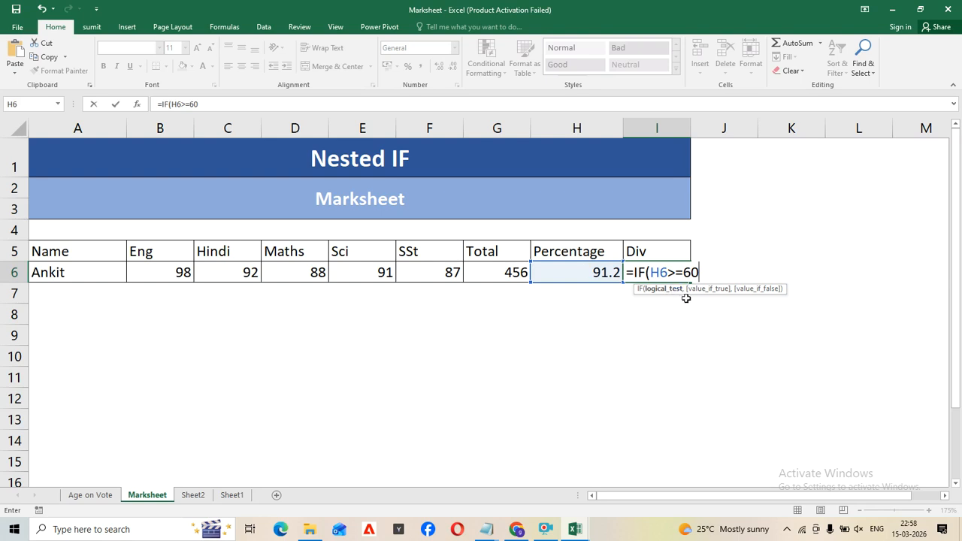
Give the I6 formula "1ST" as its value if true and begin a second IF as its value if false.
type(",")
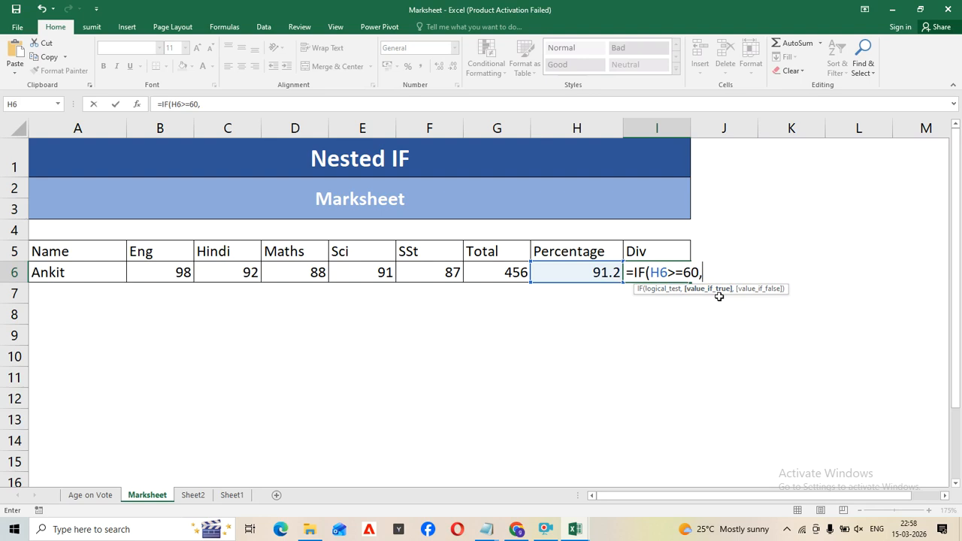
type("1ST\",IF")
key("Tab")
left_click(659, 268)
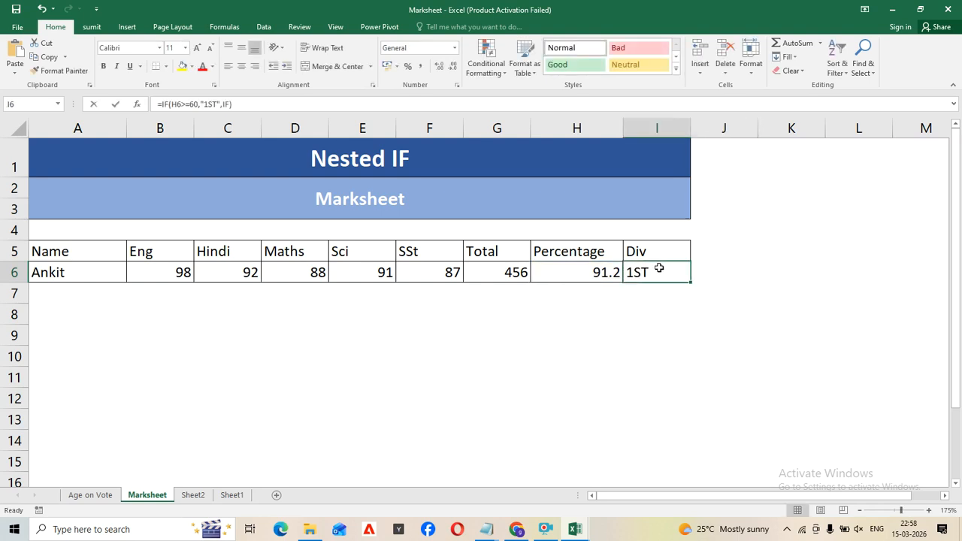
Reopen the Div formula in I6 and give the second IF the logical test H6>=50.
double_click(660, 268)
left_click(761, 272)
left_click(684, 271)
double_click(683, 269)
key("Right")
key("Right")
key("Right")
key("Right")
key("Right")
key("Right")
key("Right")
key("Right")
key("Right")
key("Right")
key("Right")
key("Right")
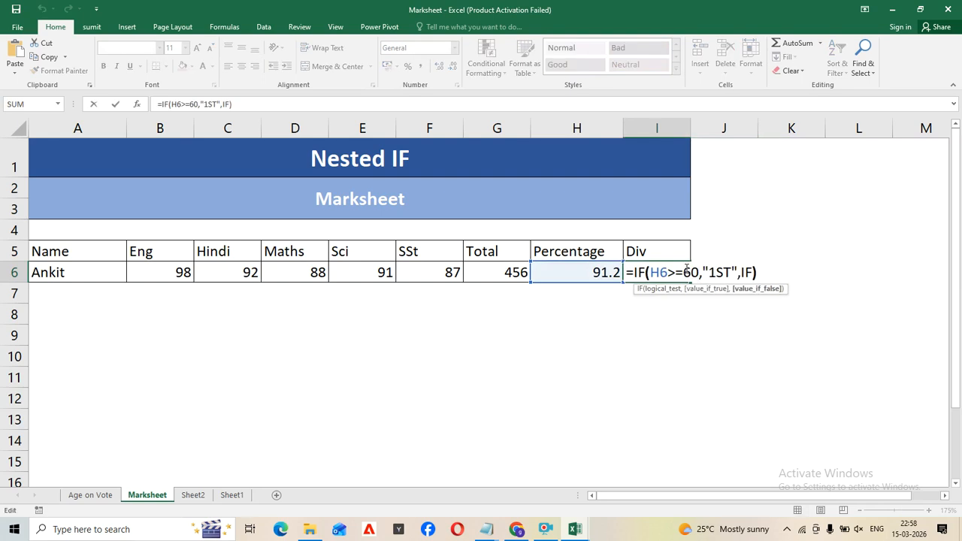
key("Right")
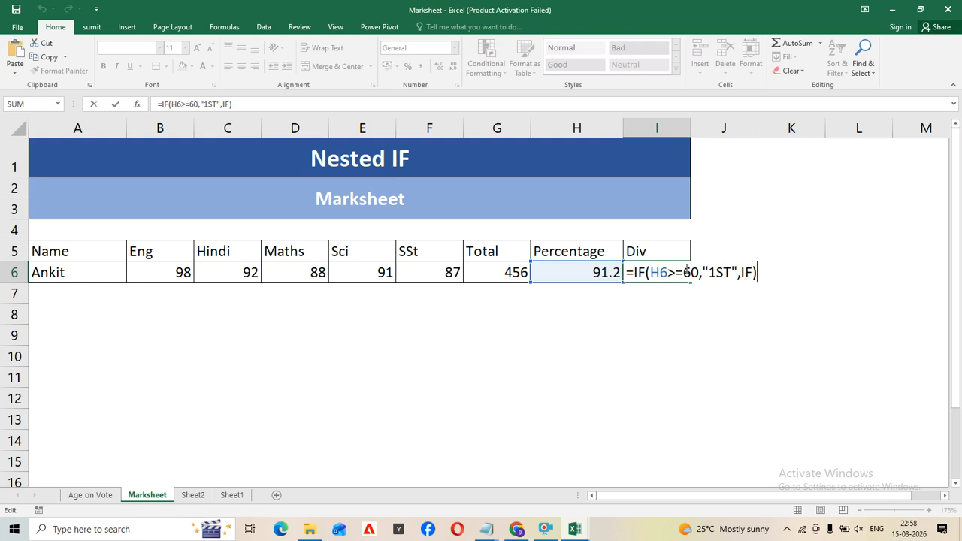
key("BackSpace")
type("(")
left_click(557, 275)
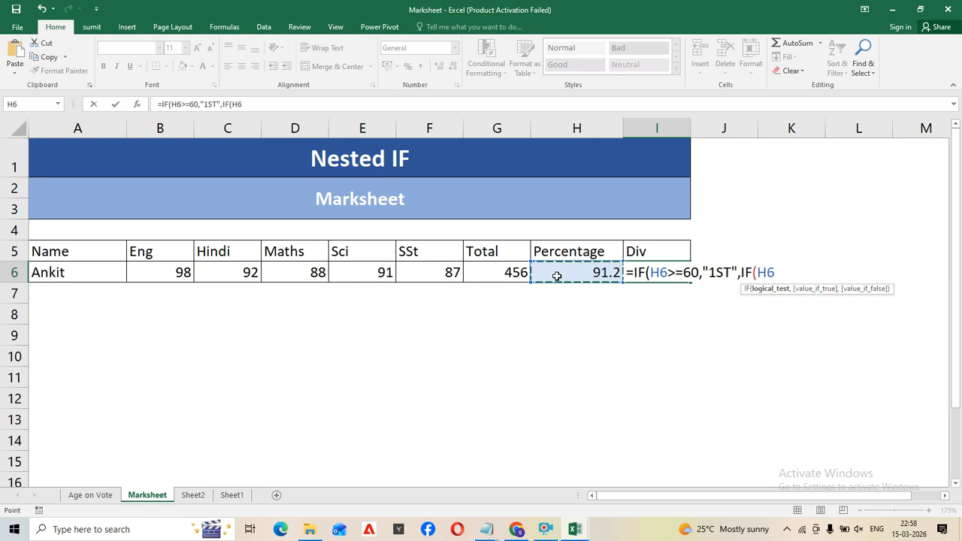
type(">=50")
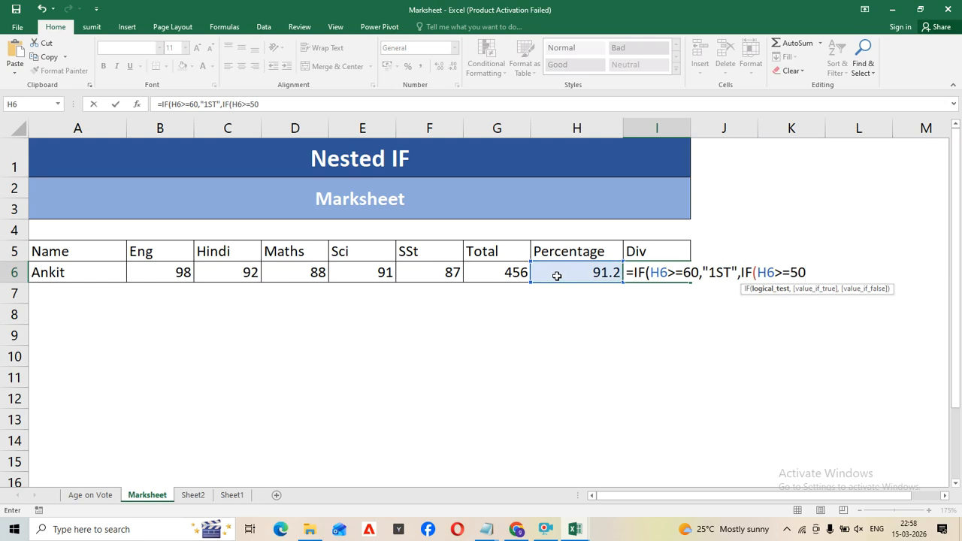
type(",")
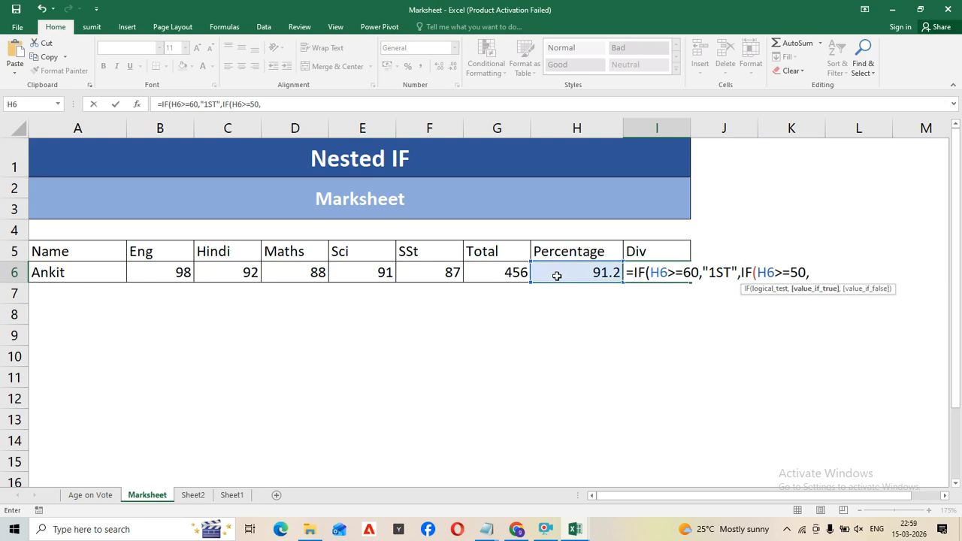
Return "2ND" for the second IF and nest a third IF testing H6>=33 that returns "3RD".
type("\"2ND\",IF(")
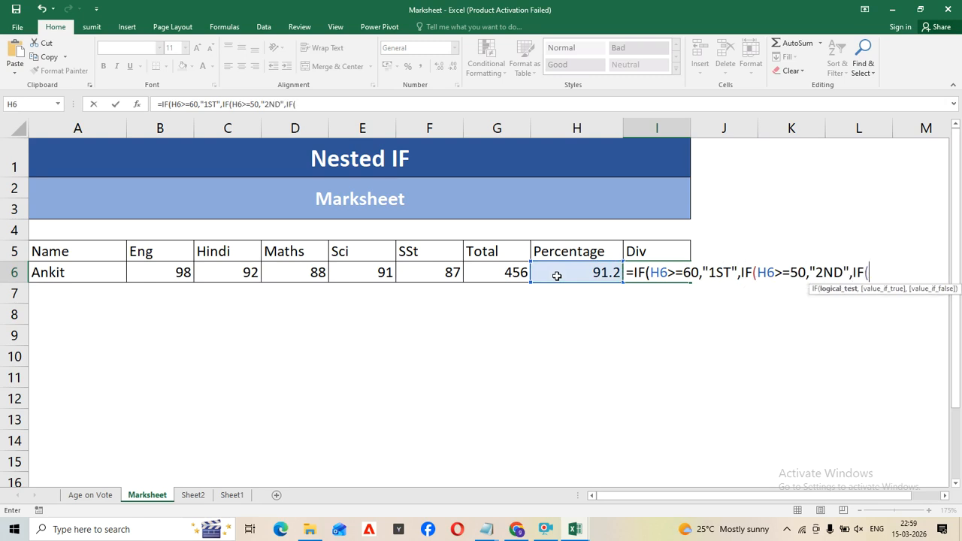
left_click(570, 272)
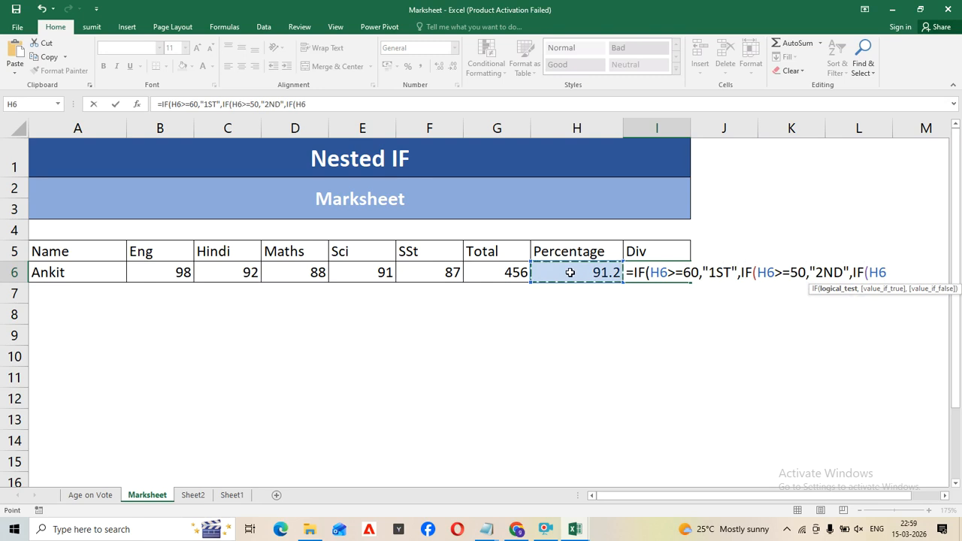
type(">=33,\"3R")
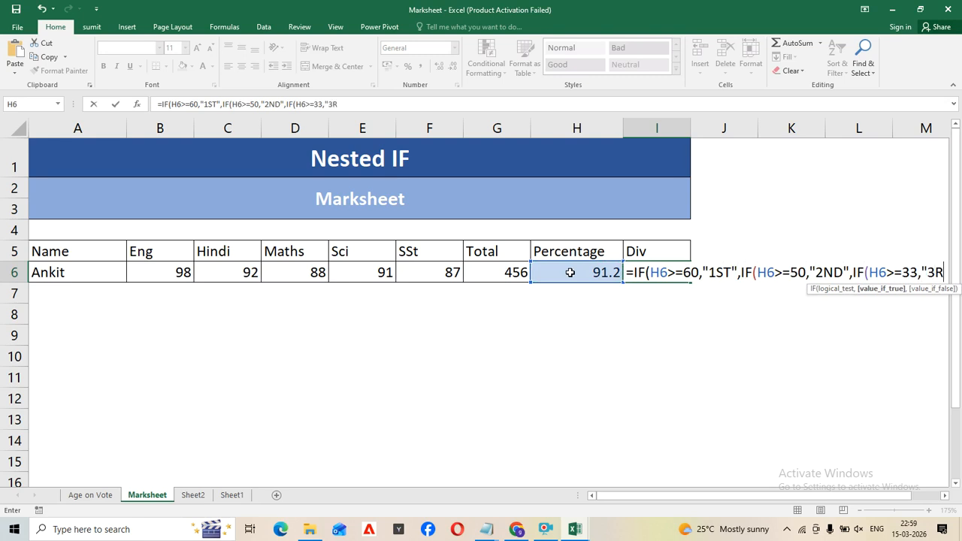
type("D\",")
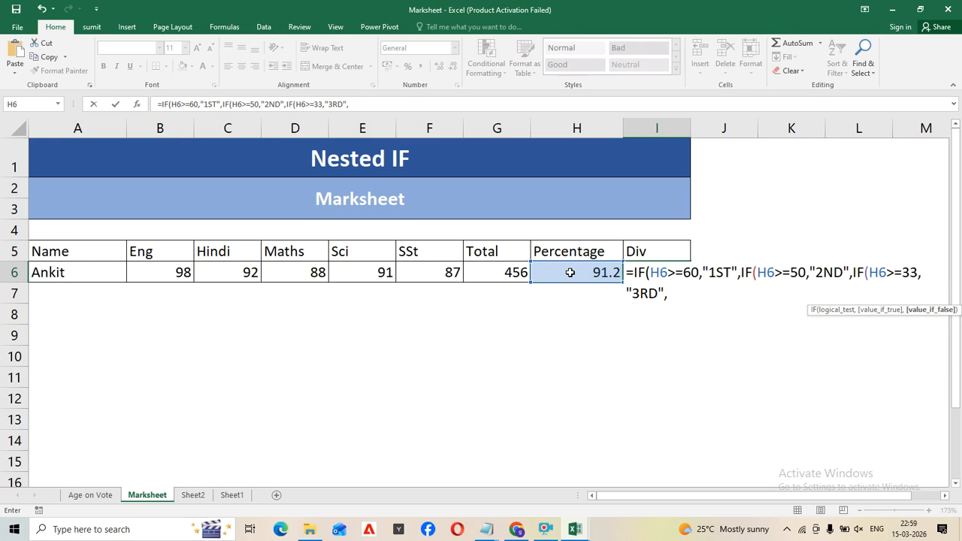
Complete the nested IF in I6 with "FAIL" as the final value if false and close all three IFs.
type("IF")
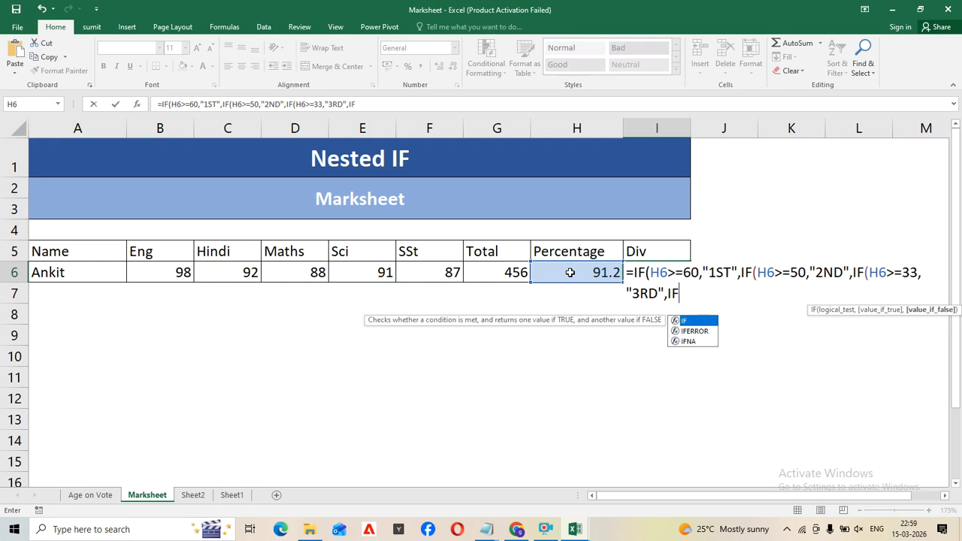
key("BackSpace")
key("BackSpace")
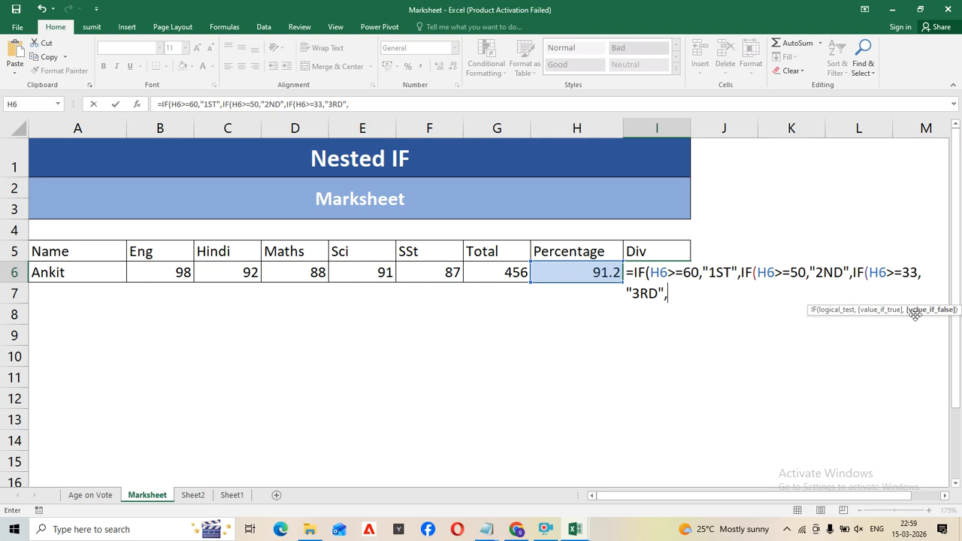
type("\"")
type("FAIL\")")
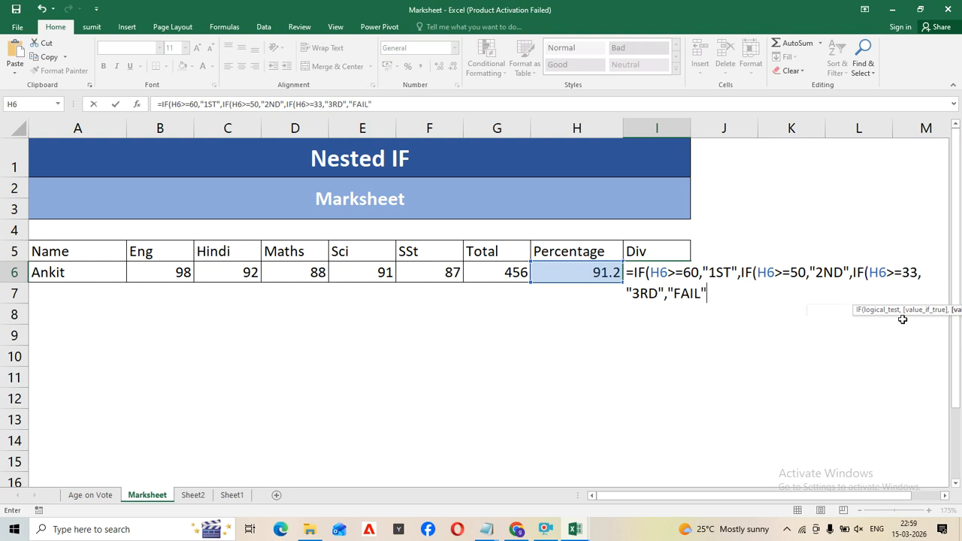
type("))")
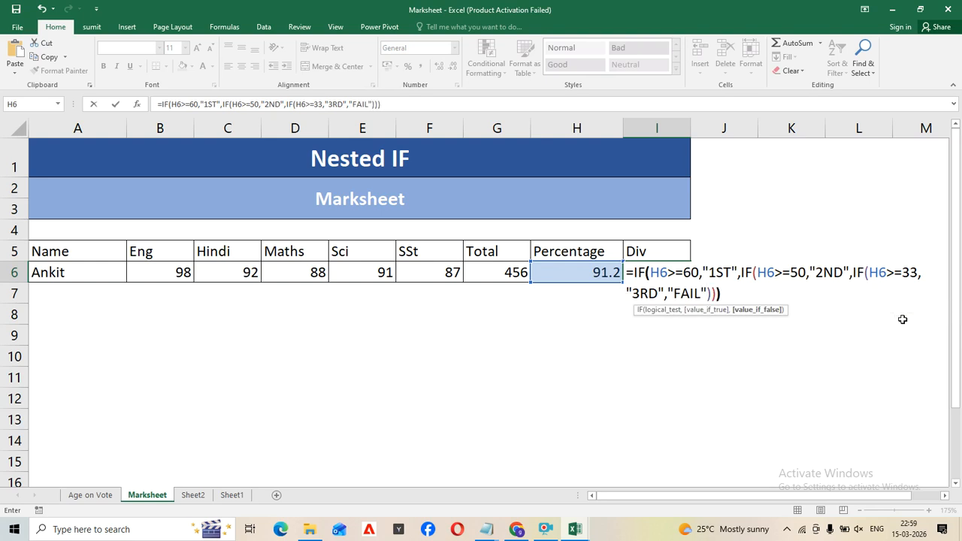
key("Return")
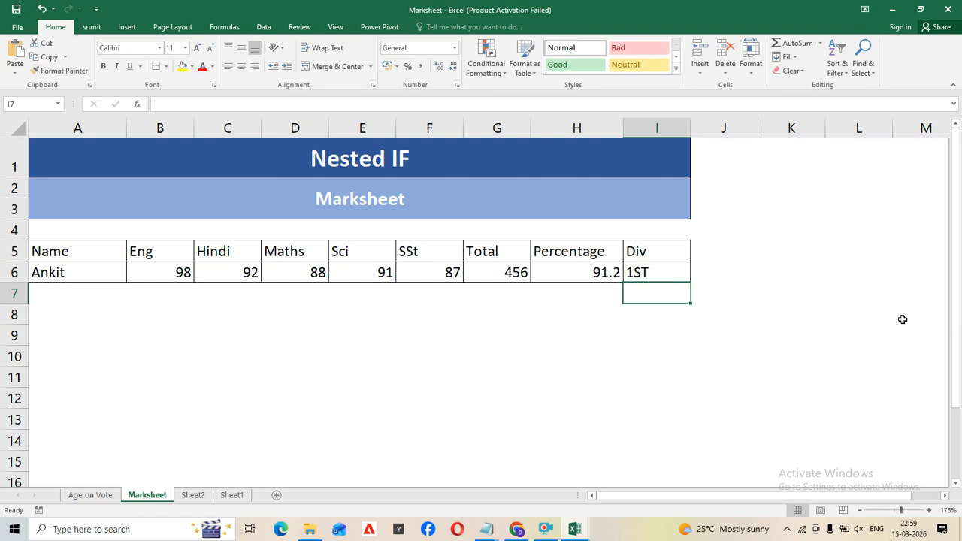
Close the Marksheet workbook and open the Sparkline workbook from its link in the Excel topic list.
left_click(959, 6)
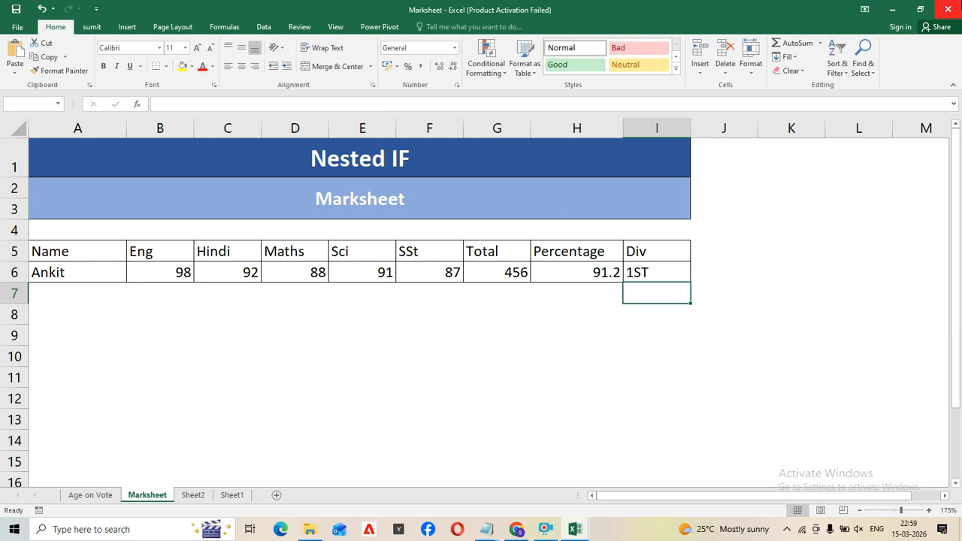
left_click(485, 277)
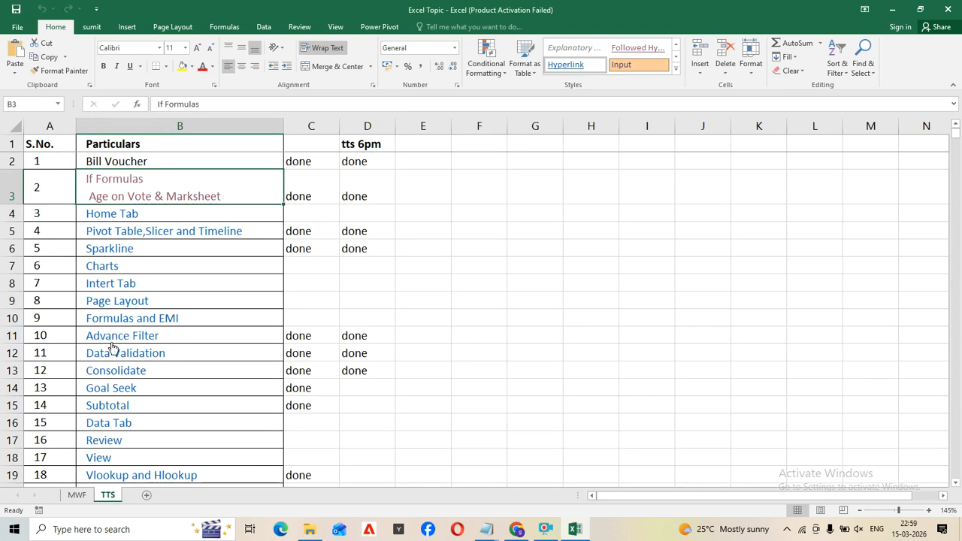
left_click(113, 251)
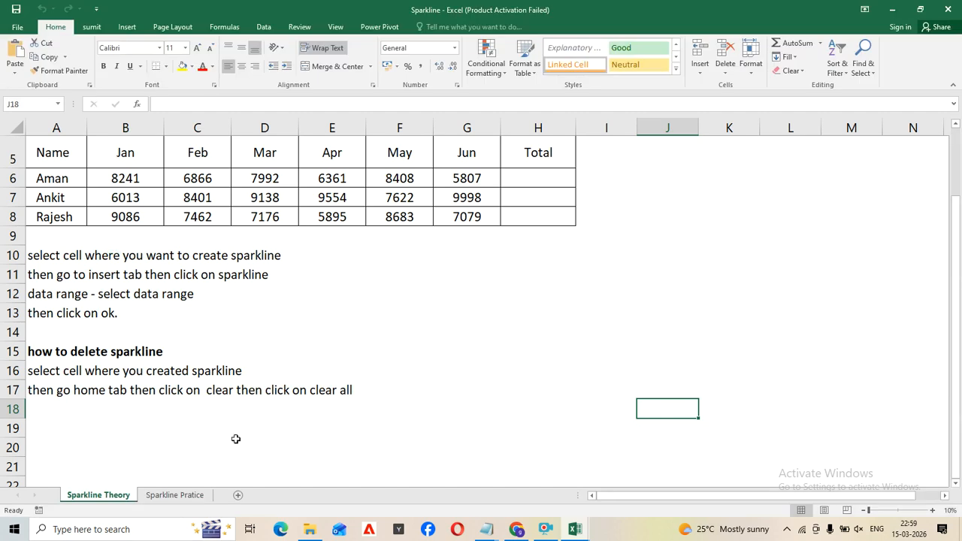
Switch to the Sparkline Pratice sheet and reduce the height of empty row 3 above the month headers.
left_click(175, 498)
left_click(207, 365)
left_click_drag(18, 248, 23, 215)
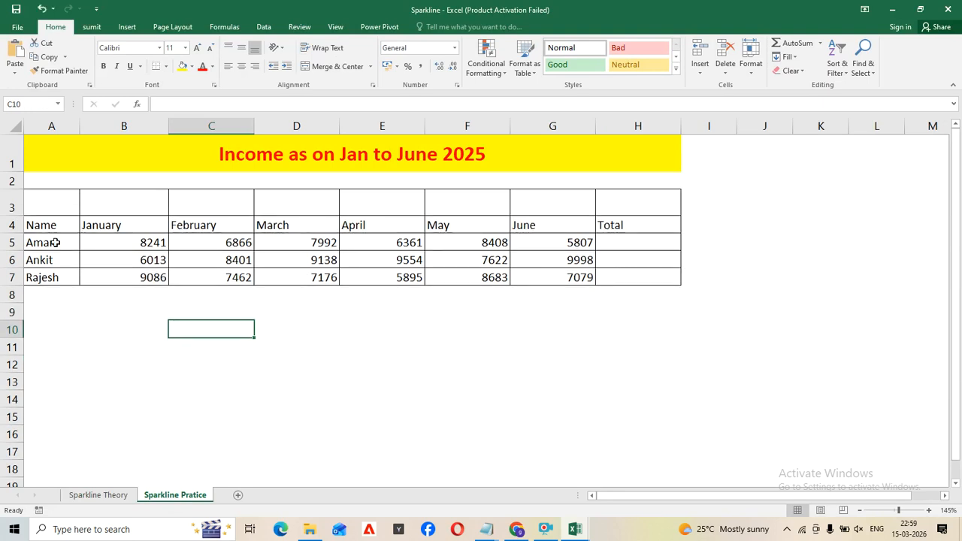
Examine the names, the first person's January to June income, and the January column of the income table.
left_click(52, 243)
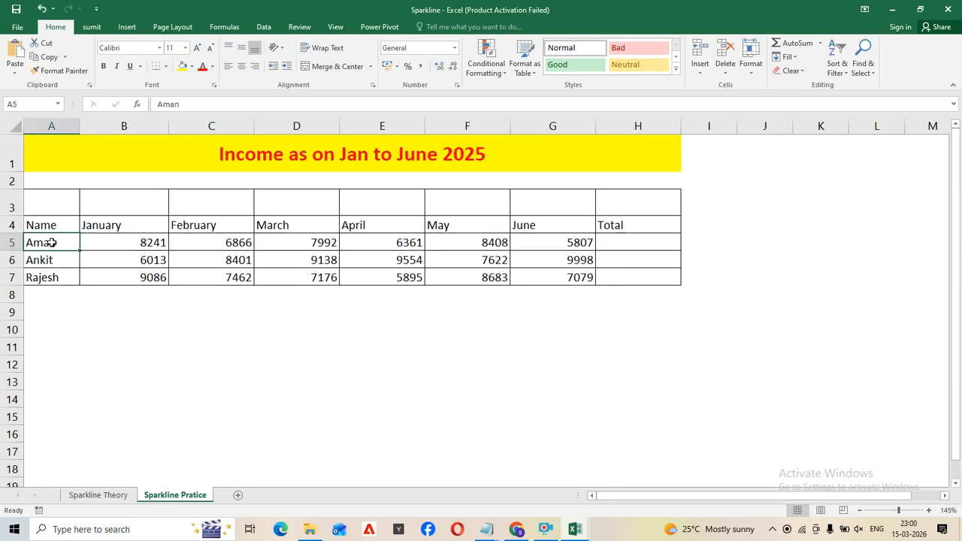
left_click(52, 278)
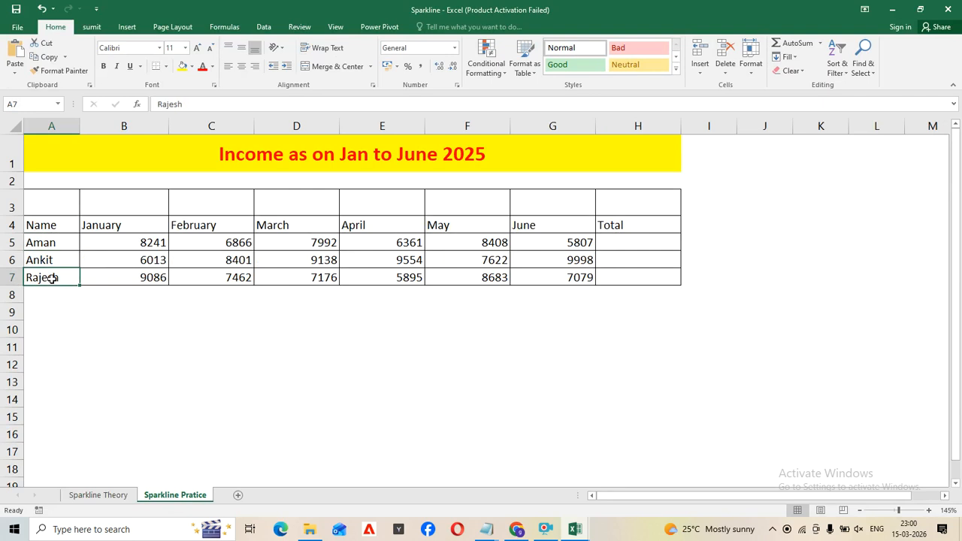
left_click_drag(49, 245, 540, 234)
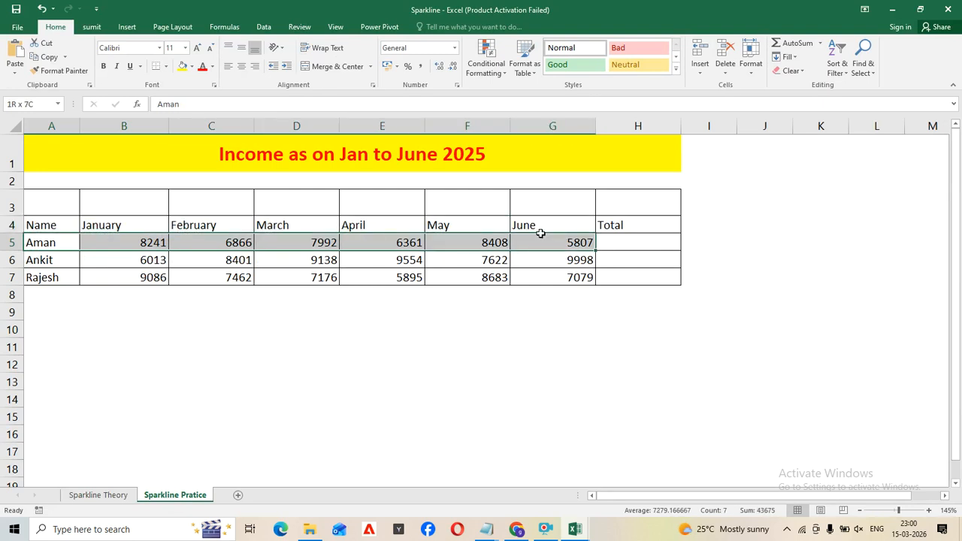
left_click_drag(541, 234, 541, 234)
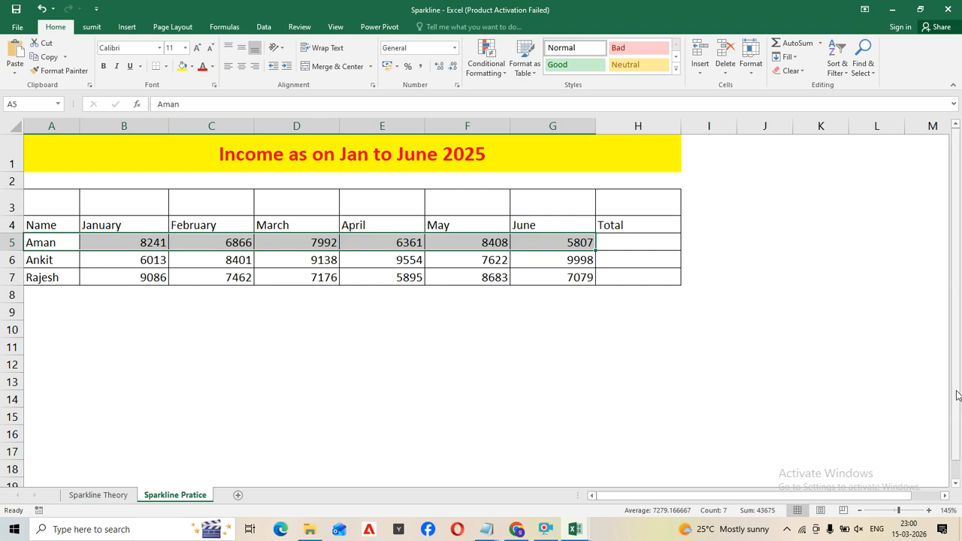
left_click(145, 331)
left_click(116, 242)
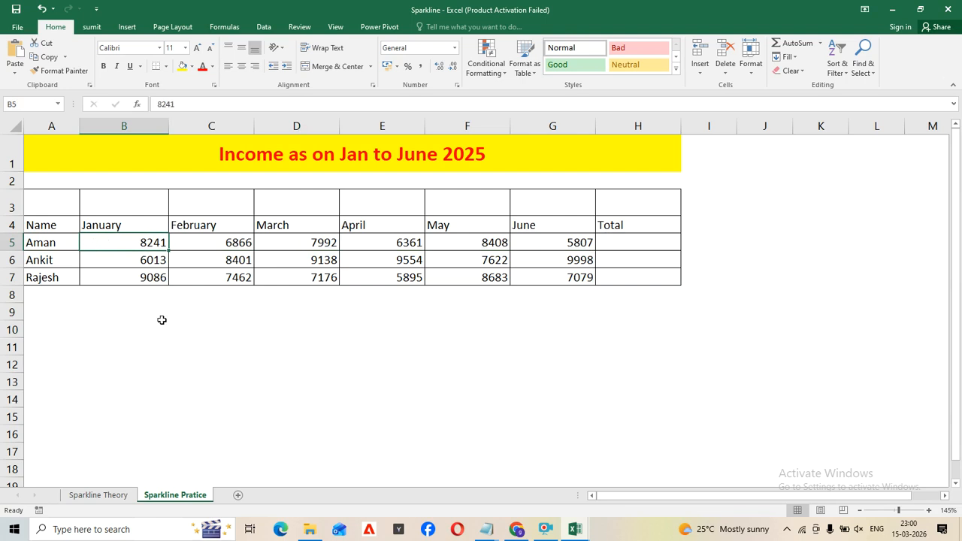
left_click_drag(135, 225, 131, 279)
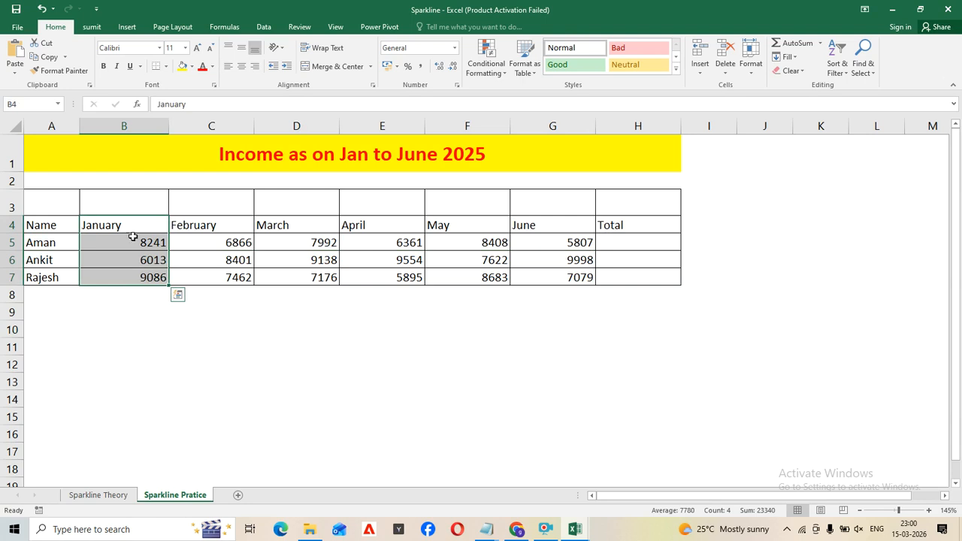
left_click(135, 204)
left_click_drag(125, 239, 121, 271)
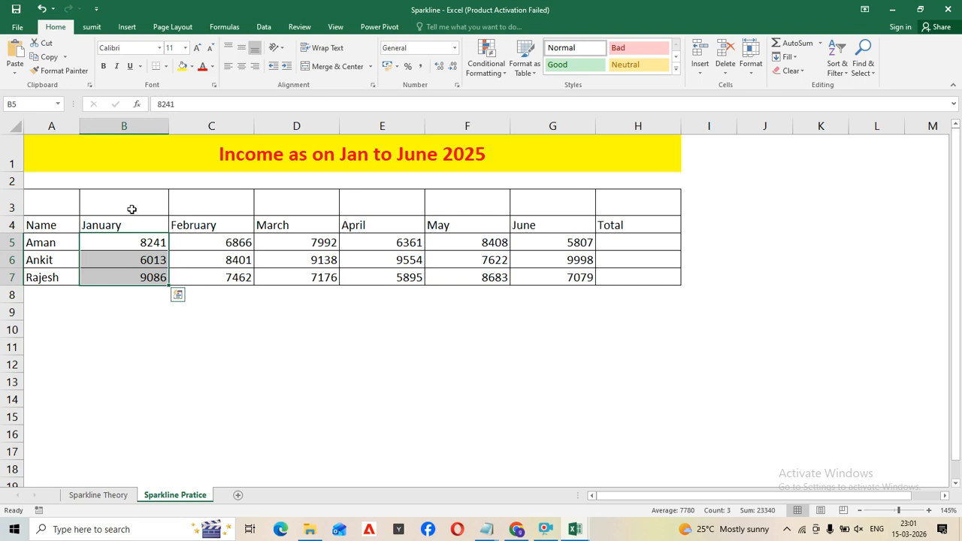
left_click(261, 277)
Make the empty row 3 above the month headers taller to give sparklines more room.
left_click(121, 207)
left_click_drag(47, 204, 618, 198)
left_click_drag(40, 202, 616, 199)
left_click_drag(17, 215, 18, 242)
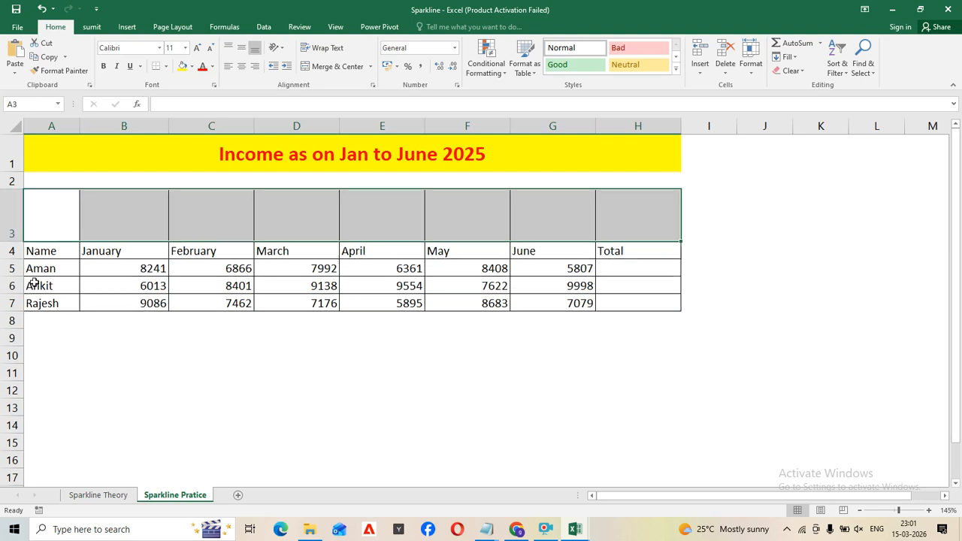
Examine the January to June income figures in B5:G7 and the empty cells above the month headers.
left_click_drag(113, 269, 526, 295)
left_click_drag(100, 222, 517, 210)
left_click_drag(127, 269, 528, 302)
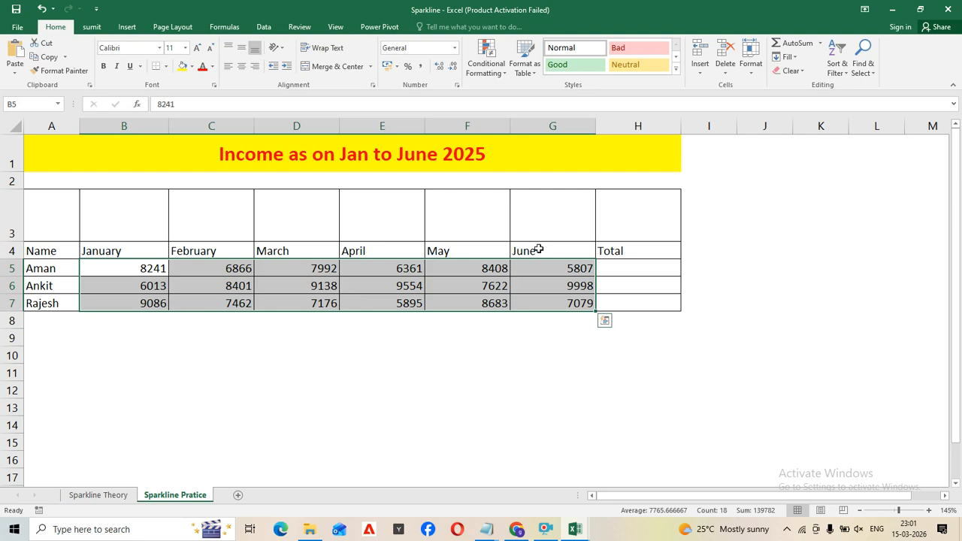
left_click(211, 389)
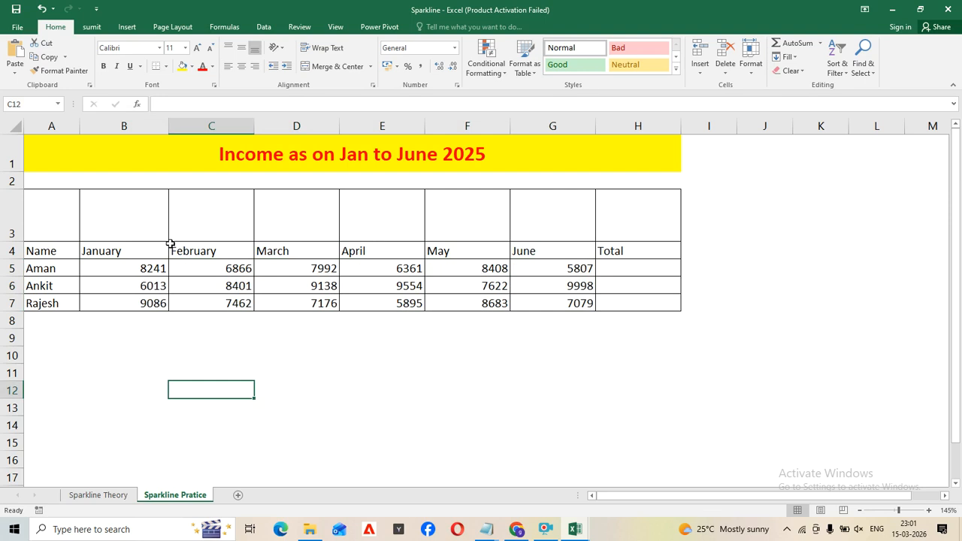
left_click(185, 349)
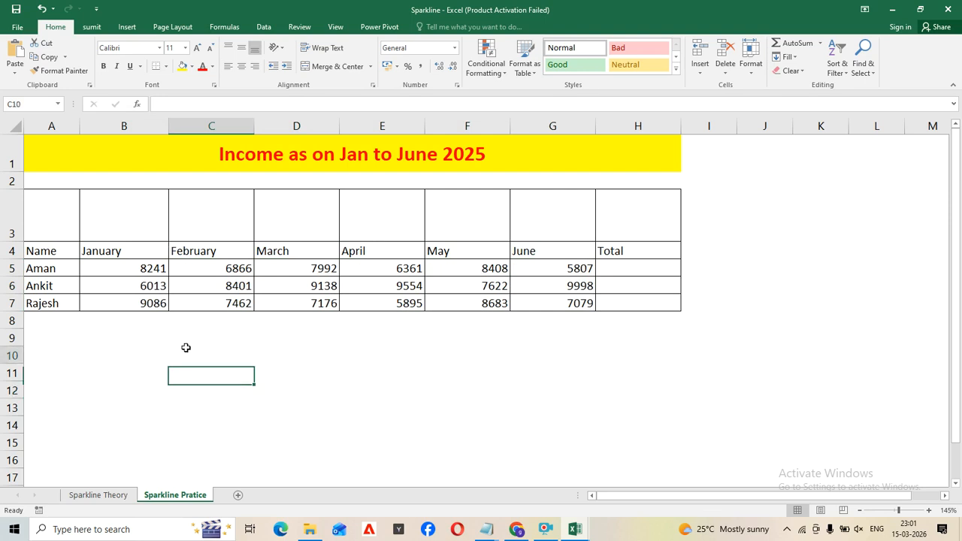
left_click(129, 269)
left_click_drag(129, 268, 532, 301)
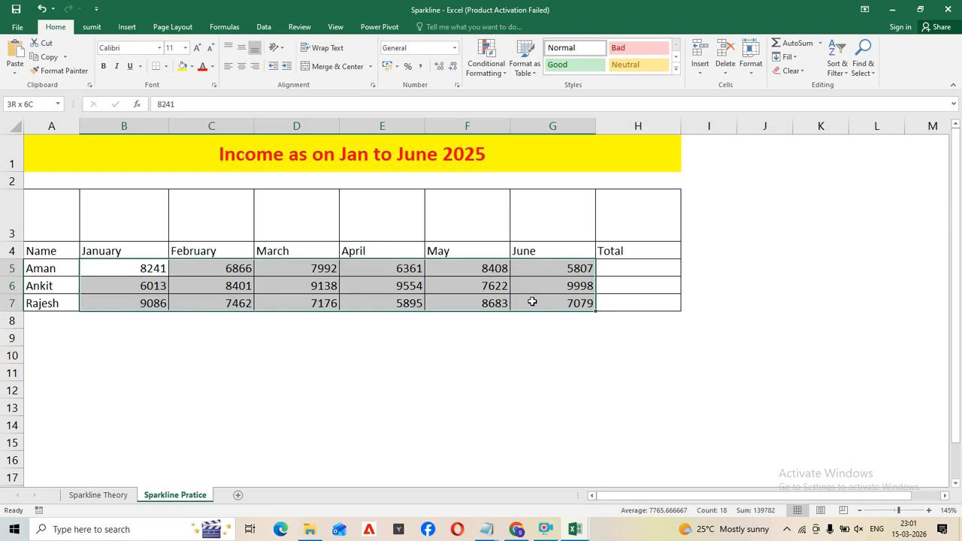
left_click(259, 423)
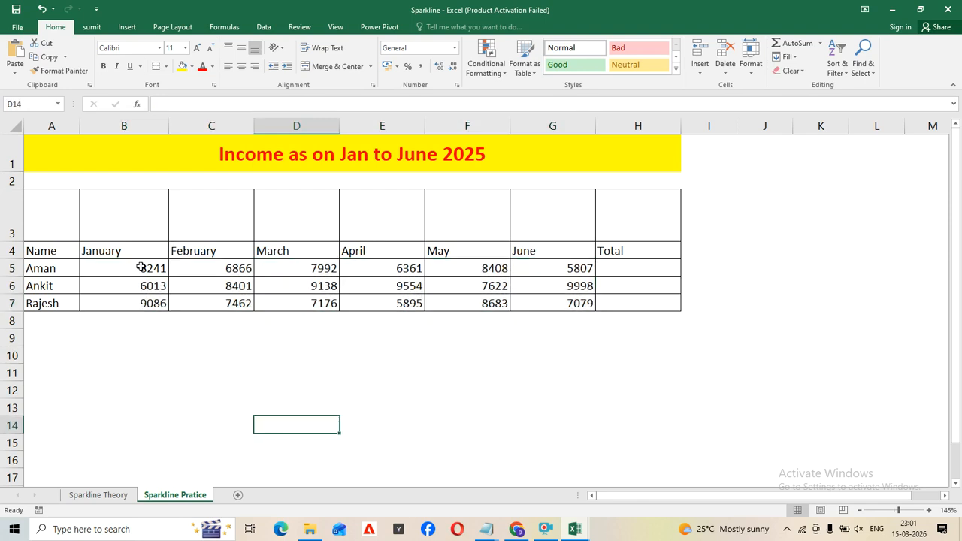
Compare the January incomes in column B and the monthly incomes in row 5 for their highest values.
left_click_drag(125, 253, 127, 302)
left_click(138, 304)
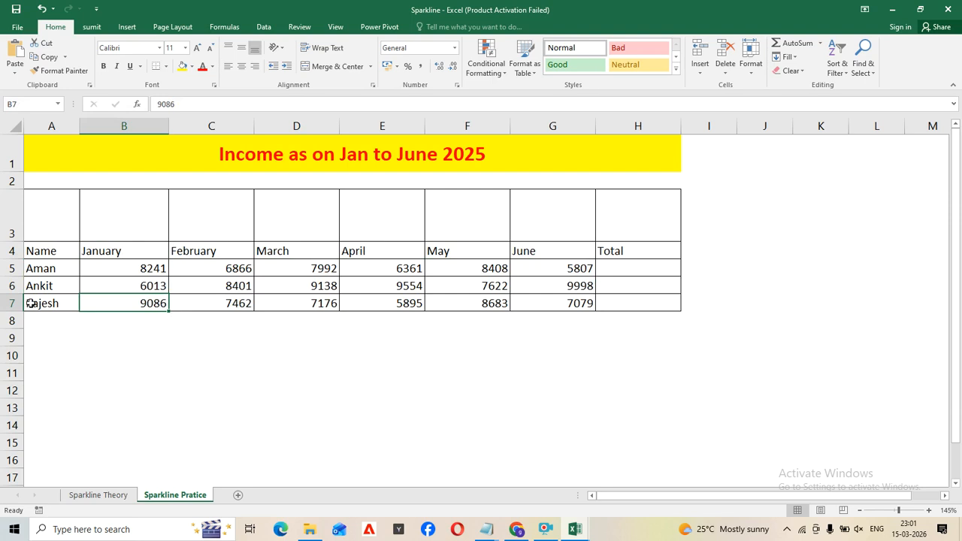
left_click_drag(28, 303, 107, 303)
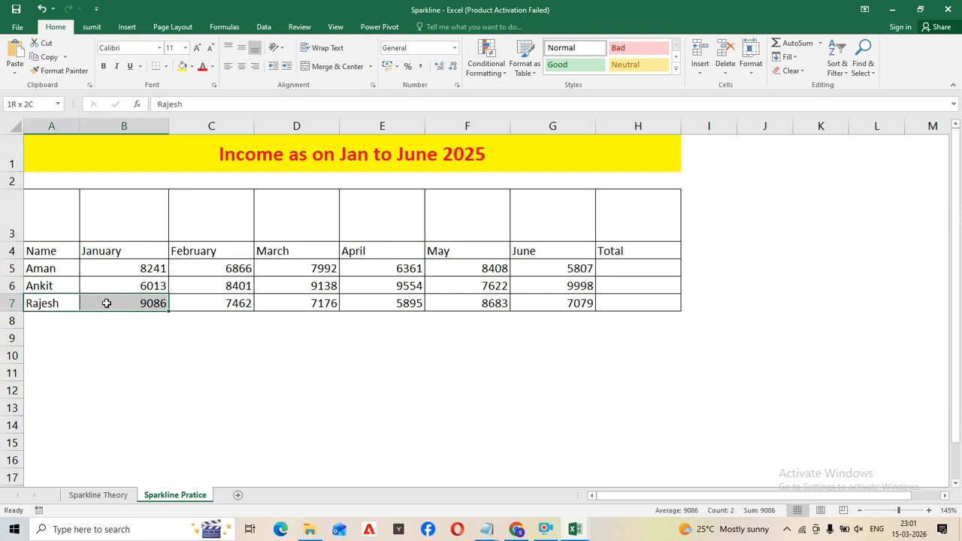
left_click_drag(106, 303, 107, 303)
left_click(115, 265)
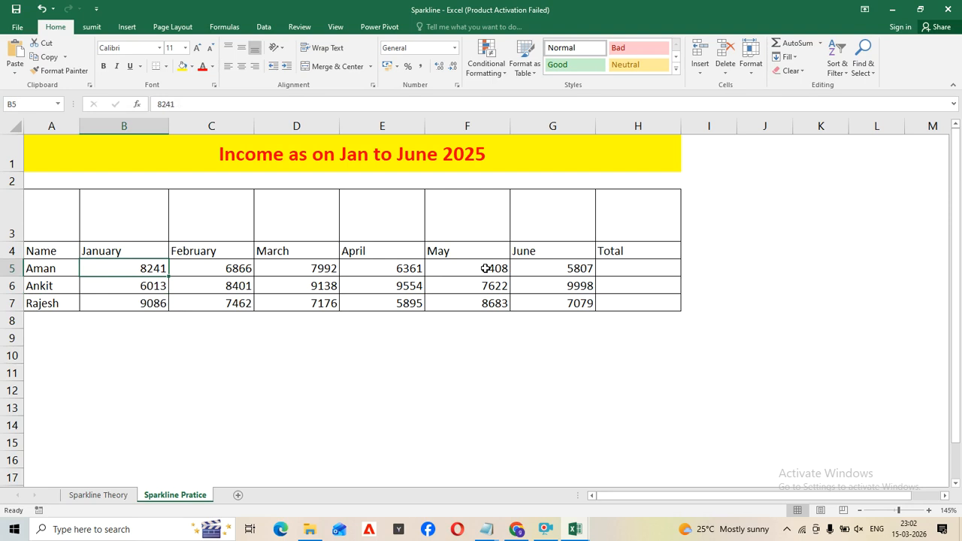
left_click_drag(105, 268, 173, 272)
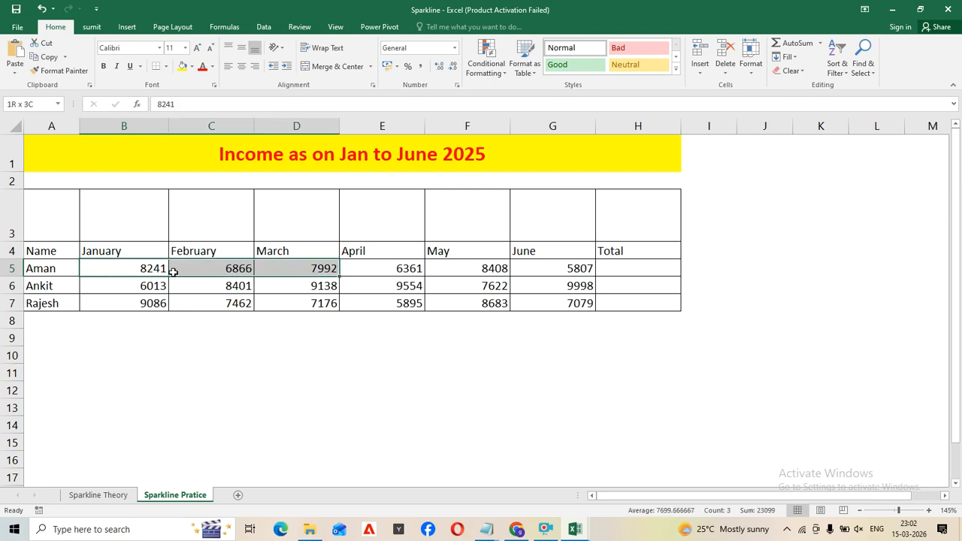
left_click(492, 271)
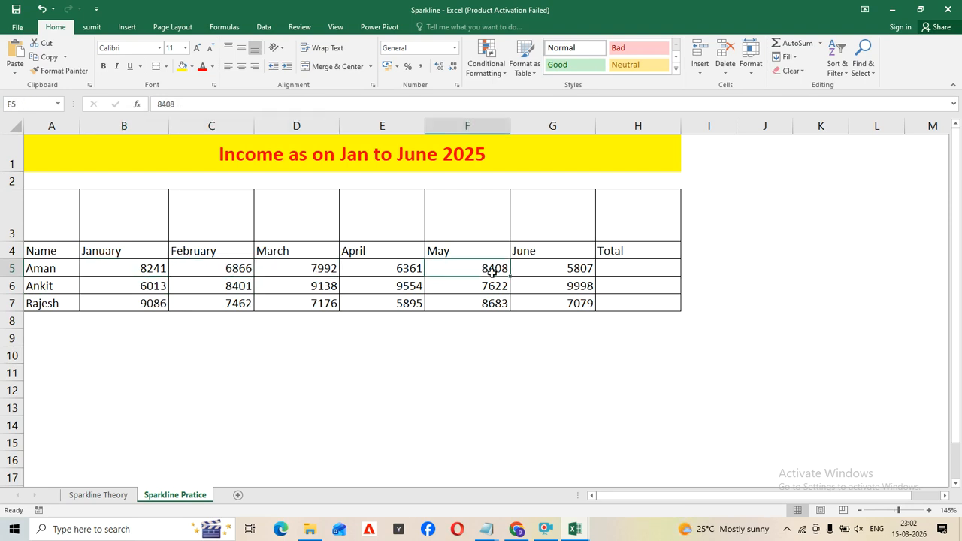
Calculate the highest January to June income of the first person in cell F12 with =MAX(B5:G5).
left_click(434, 390)
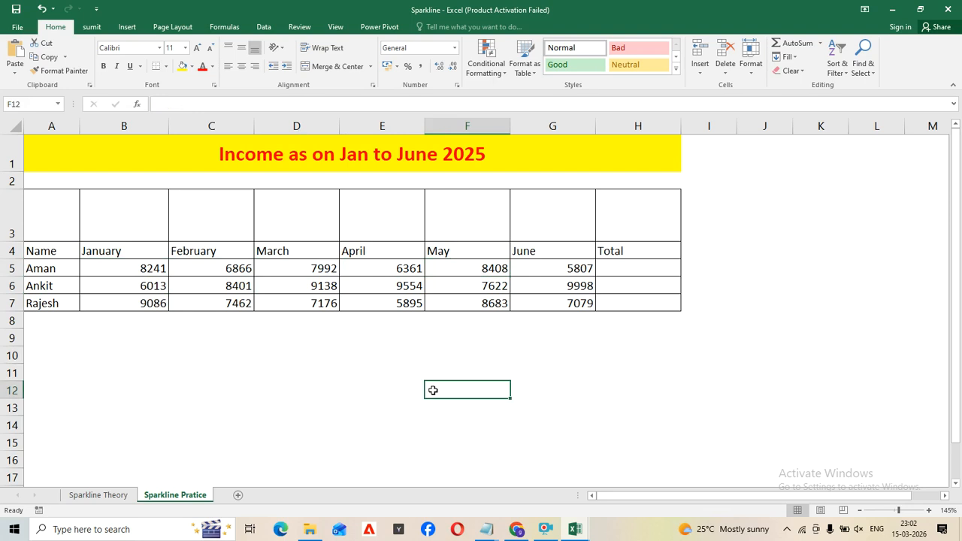
type("=M")
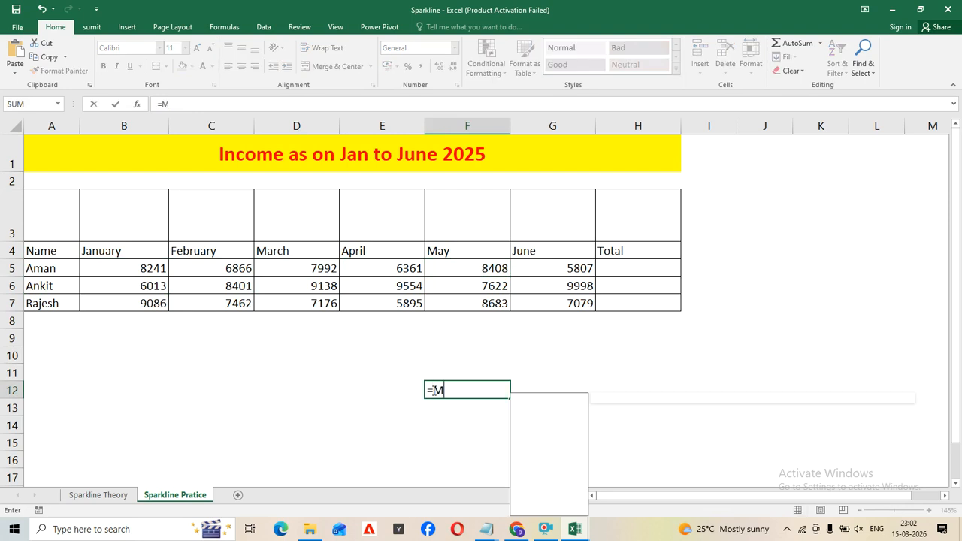
type("AX(")
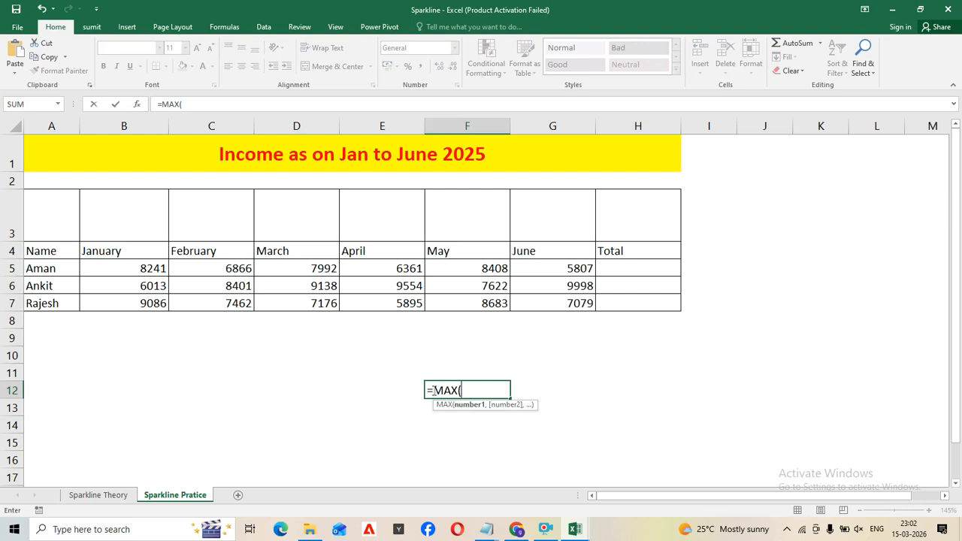
left_click_drag(113, 264, 535, 268)
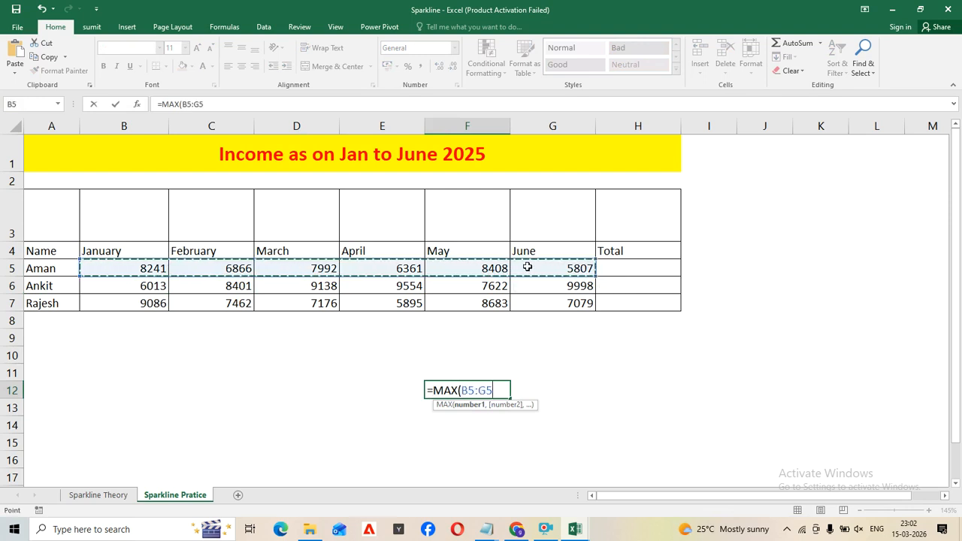
type(")")
key("Return")
left_click(458, 393)
left_click(470, 268)
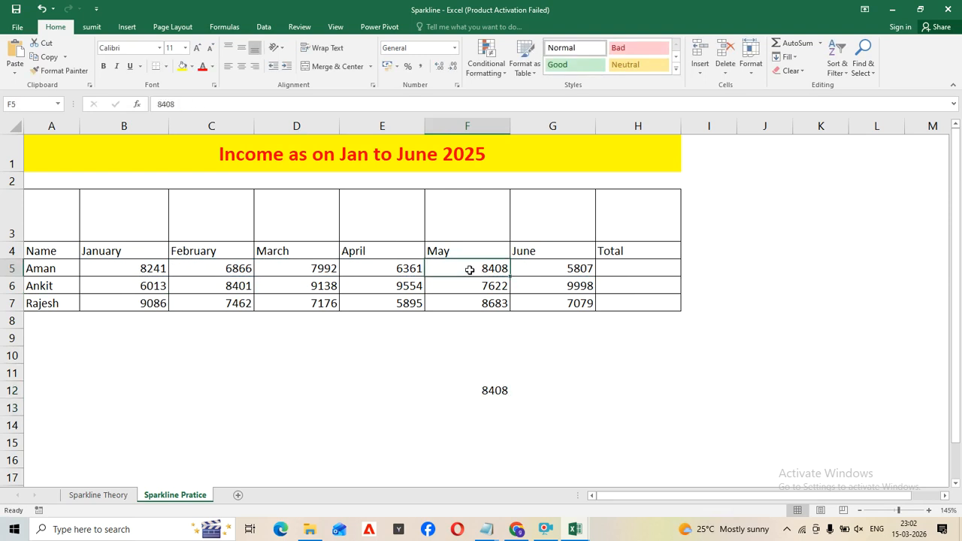
left_click(495, 388)
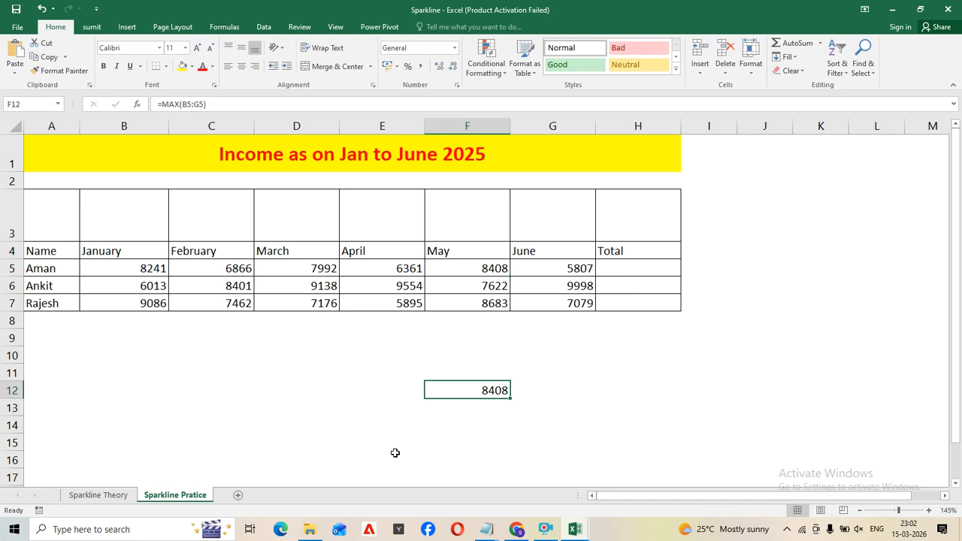
key("Delete")
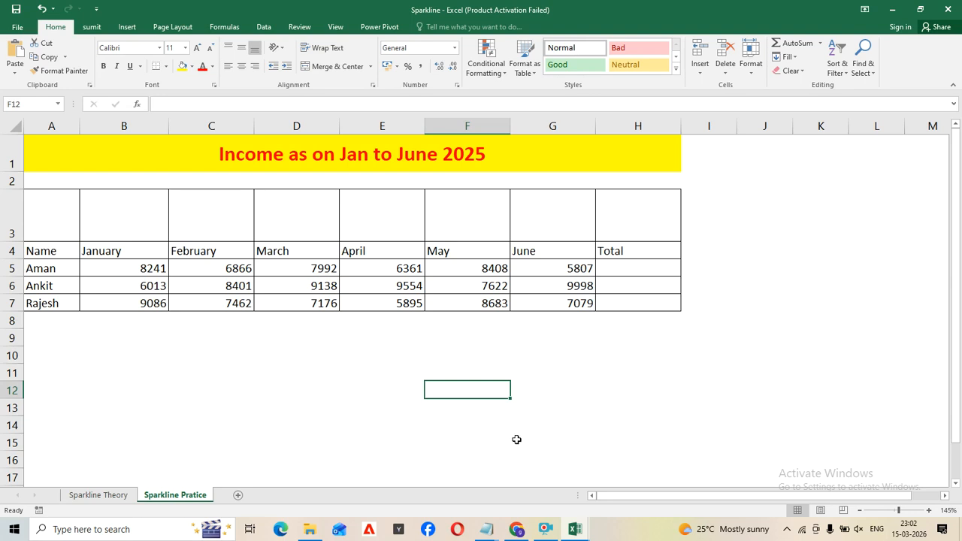
key("ctrl+z")
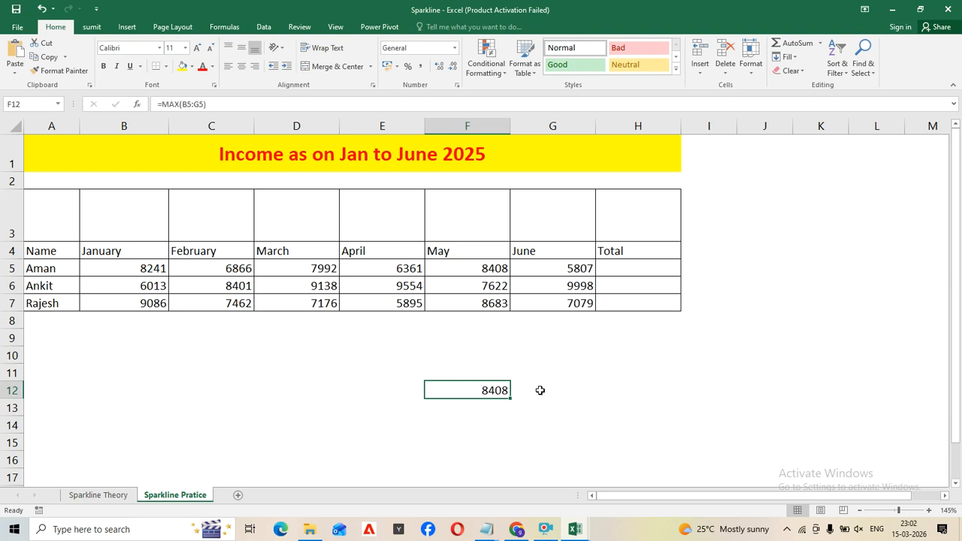
Compare the MAX result in F12 with the row 5 incomes and review the whole income range.
left_click(464, 403)
left_click(481, 388)
left_click_drag(110, 259, 540, 261)
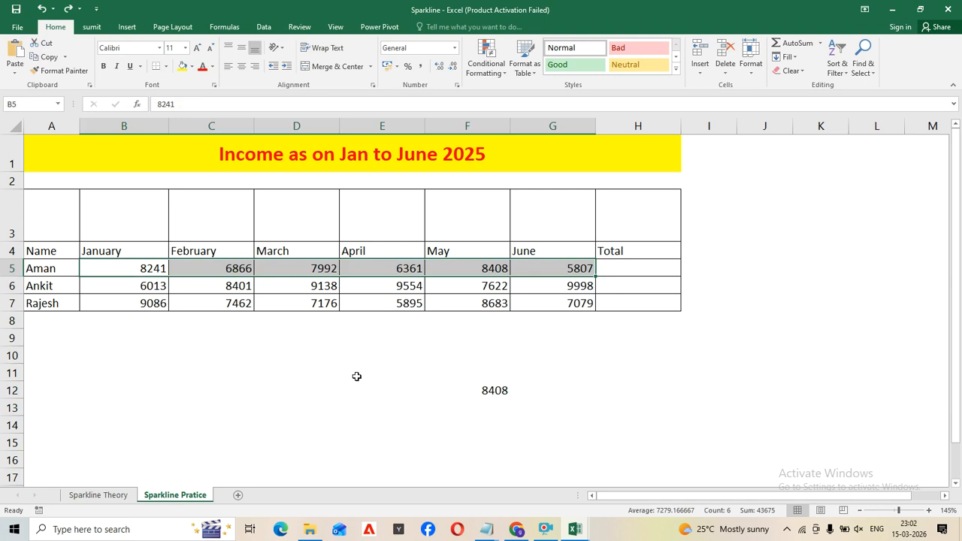
left_click(415, 391)
left_click(533, 391)
left_click(165, 267)
left_click_drag(166, 267, 539, 308)
left_click(468, 303)
Insert line sparklines for the income data B5:G7 in the location range B3:G3 above the month headers.
left_click_drag(138, 267, 586, 302)
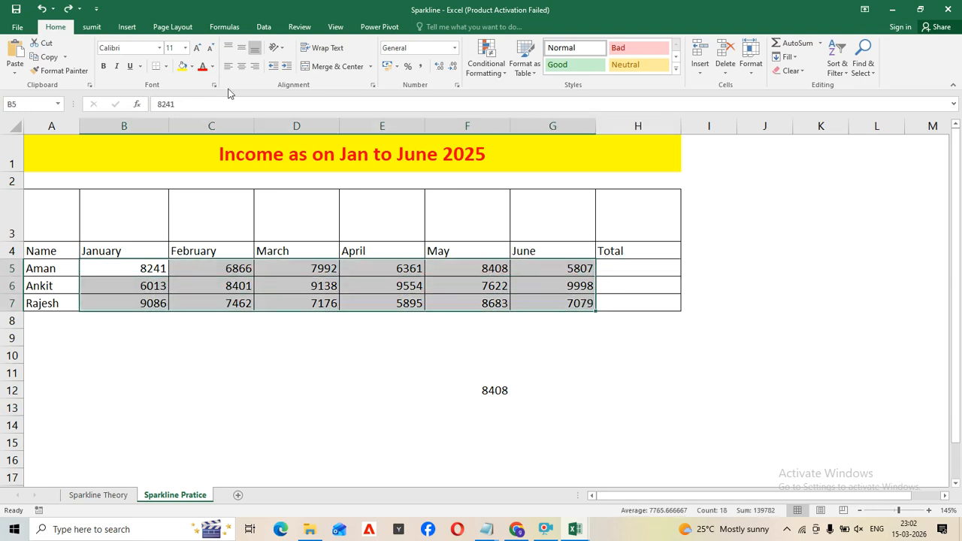
left_click(127, 28)
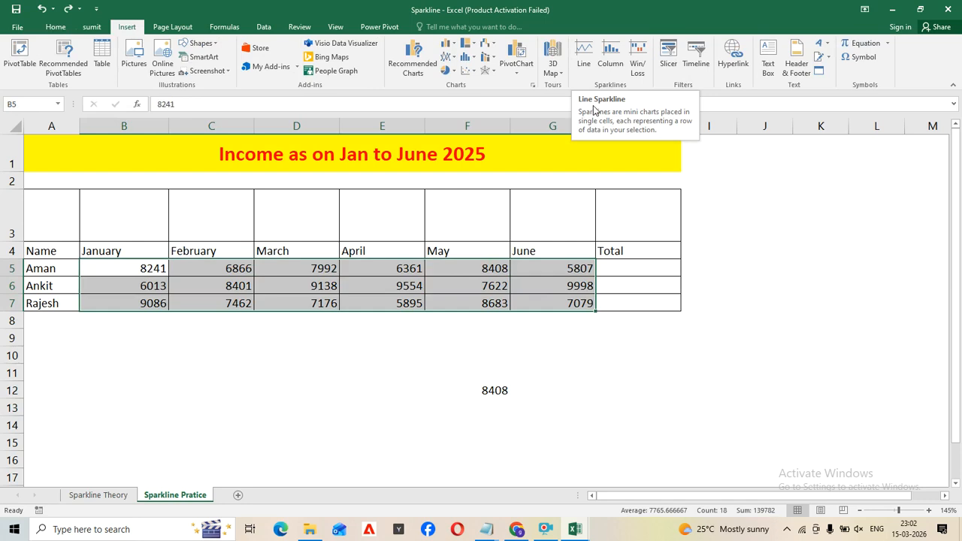
left_click(580, 50)
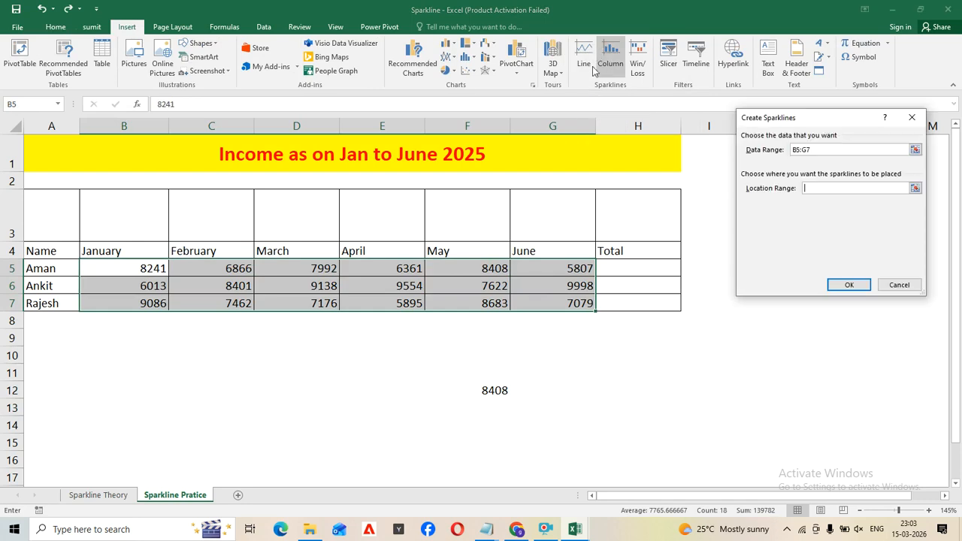
left_click_drag(123, 212, 554, 213)
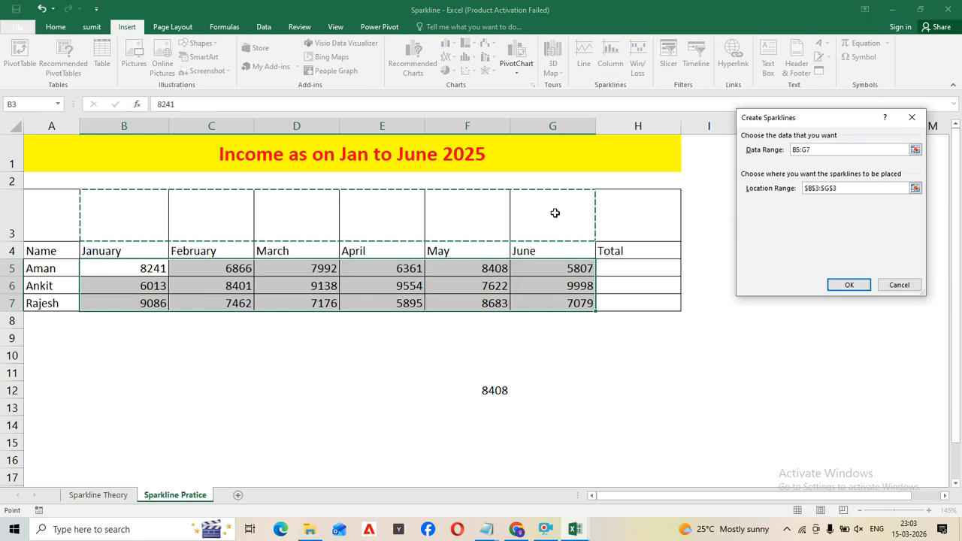
left_click(851, 284)
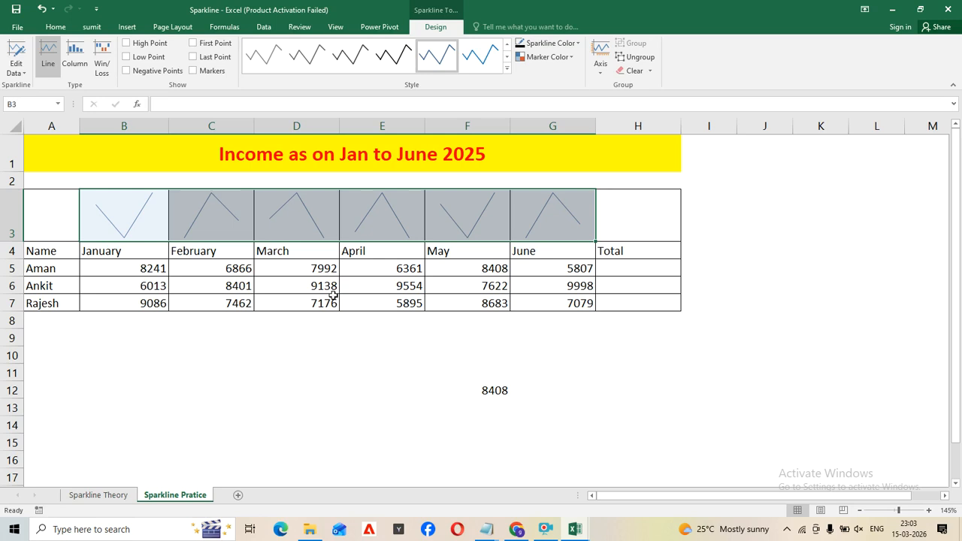
Examine each month's line sparkline in row 3 against the incomes in its column from January to June.
left_click(333, 351)
left_click_drag(145, 235, 531, 220)
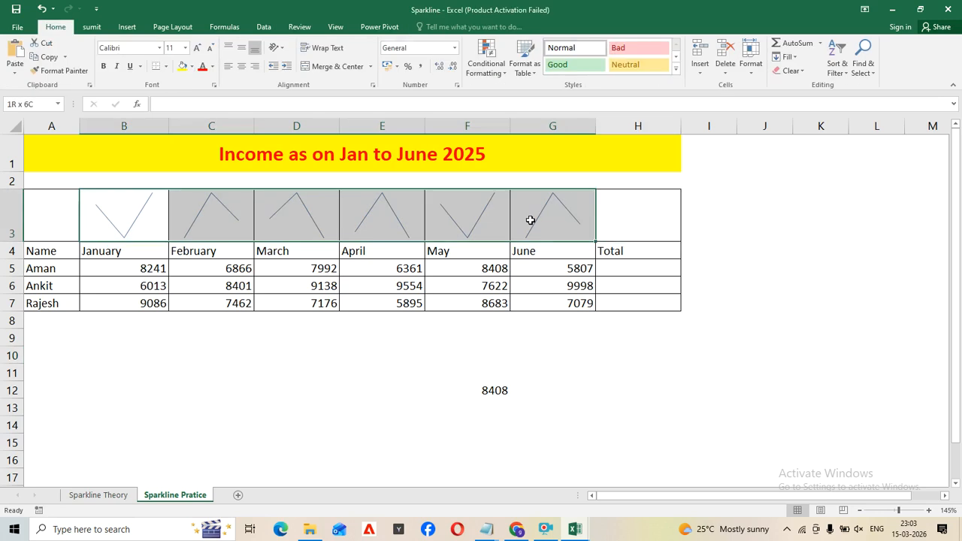
left_click(456, 335)
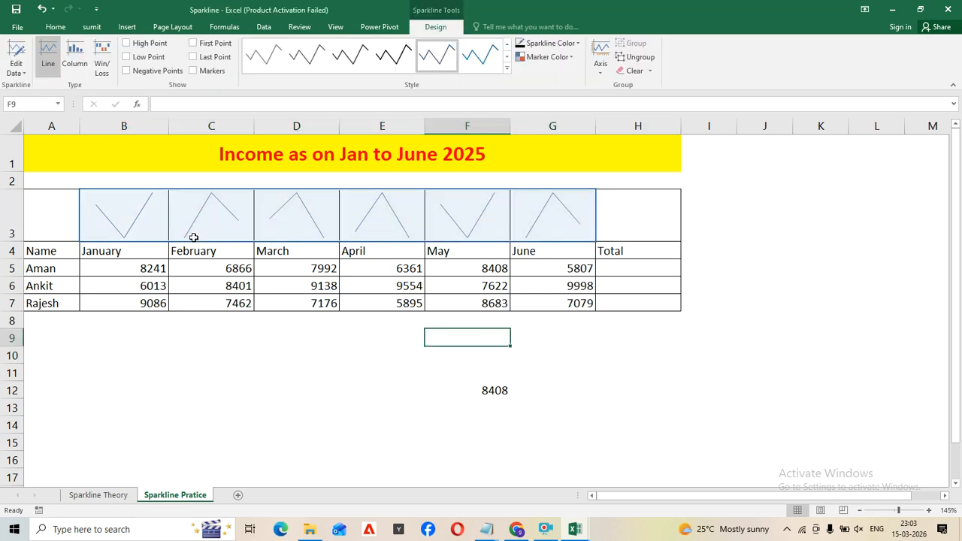
left_click(118, 211)
left_click_drag(112, 251, 113, 302)
left_click_drag(203, 218, 202, 303)
left_click_drag(282, 239, 296, 303)
left_click_drag(369, 215, 361, 290)
left_click_drag(469, 201, 475, 294)
left_click_drag(552, 222, 550, 299)
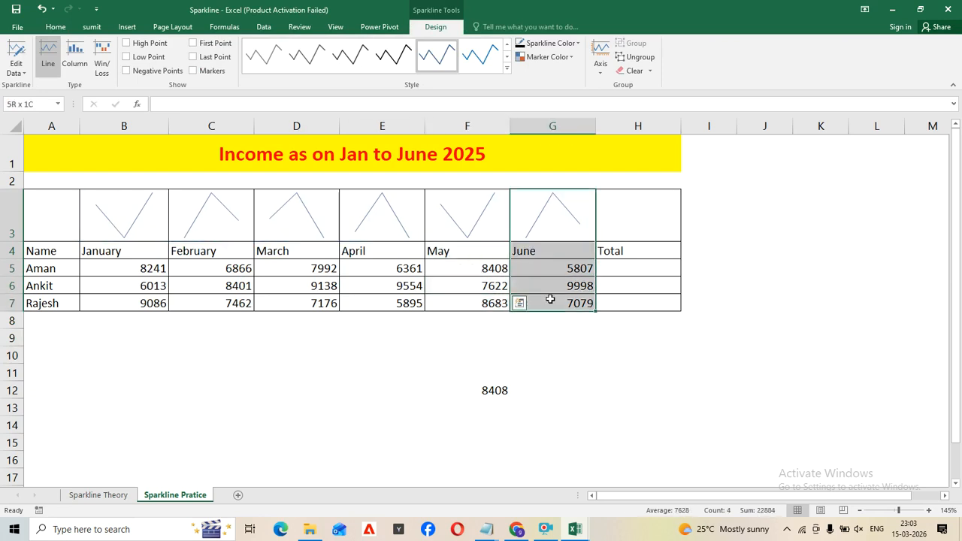
left_click(198, 376)
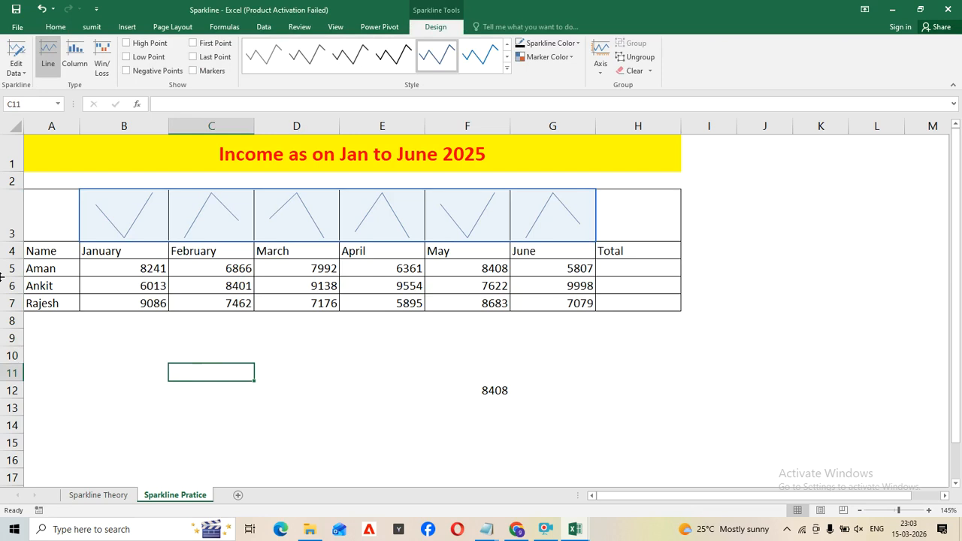
left_click(118, 224)
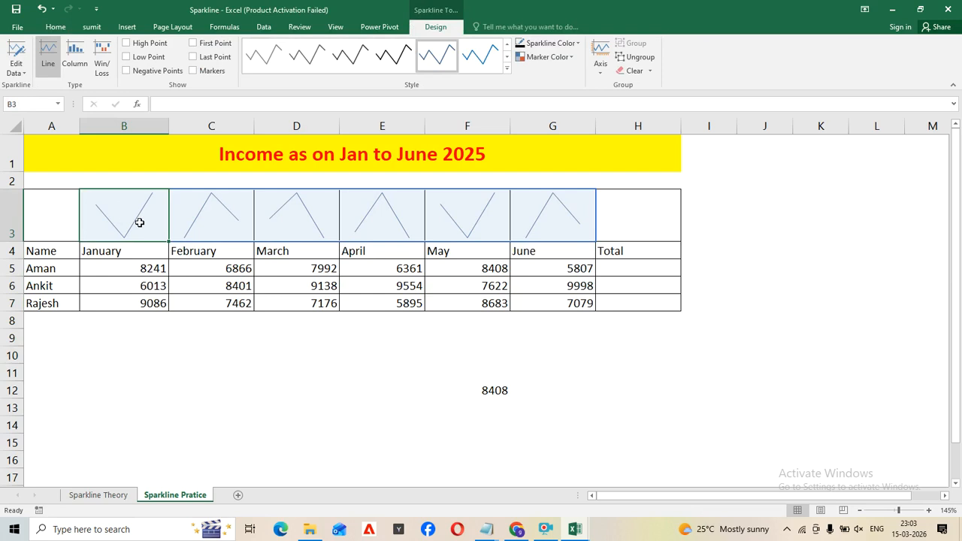
left_click(177, 375)
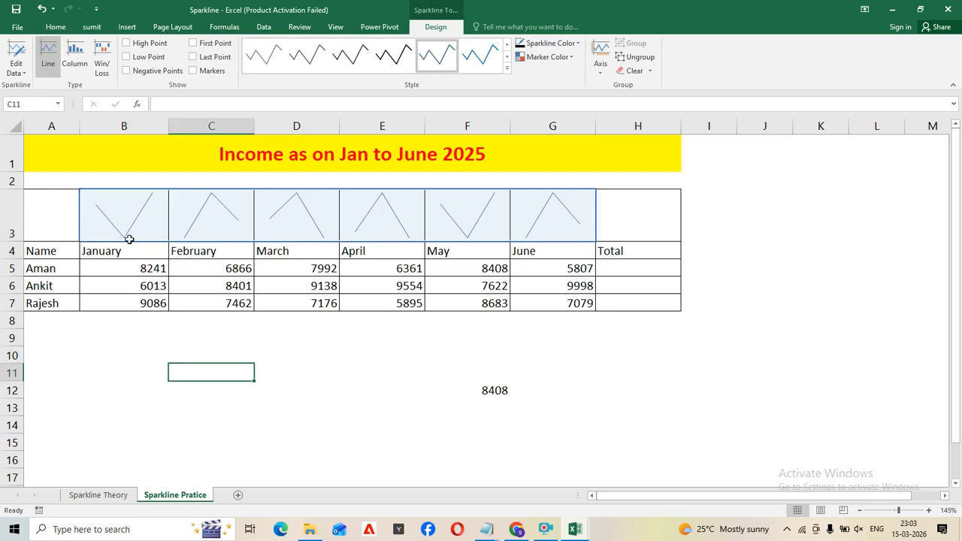
Show the High Point on the sparklines in B3:G3.
left_click_drag(105, 215, 540, 218)
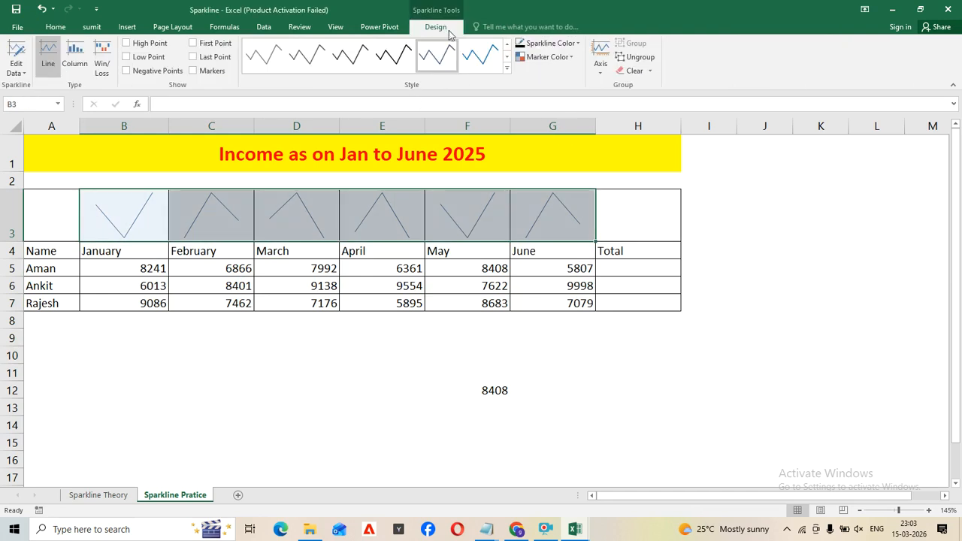
left_click(126, 44)
left_click(203, 331)
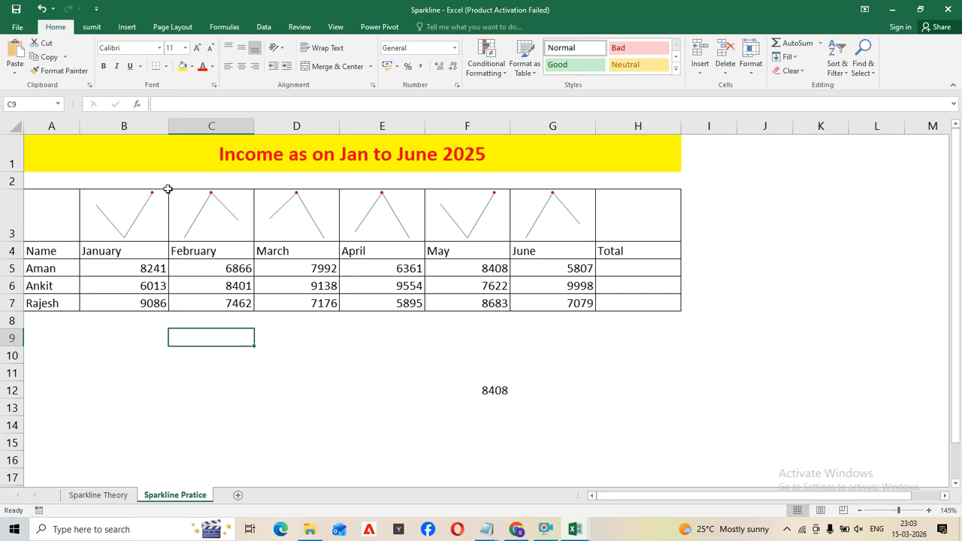
Check the January sparkline's high point against the name and January income in row 7.
left_click_drag(49, 303, 107, 302)
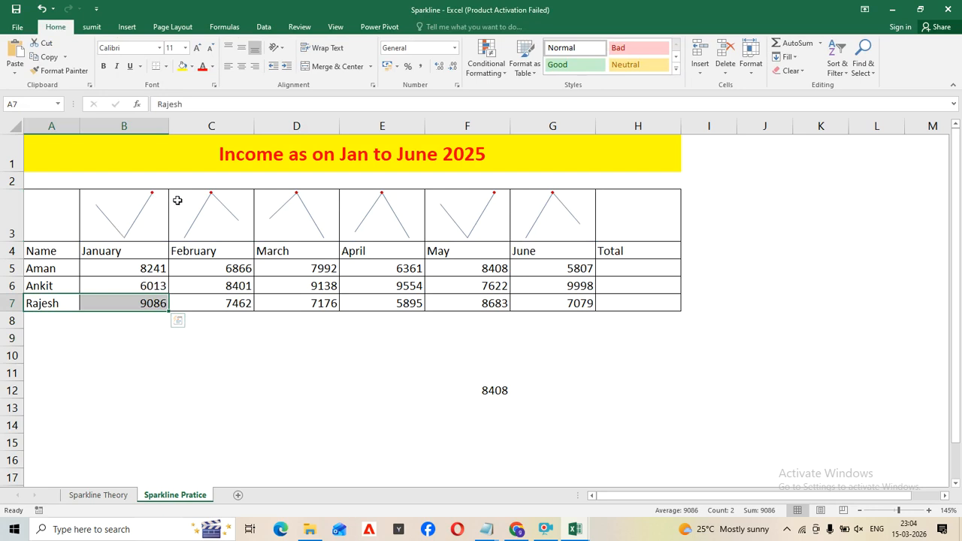
left_click(39, 308)
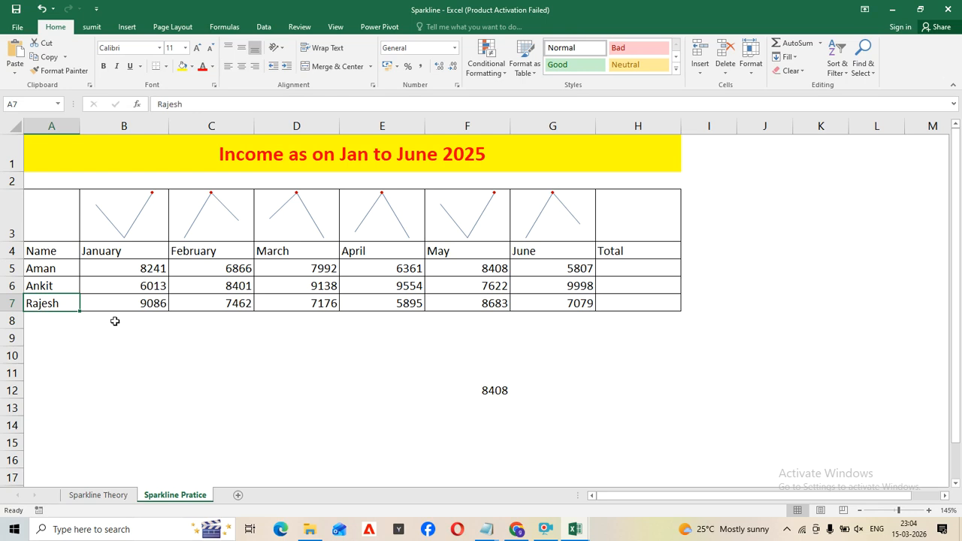
left_click(136, 305)
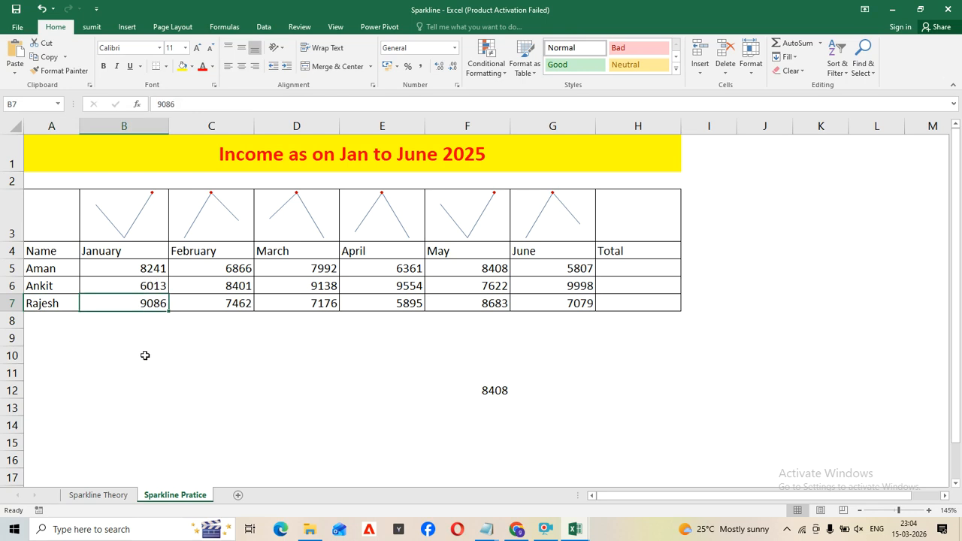
Check the high points on the February to June sparklines against the names and incomes in the table.
left_click(211, 218)
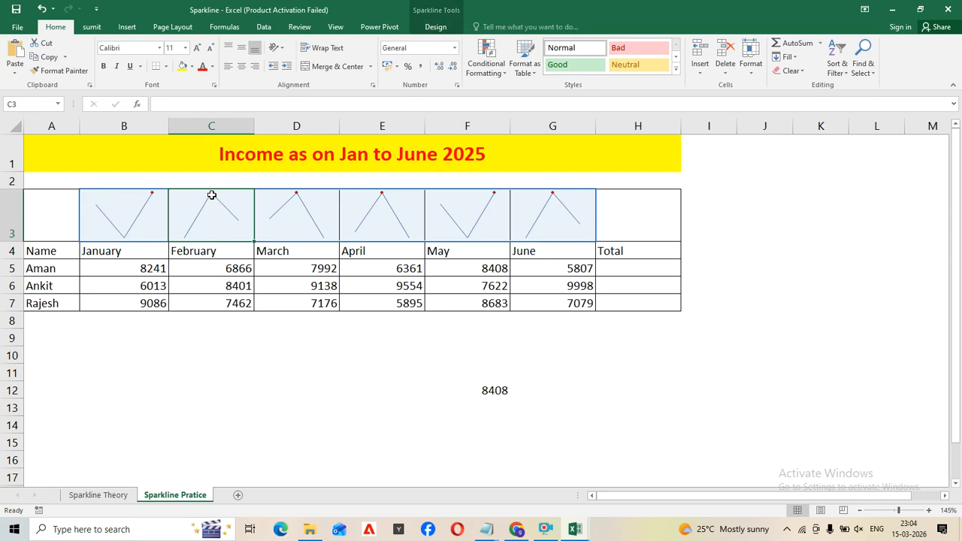
left_click(47, 281)
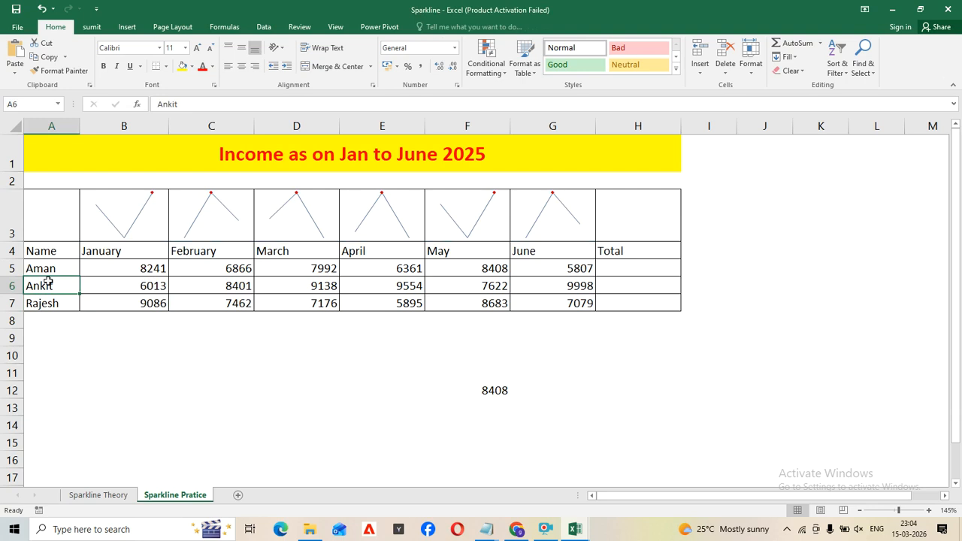
left_click(303, 202)
left_click(389, 214)
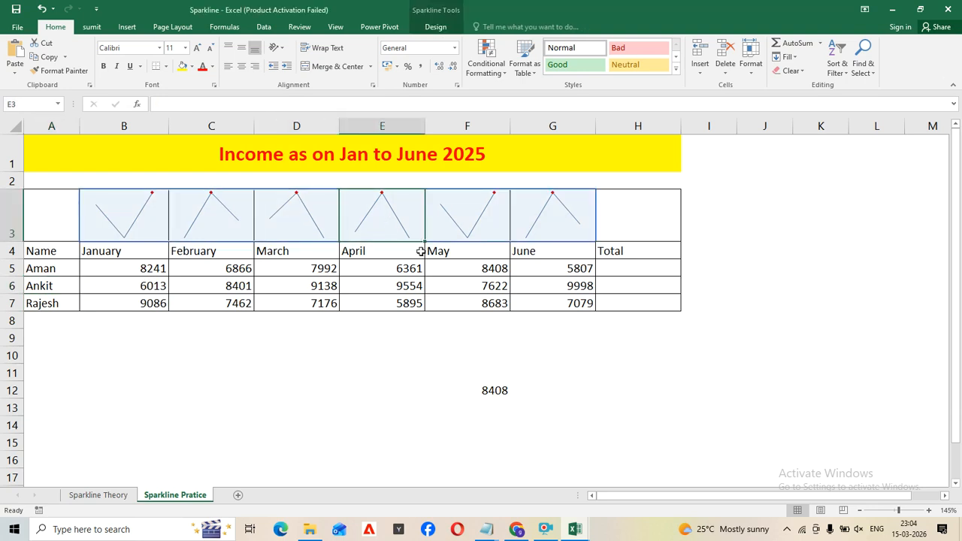
left_click(486, 203)
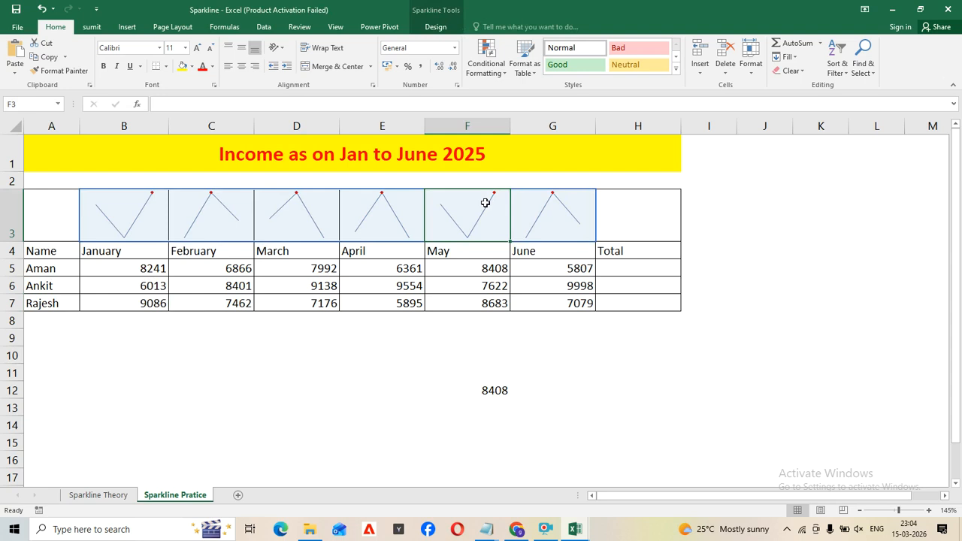
left_click(578, 209)
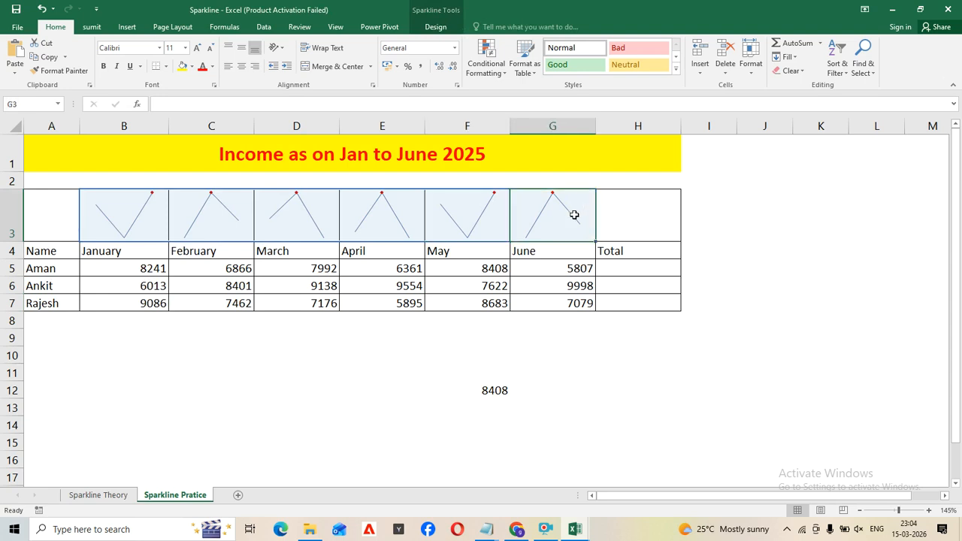
left_click_drag(44, 266, 47, 296)
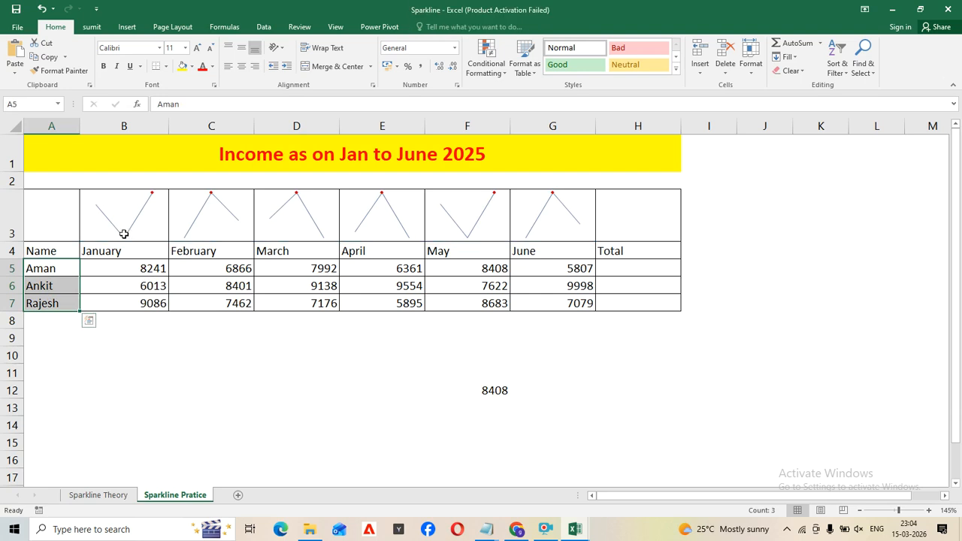
left_click(33, 305)
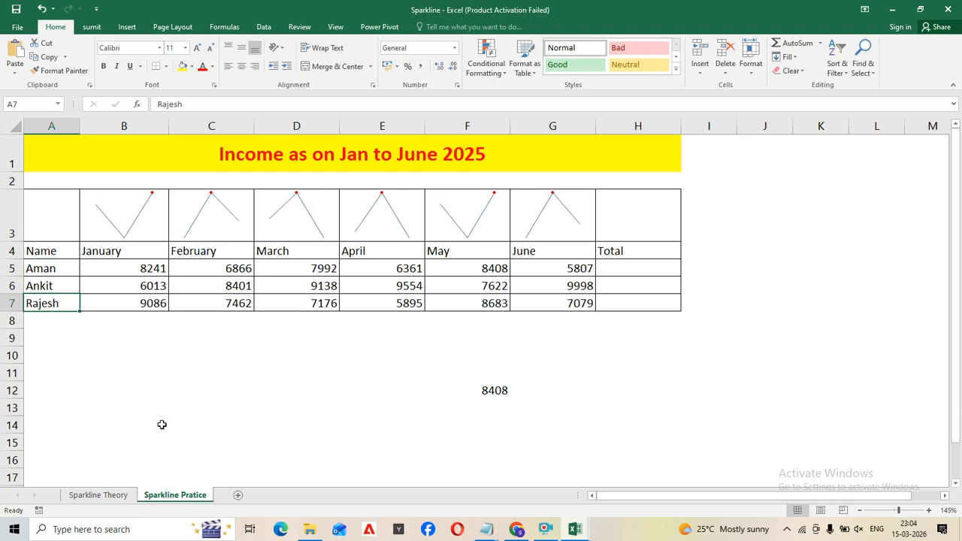
left_click(175, 421)
Try the Column type on the sparklines in B3:G3 and switch them to Win/Loss.
left_click_drag(119, 217, 527, 210)
left_click(436, 27)
left_click(75, 54)
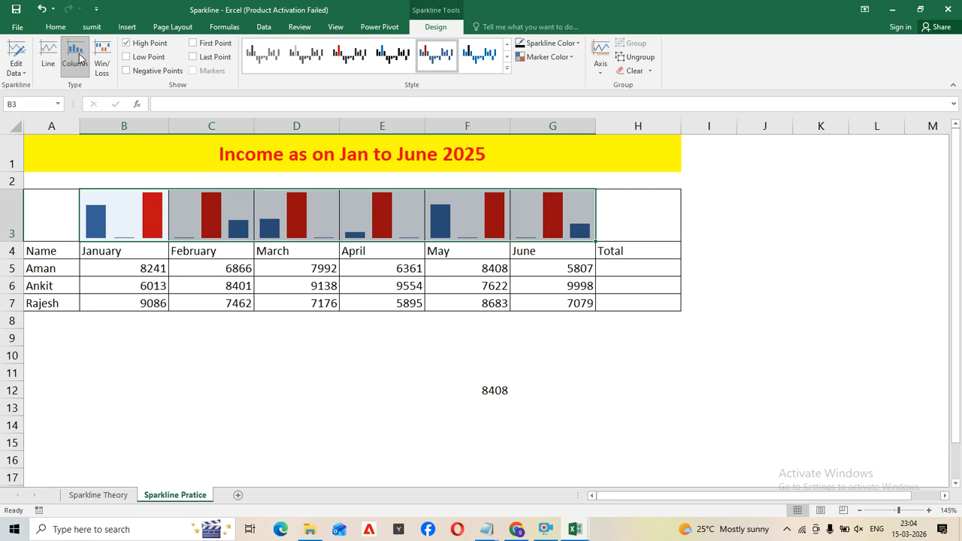
left_click(109, 50)
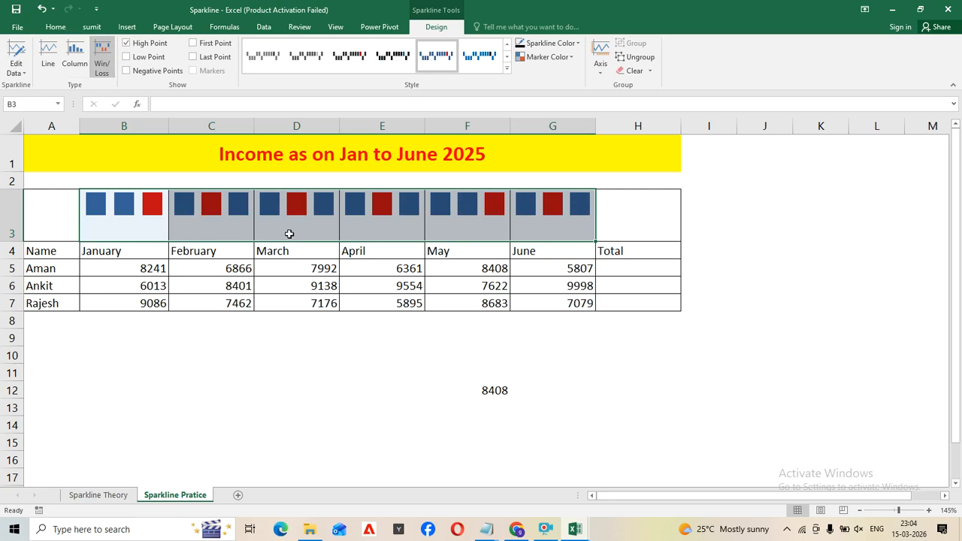
Set the April income in E6 to -200 to test a negative value in the Win/Loss sparkline.
left_click(360, 279)
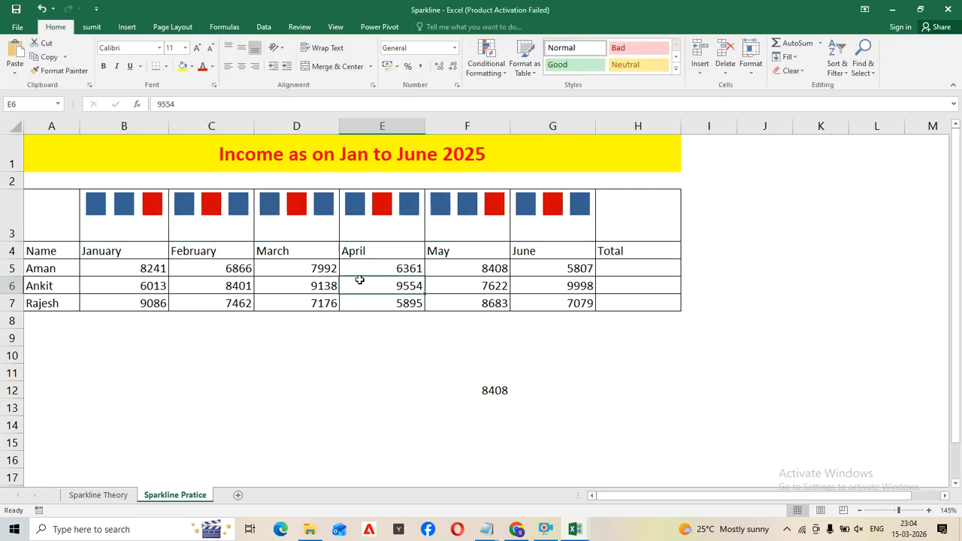
type("-200")
left_click(278, 300)
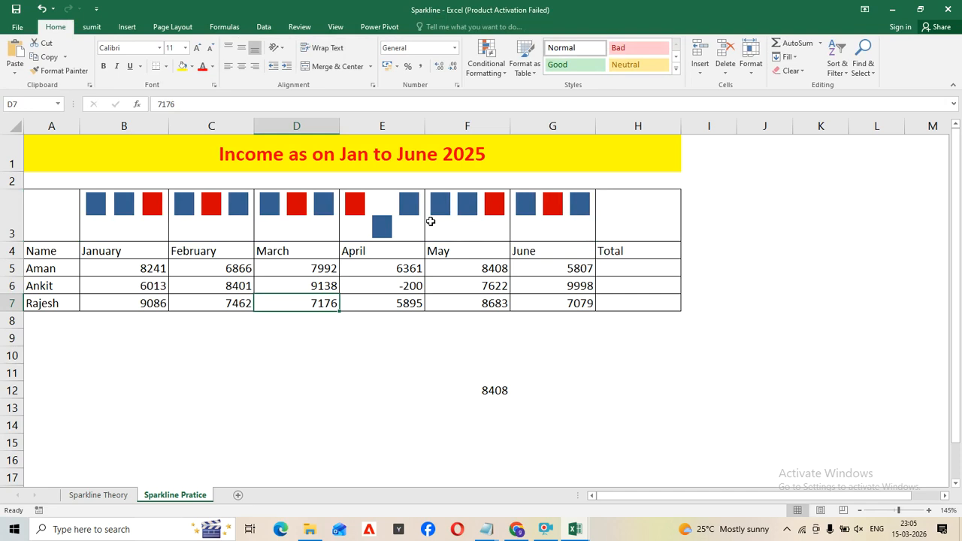
Clear the sparklines from B3:G3 and close the Sparkline workbook without saving the changes.
left_click_drag(91, 199, 588, 206)
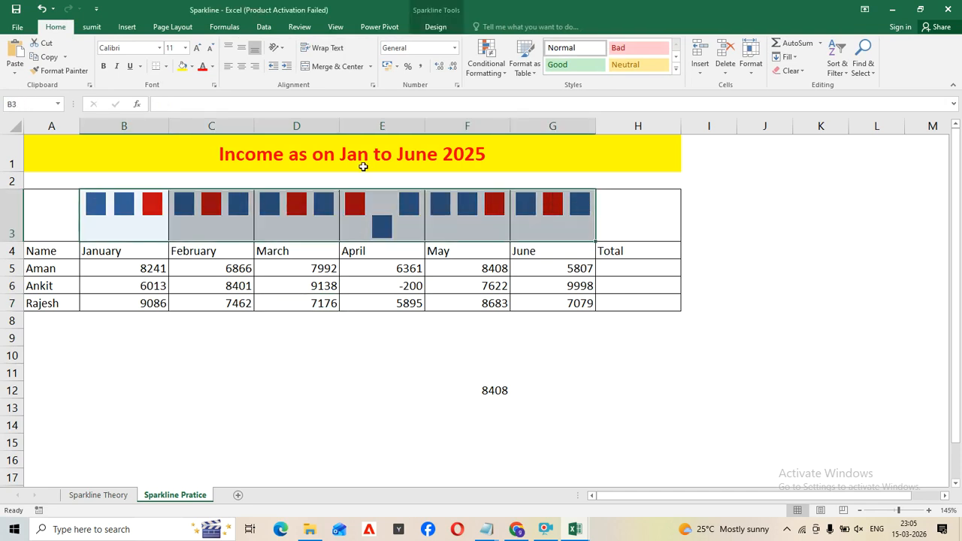
left_click(443, 27)
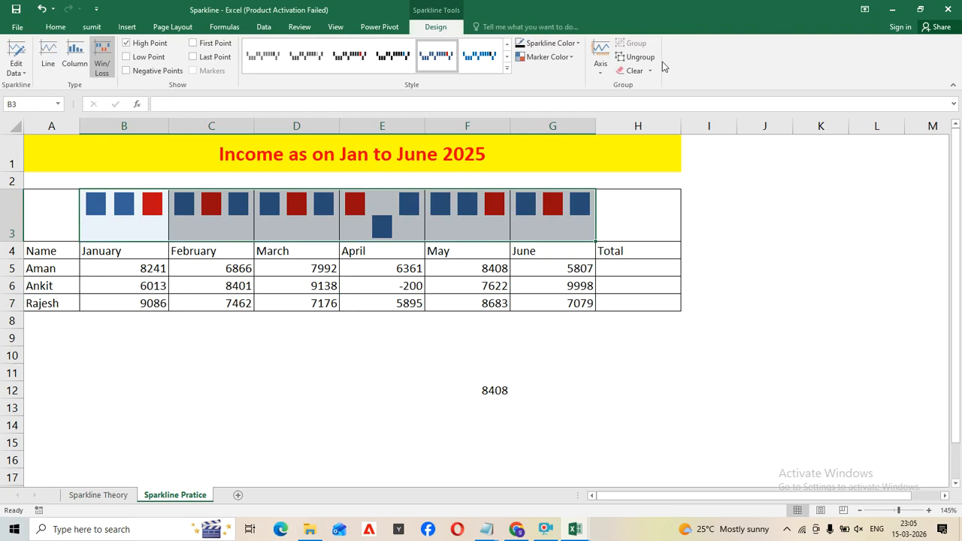
left_click(621, 72)
left_click(621, 71)
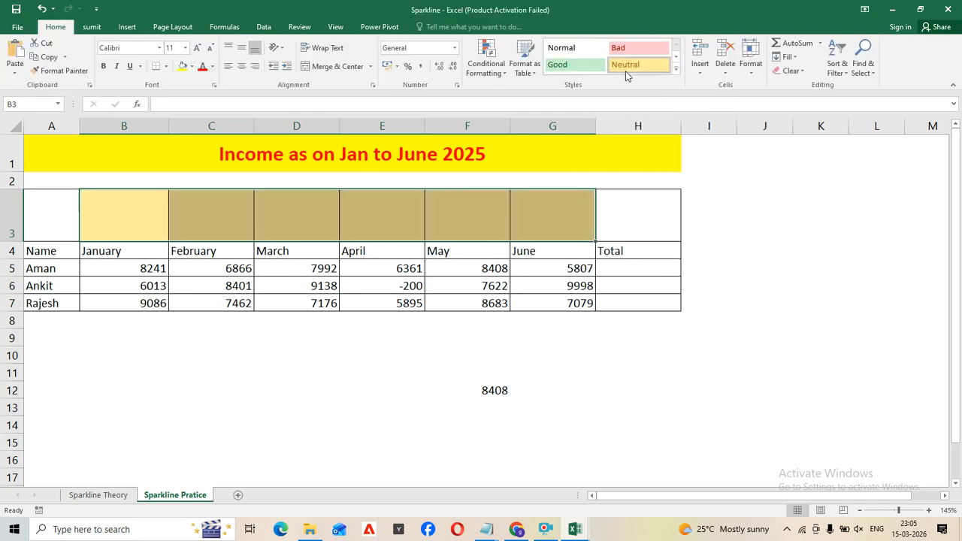
left_click(945, 9)
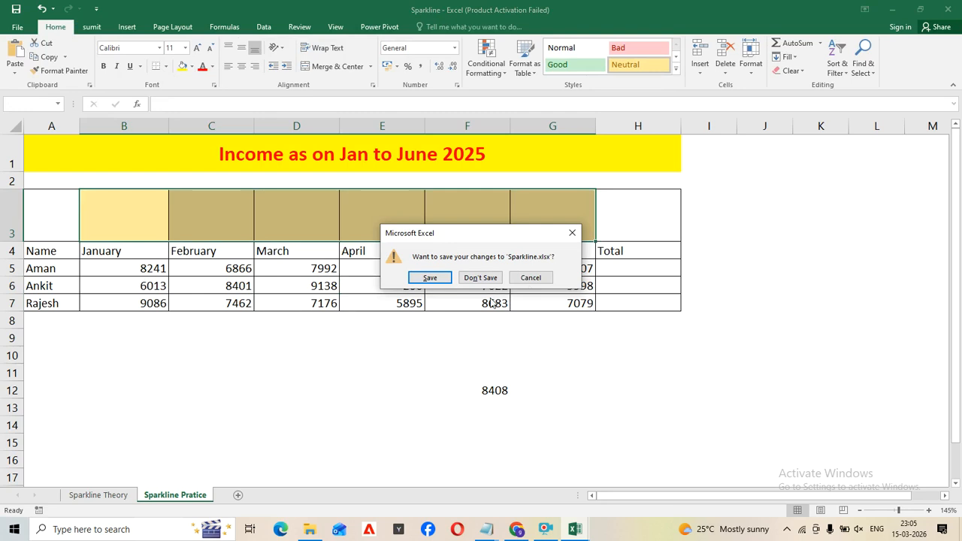
left_click(488, 275)
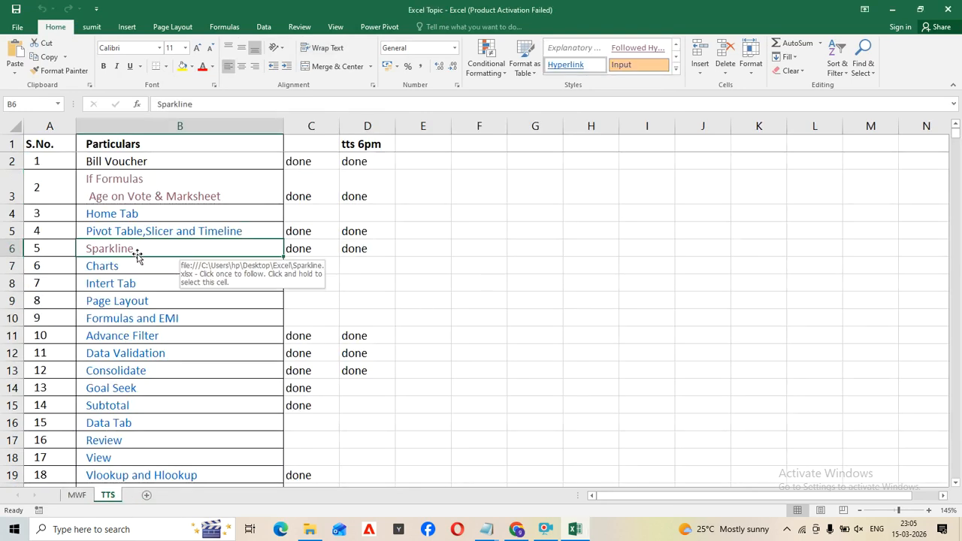
Add a new blank worksheet to the Excel Topic workbook.
left_click(147, 497)
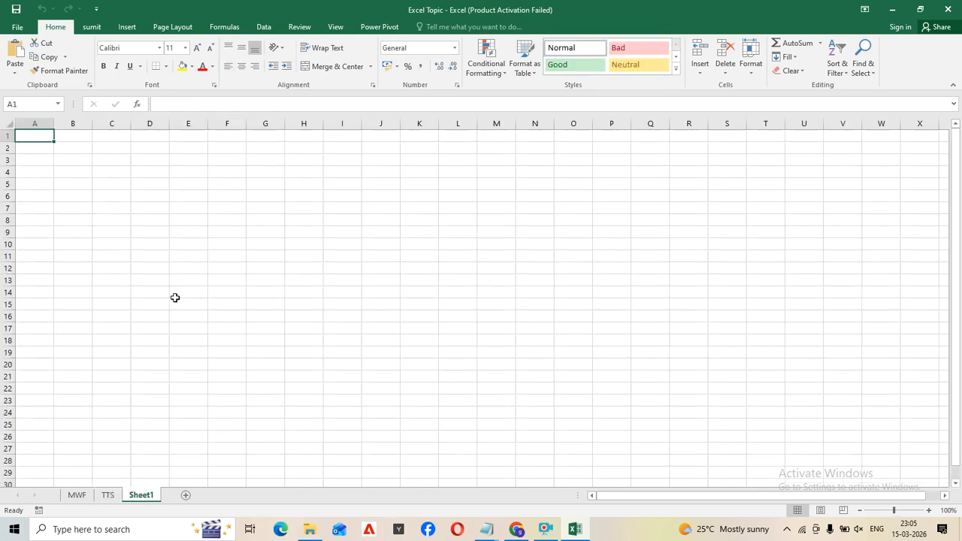
scroll(142, 205, "up", 5)
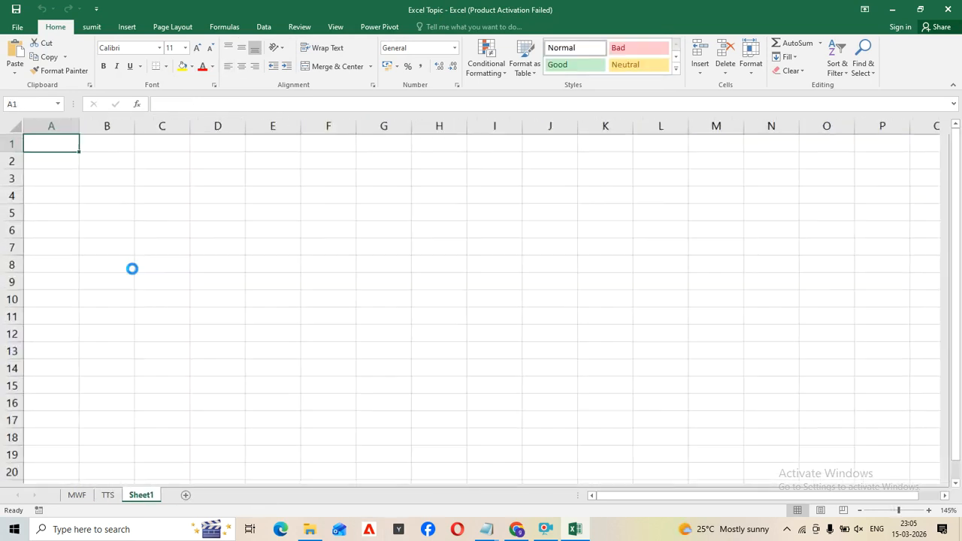
scroll(132, 264, "up", 6)
key("Return")
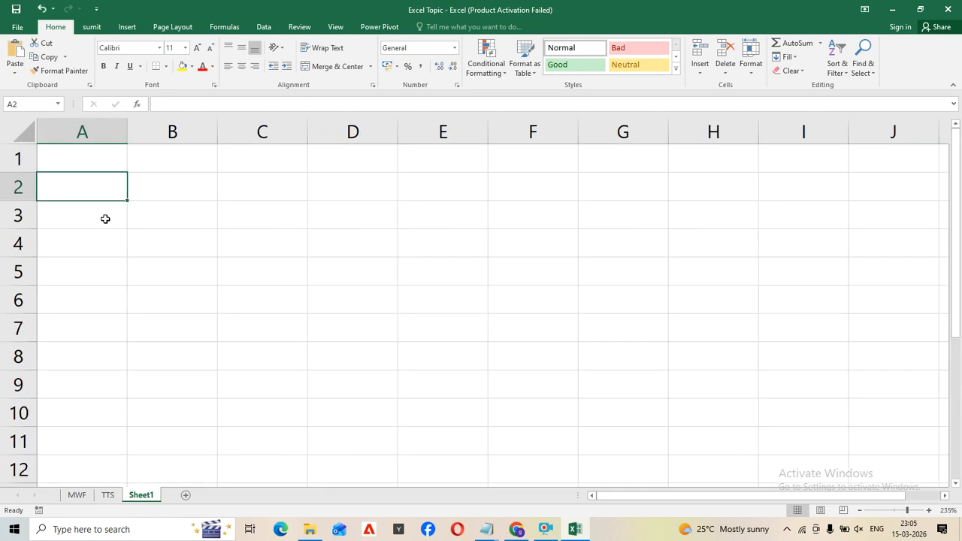
left_click(136, 215)
Enter the label CAR in A2 and its price 1500000 in B2.
left_click(73, 180)
type("CAR")
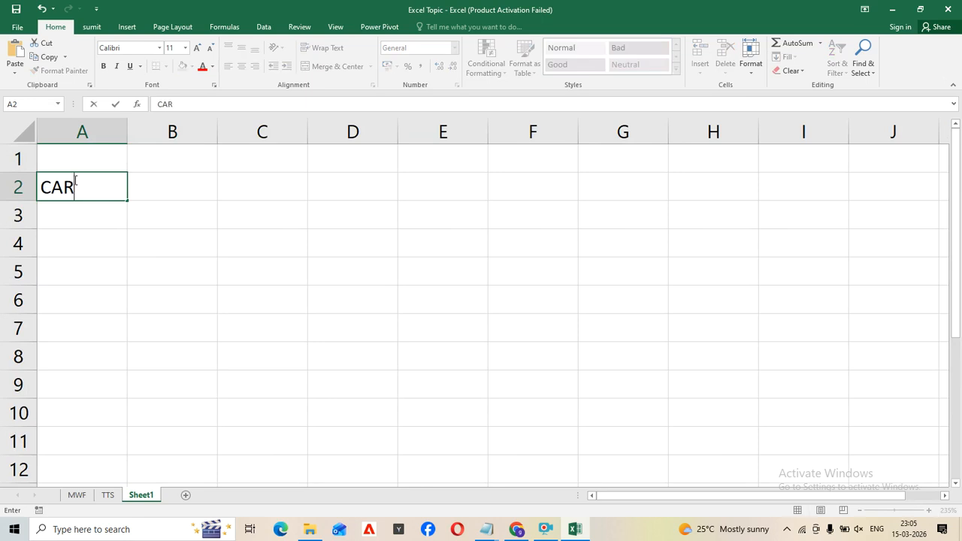
key("Tab")
type("150")
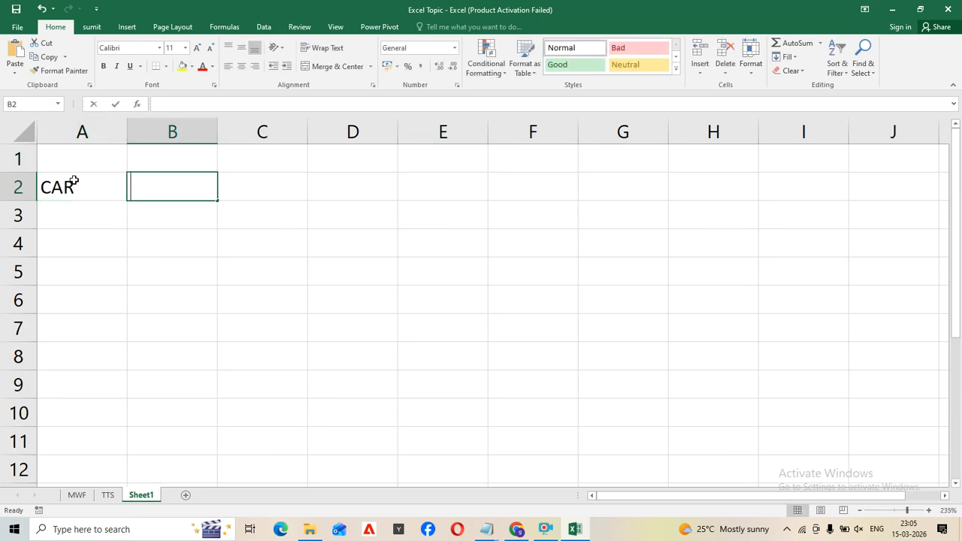
type("000")
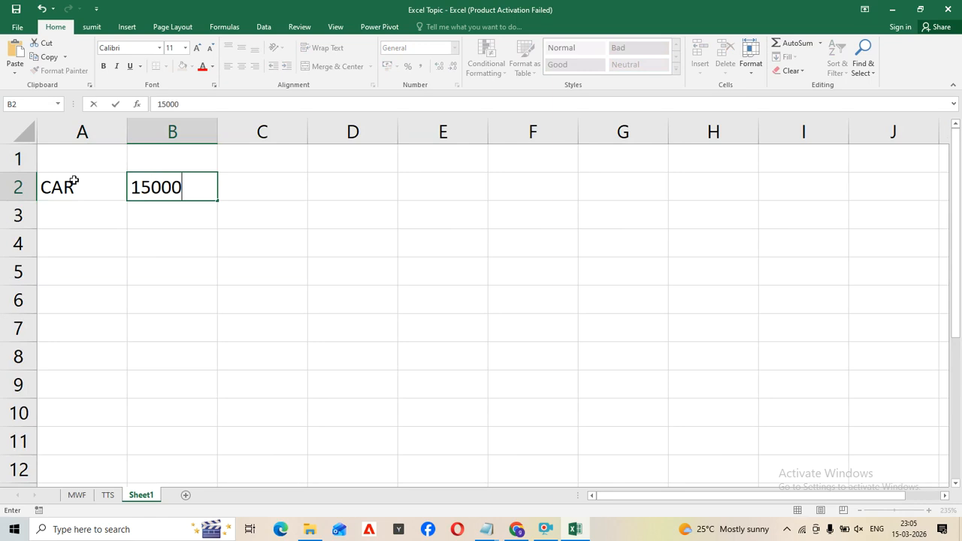
type("0")
key("Return")
Enter the label CASH in A3 and the amount 500000 in B3.
key("Left")
type("CA")
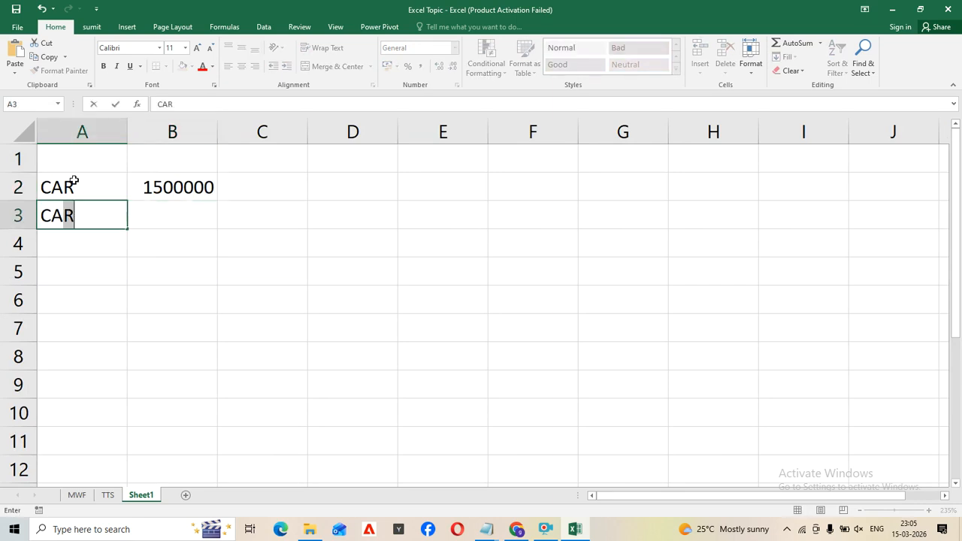
key("BackSpace")
type("SH")
key("Tab")
type("50")
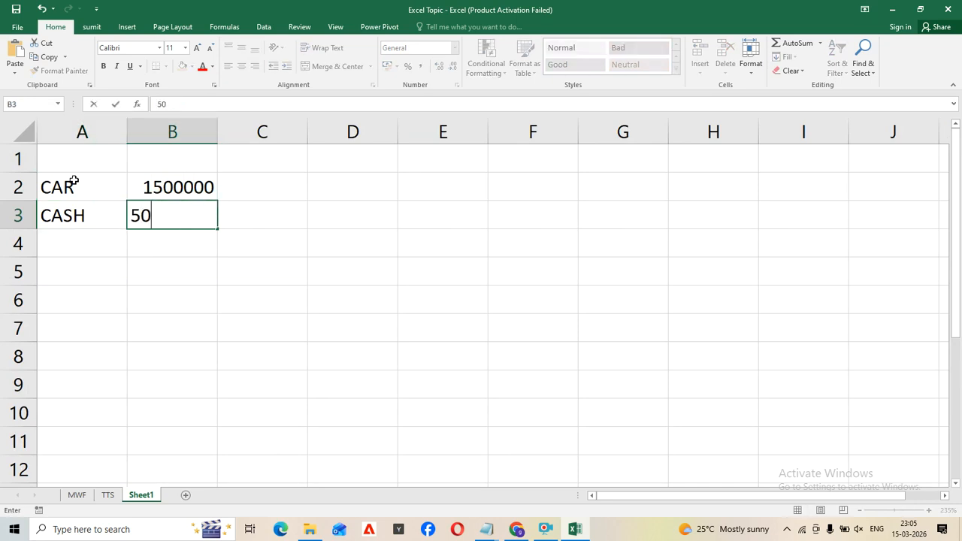
type("0000")
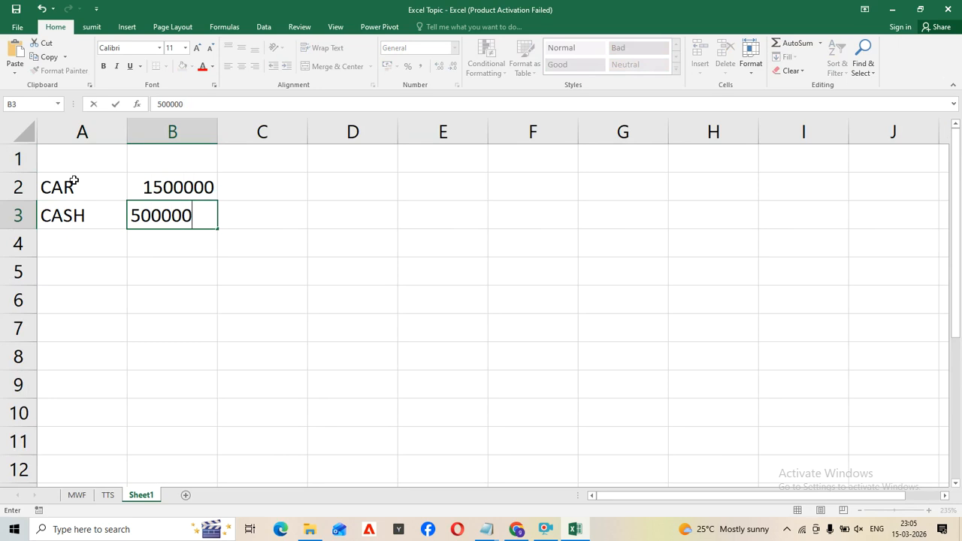
key("Return")
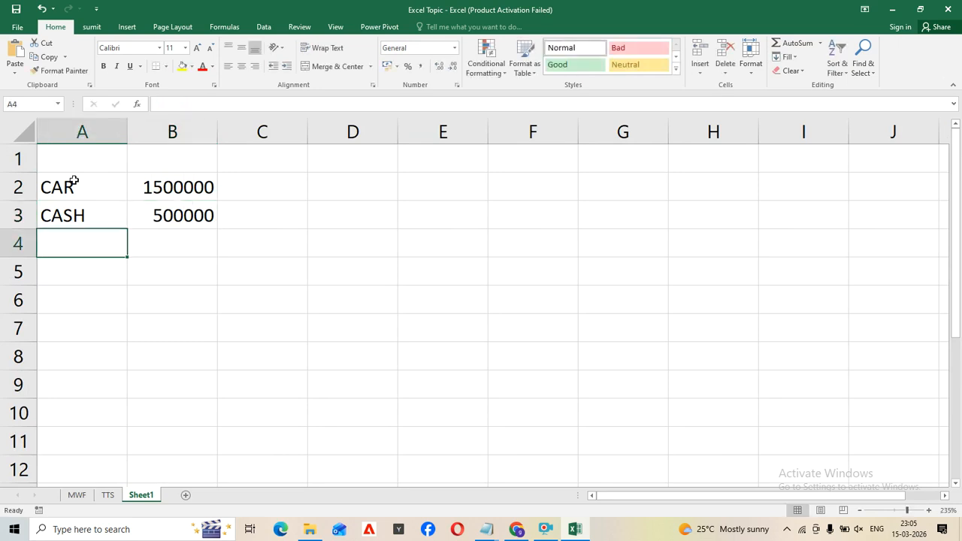
Enter the label LOAN AMOUNT in A4 and fit column A's width to it.
type("LOAN ")
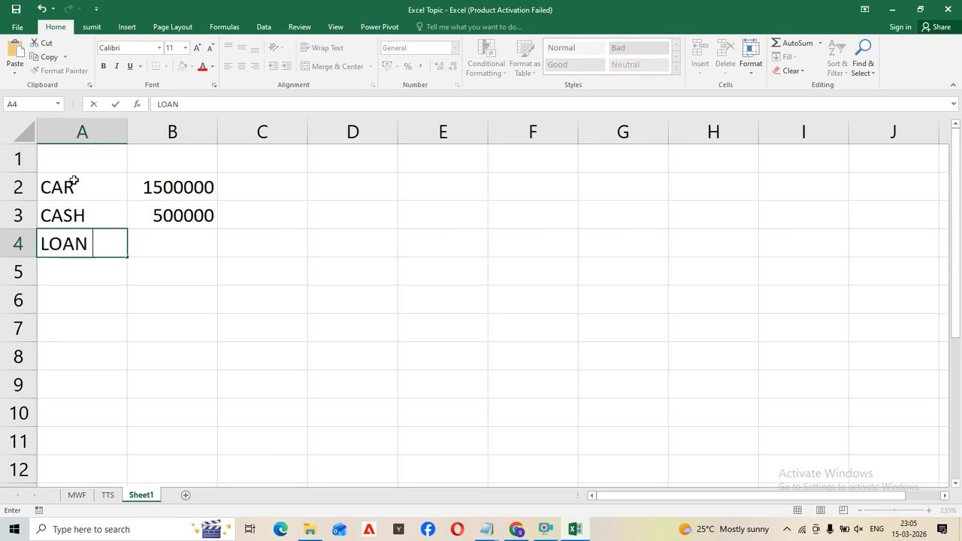
type("AMOUT")
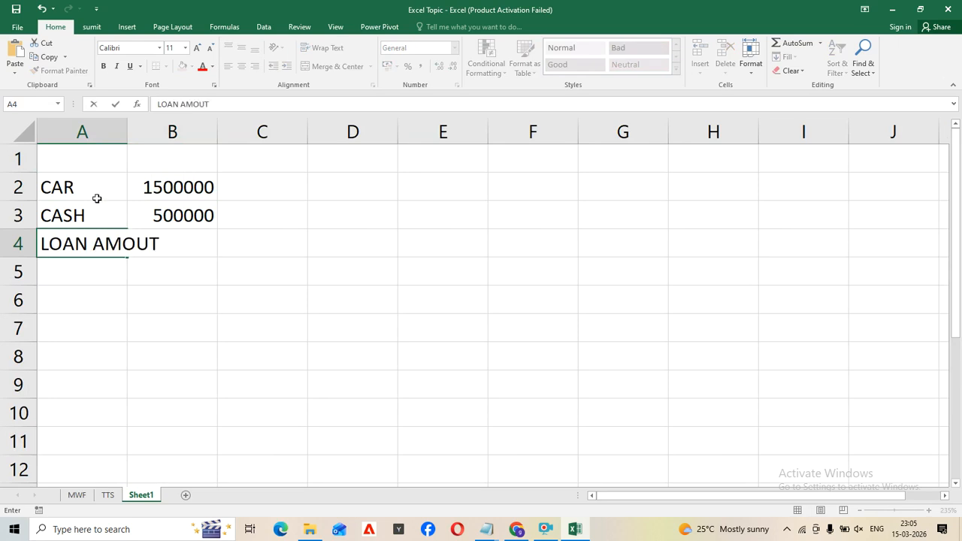
left_click(130, 131)
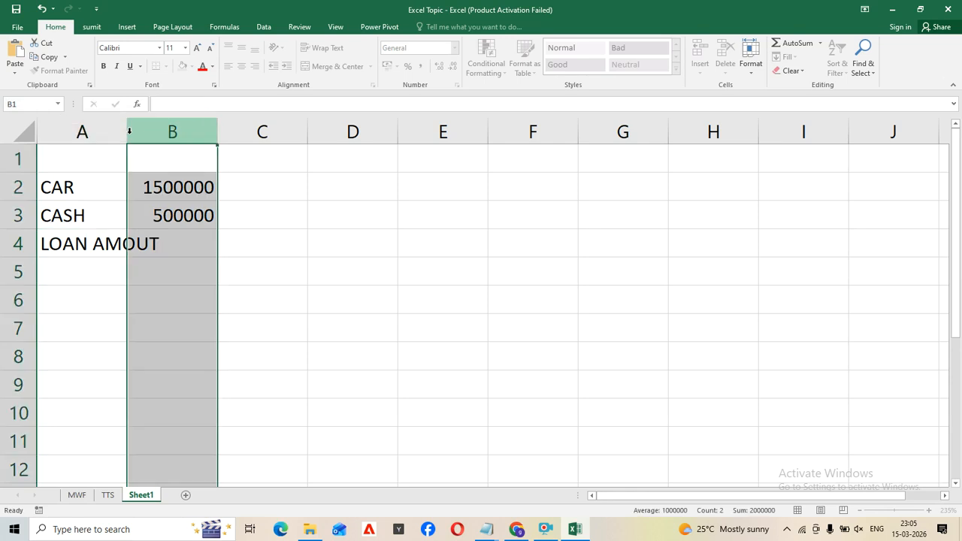
double_click(130, 130)
left_click(129, 131)
double_click(138, 244)
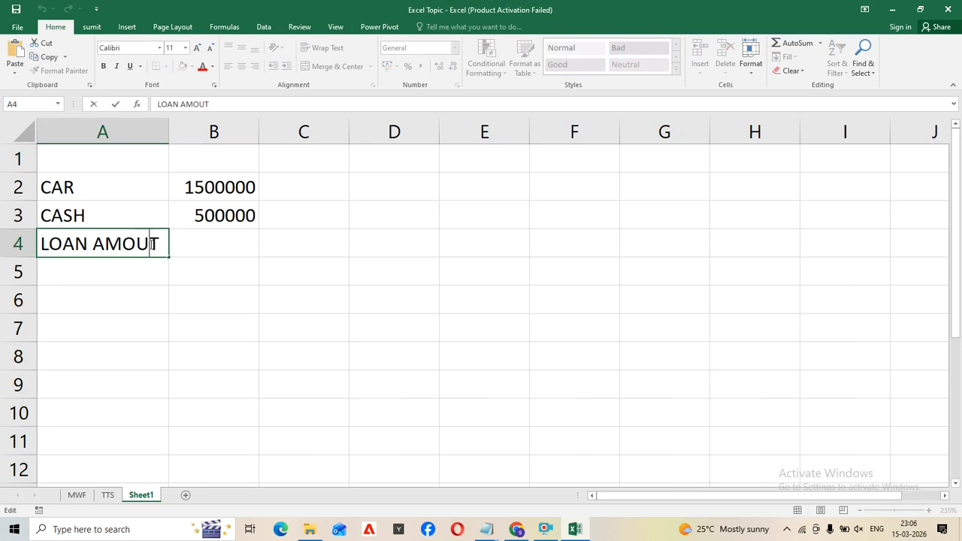
type("N")
left_click_drag(166, 290, 185, 287)
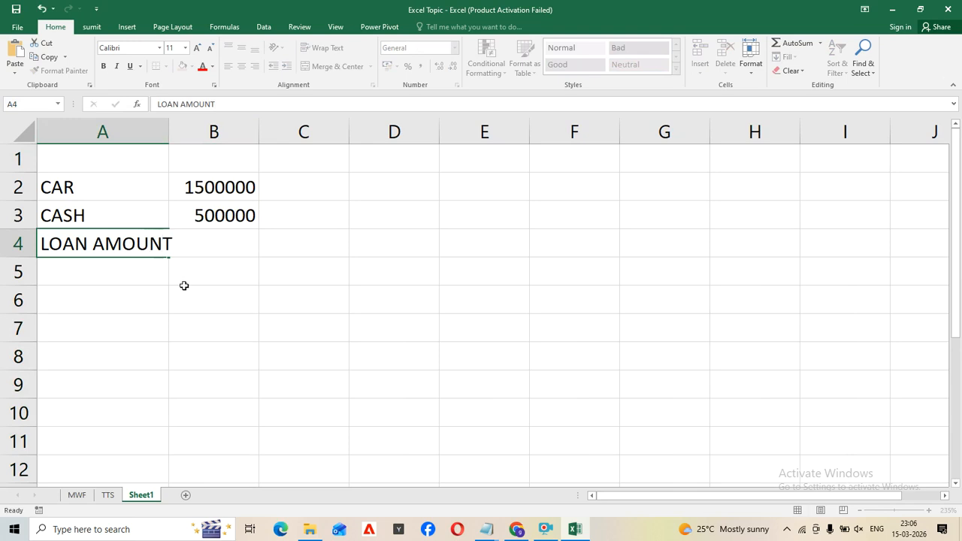
left_click(225, 233)
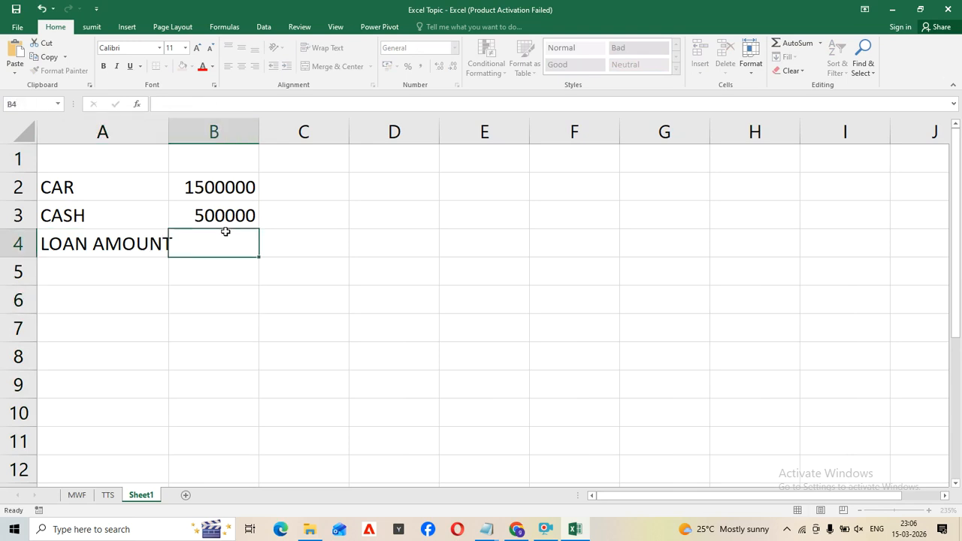
double_click(169, 132)
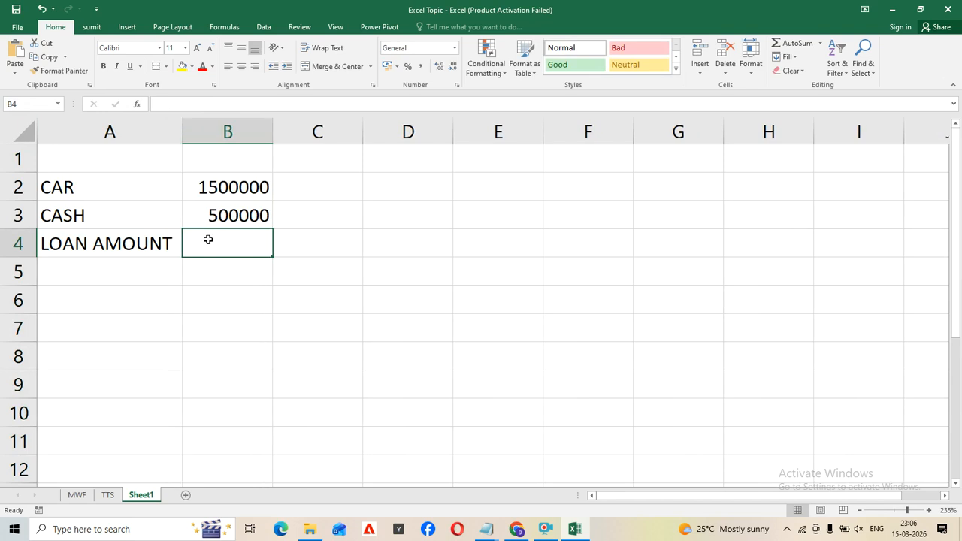
Enter 1000000 as the loan amount in B4.
type("1000")
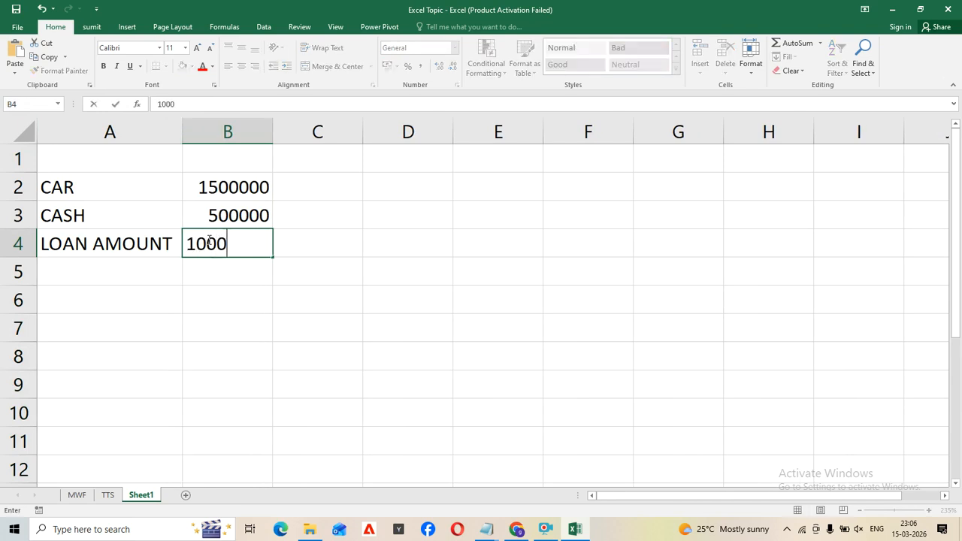
type("000")
left_click(252, 281)
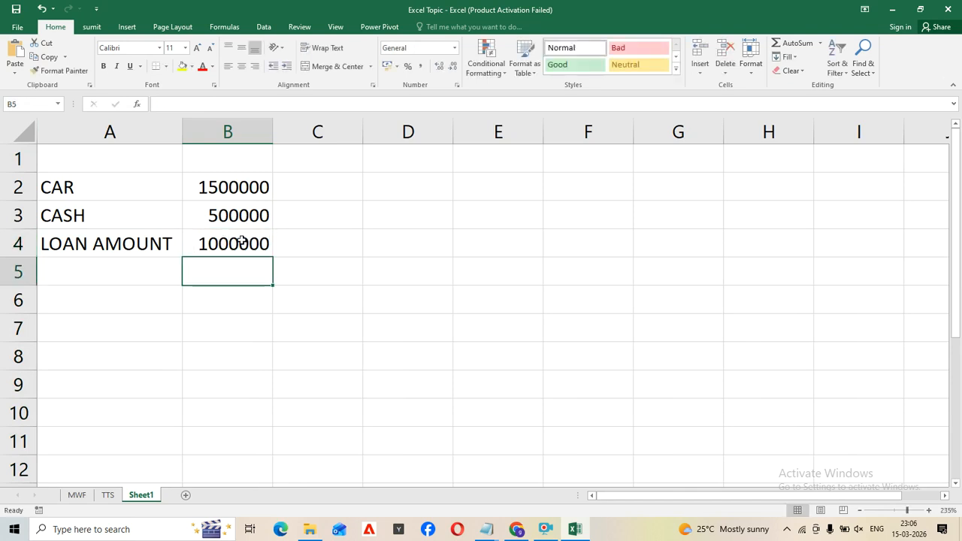
Enter the label RATE in A5 and the interest rate 9% in B5.
left_click(234, 322)
left_click(241, 244)
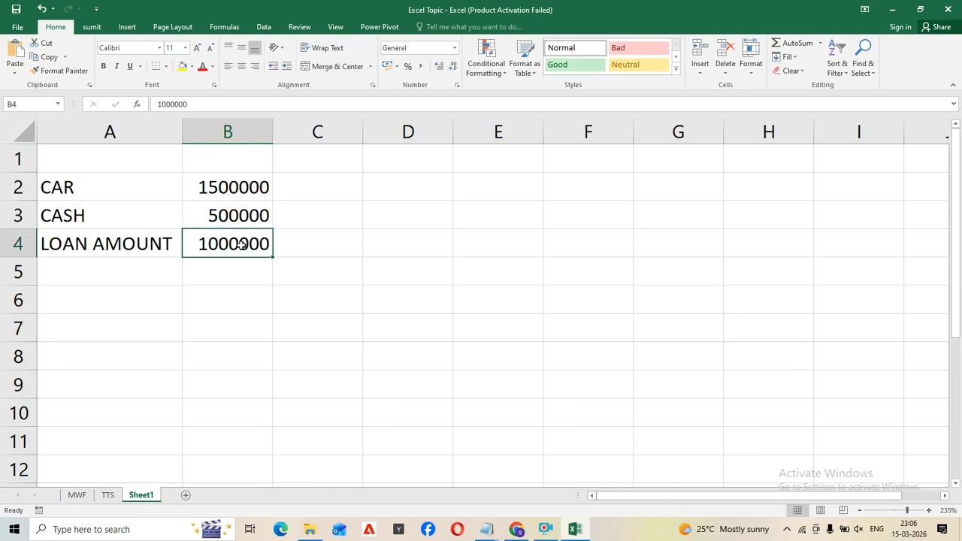
left_click(95, 265)
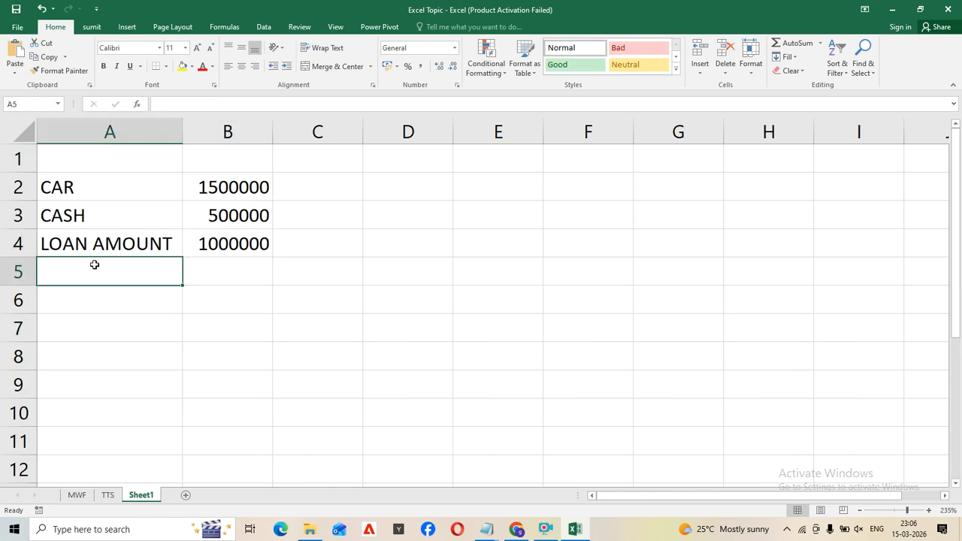
type("RATE")
key("Tab")
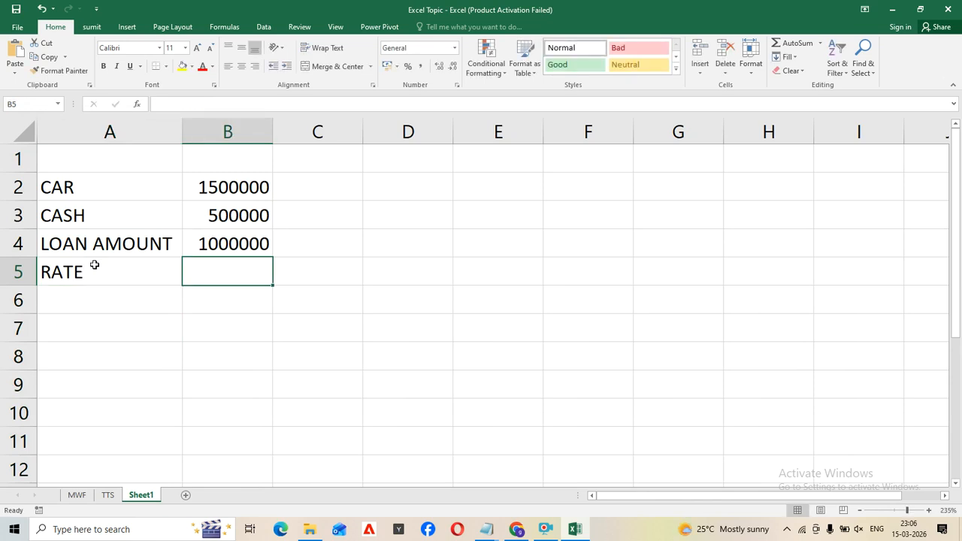
type("9%")
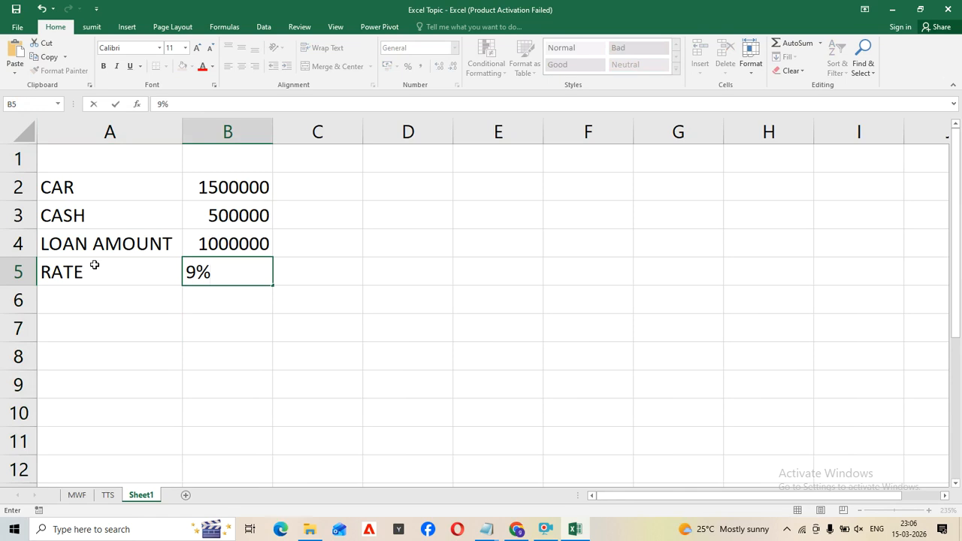
key("Return")
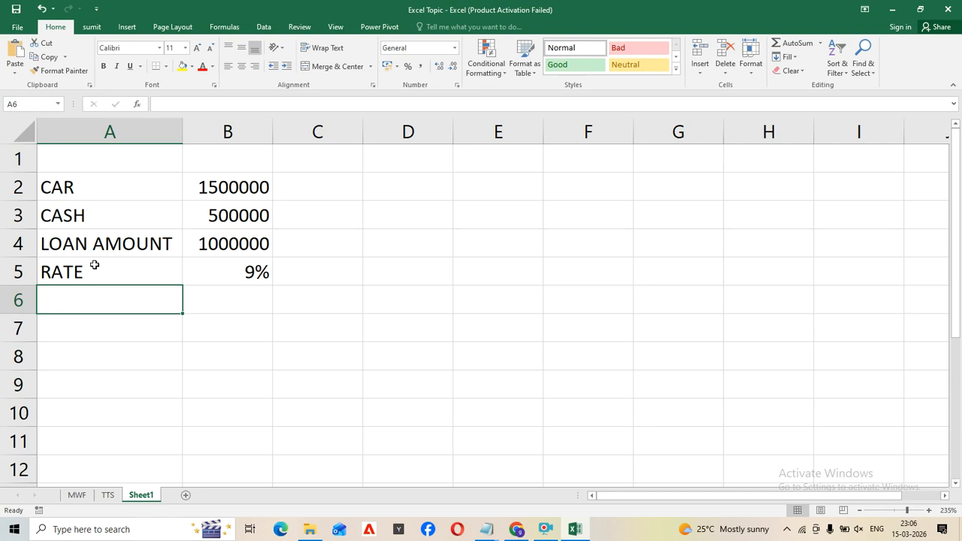
Enter the label TIME in A6 and the loan term 3 in B6.
type("TIME")
key("Tab")
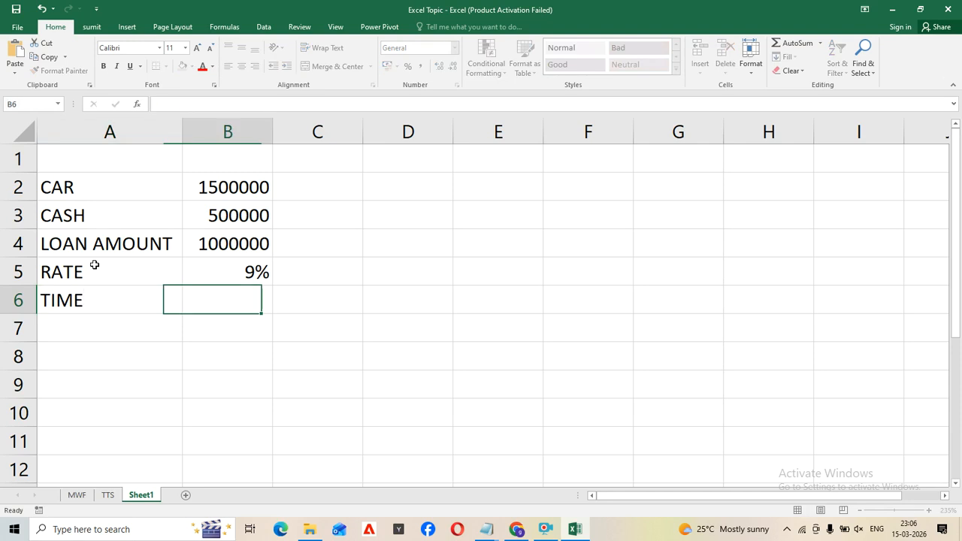
key("F2")
type("3")
key("Return")
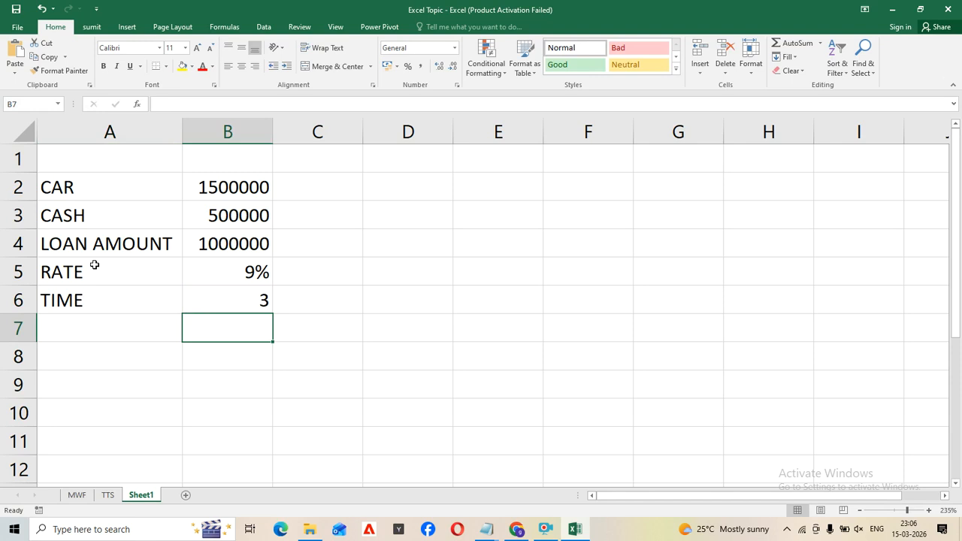
left_click(227, 301)
left_click(233, 361)
type("=")
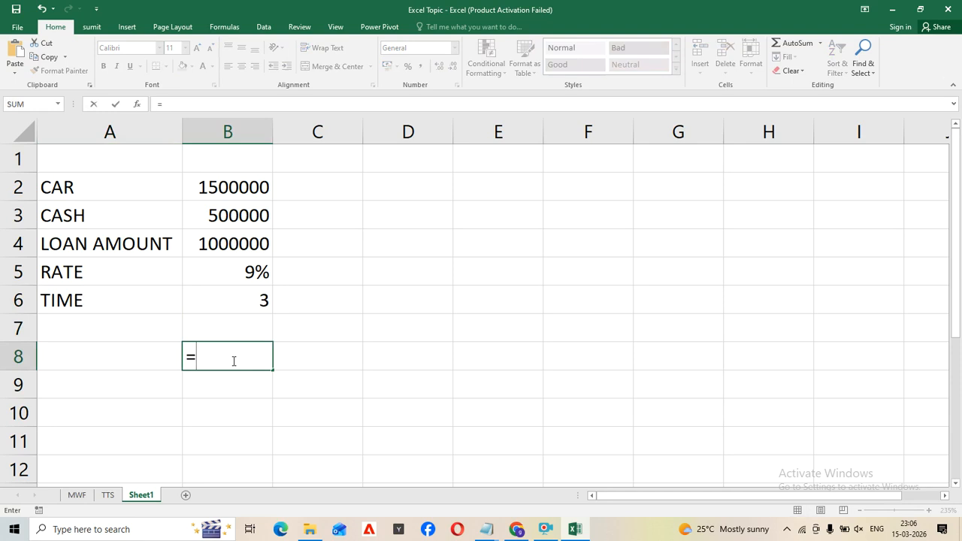
type("EMI")
key("BackSpace")
key("BackSpace")
key("BackSpace")
key("BackSpace")
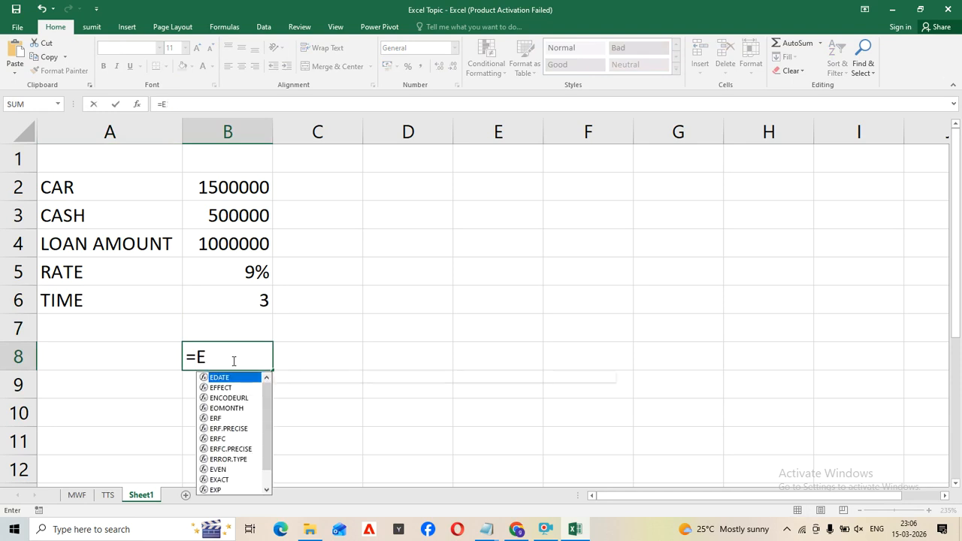
key("Escape")
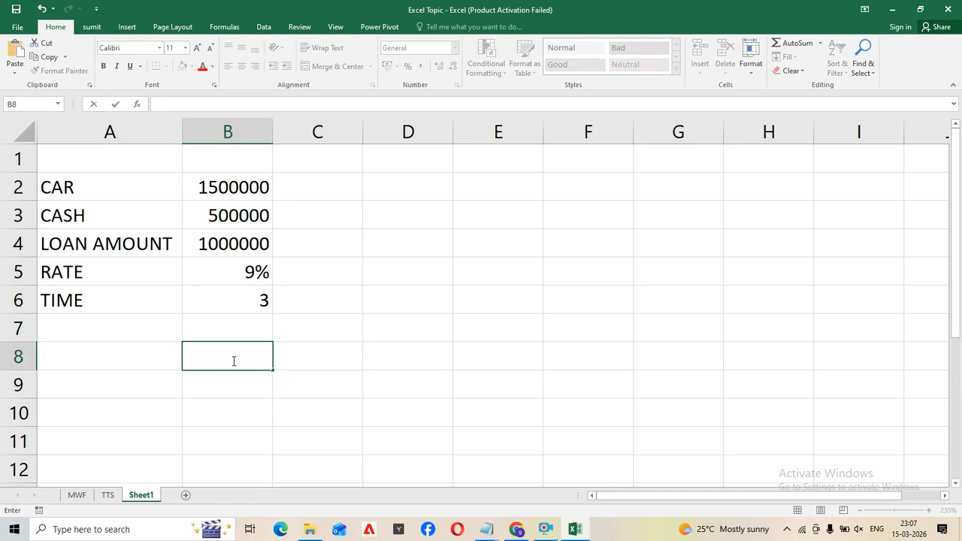
Enter the label EMI in A8.
key("Left")
type("EMI")
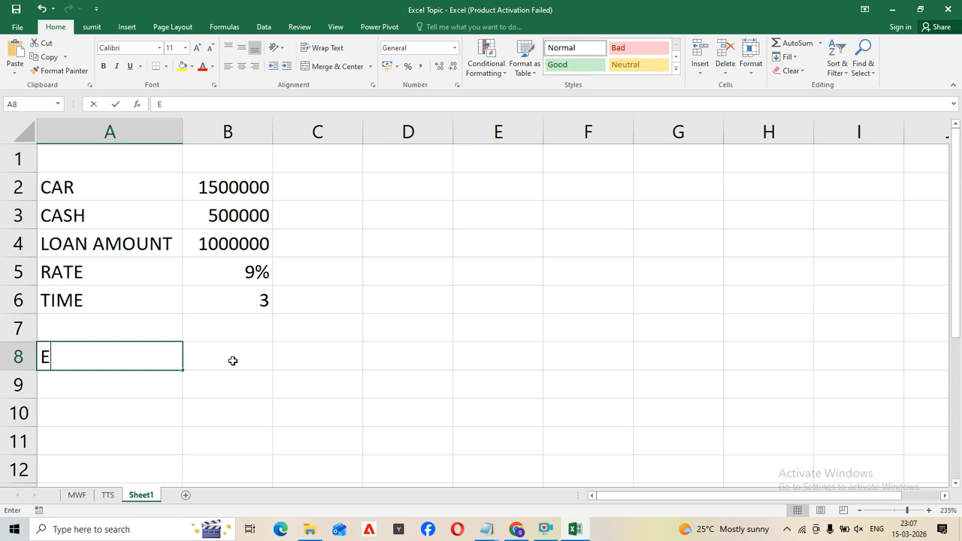
key("ctrl+Return")
Calculate the monthly instalment in B8 with the formula =PMT(B5/12,B6*12,-B4).
left_click(233, 361)
type("=PMT(")
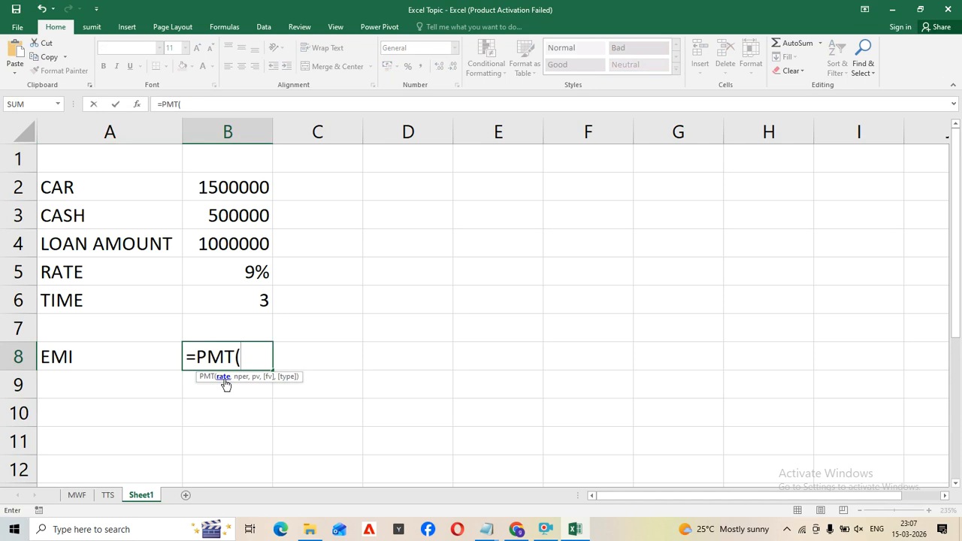
left_click(237, 272)
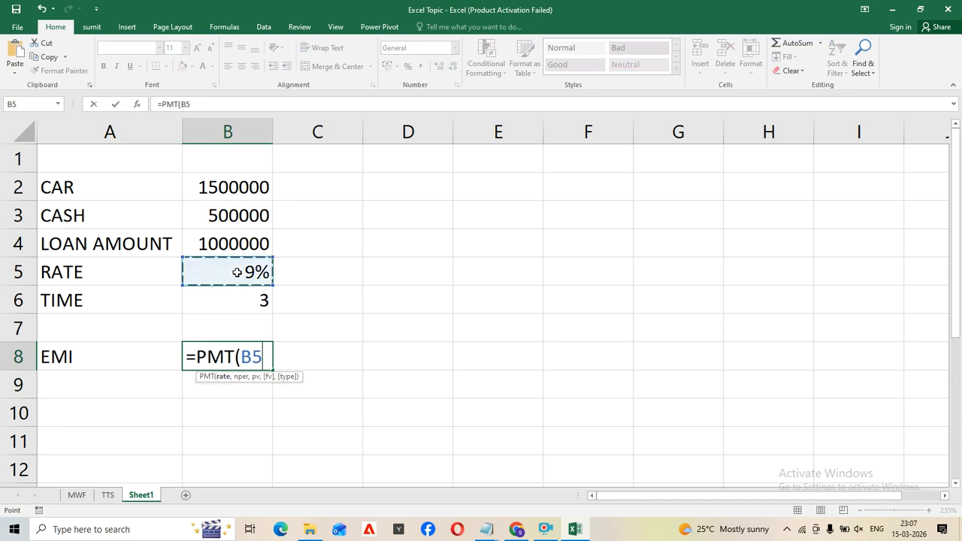
type("/12")
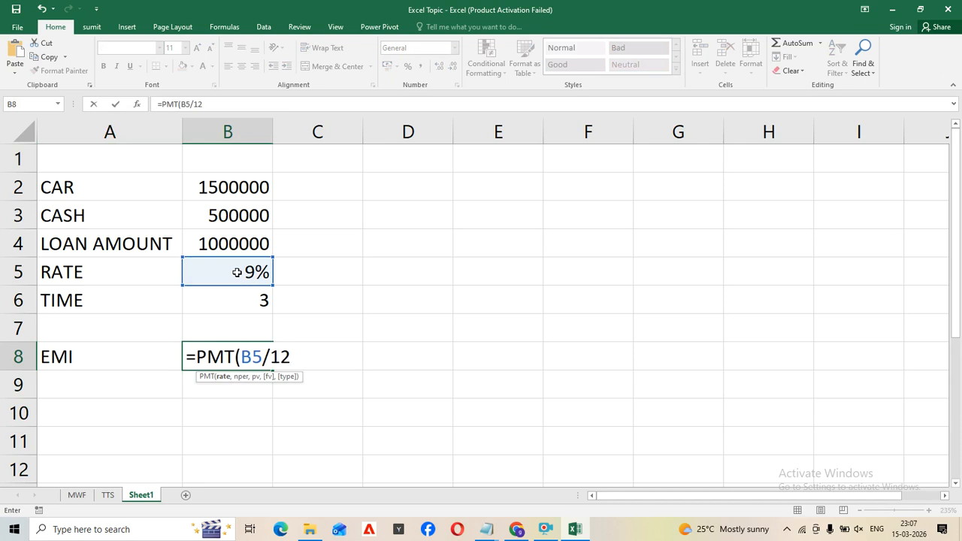
type(",")
left_click(238, 302)
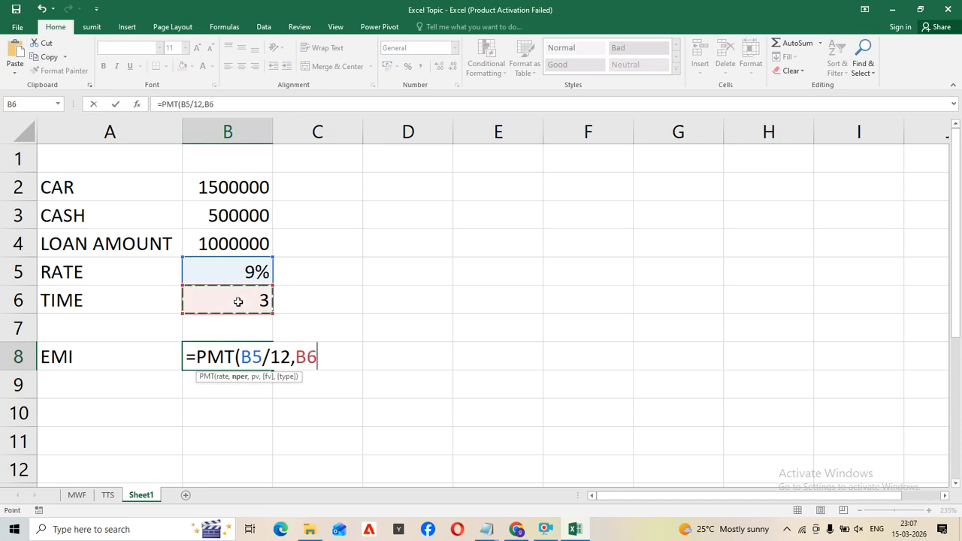
type("*12")
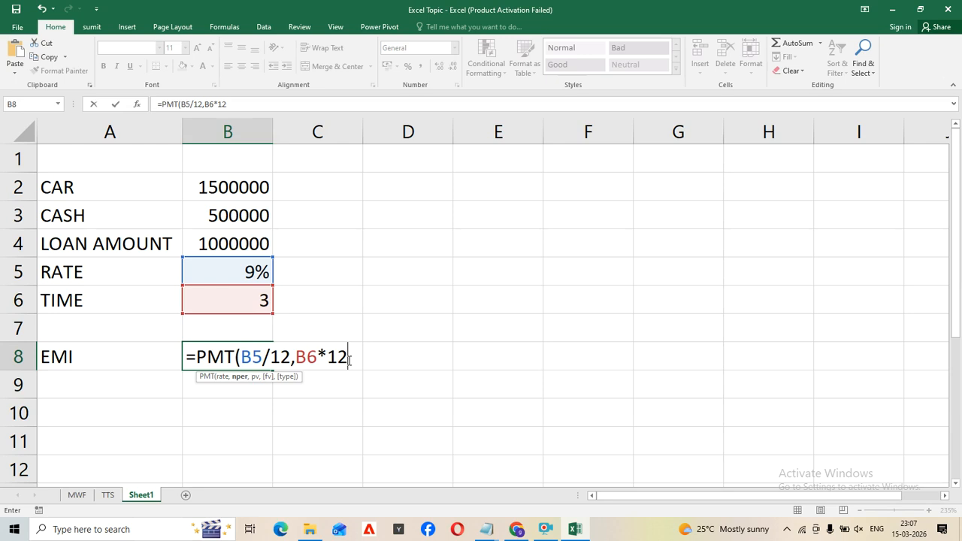
type(",-")
left_click(223, 248)
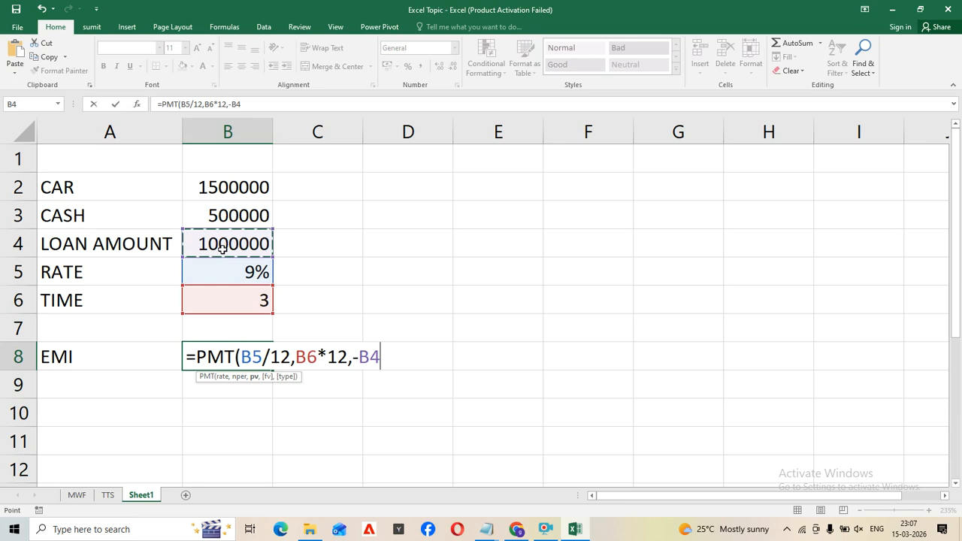
type(")")
key("Return")
left_click(249, 353)
left_click(230, 407)
left_click(225, 358)
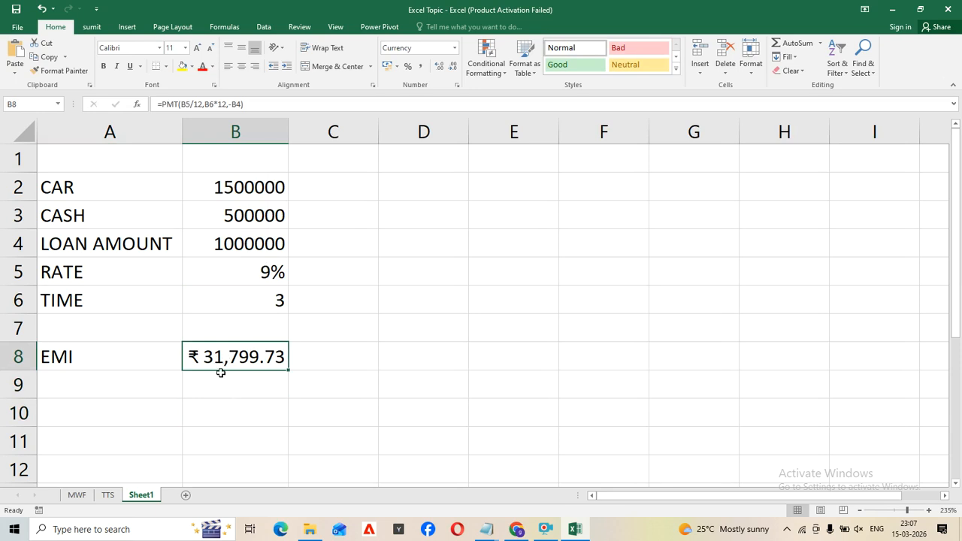
left_click(211, 393)
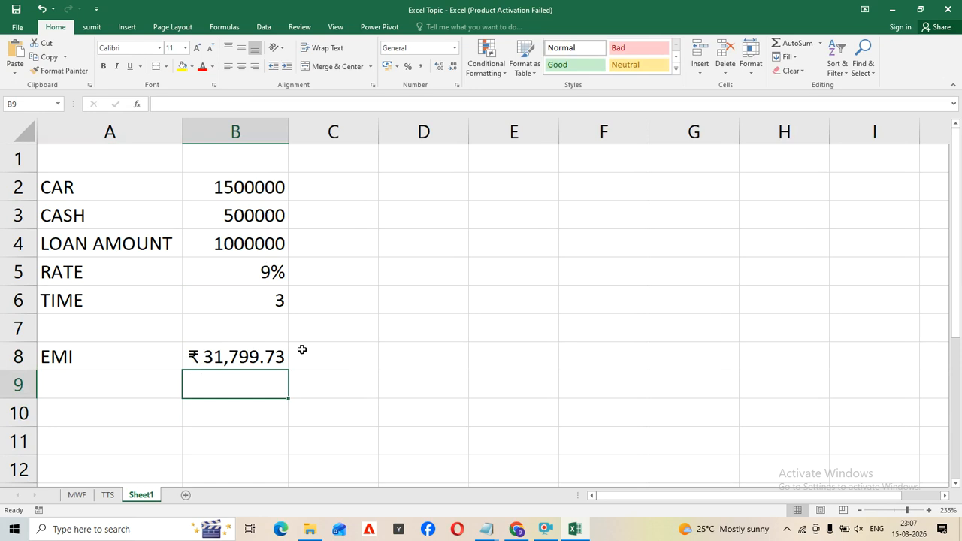
Look through the number format options and the currency symbols available for the EMI value in B8.
left_click(238, 359)
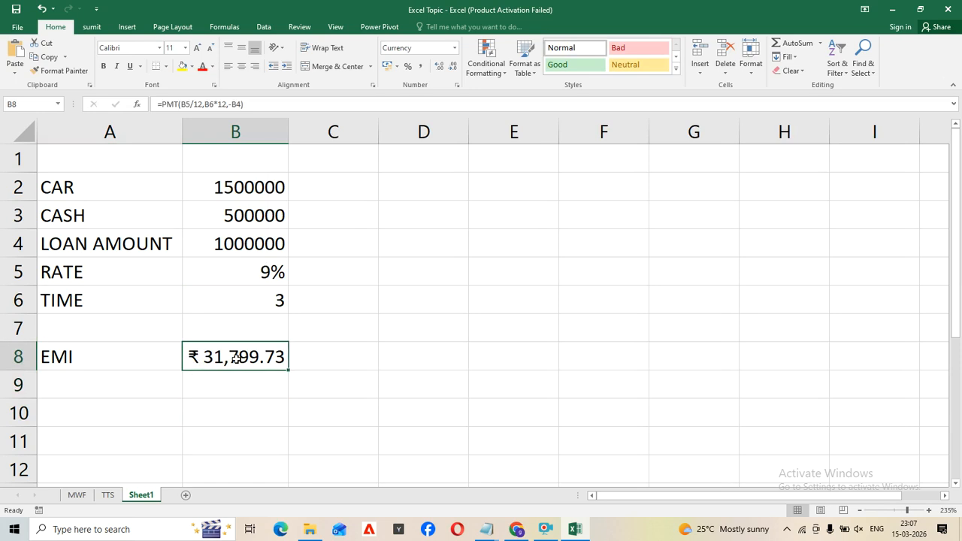
left_click(455, 49)
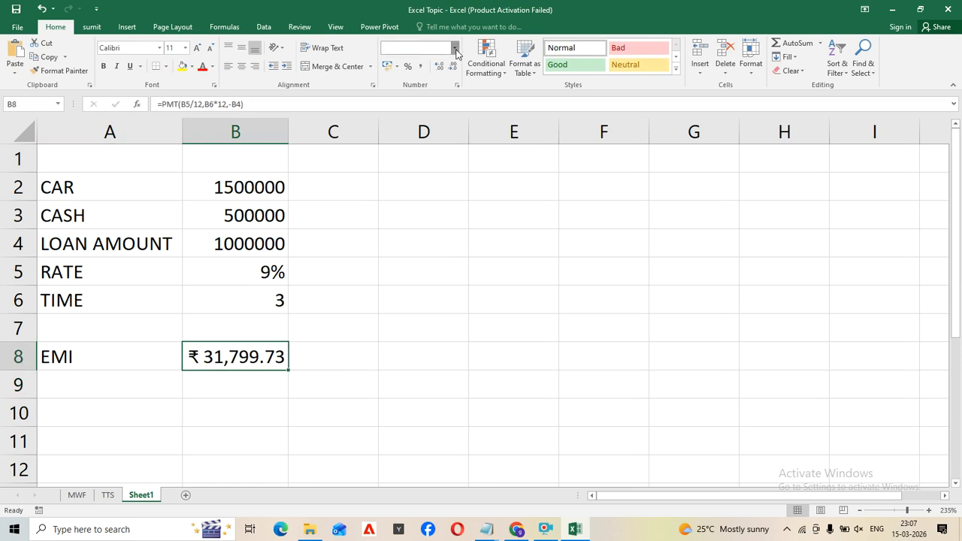
left_click(453, 50)
left_click(596, 285)
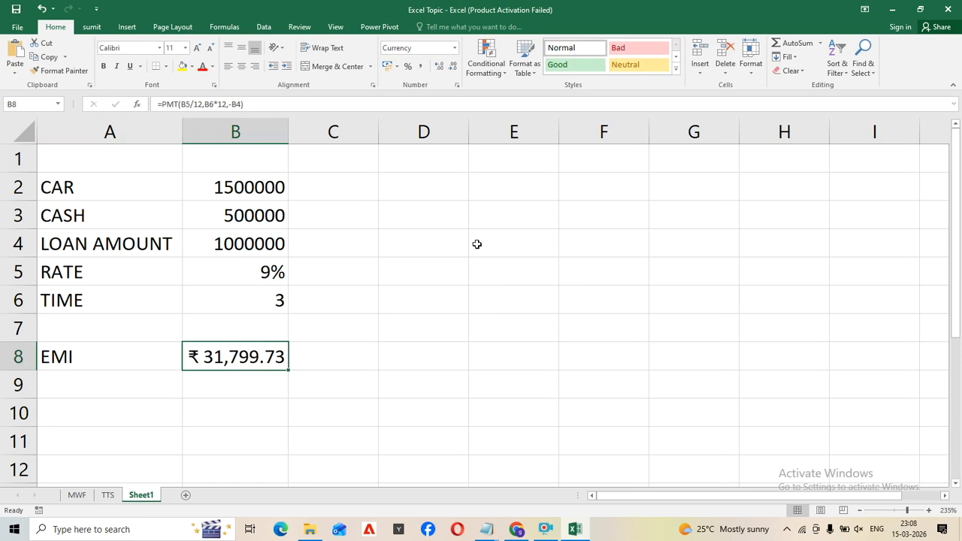
key("ctrl+1")
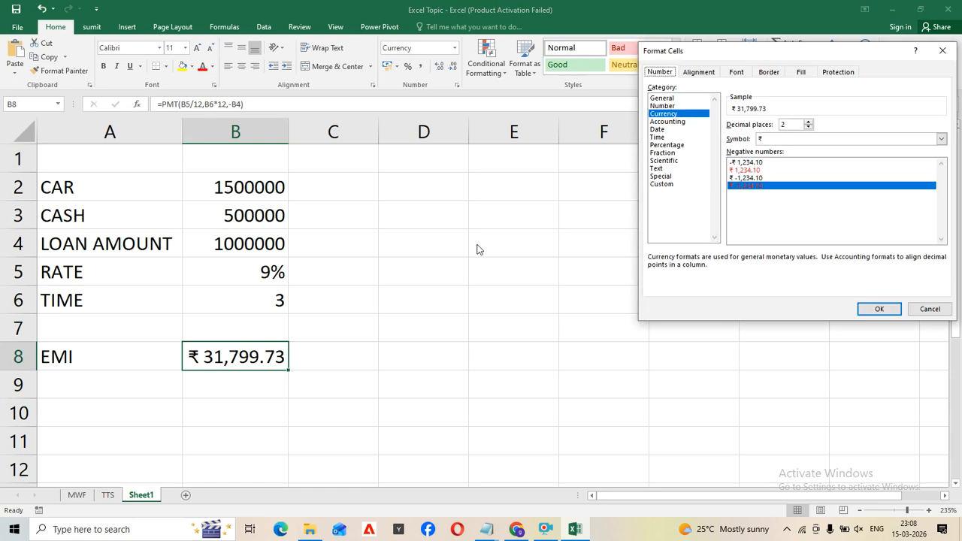
left_click(677, 116)
left_click(811, 140)
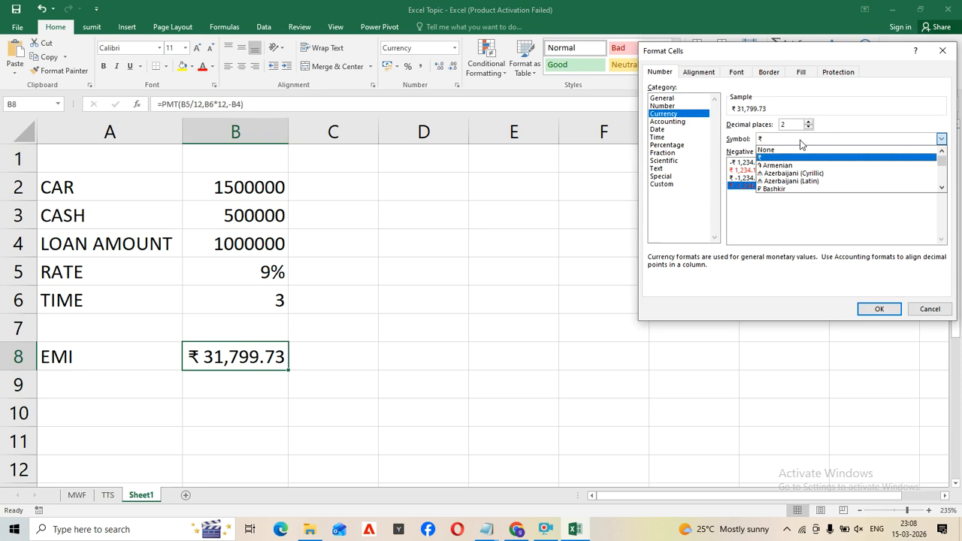
scroll(779, 173, "down", 15)
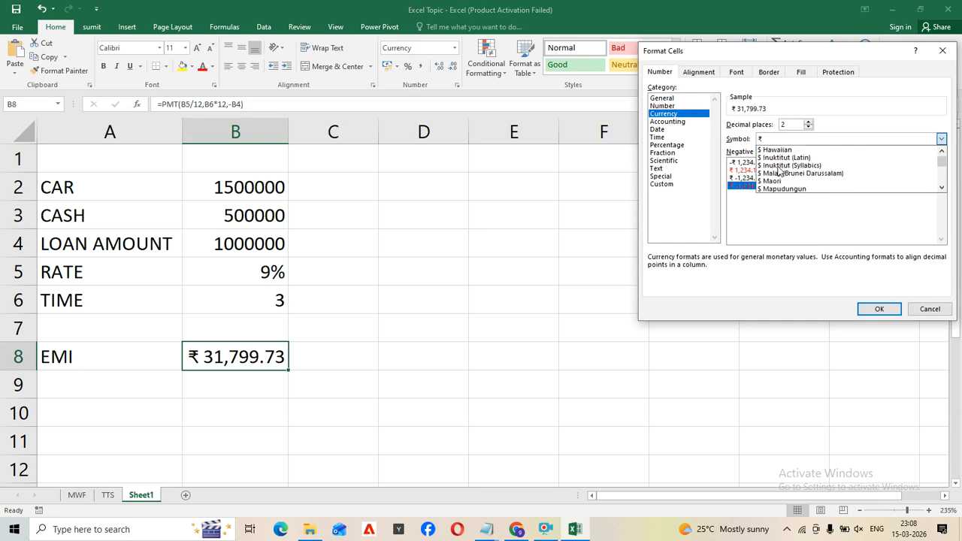
scroll(779, 171, "down", 12)
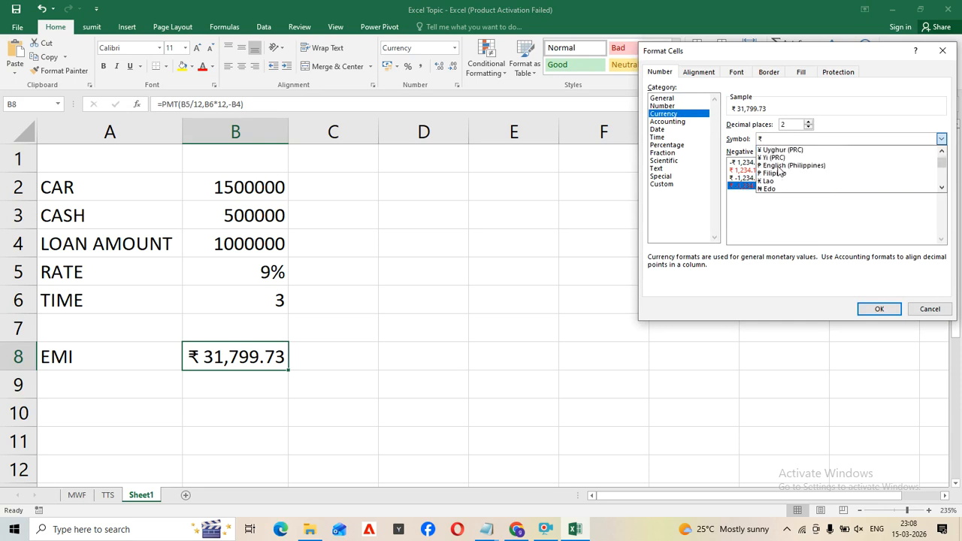
scroll(779, 172, "down", 12)
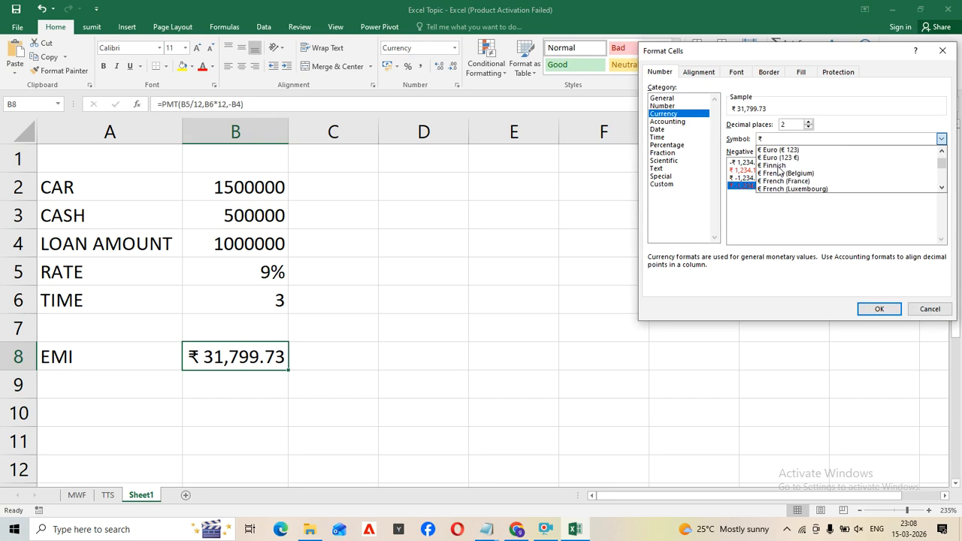
left_click(876, 307)
left_click(878, 308)
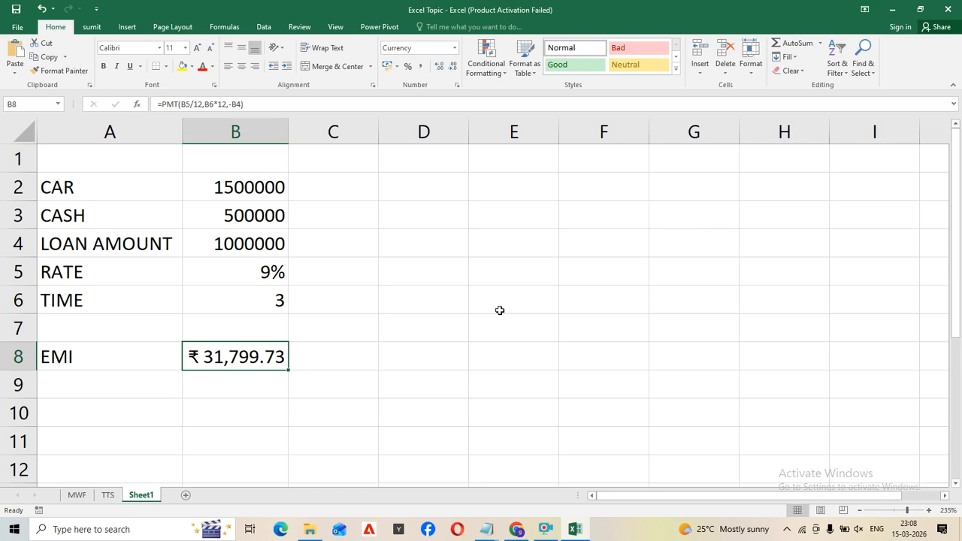
Close the Excel Topic workbook without saving the changes.
left_click(422, 343)
left_click(163, 242)
left_click(947, 9)
left_click(477, 277)
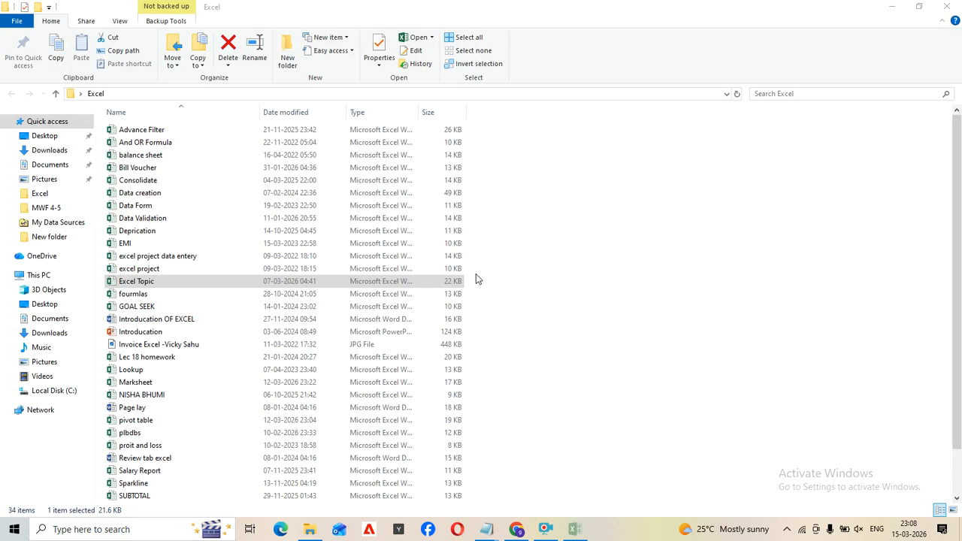
Open the Data Validation workbook from the Excel folder.
double_click(122, 218)
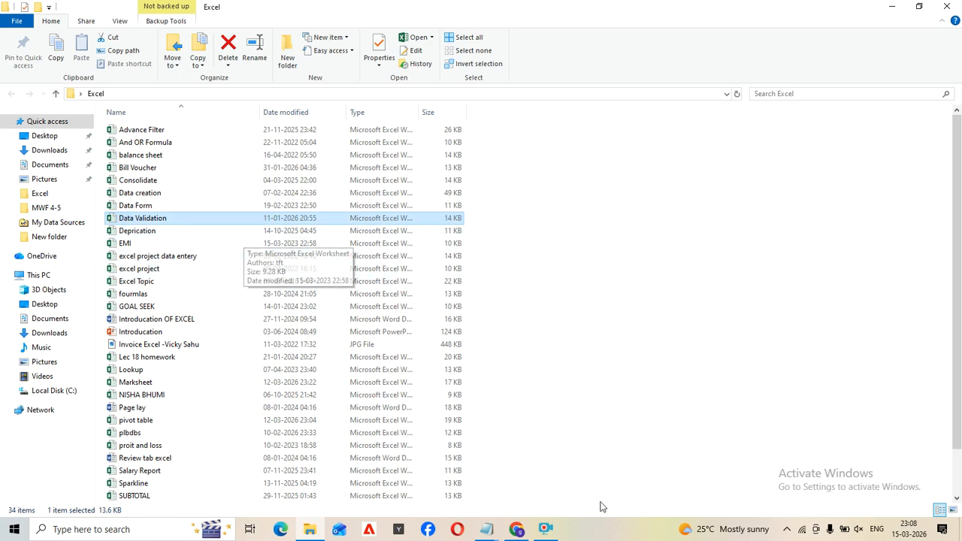
left_click(140, 218)
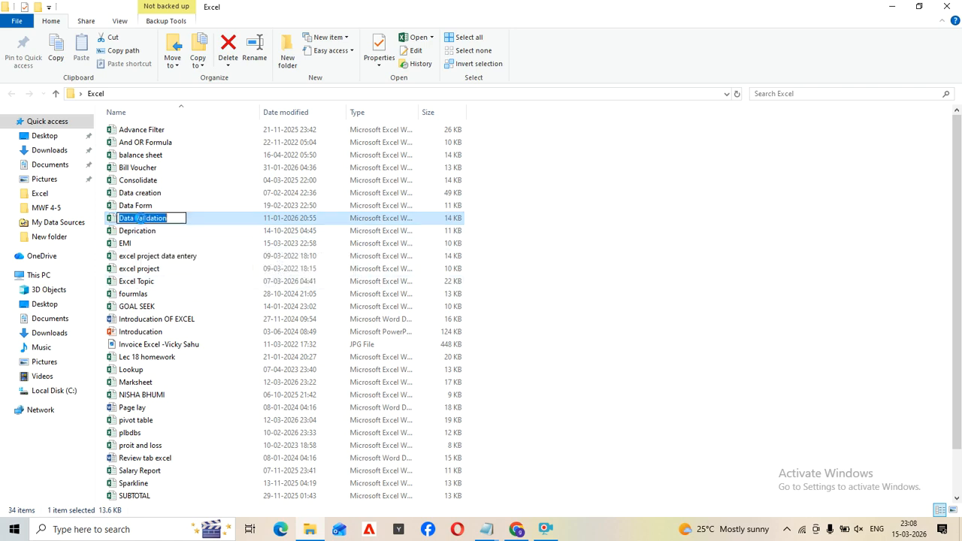
left_click(141, 218)
left_click(254, 217)
double_click(253, 218)
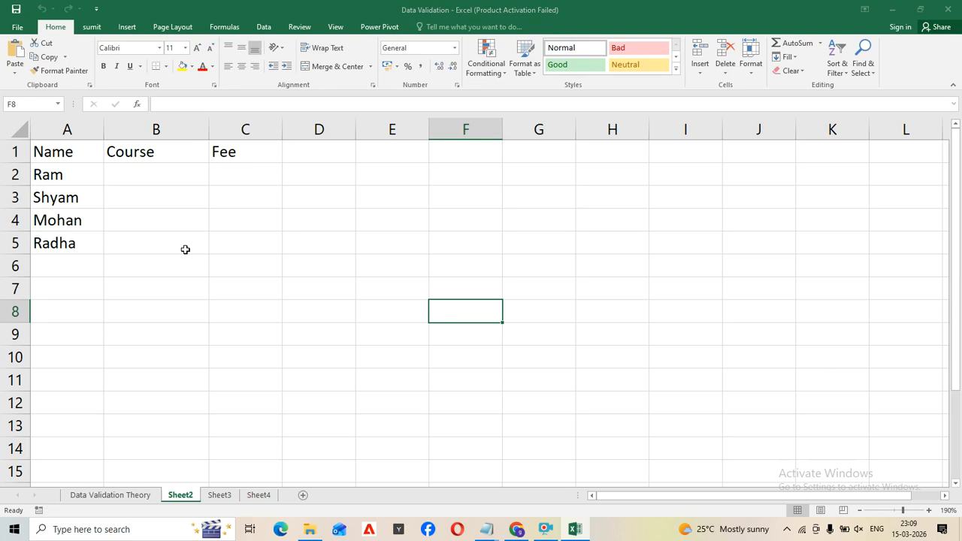
Examine the Name, Course and Fee table on Sheet2, including its name entries and empty course cells.
left_click(602, 381)
left_click(179, 295)
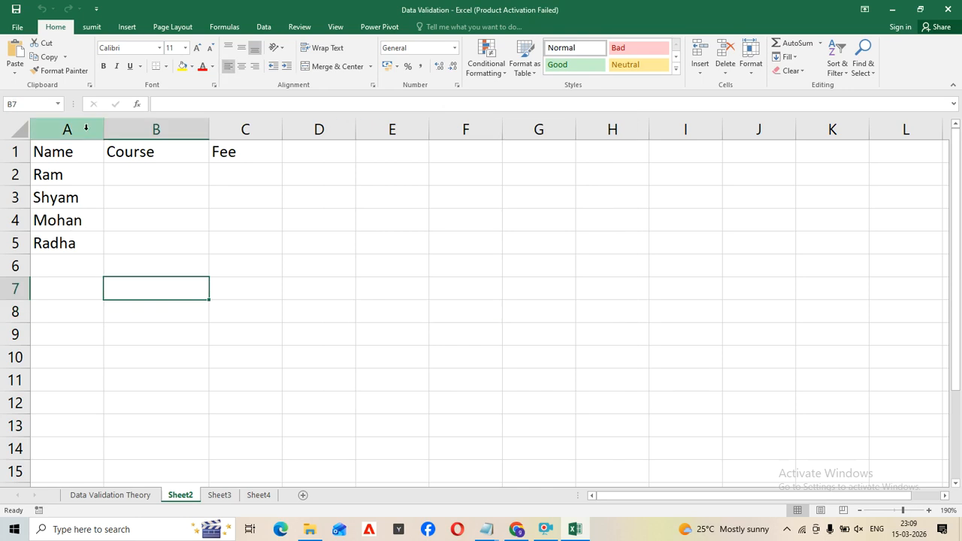
left_click(62, 173)
left_click(60, 197)
left_click(62, 220)
left_click(66, 243)
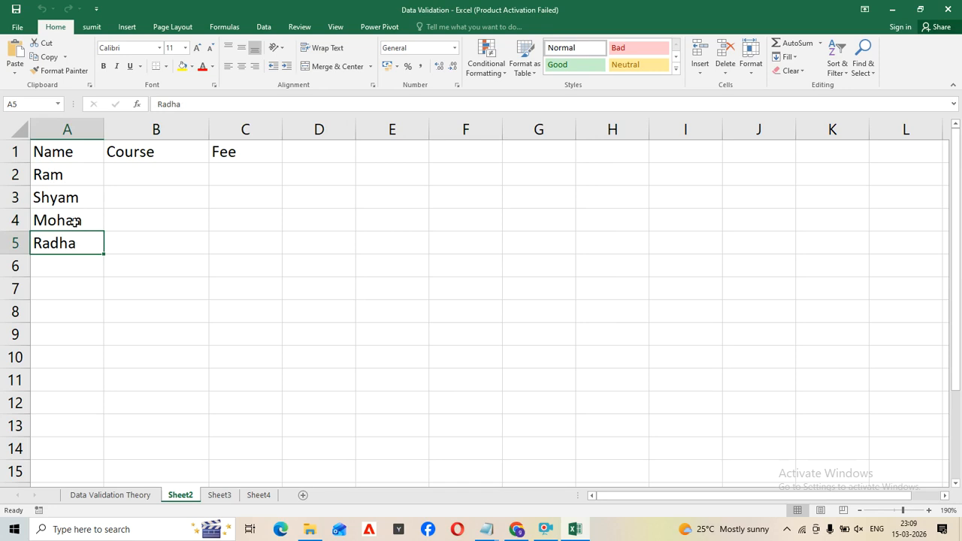
left_click(195, 241)
left_click_drag(68, 168, 132, 173)
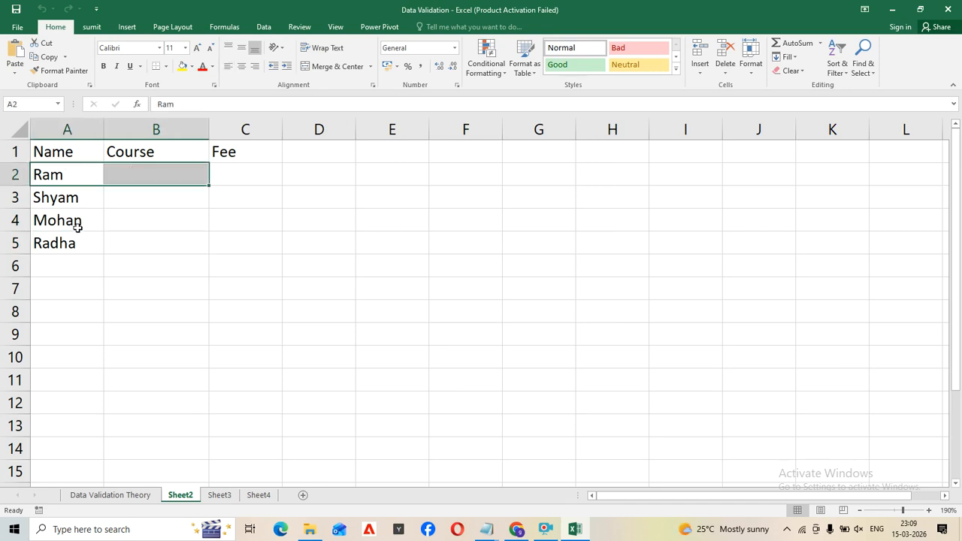
Restrict the empty Course cells B2:B5 to an in-cell dropdown list with the source ADCA,TALLY,DTP.
left_click_drag(79, 224, 118, 221)
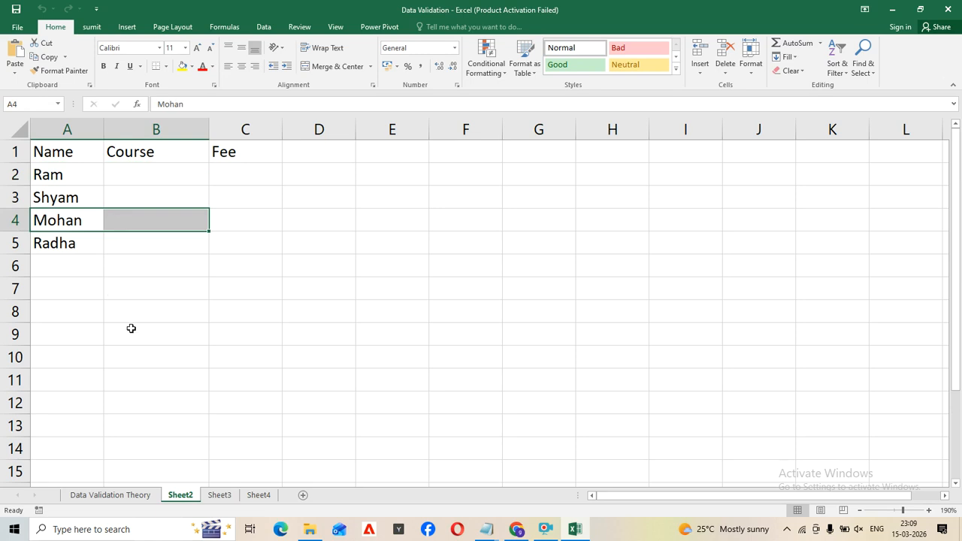
left_click(143, 272)
left_click_drag(146, 169, 136, 241)
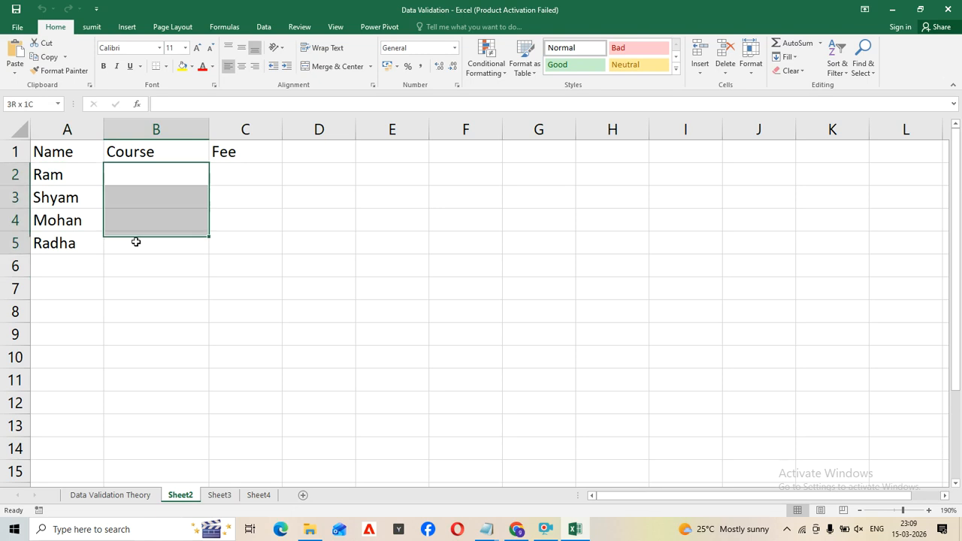
left_click(264, 28)
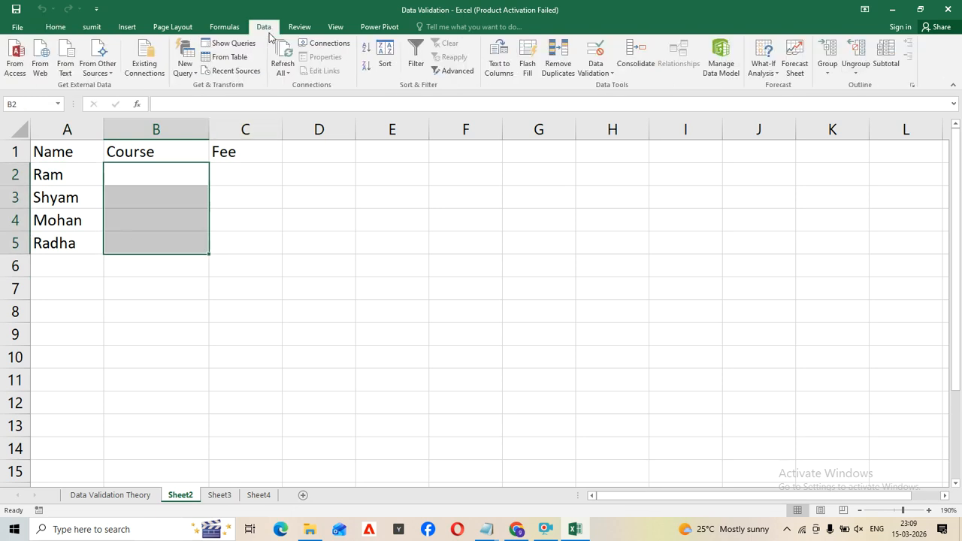
left_click(602, 74)
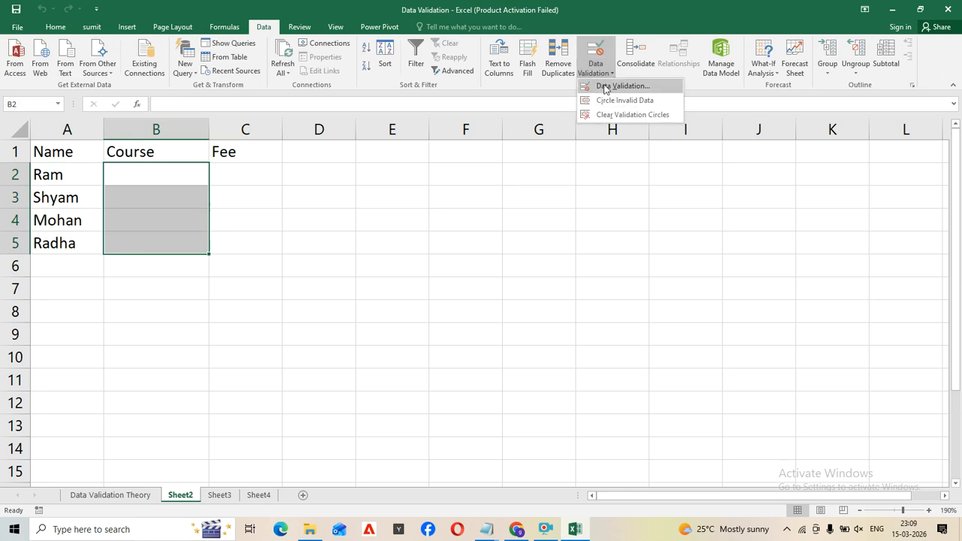
left_click(512, 151)
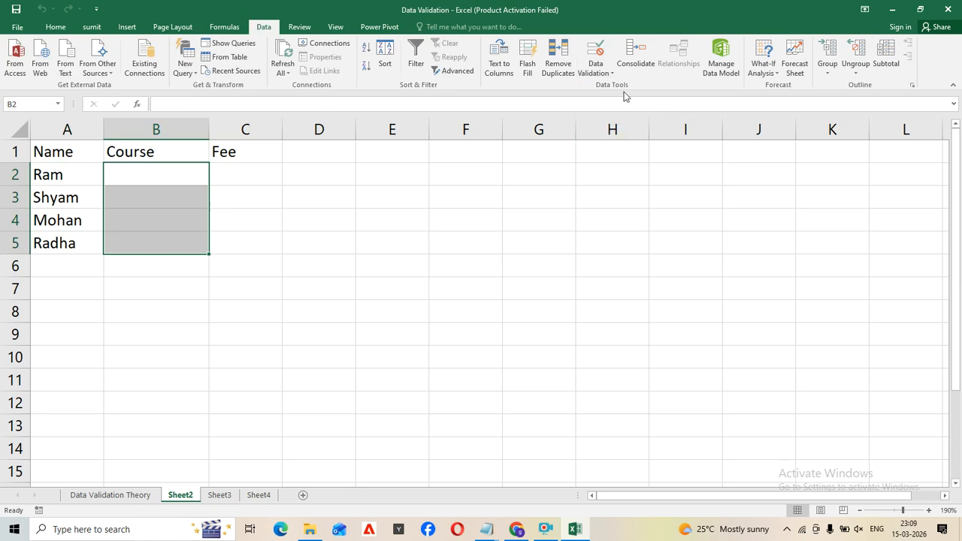
left_click(596, 59)
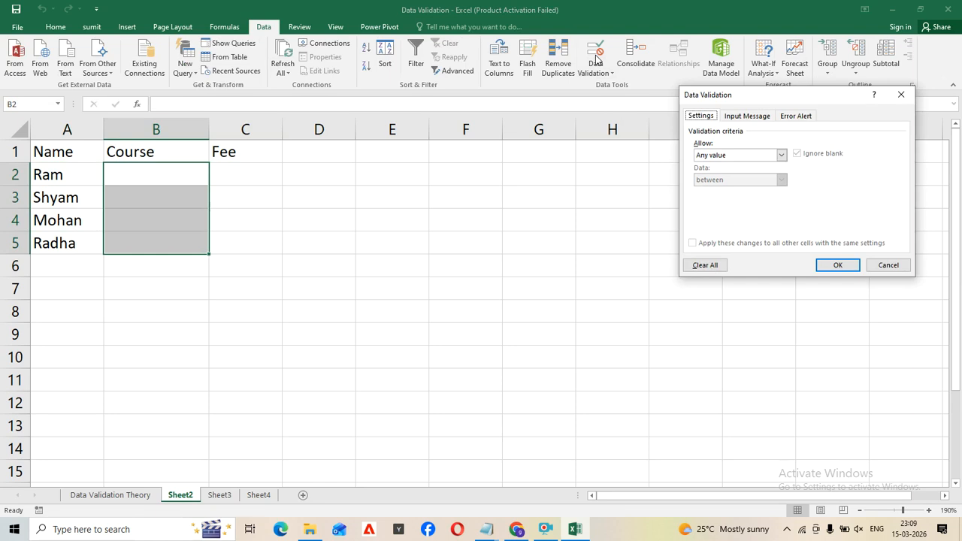
left_click(719, 156)
left_click(716, 189)
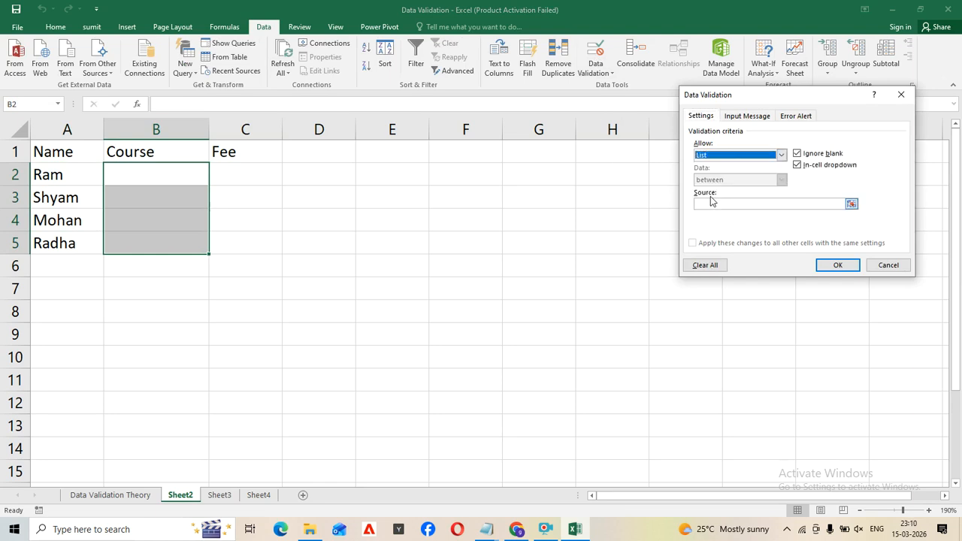
left_click(710, 204)
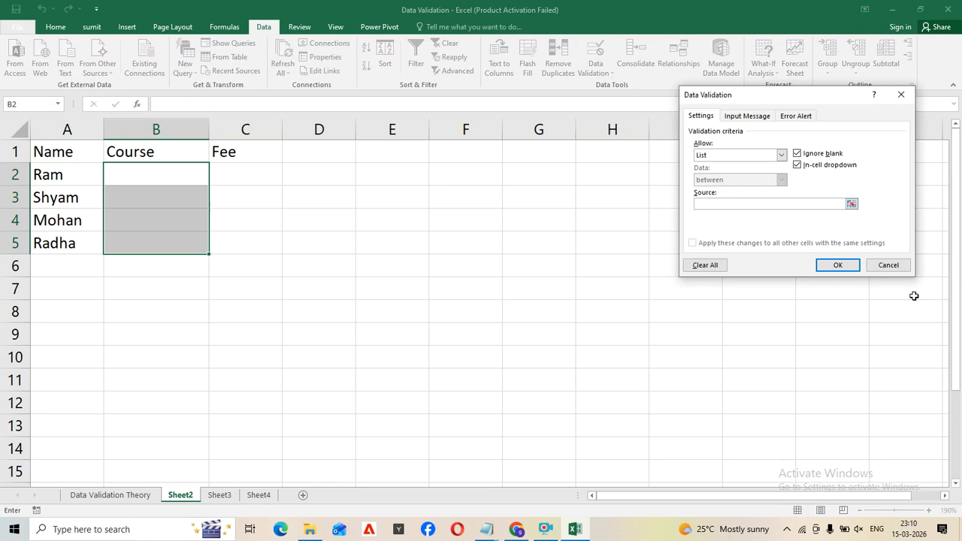
type("ADCA,TALLY,DTP")
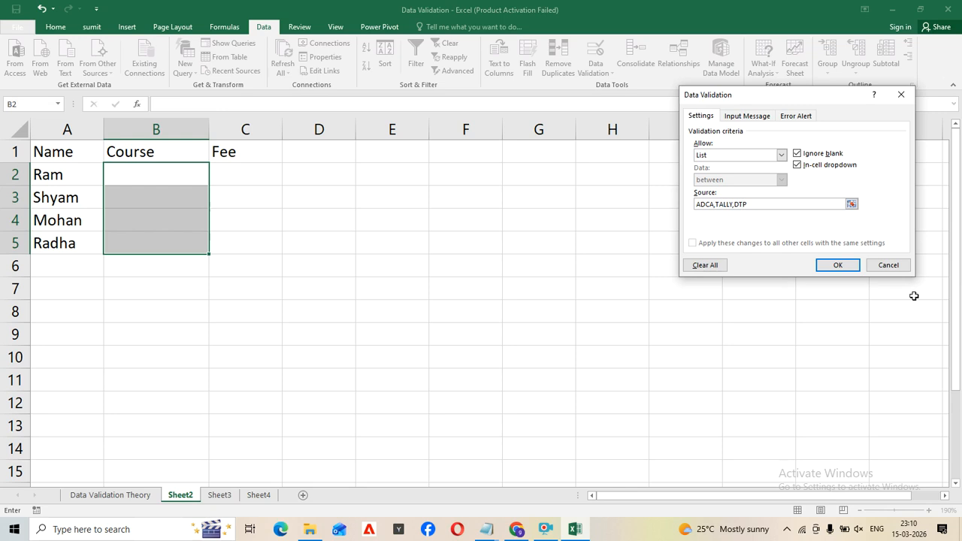
left_click(824, 266)
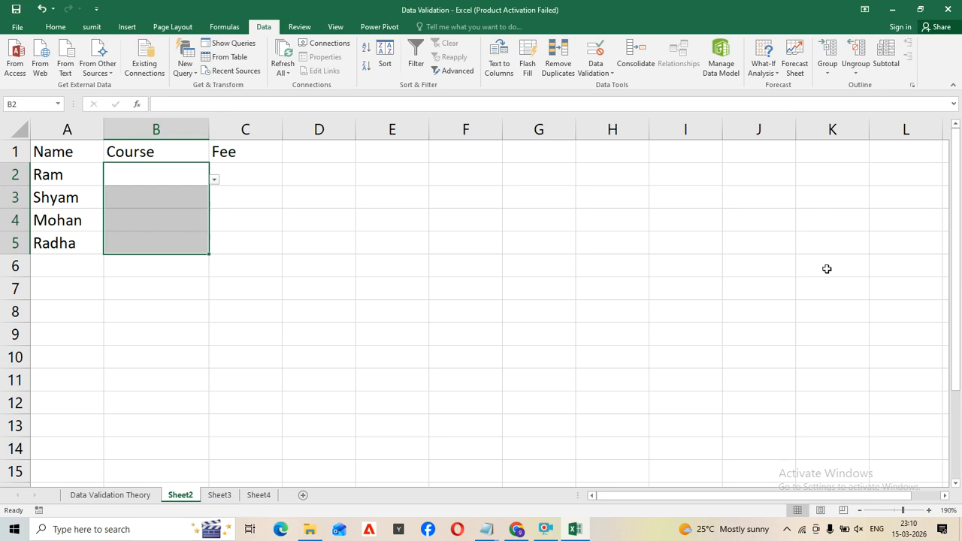
Fill the Course cells from their dropdowns: ADCA in B2, TALLY in B3 and B4, and DTP in B5.
left_click(153, 172)
left_click(213, 181)
left_click(176, 193)
left_click(176, 197)
left_click(213, 204)
left_click(120, 231)
left_click(205, 227)
left_click(214, 225)
left_click(154, 255)
left_click(208, 252)
left_click(215, 249)
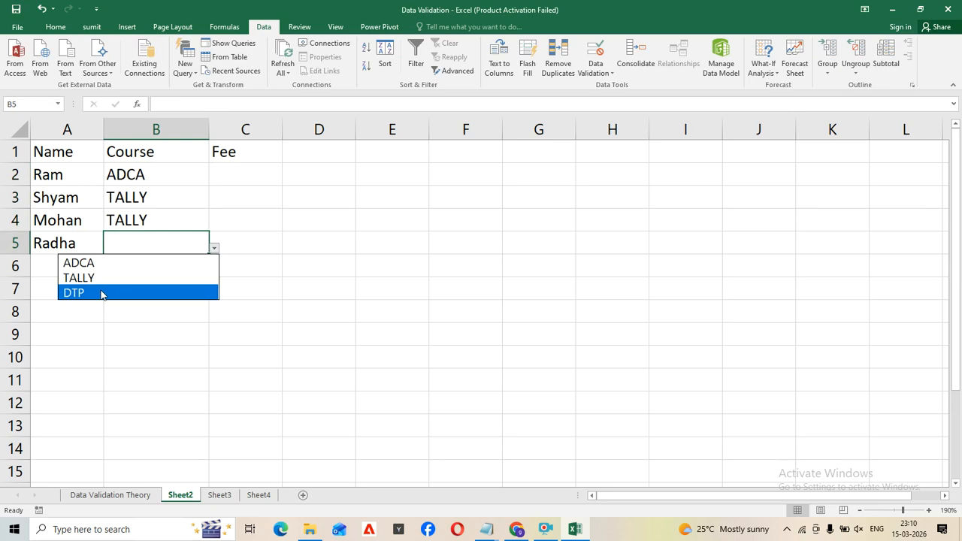
left_click(101, 293)
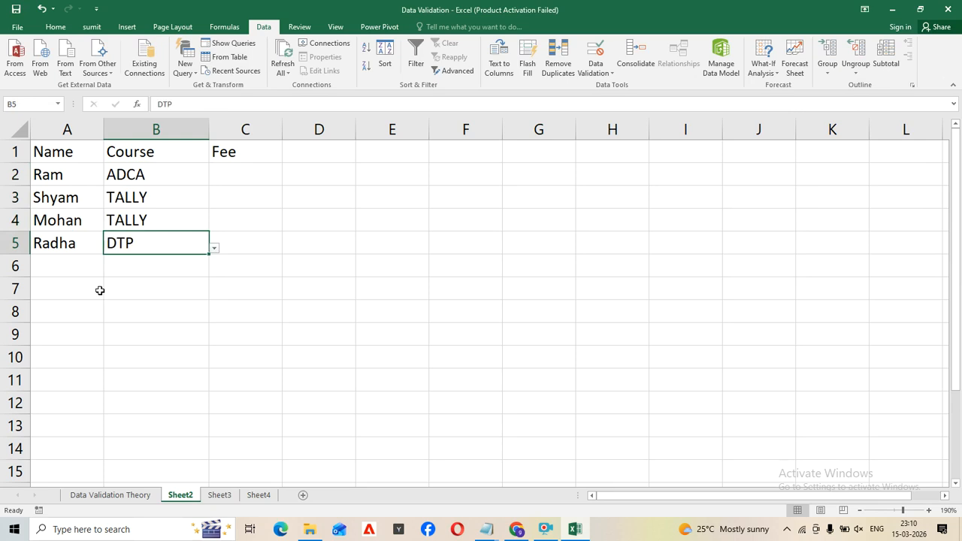
left_click_drag(233, 171, 236, 238)
left_click_drag(232, 167, 232, 240)
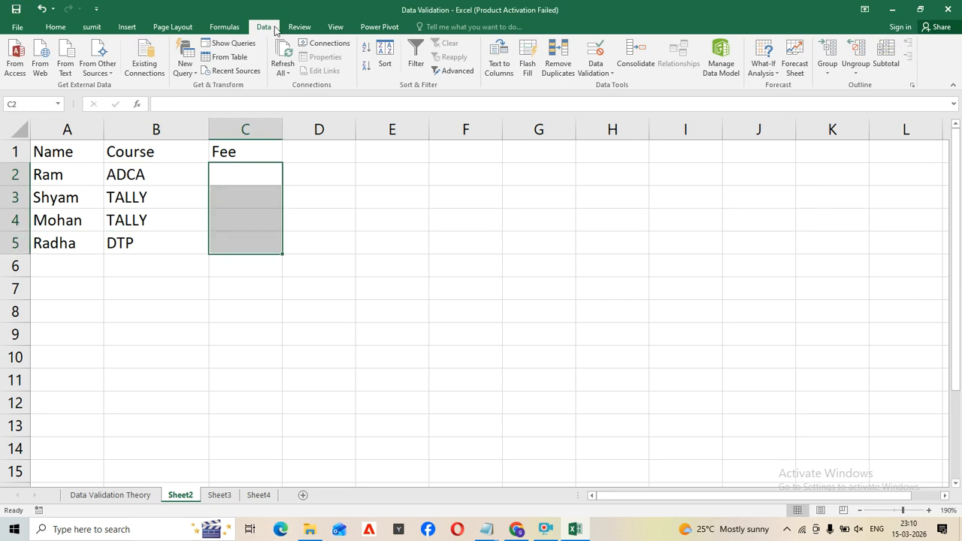
left_click(593, 59)
left_click(742, 155)
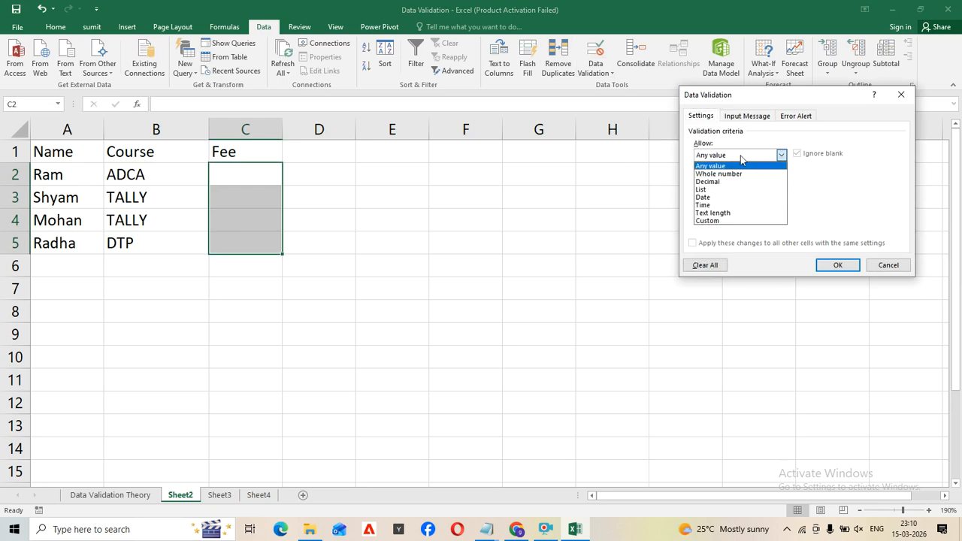
left_click(701, 189)
left_click(710, 205)
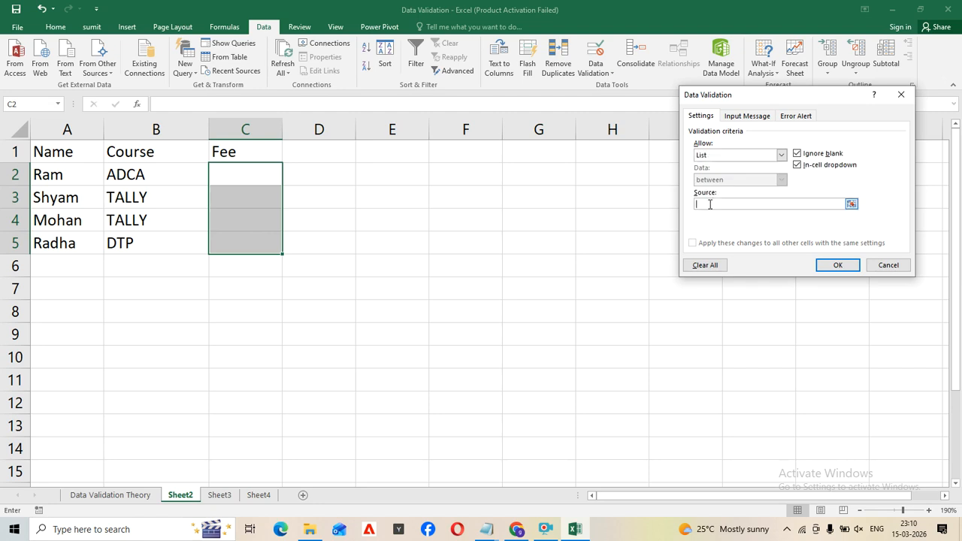
key("Escape")
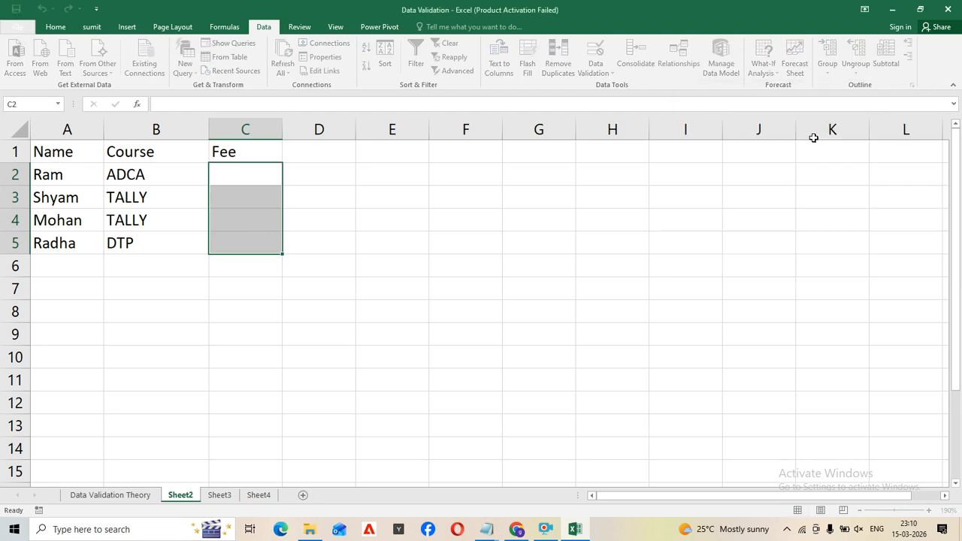
left_click(335, 234)
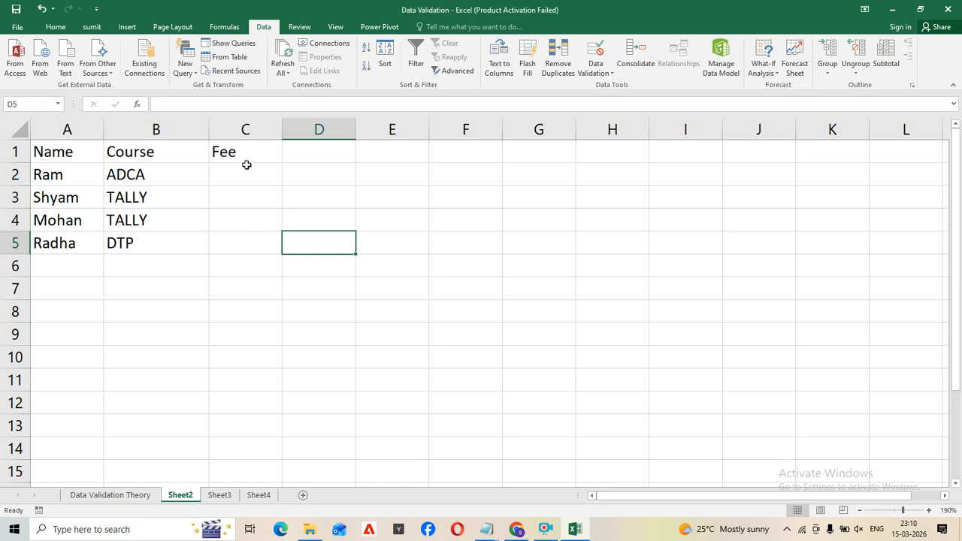
Restrict the Fee cells C2:C5 to whole numbers between 500 and 10000 with data validation.
left_click_drag(245, 165, 232, 245)
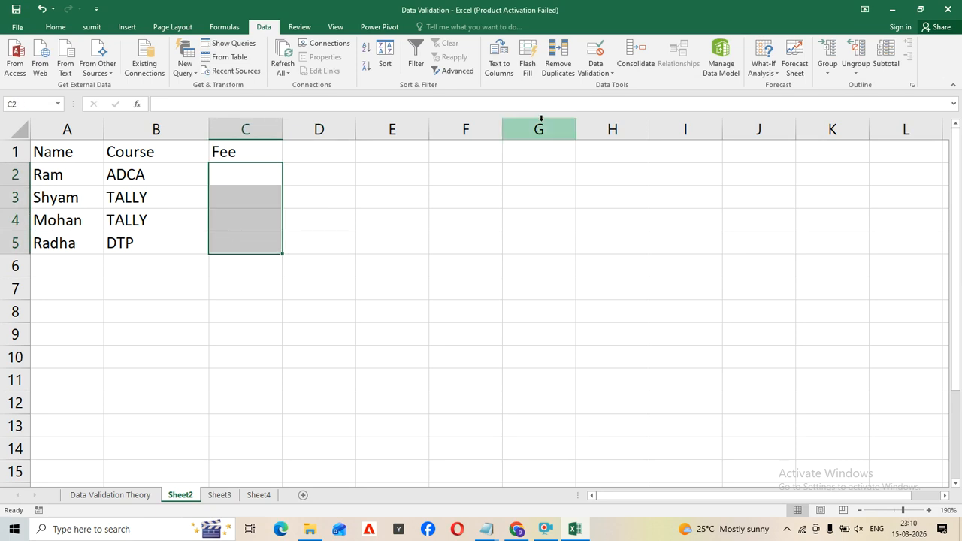
left_click(594, 54)
left_click(710, 156)
left_click(712, 172)
left_click(714, 203)
type("500")
left_click(759, 224)
type("10000")
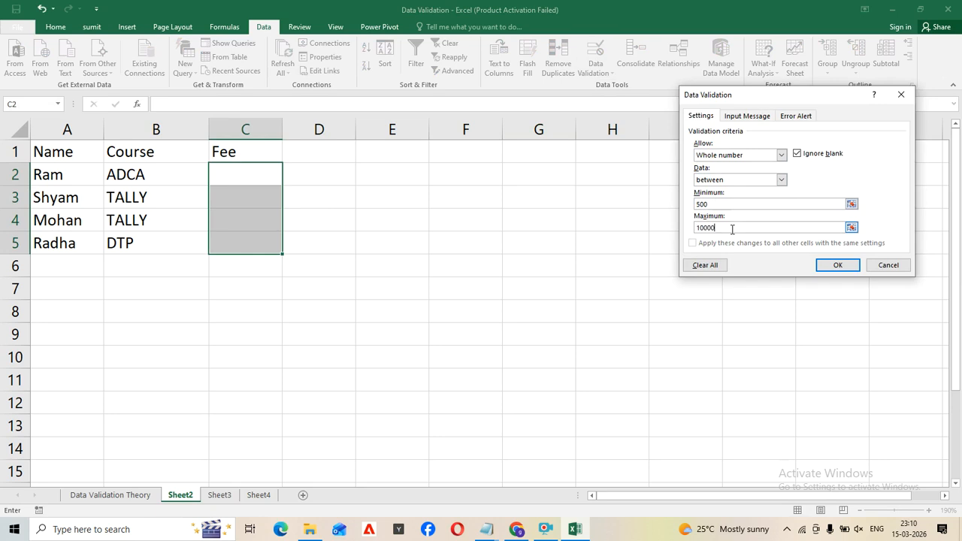
left_click(833, 268)
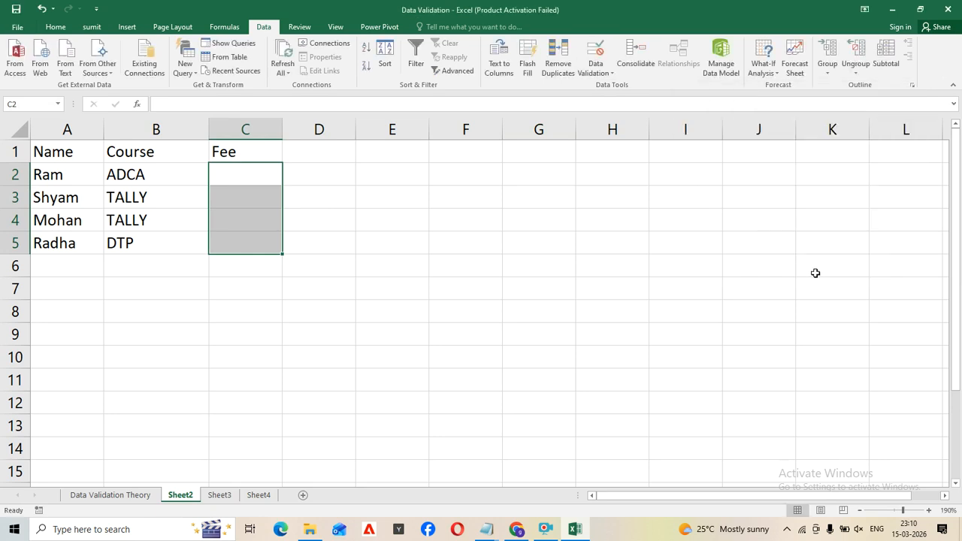
Enter a fee of 500 in C2.
left_click(256, 173)
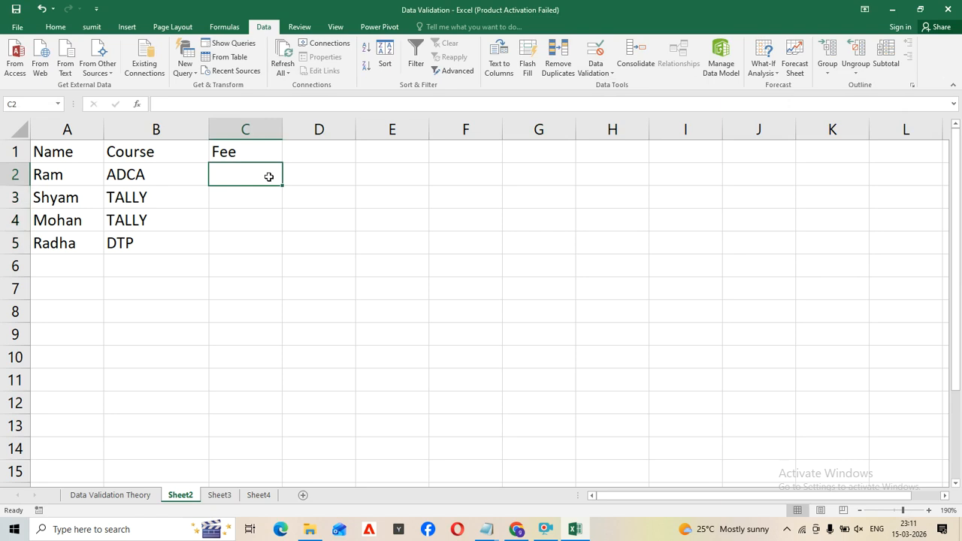
type("500")
key("Return")
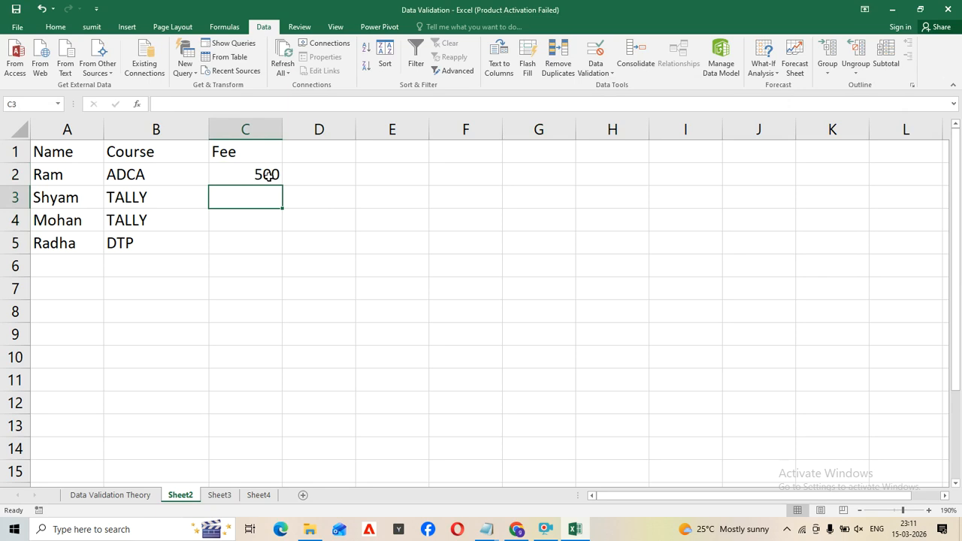
Try the out-of-range fees 11000 and 100 in C3 to test the validation, and cancel the entry.
type("11000")
key("Return")
key("Return")
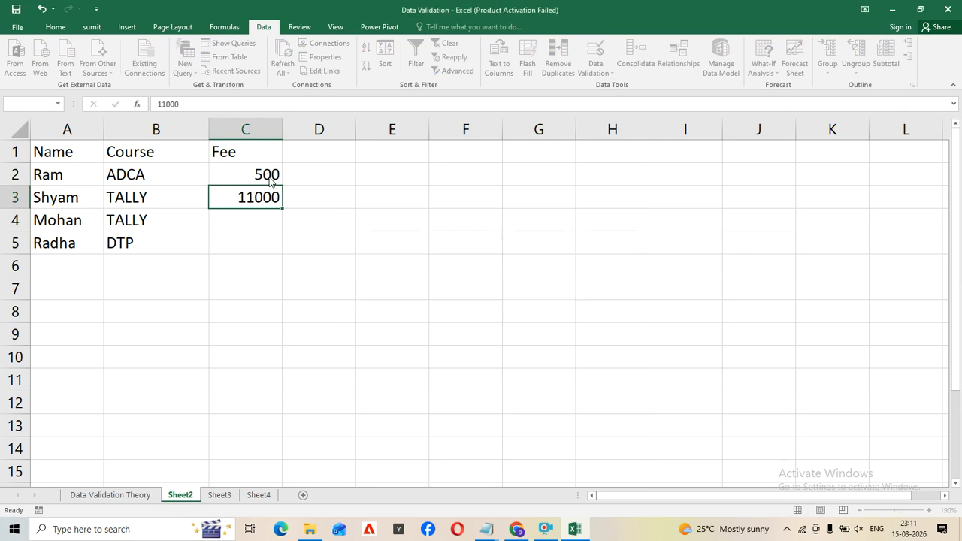
key("BackSpace")
type("100")
key("Return")
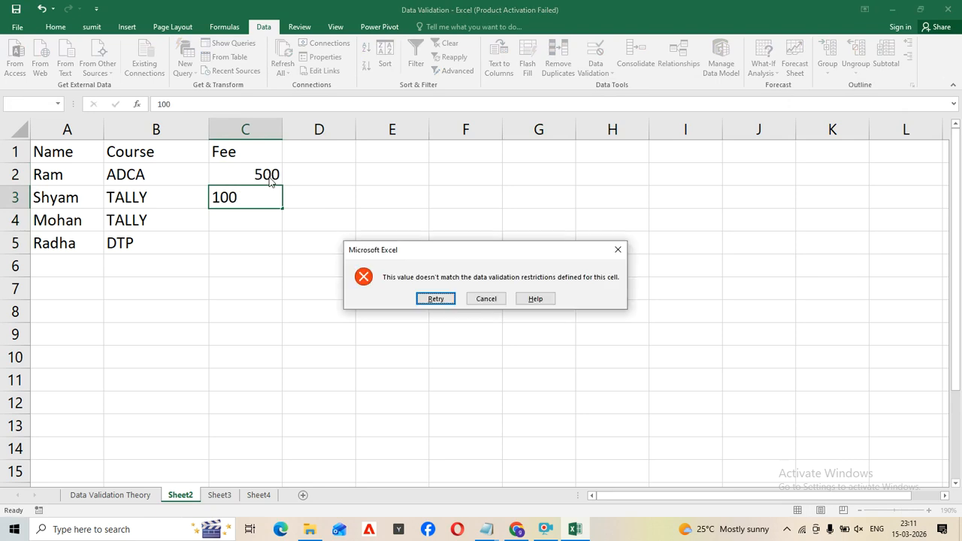
key("Escape")
Add the error alert message "PLS COLLECT FEE START 500 TO 10000" to the validation of Fee cells C2:C5.
left_click_drag(253, 176, 249, 241)
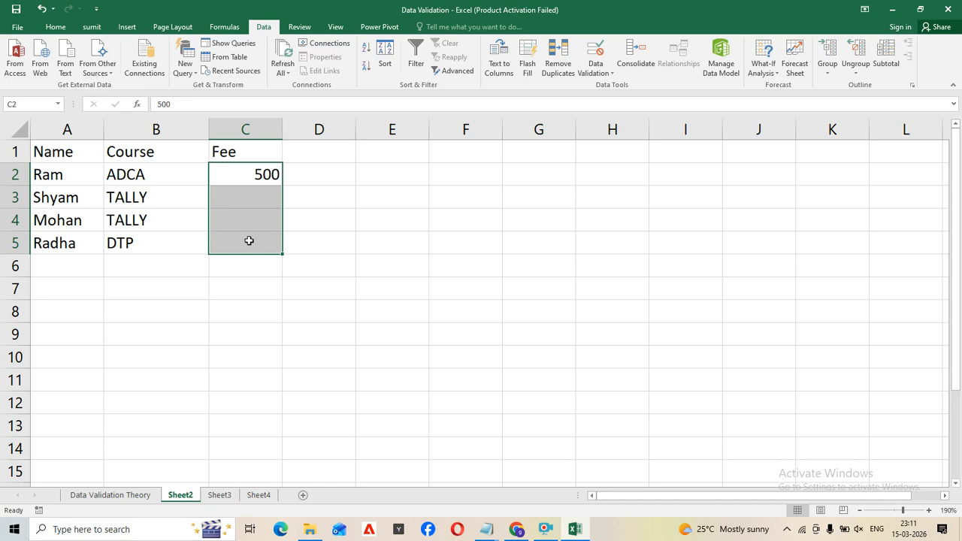
left_click(599, 55)
left_click(793, 115)
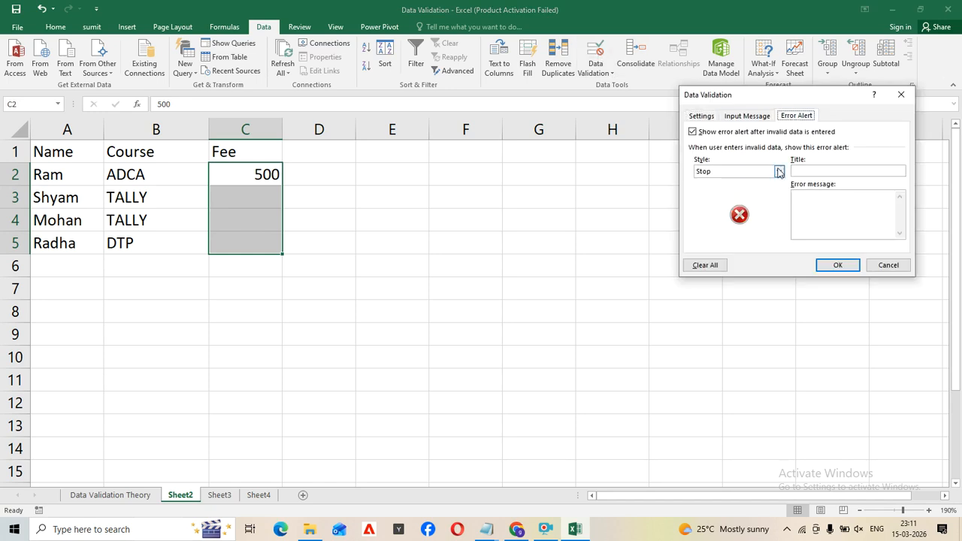
left_click(811, 194)
type("PLS COLLECT FEE ")
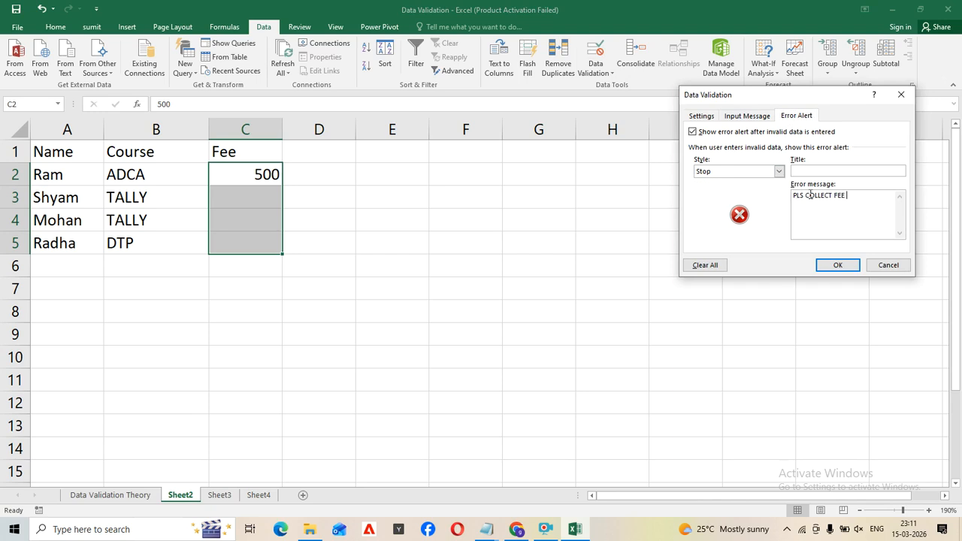
type("STAT")
key("BackSpace")
type("RT 500 TO 10000")
left_click(839, 265)
Try a fee of 200 in C3 to test the custom error alert, and dismiss the alert.
left_click(371, 260)
left_click(293, 214)
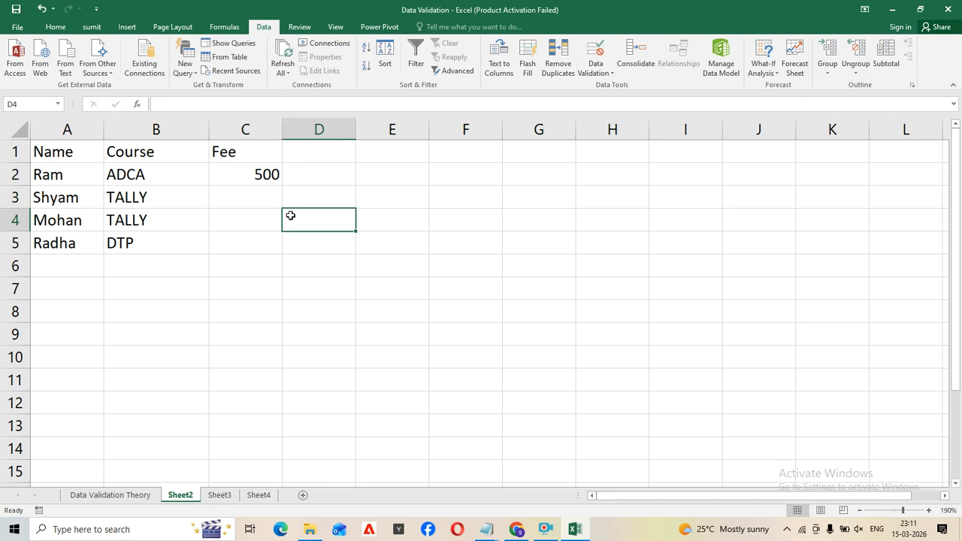
type("2")
left_click(248, 203)
type("200")
left_click(259, 308)
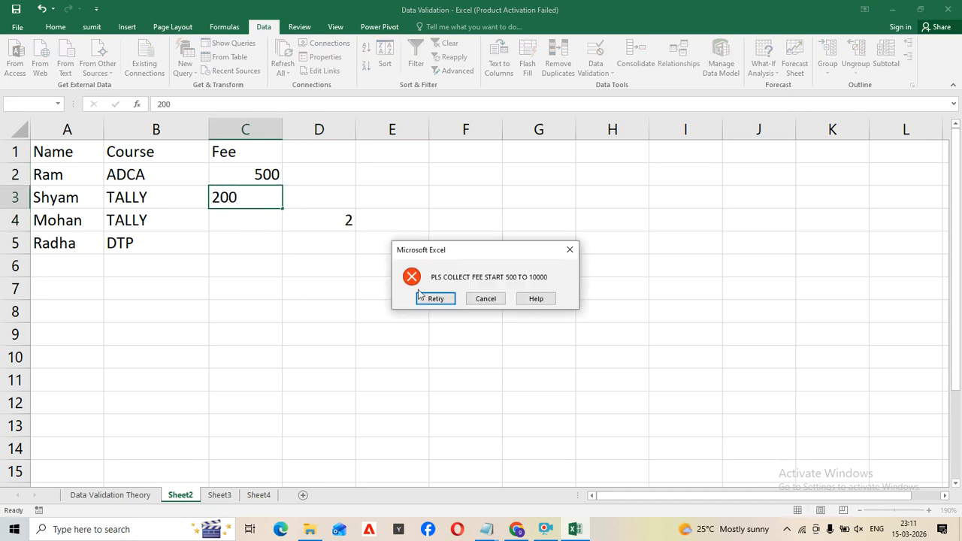
left_click(571, 253)
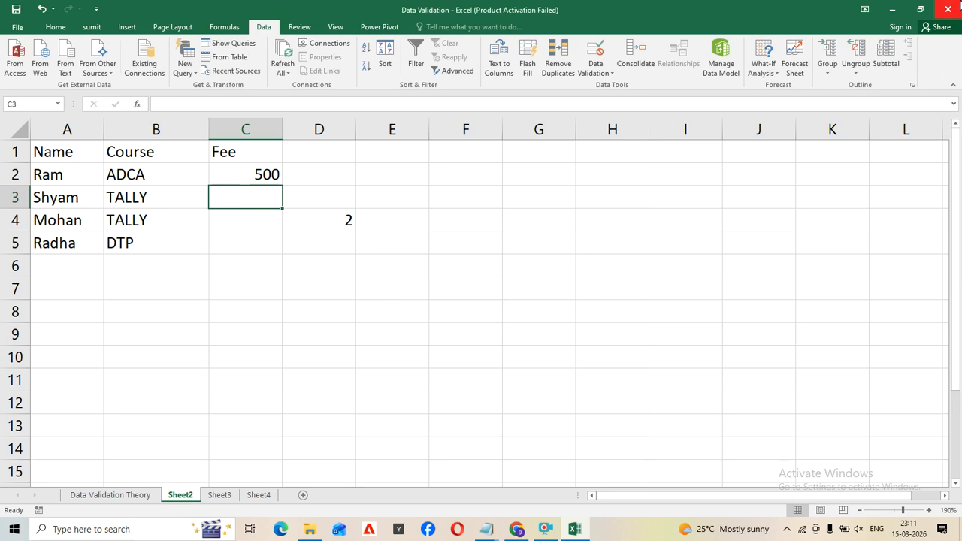
Close the Data Validation workbook without saving and open the Excel Topic workbook from the Excel folder, dismissing the activation wizard.
left_click(949, 9)
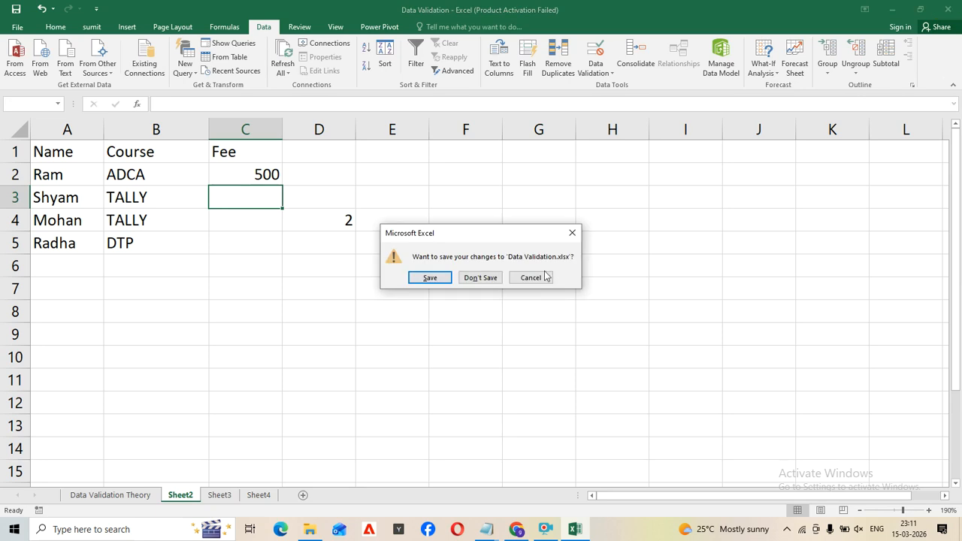
left_click(482, 278)
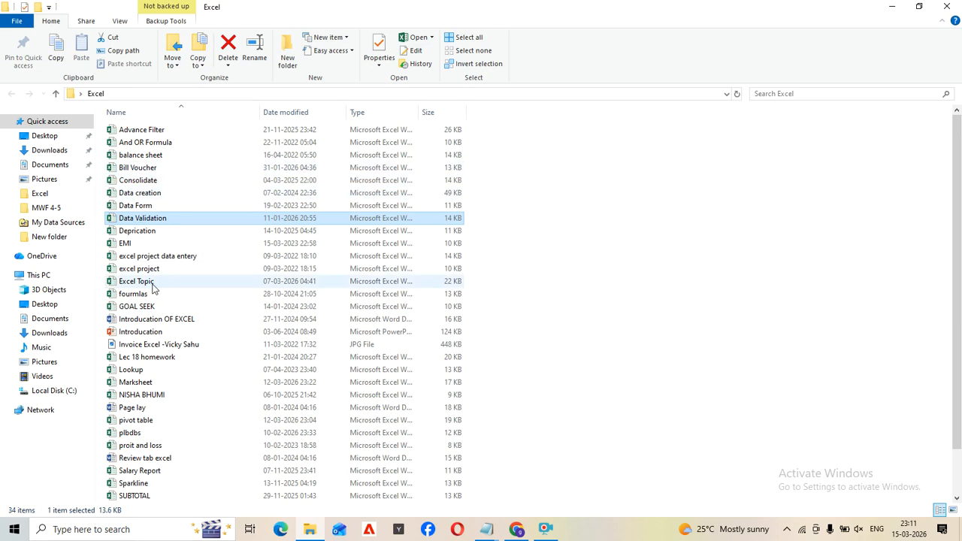
double_click(151, 283)
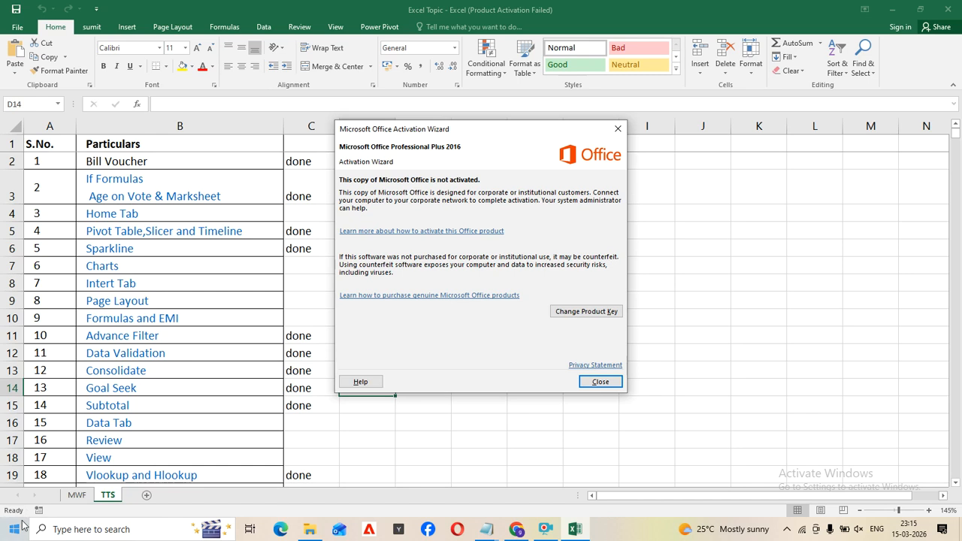
left_click(623, 129)
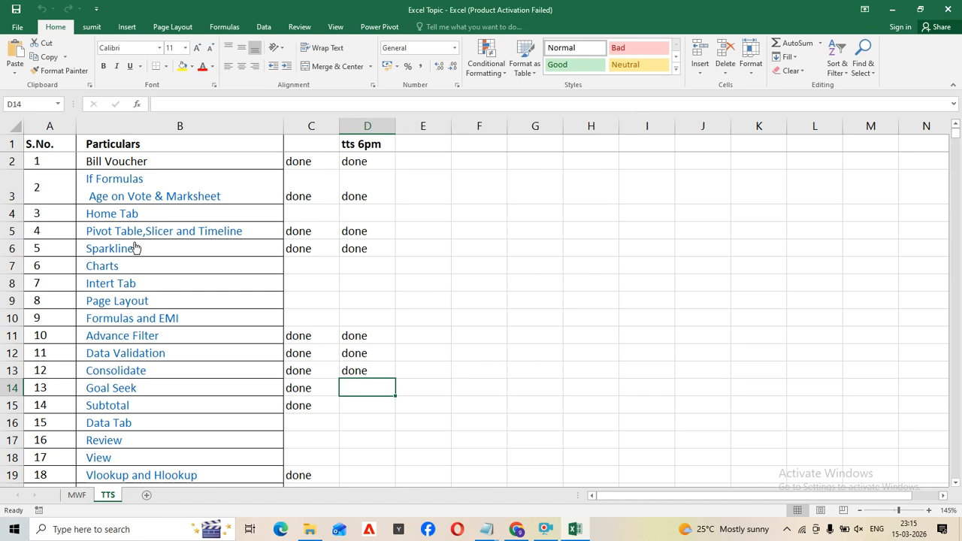
left_click(535, 254)
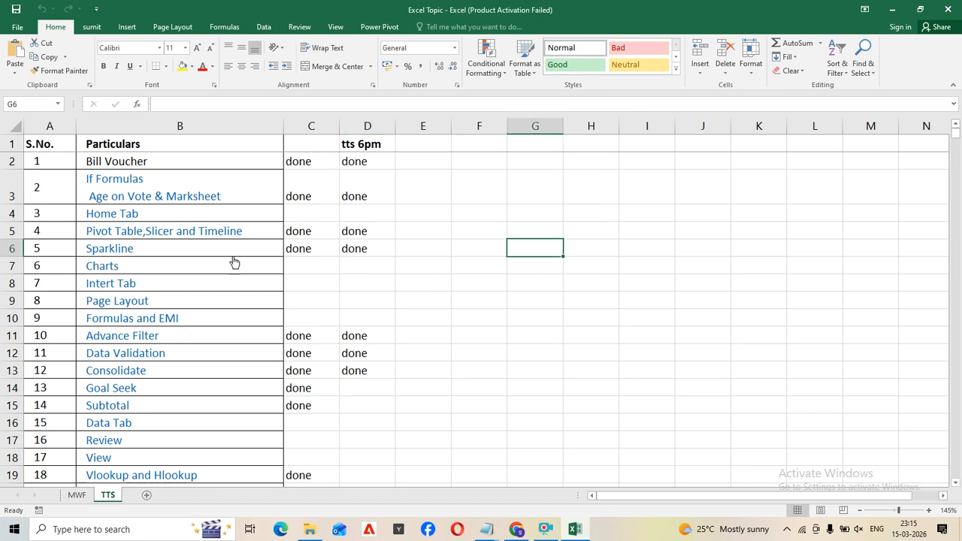
Open the Pivot Table, Slicer and Timeline topic's workbook and insert a PivotTable from range A1:E10 on a new worksheet.
left_click(150, 240)
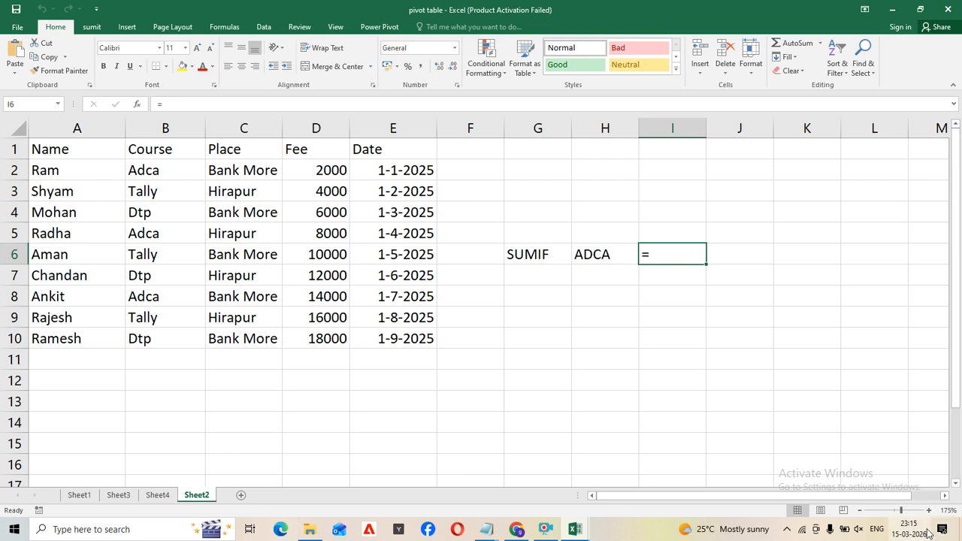
left_click(209, 192)
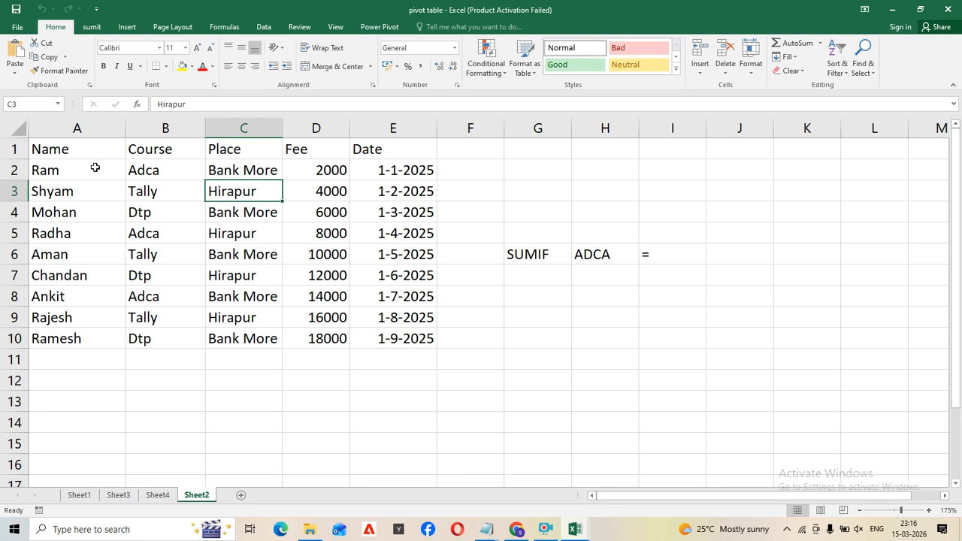
left_click_drag(57, 146, 393, 333)
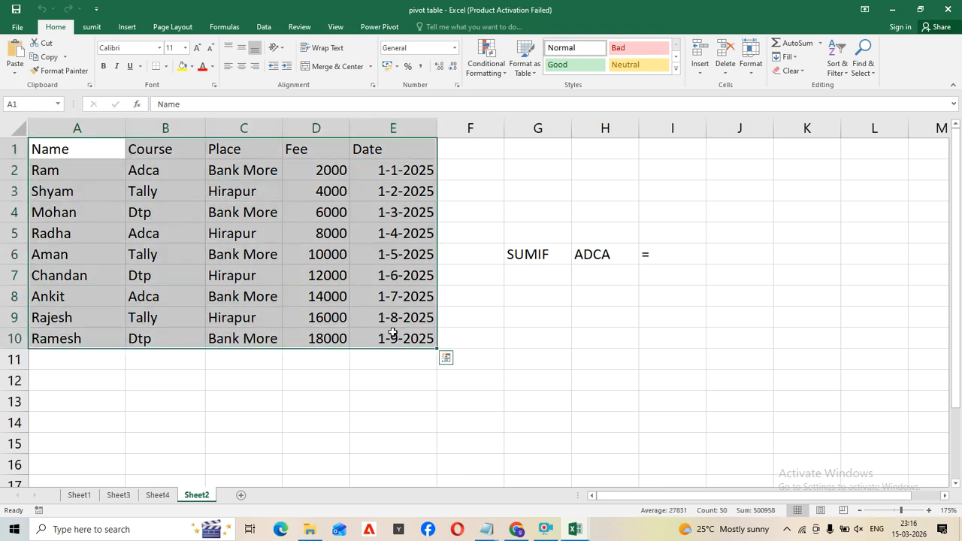
left_click(137, 31)
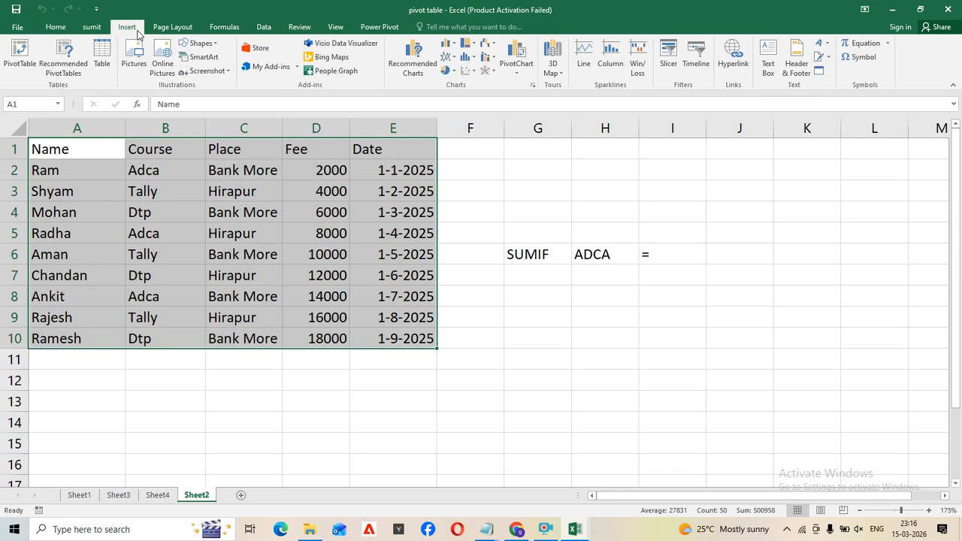
left_click(21, 56)
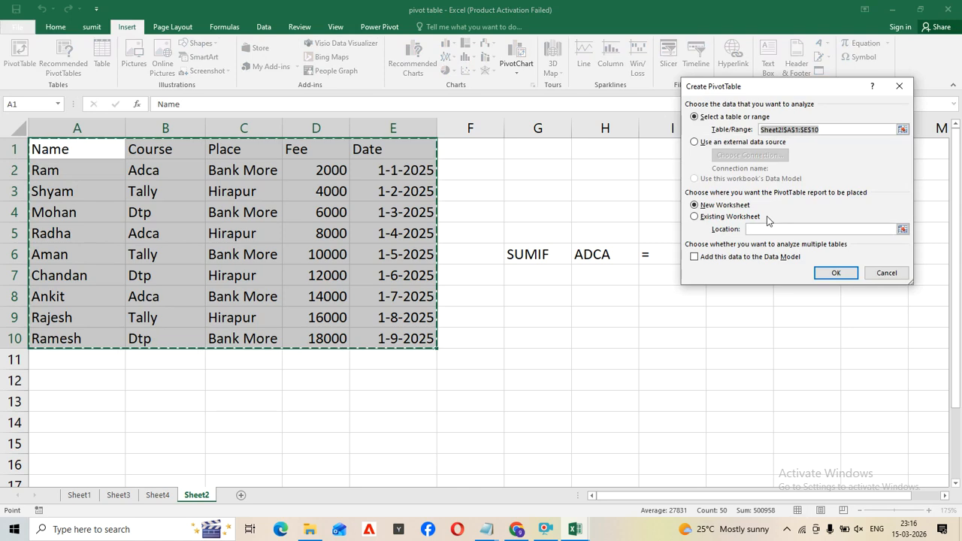
left_click(834, 275)
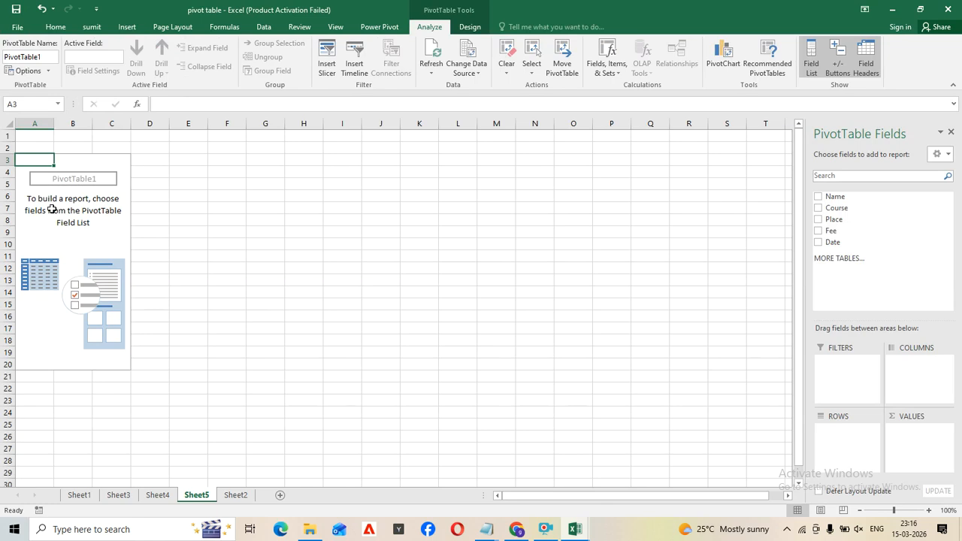
Summarise Fee by Name in the PivotTable, and clear both fields from the report.
left_click(818, 197)
left_click(819, 232)
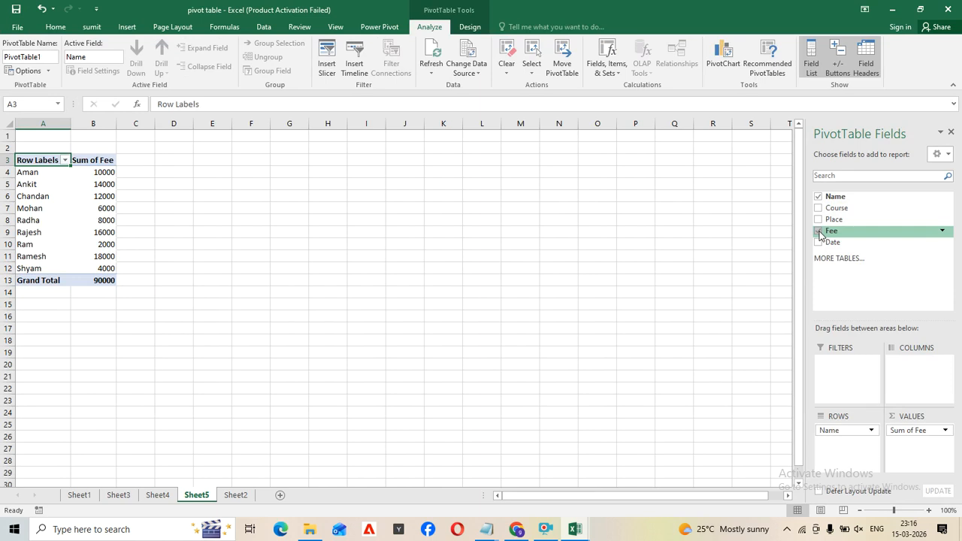
left_click(818, 197)
left_click(819, 232)
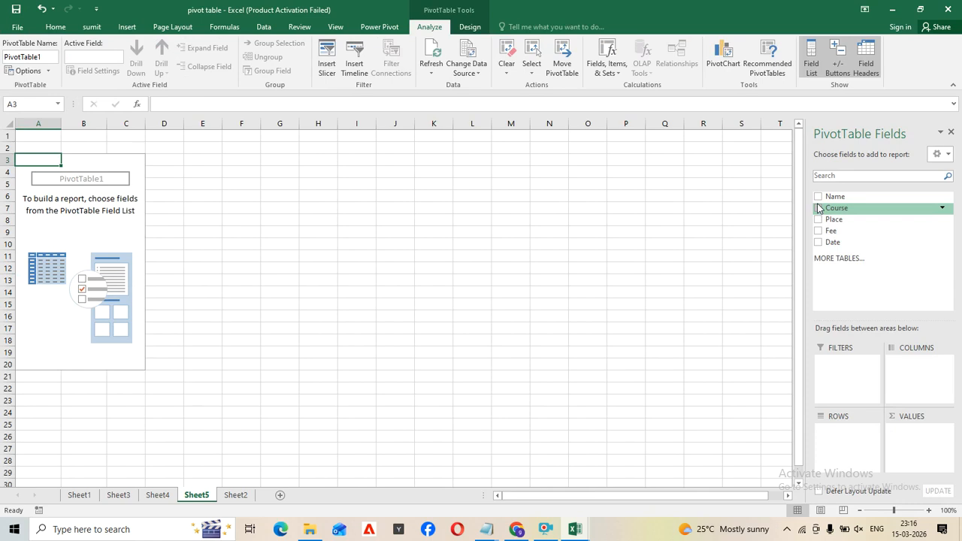
Count the entries per Course by using Course as both rows and values, and remove the field.
left_click(818, 208)
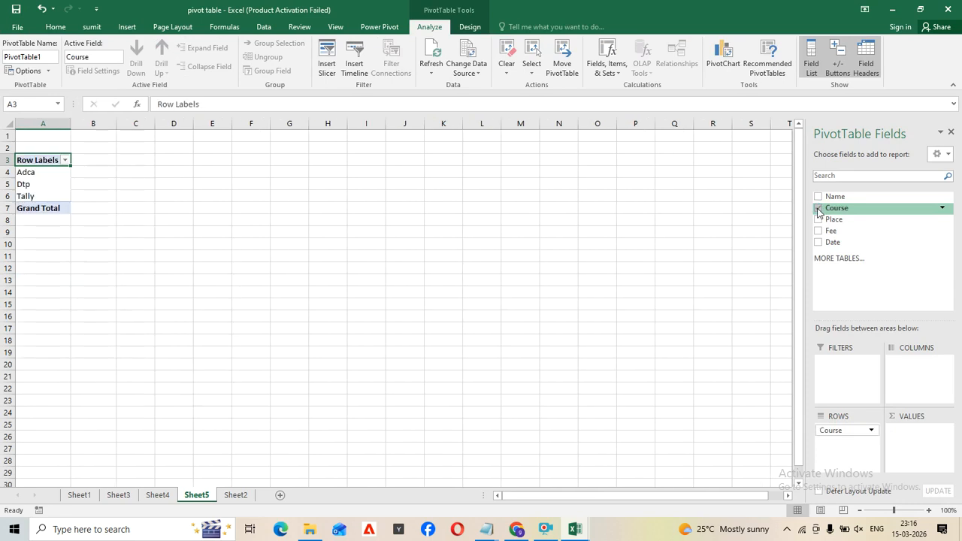
left_click_drag(820, 213, 909, 447)
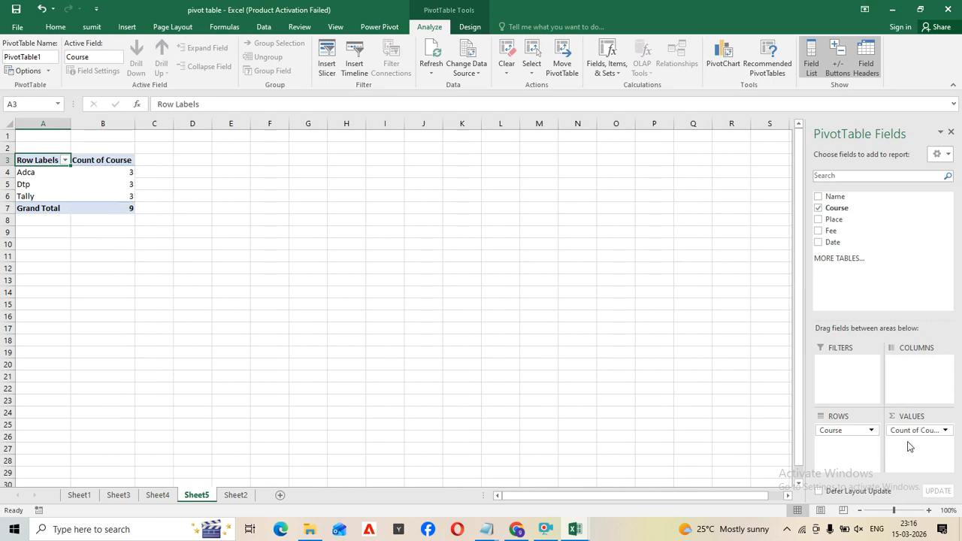
left_click(819, 208)
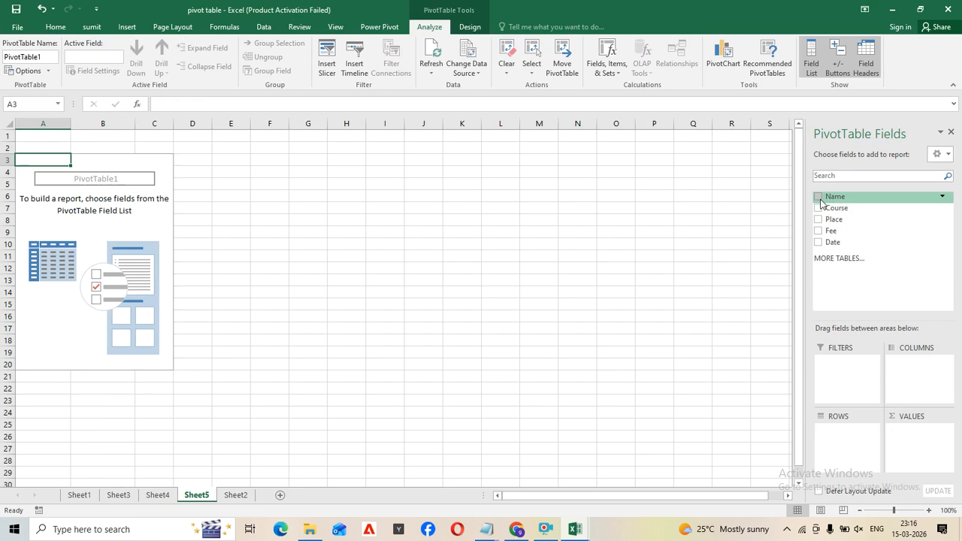
Build a PivotTable with Name as rows and the sum of Fee as values, using Course as report filter set to Adca.
left_click(818, 196)
left_click(818, 232)
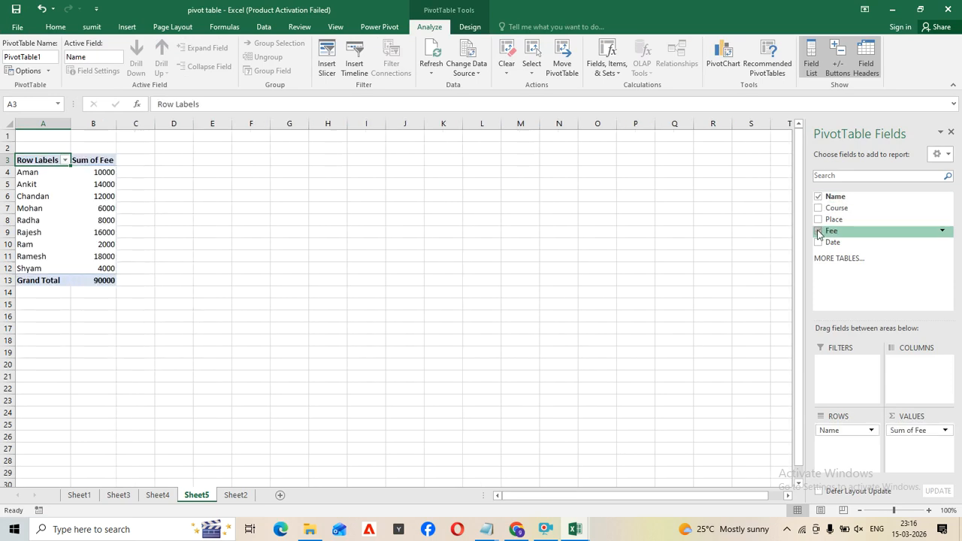
left_click(819, 208)
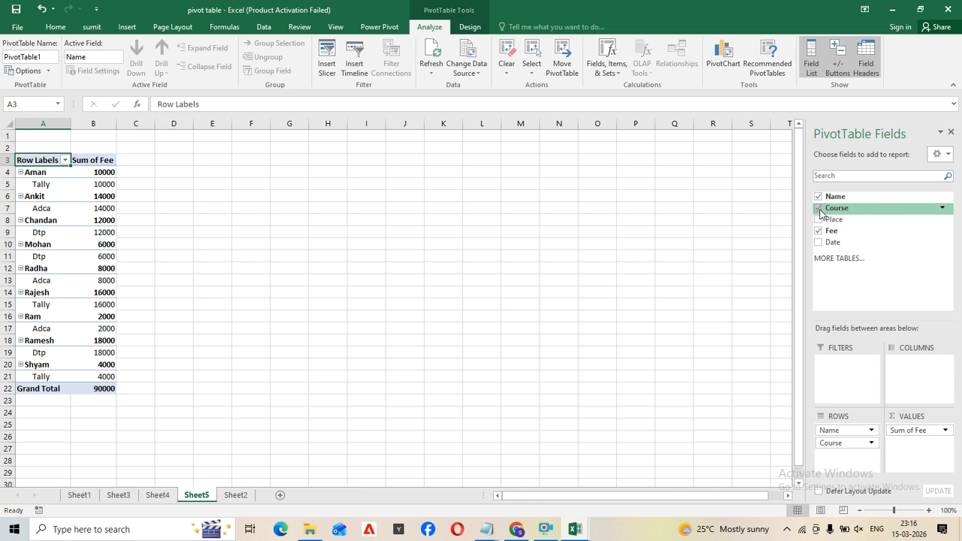
left_click_drag(842, 214, 843, 372)
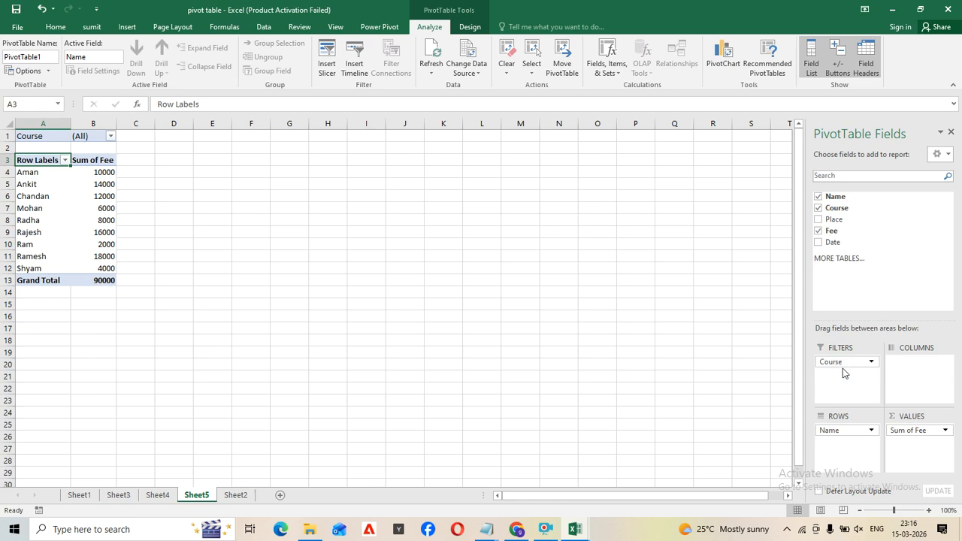
left_click(112, 138)
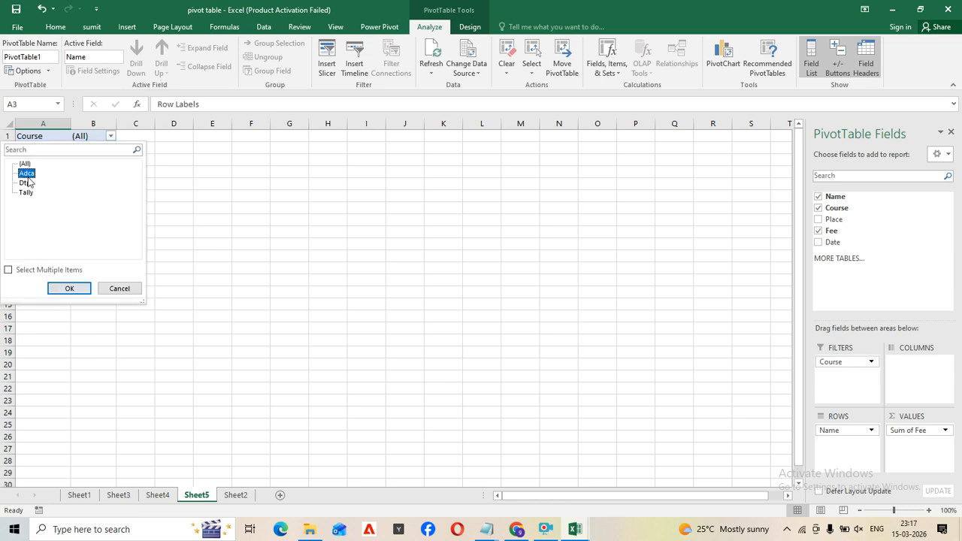
left_click(68, 289)
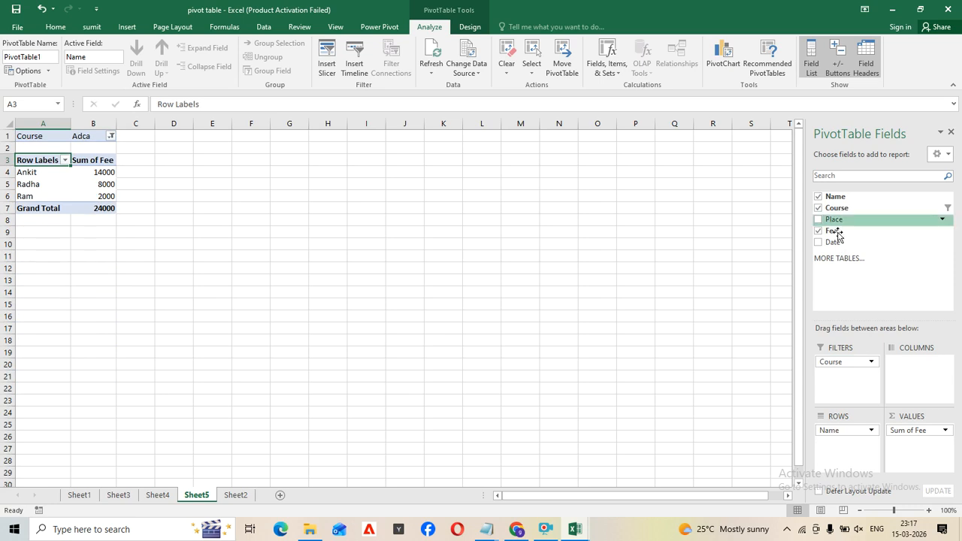
Remove the Name, Course and Fee fields from the PivotTable.
left_click(818, 197)
left_click(818, 208)
left_click(819, 231)
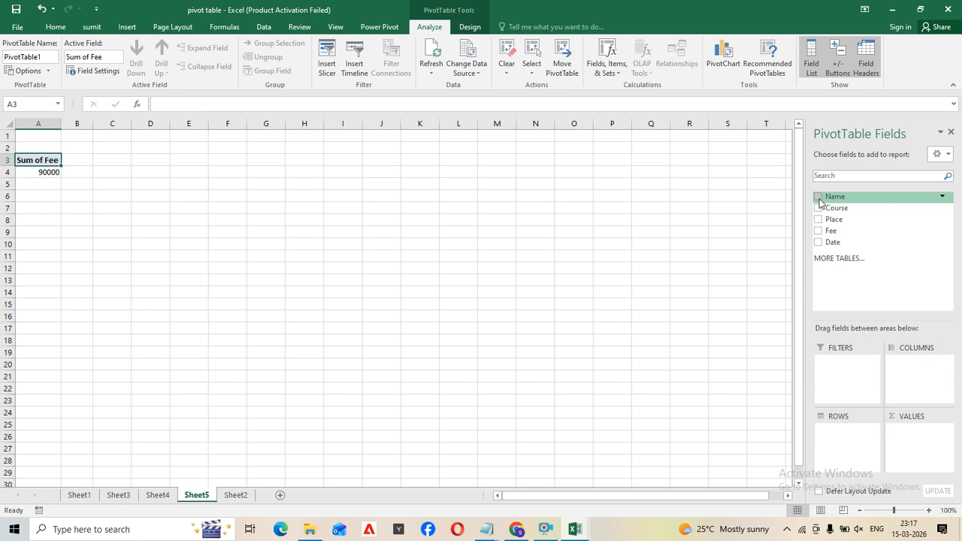
left_click(819, 198)
left_click(818, 198)
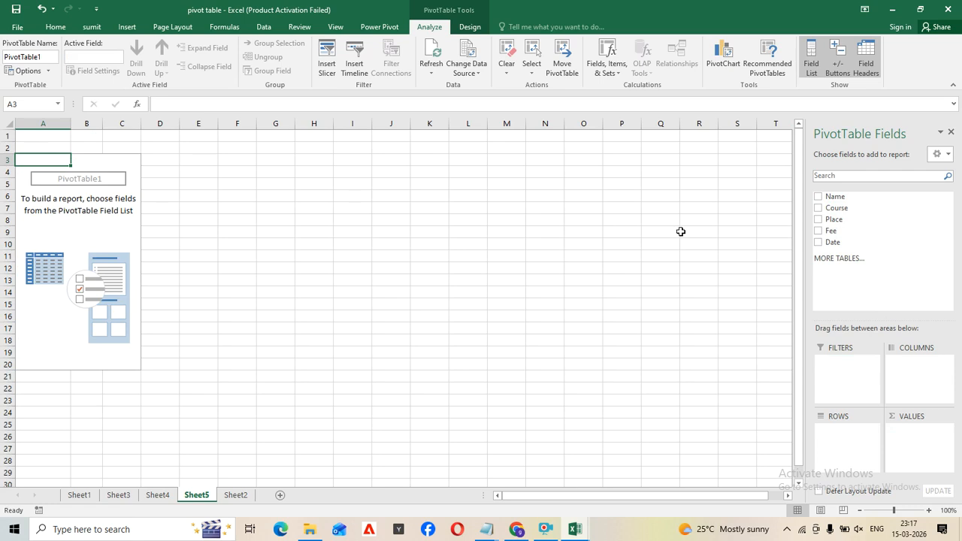
Count the entries per Place in the PivotTable by using Place as both rows and values, leaving Course out.
left_click(819, 210)
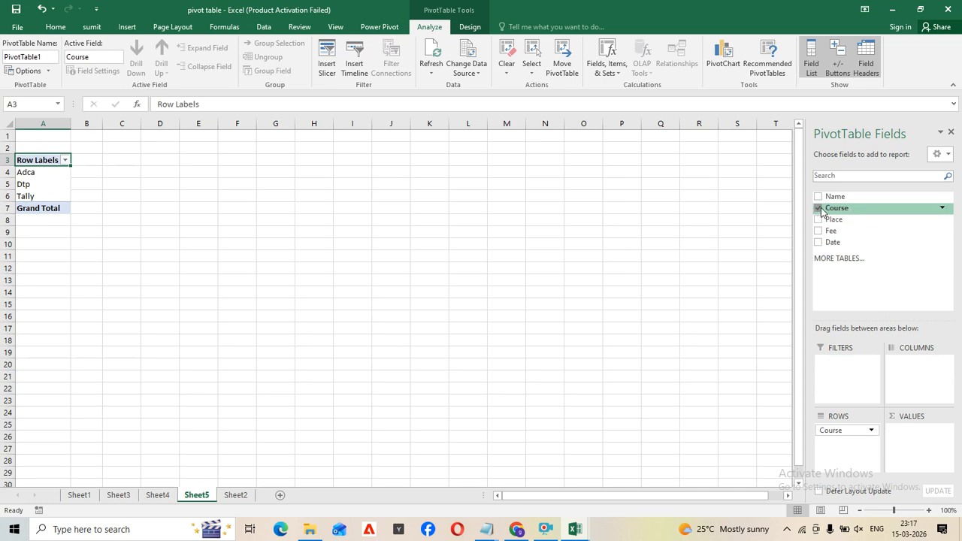
left_click(819, 209)
left_click(820, 219)
left_click_drag(834, 220, 921, 436)
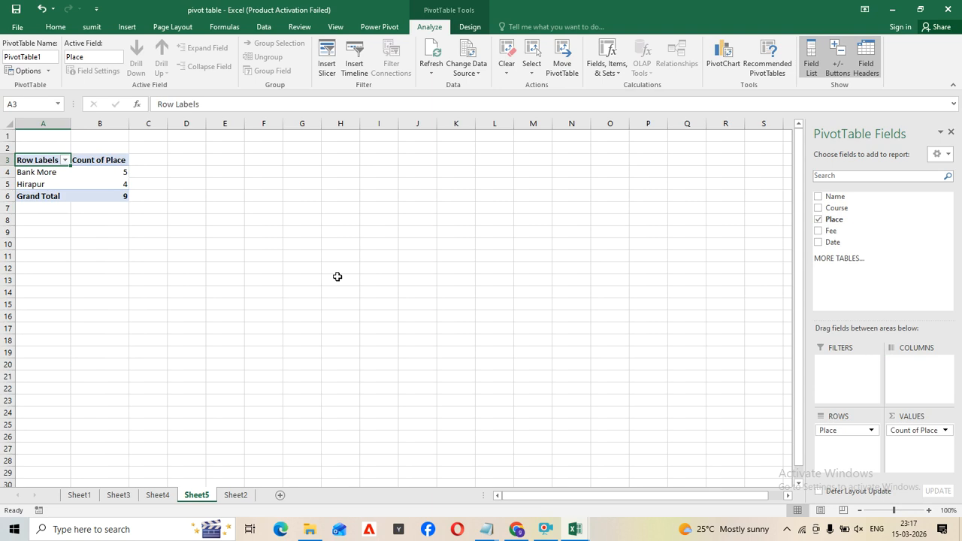
Close the pivot table workbook without saving and open the Goal Seek topic's workbook from the topic list.
left_click(948, 9)
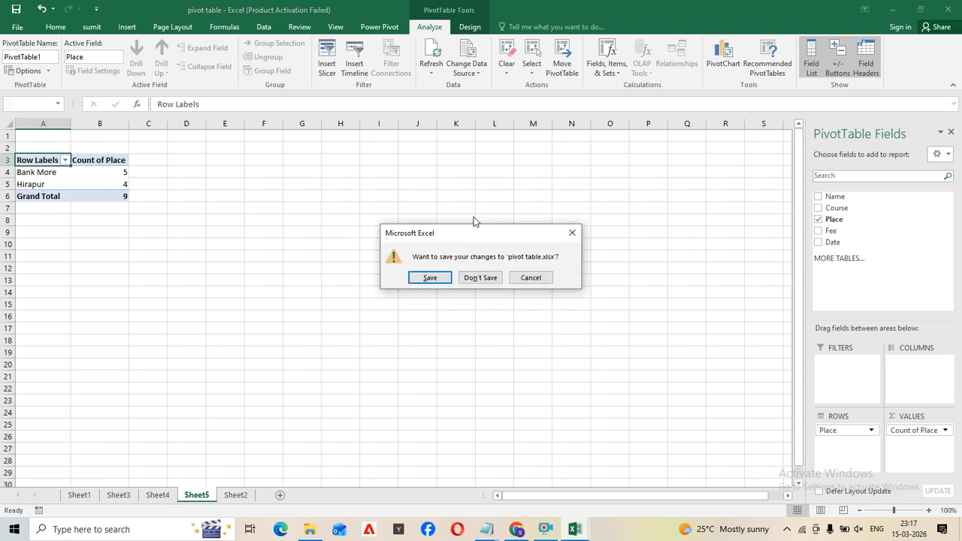
left_click(482, 278)
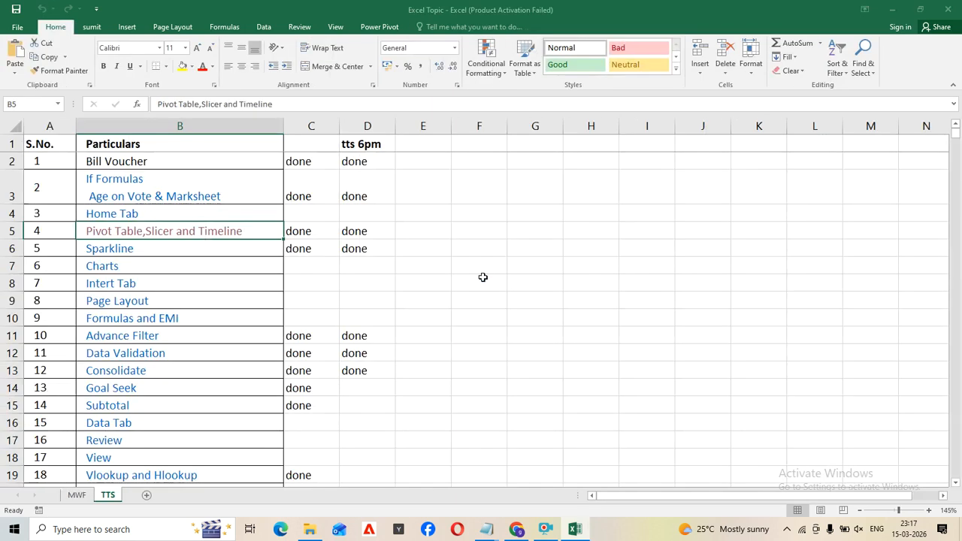
left_click(119, 390)
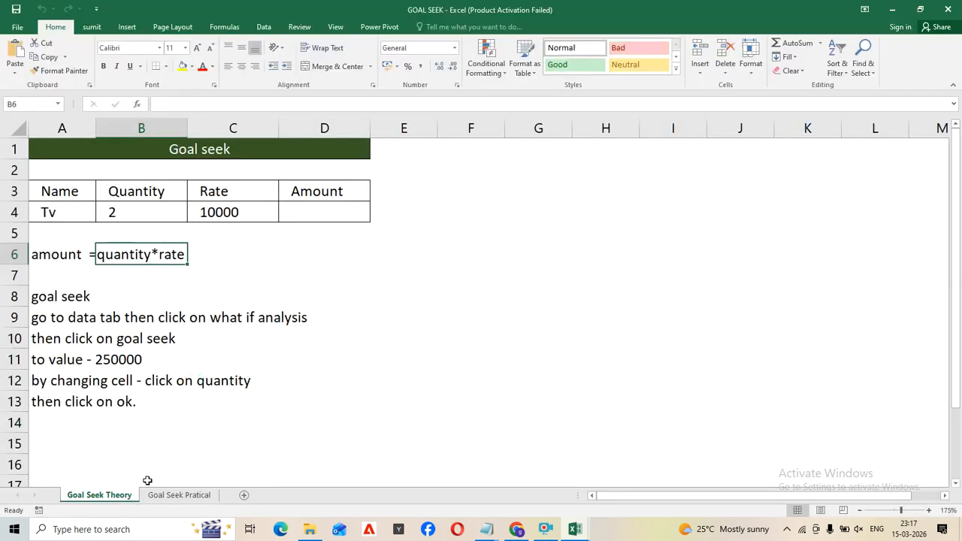
Add a blank worksheet to the GOAL SEEK workbook, and close the workbook without saving.
left_click(179, 494)
left_click(243, 496)
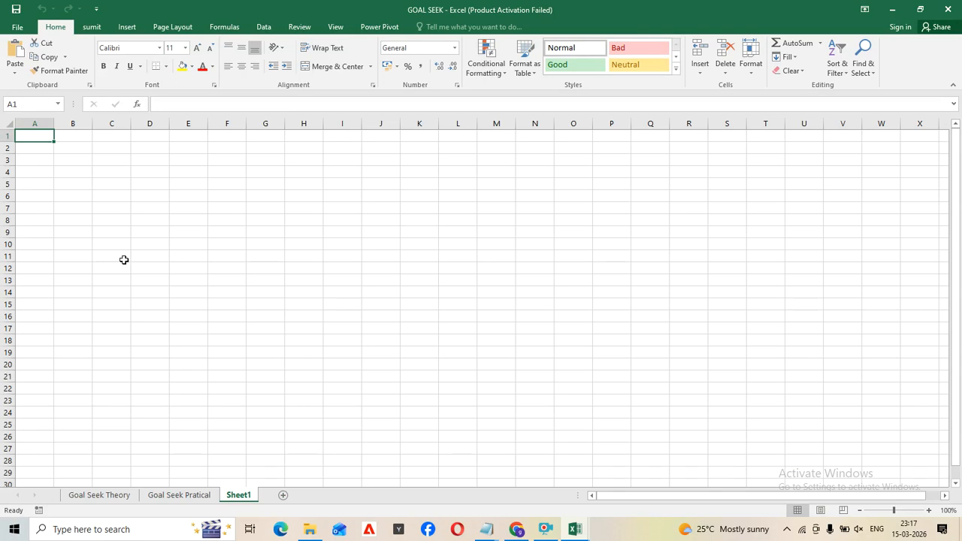
scroll(197, 271, "up", 6)
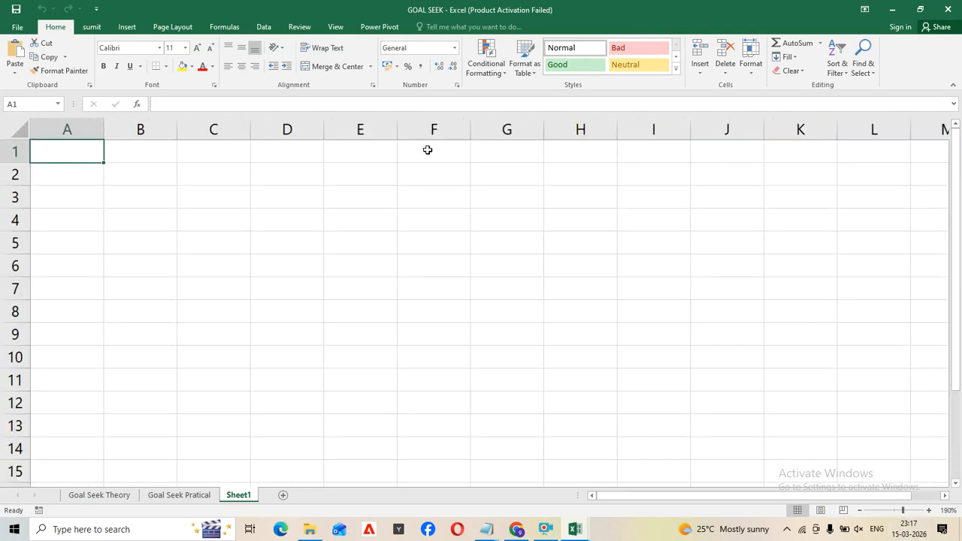
left_click(948, 9)
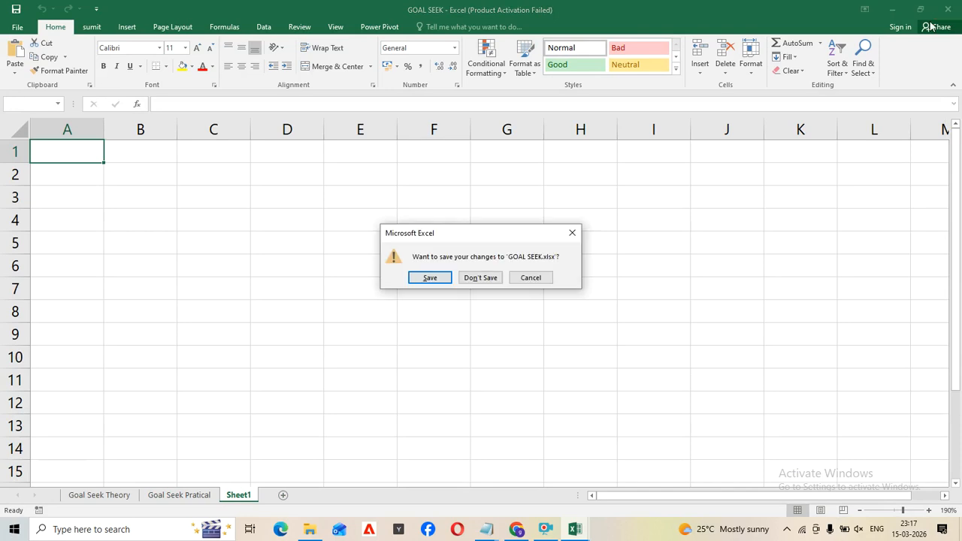
left_click(491, 278)
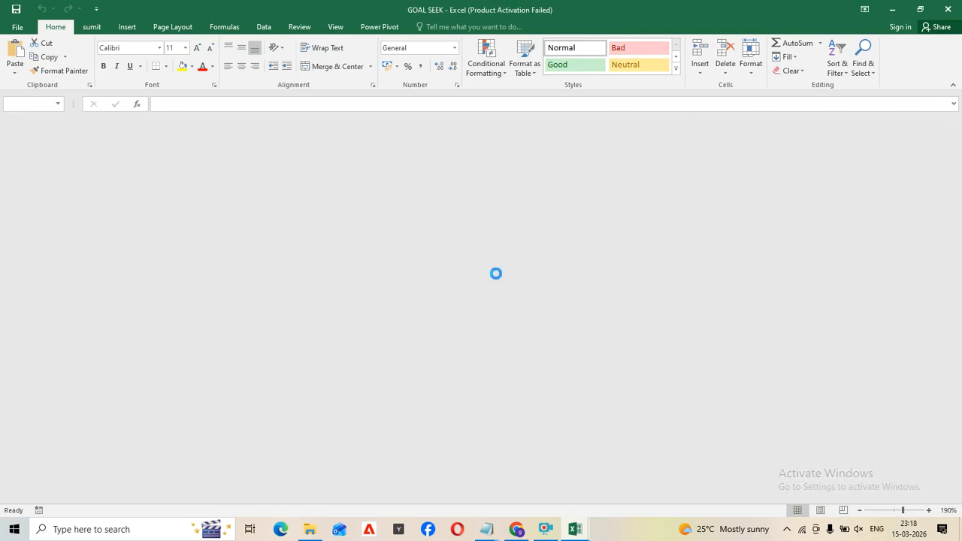
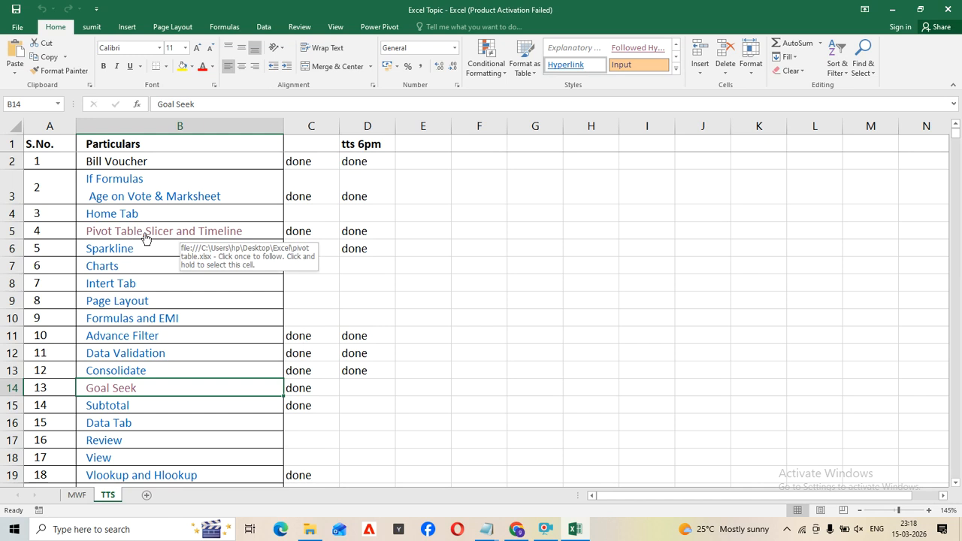
Add a new worksheet to the Excel Topic workbook and enter 10 in A1 and 1500 in B1.
left_click(146, 495)
scroll(139, 376, "up", 5, "ctrl")
scroll(135, 356, "up", 7, "ctrl")
scroll(168, 165, "up", 2, "ctrl")
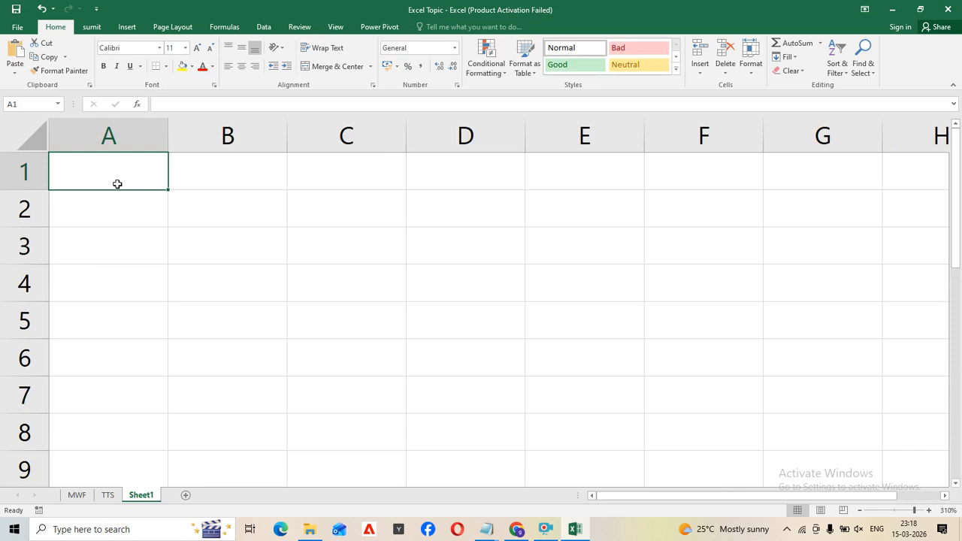
type("10")
key("Tab")
type("15000")
key("BackSpace")
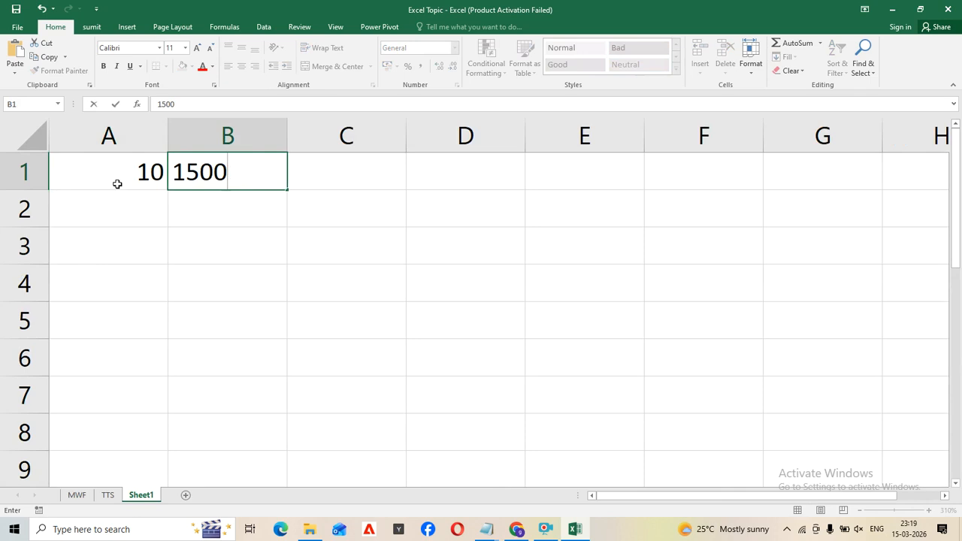
left_click(83, 163)
Begin a multiplication formula in C1 with A1 as its first factor.
left_click(347, 171)
type("=")
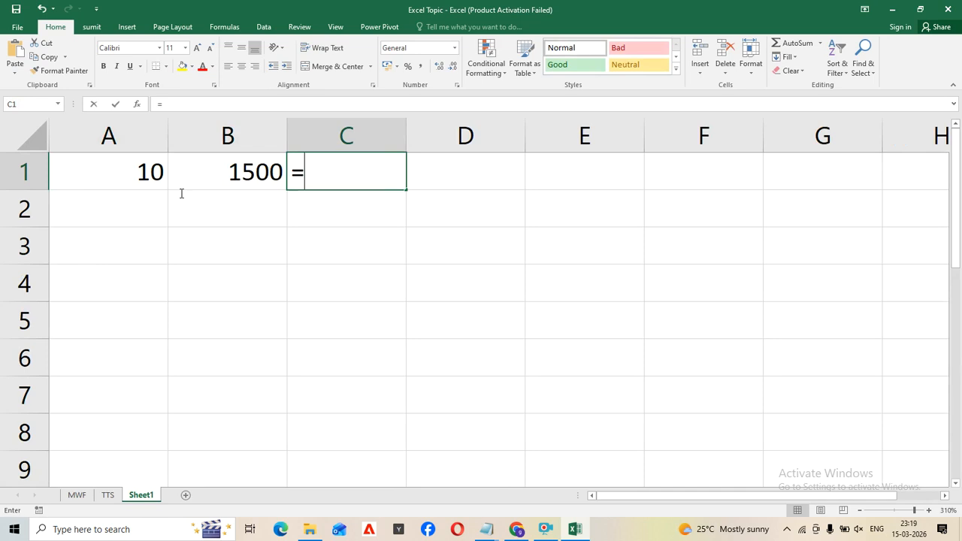
left_click(125, 174)
type("*")
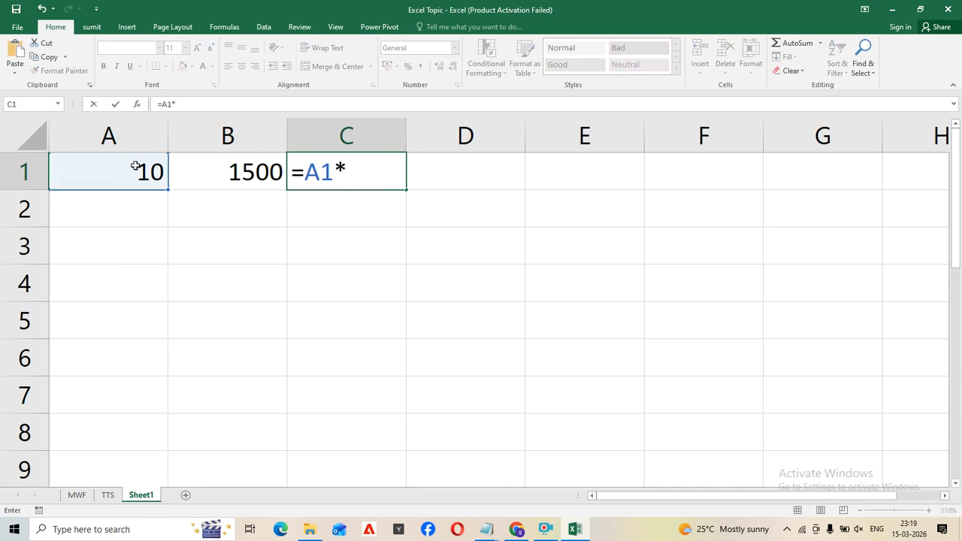
Finish the formula in cell C1 as =A1*B1.
left_click(242, 179)
key("Return")
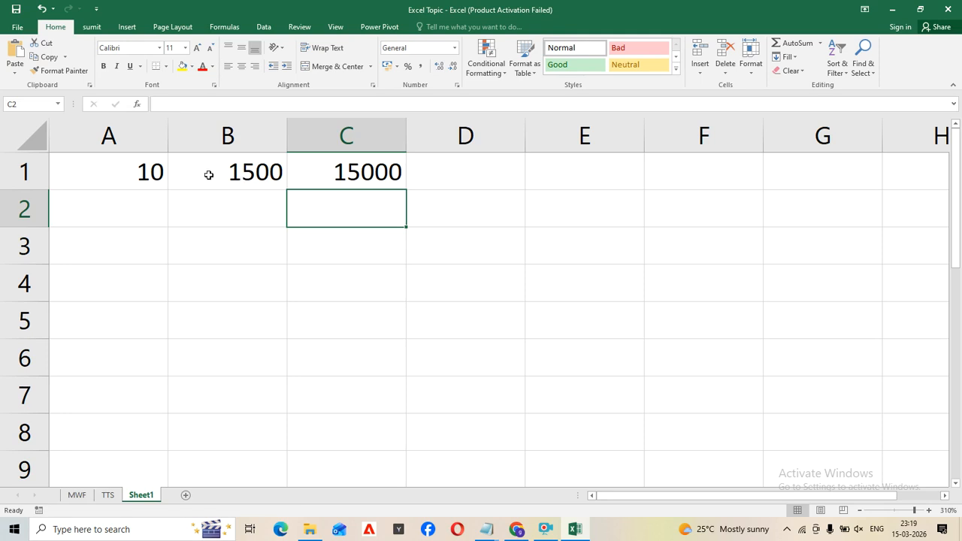
left_click(209, 174)
left_click(232, 210)
left_click(252, 172)
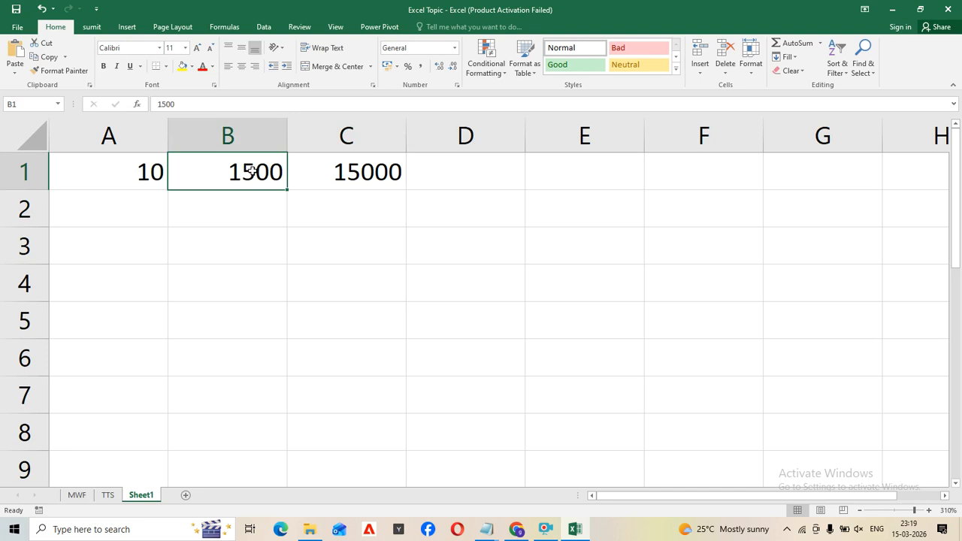
Enter the target amount 200000 in cell E4.
left_click(616, 291)
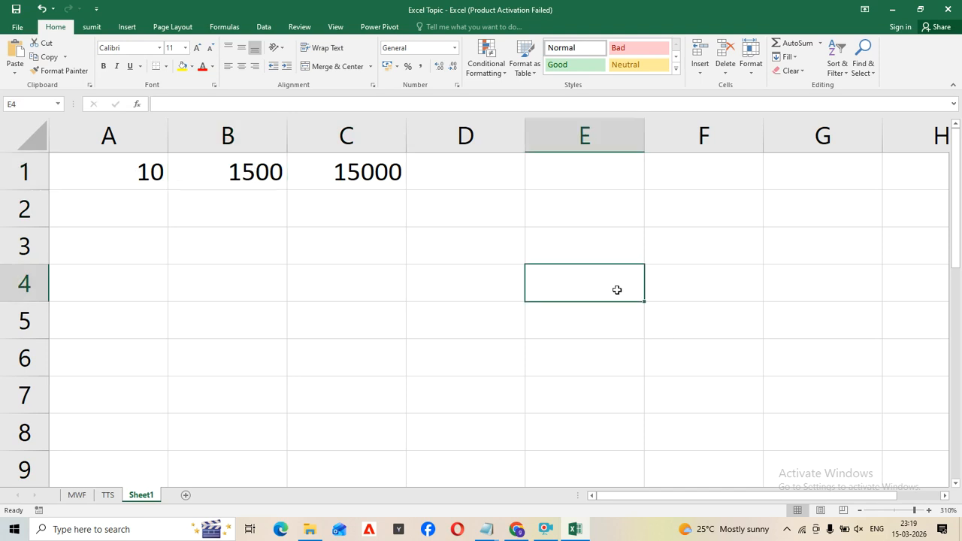
type("20")
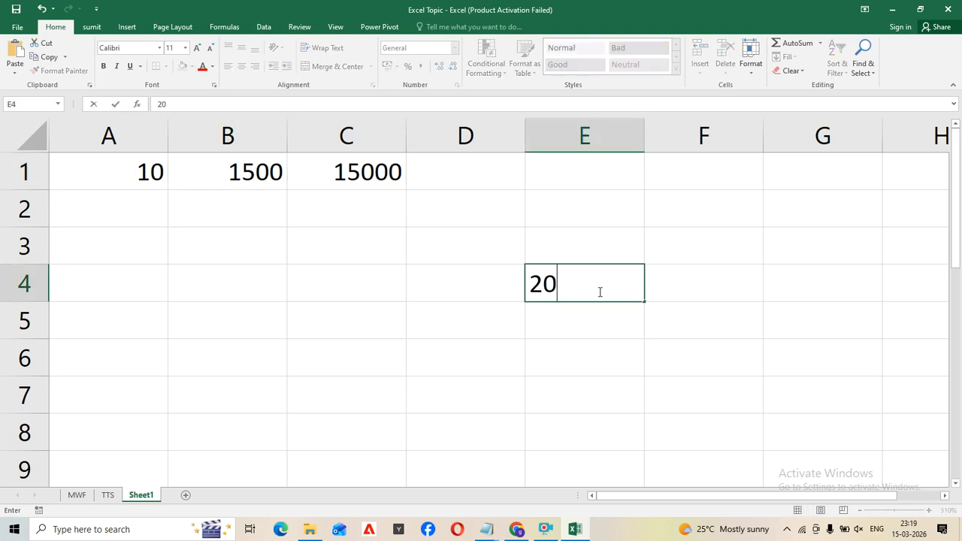
type("0000")
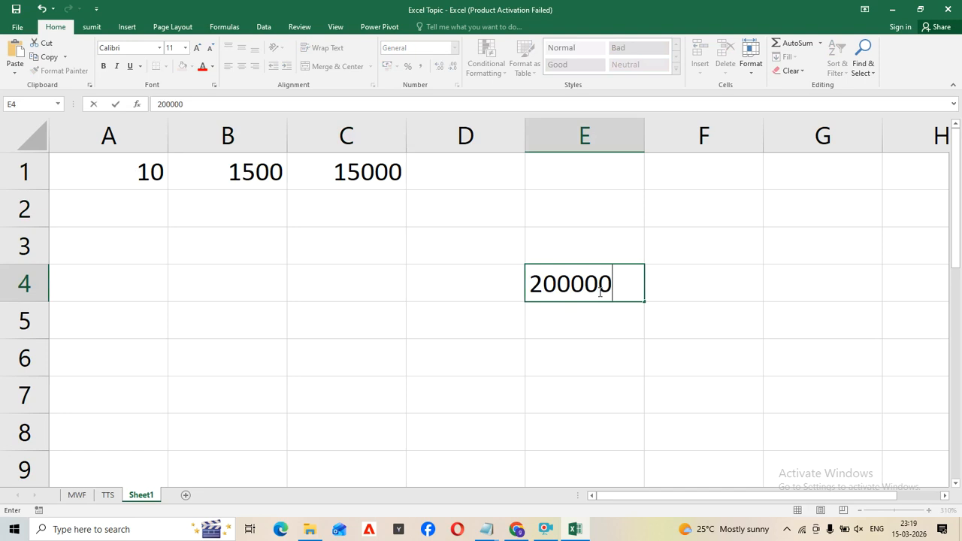
Try to Goal Seek cell C1 to the value 200000 by changing cell A1.
left_click(366, 170)
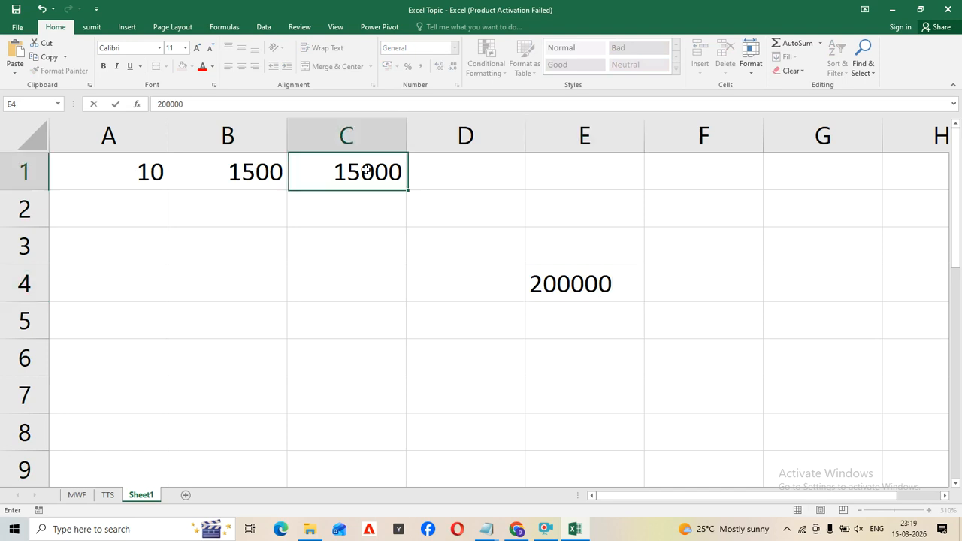
left_click(267, 30)
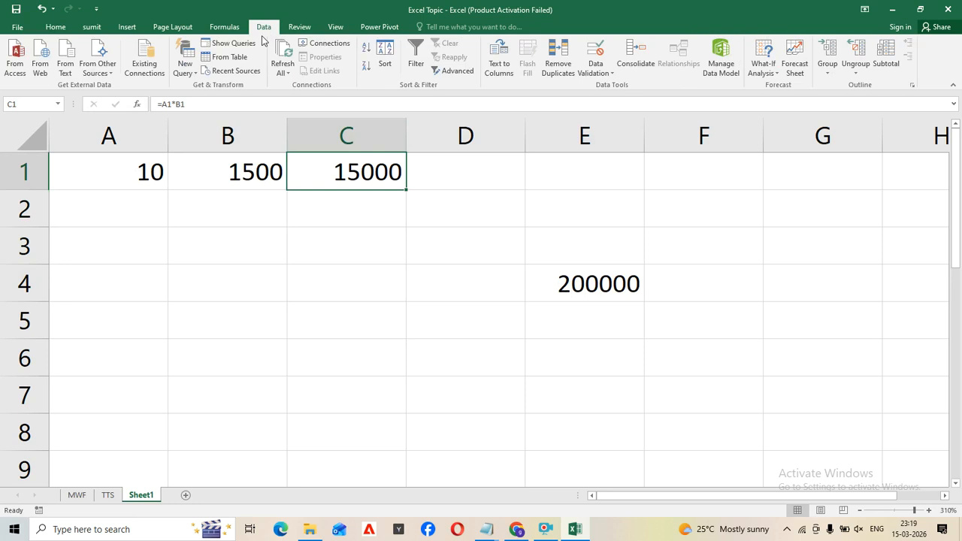
left_click(774, 77)
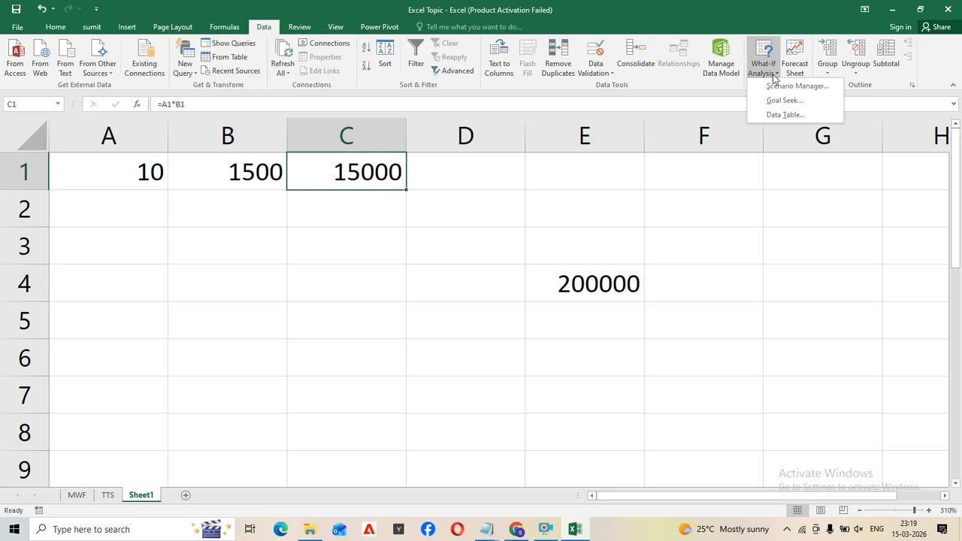
left_click(784, 100)
left_click(821, 181)
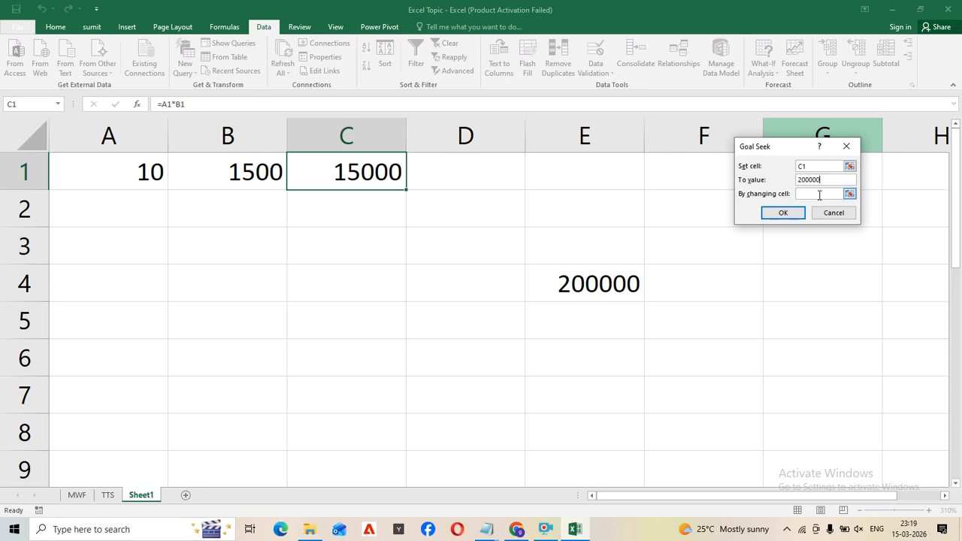
left_click(233, 167)
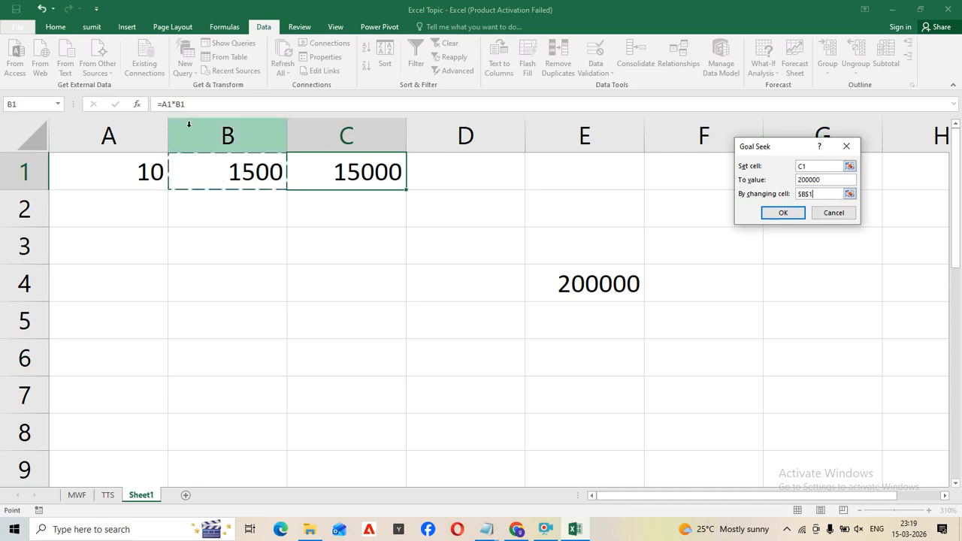
left_click(143, 182)
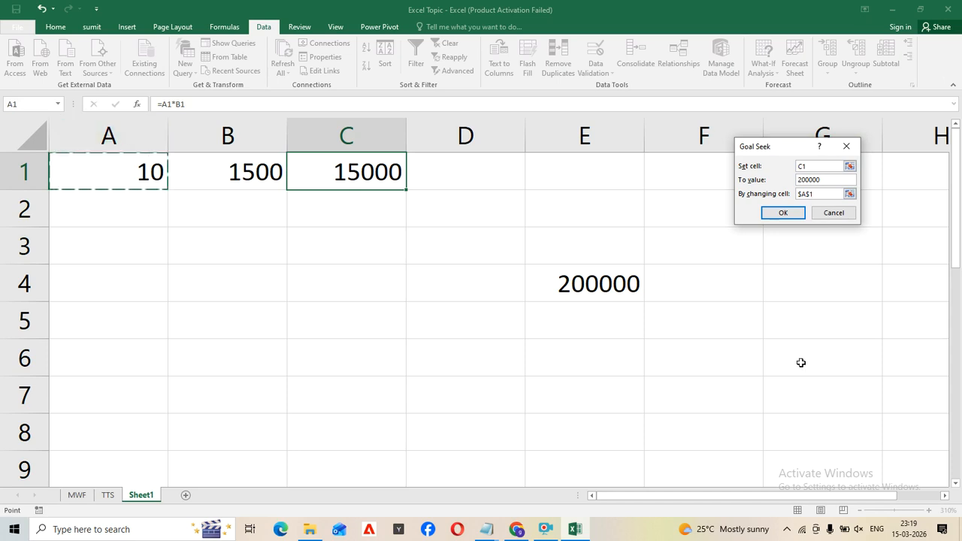
left_click(147, 179)
left_click(781, 215)
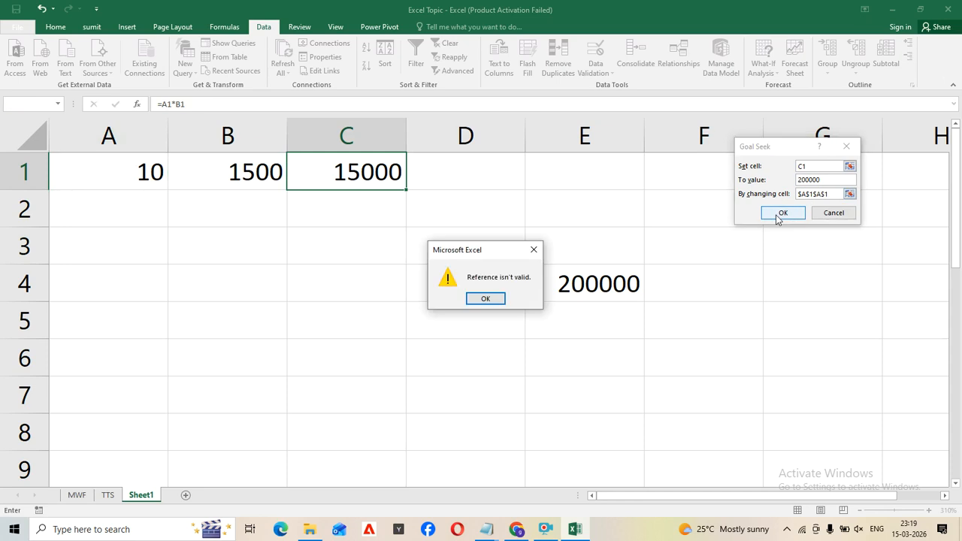
left_click(534, 250)
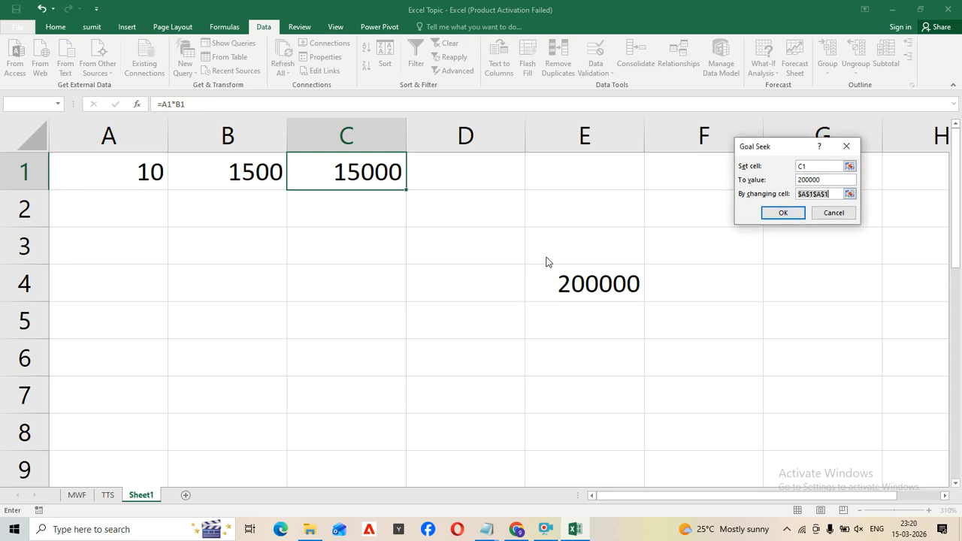
left_click(846, 146)
Clear the multiplication formula from cell C1.
left_click(551, 272)
left_click(376, 174)
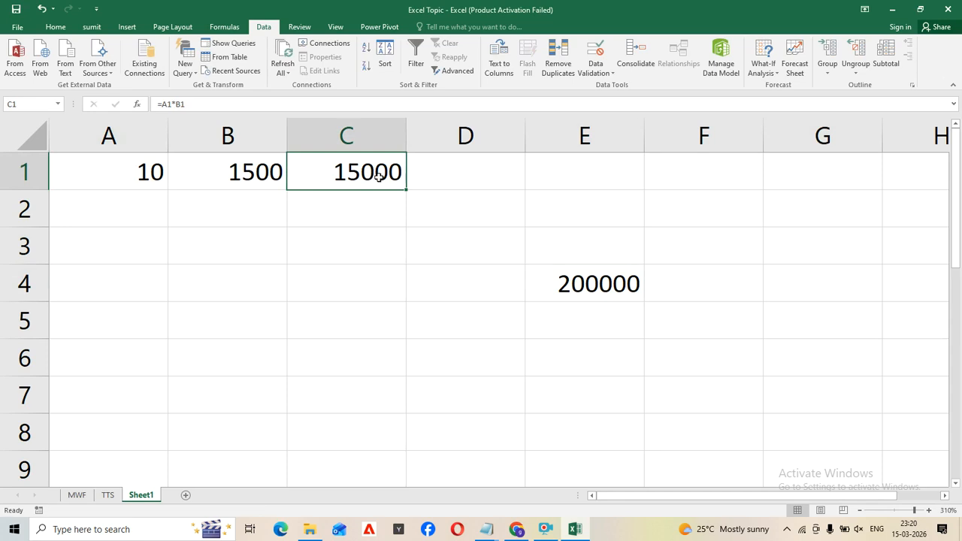
type("=")
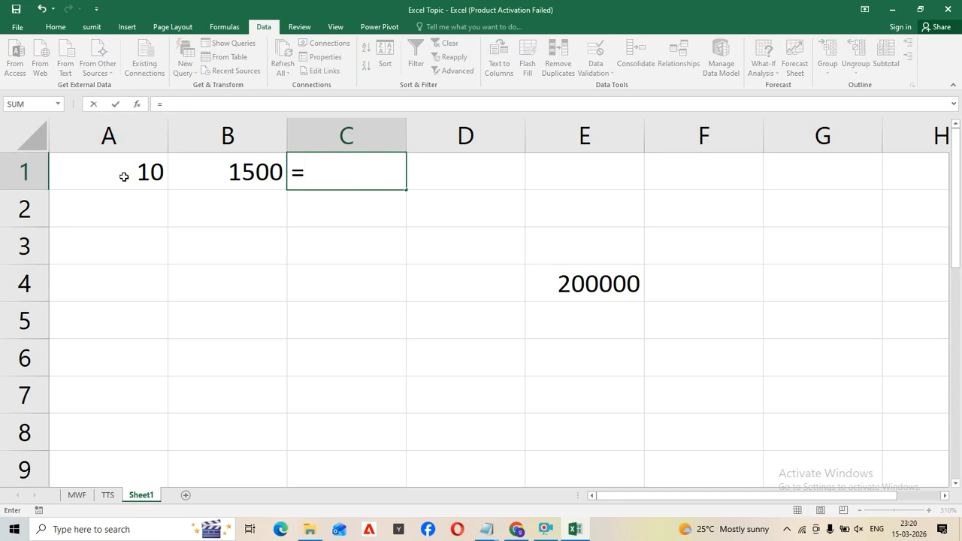
left_click(126, 173)
type("*")
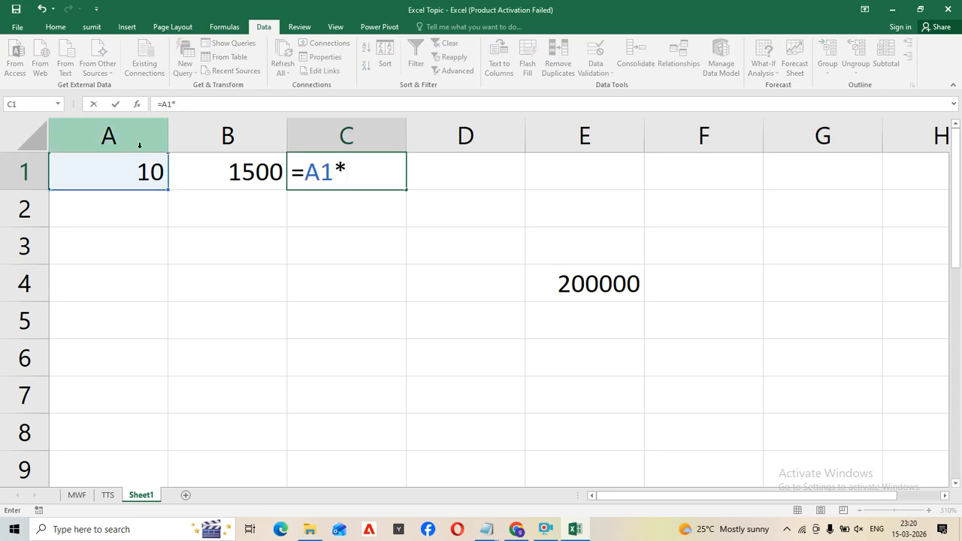
key("BackSpace")
key("BackSpace")
key("BackSpace")
key("BackSpace")
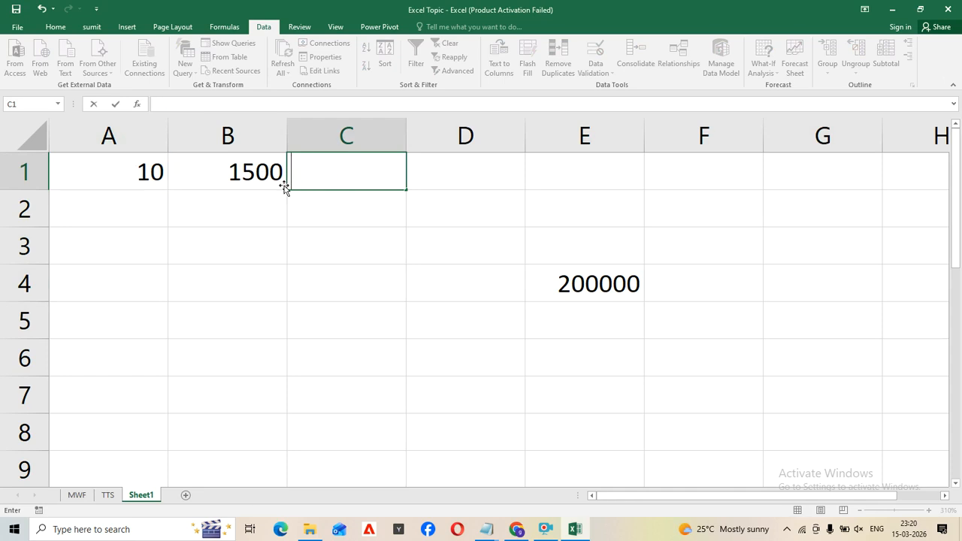
left_click(233, 216)
Insert a row above the data and enter the headings PCS, RATE and AMOUNT in A1:C1.
left_click(25, 172)
key("ctrl+shift+plus")
left_click(110, 168)
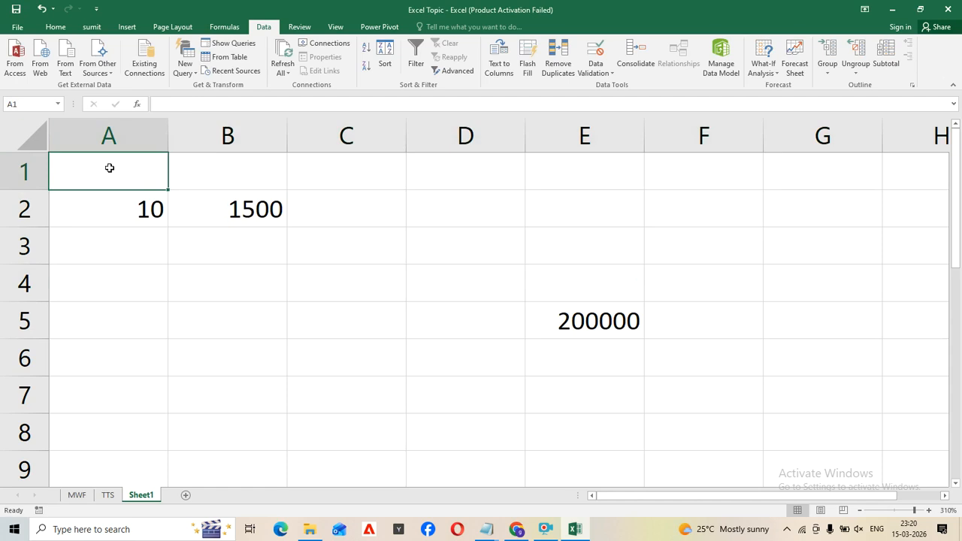
type("PCS")
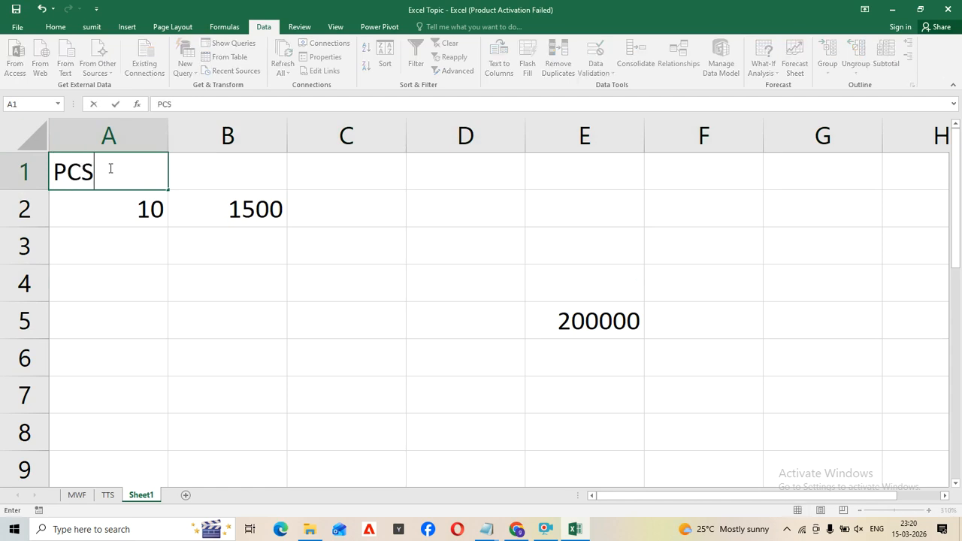
left_click(237, 174)
type("RATE")
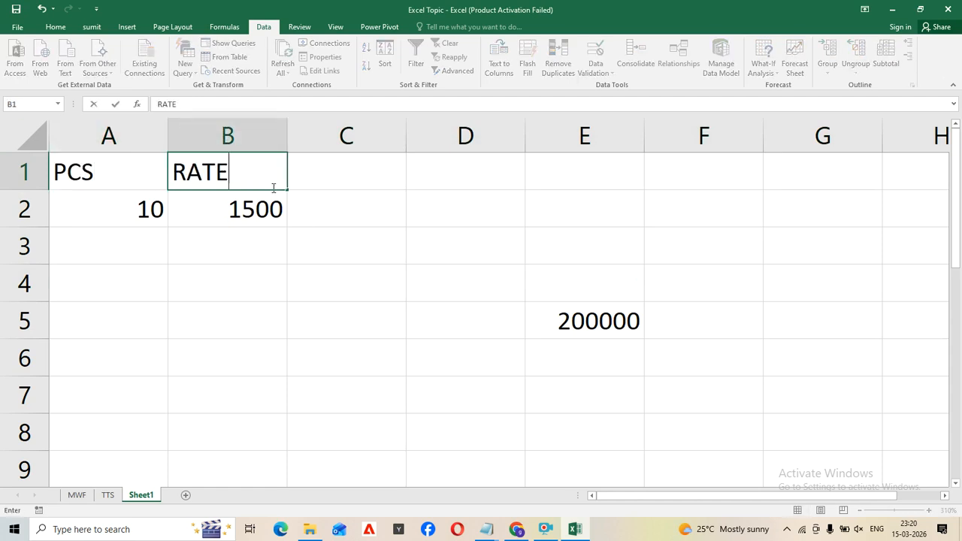
left_click(339, 180)
type("AMOU")
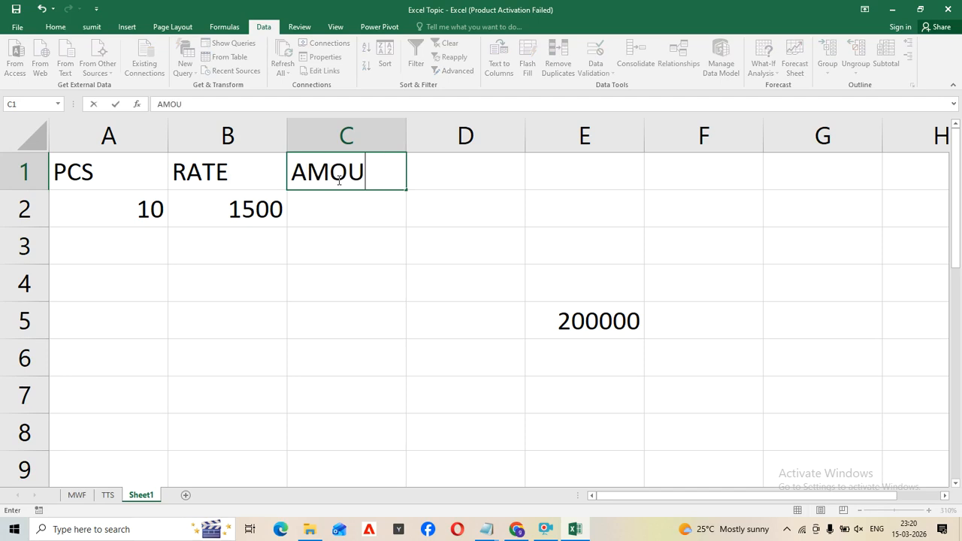
type("NT")
left_click(354, 214)
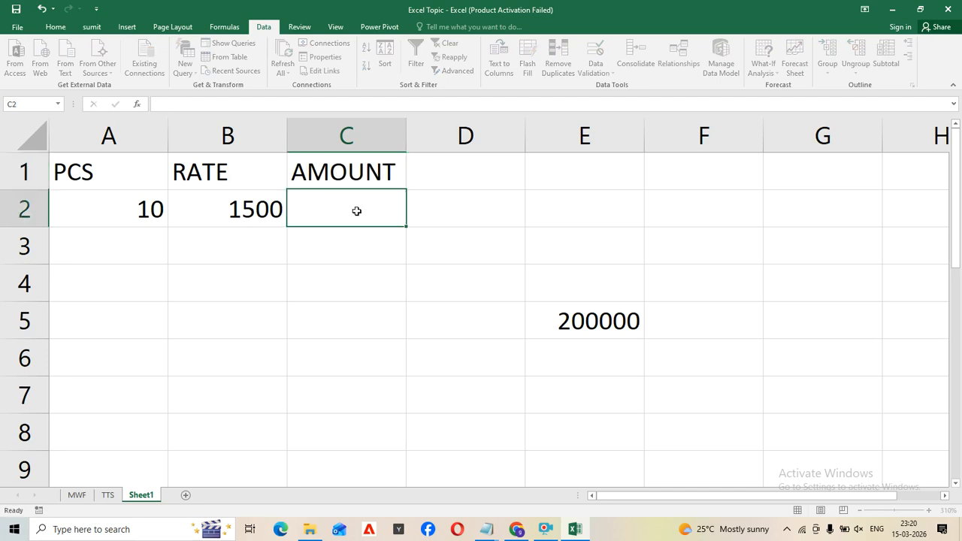
Insert a blank row above the headings and calculate the amount in C3 with =A3*B3.
left_click(25, 171)
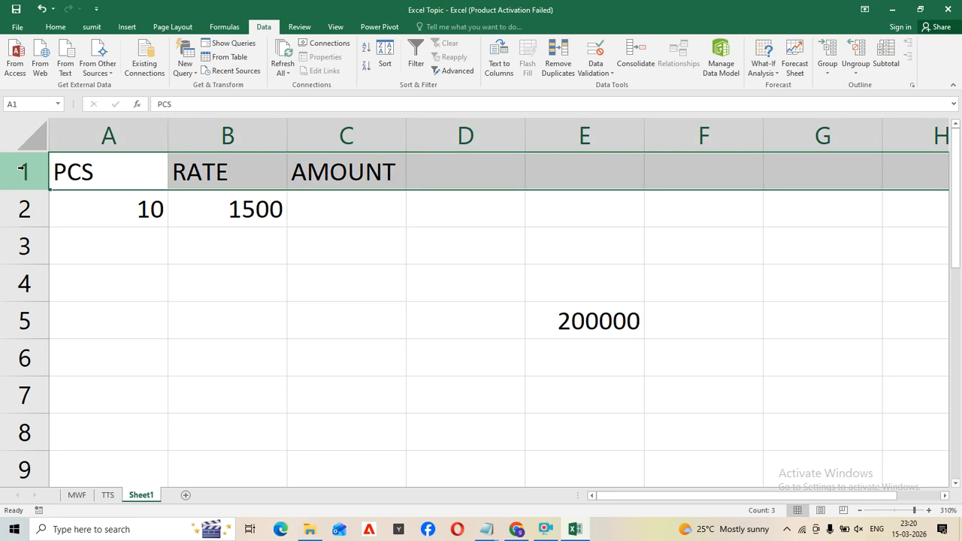
key("ctrl+shift+plus")
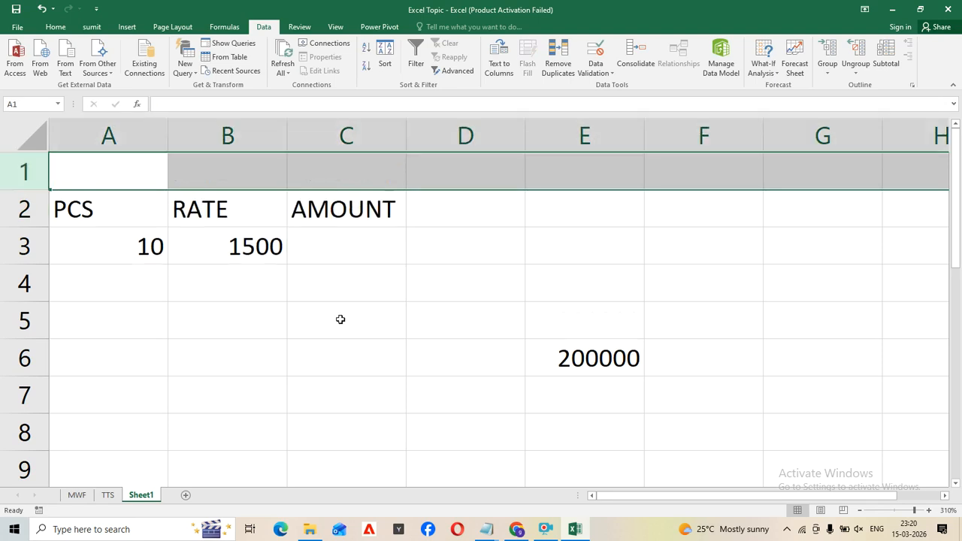
left_click(352, 245)
type("=")
left_click(142, 254)
type("-")
type("*")
left_click(261, 249)
key("Return")
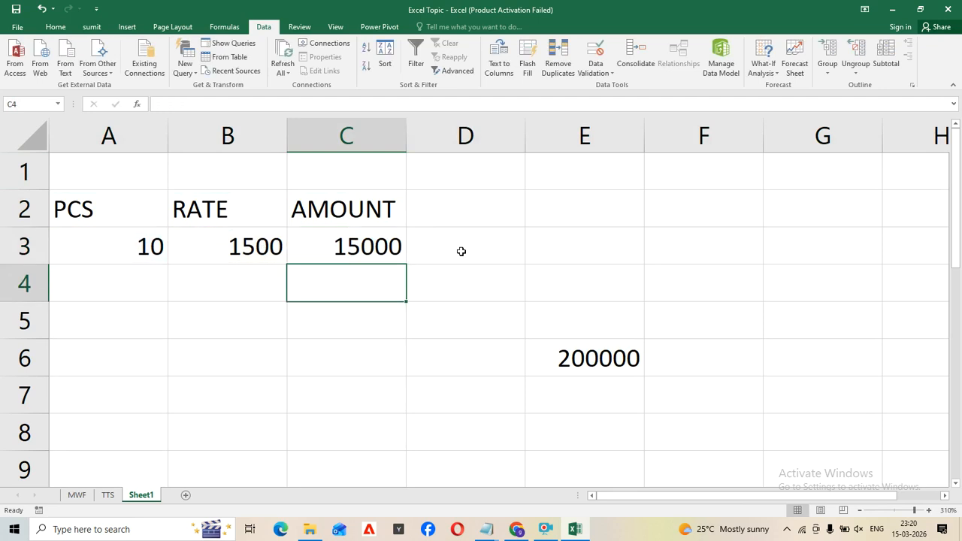
Run Goal Seek to bring the amount in C3 to 200000 by changing the PCS cell A3, and accept the solution.
left_click(374, 244)
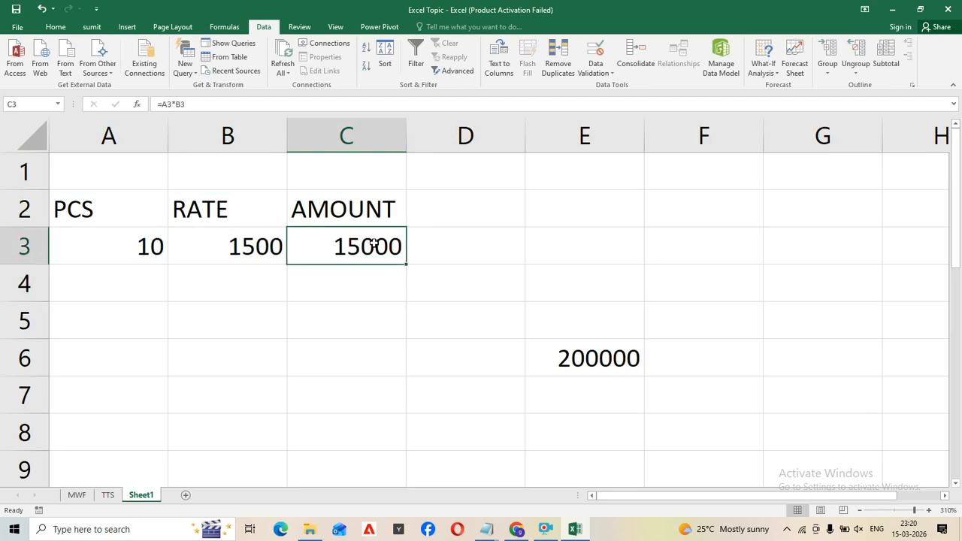
left_click(763, 66)
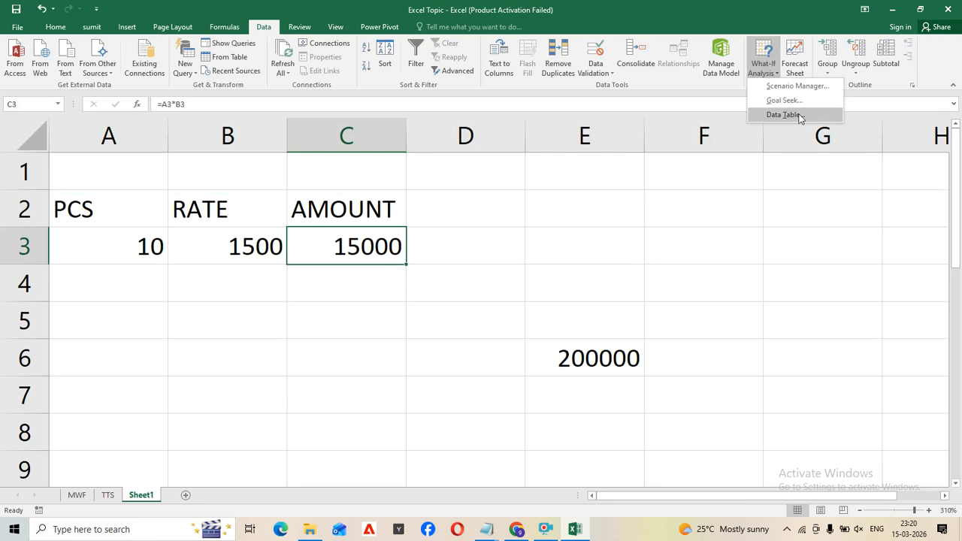
left_click(784, 100)
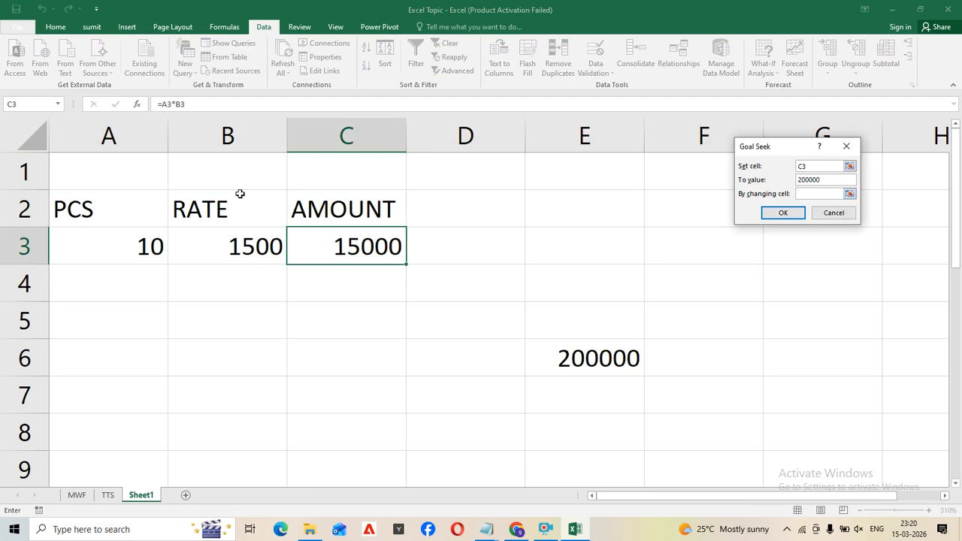
left_click(124, 241)
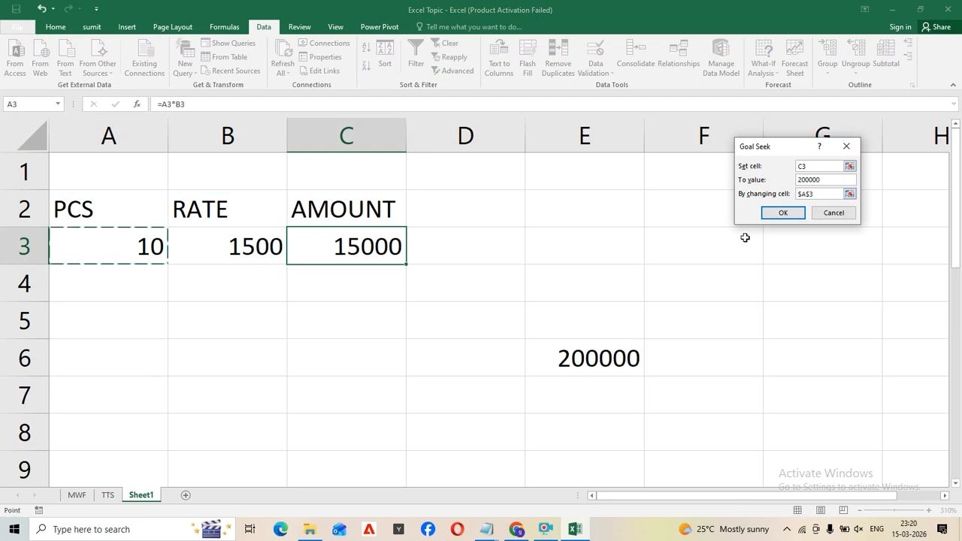
left_click(783, 215)
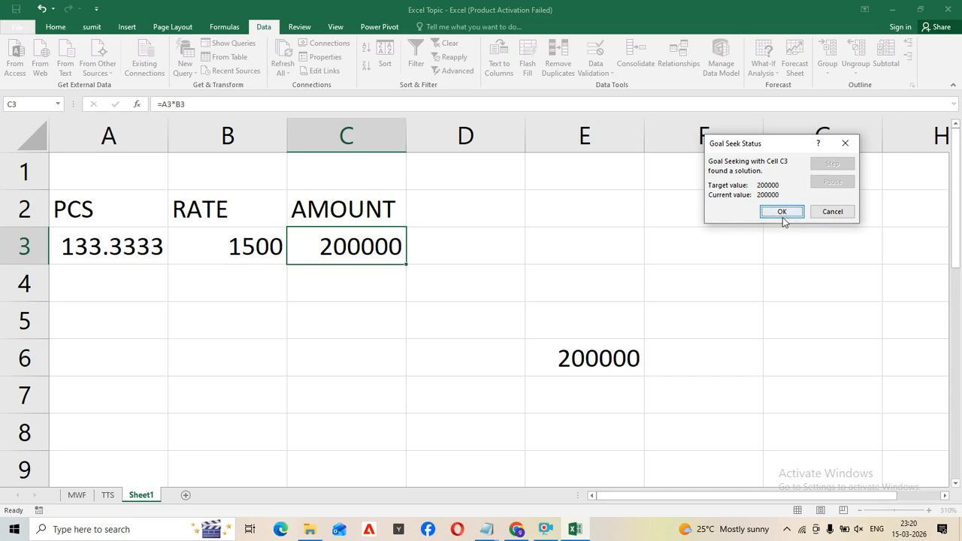
left_click(783, 212)
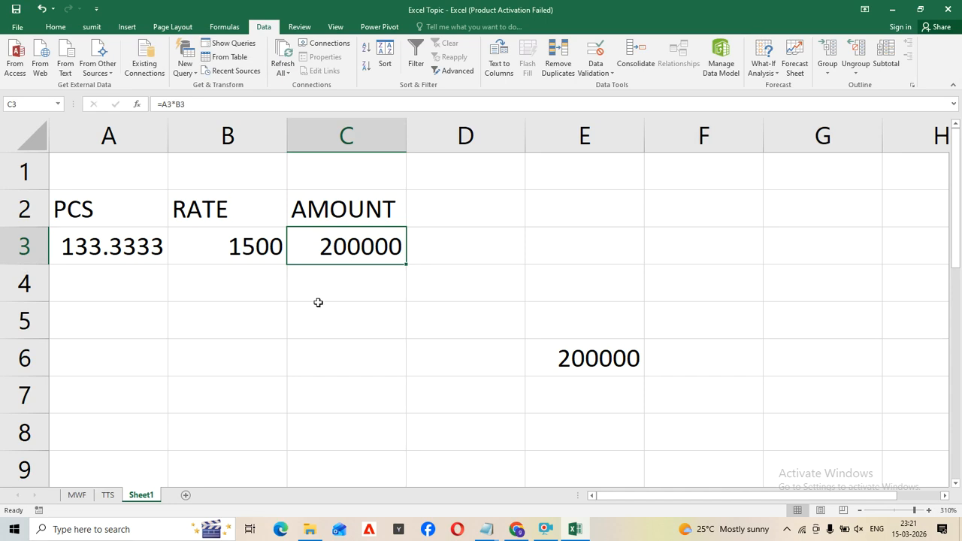
Close the Excel Topic workbook and open the Consolidate workbook from the Excel folder.
left_click(948, 9)
left_click(481, 275)
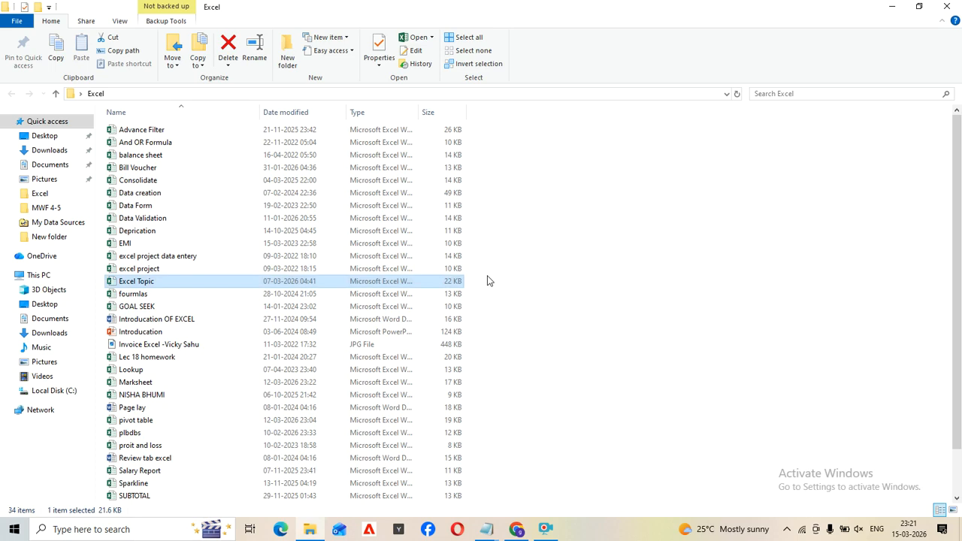
double_click(138, 180)
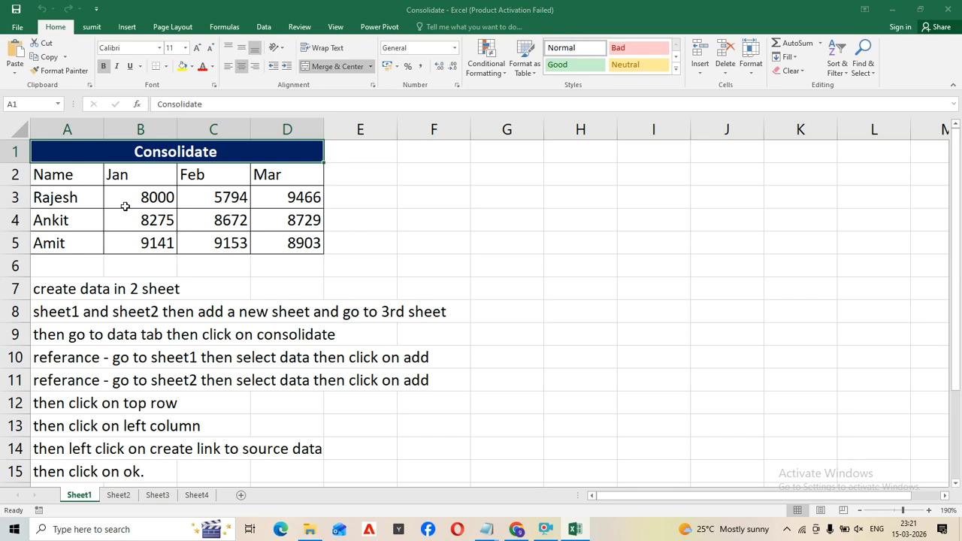
left_click(630, 125)
scroll(304, 241, "down", 2)
scroll(304, 241, "up", 2)
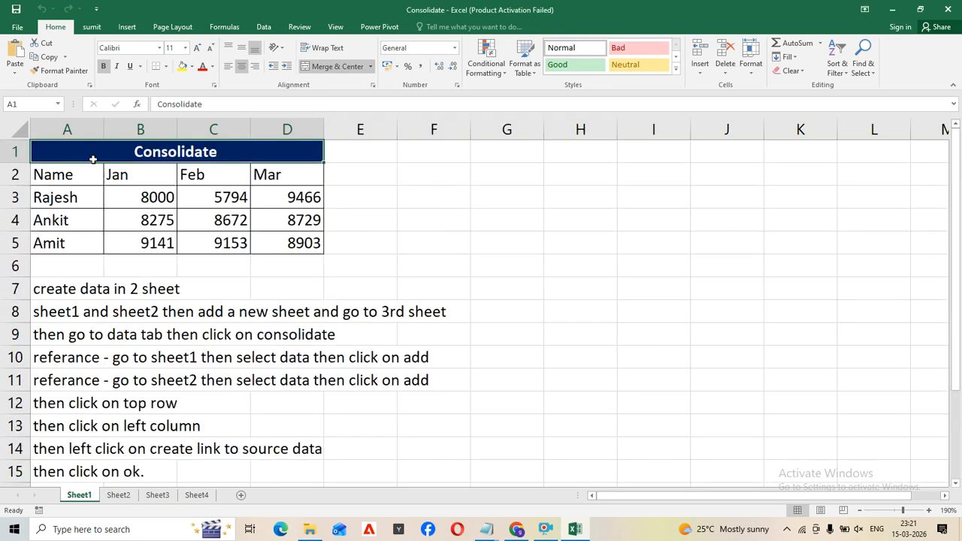
left_click(540, 266)
scroll(539, 266, "down", 3)
scroll(539, 265, "up", 3)
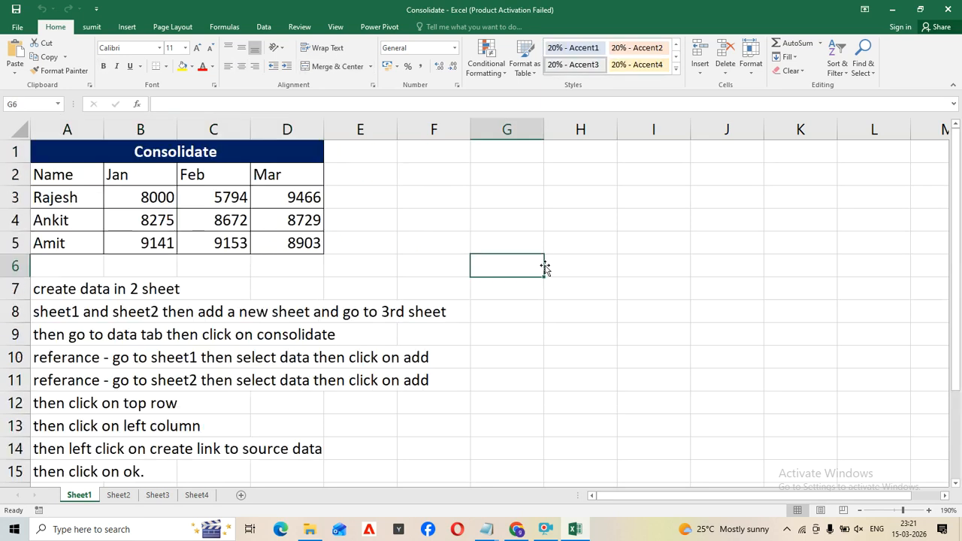
Freeze the top row of Sheet1 to test it against the scrolling rows, and unfreeze the panes.
left_click(208, 154)
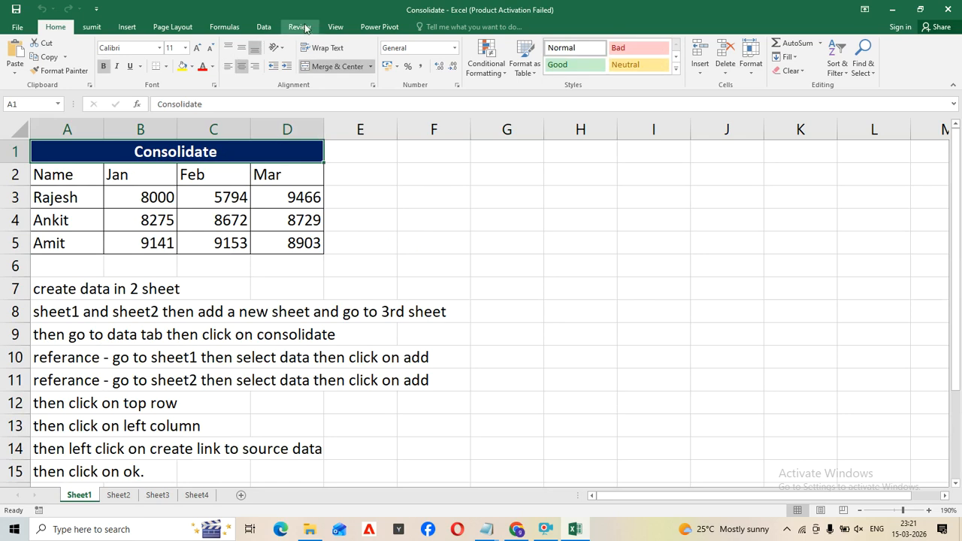
left_click(336, 27)
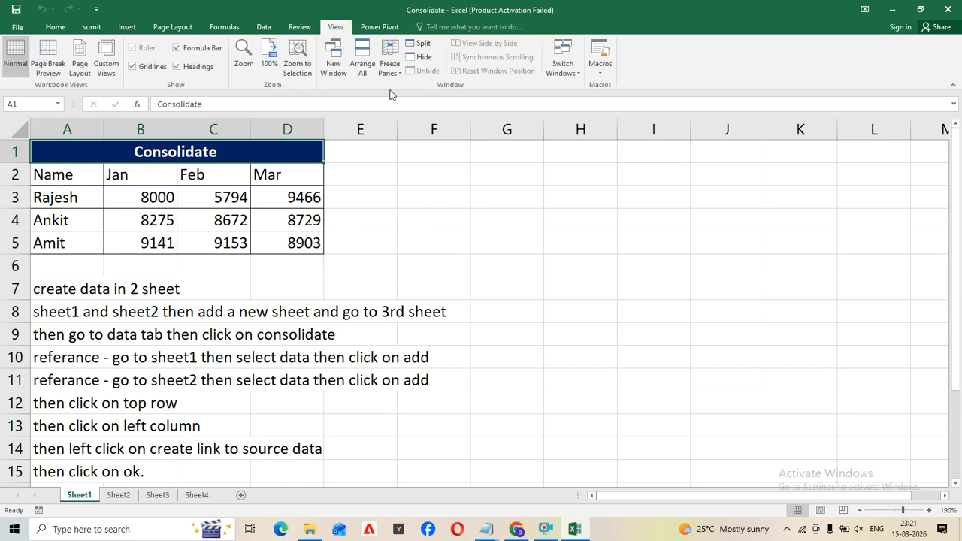
left_click(389, 60)
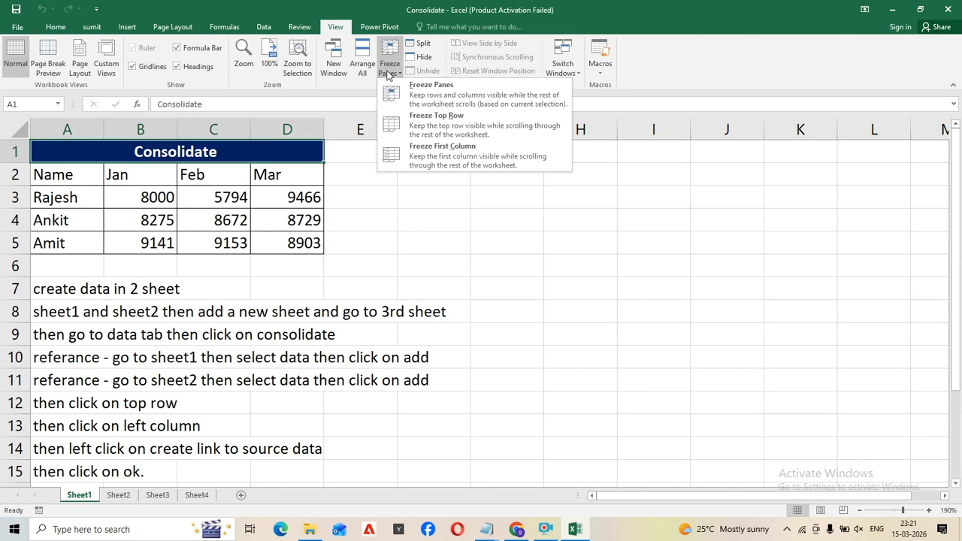
left_click(442, 124)
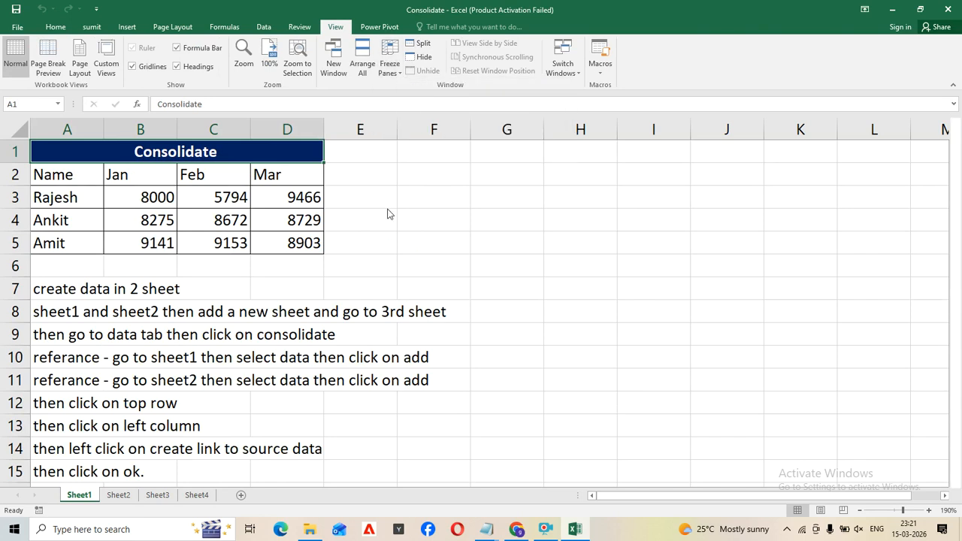
scroll(387, 208, "down", 4)
scroll(387, 209, "down", 6)
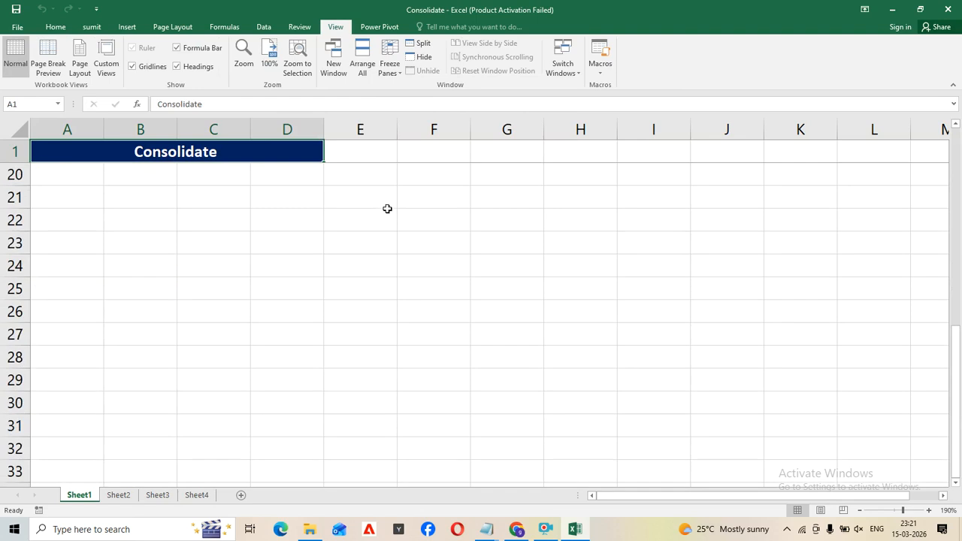
scroll(387, 208, "down", 8)
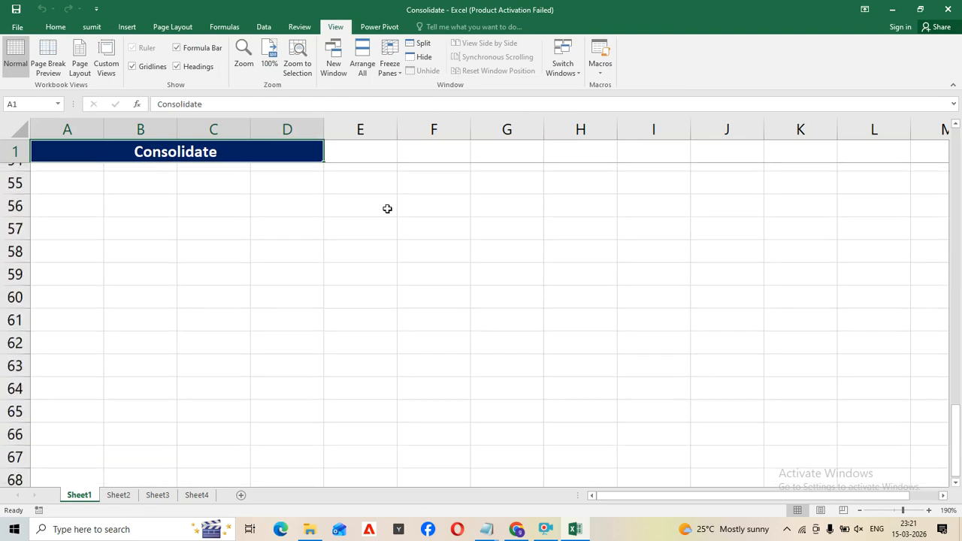
scroll(387, 208, "up", 17)
scroll(388, 208, "up", 4)
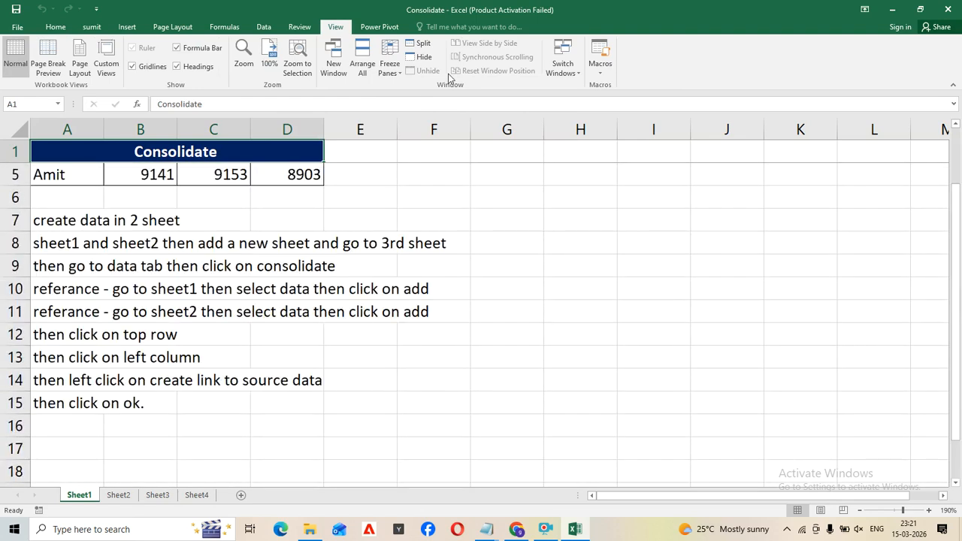
left_click(390, 67)
left_click(423, 94)
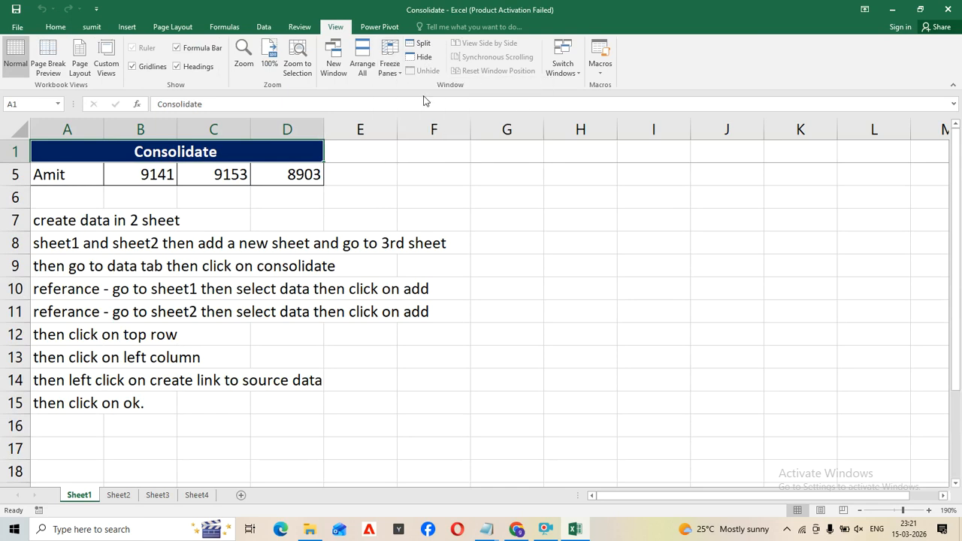
Close the Consolidate workbook, open the fourmlas workbook from the Excel folder and dismiss the activation wizard.
left_click(957, 7)
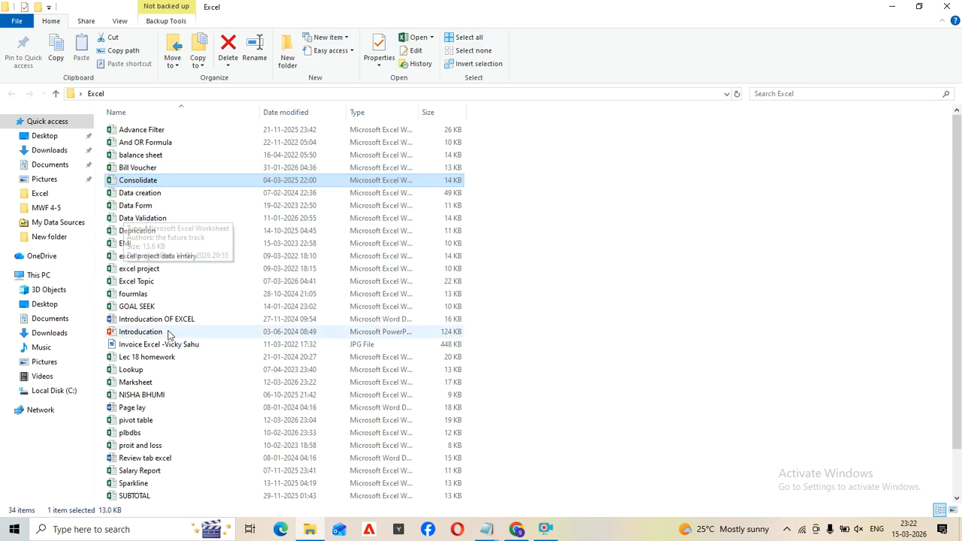
double_click(133, 294)
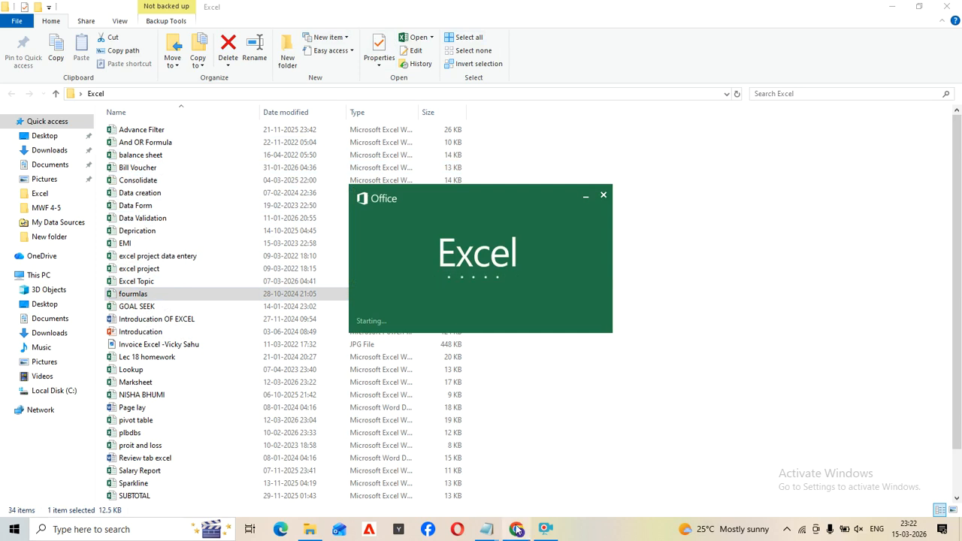
mouse_move(548, 530)
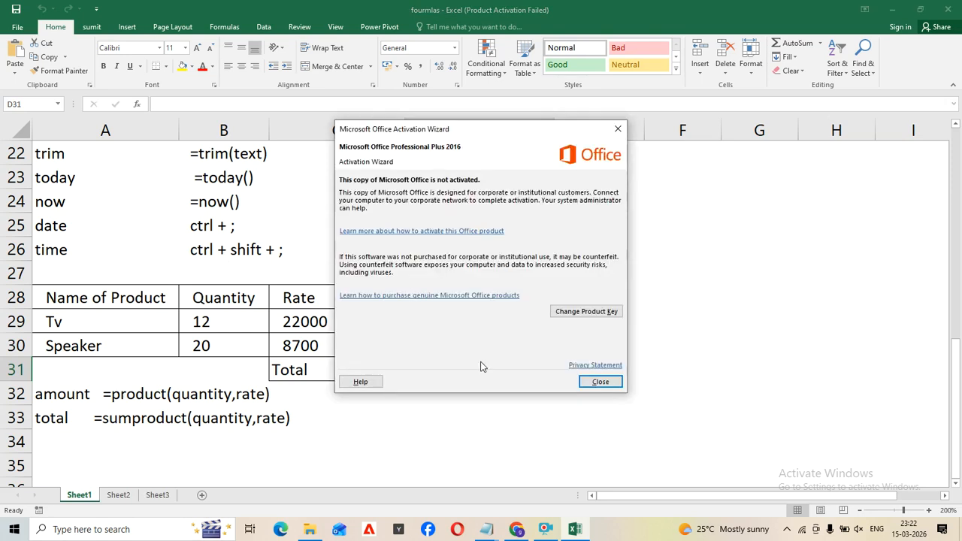
left_click(586, 388)
scroll(335, 249, "up", 7)
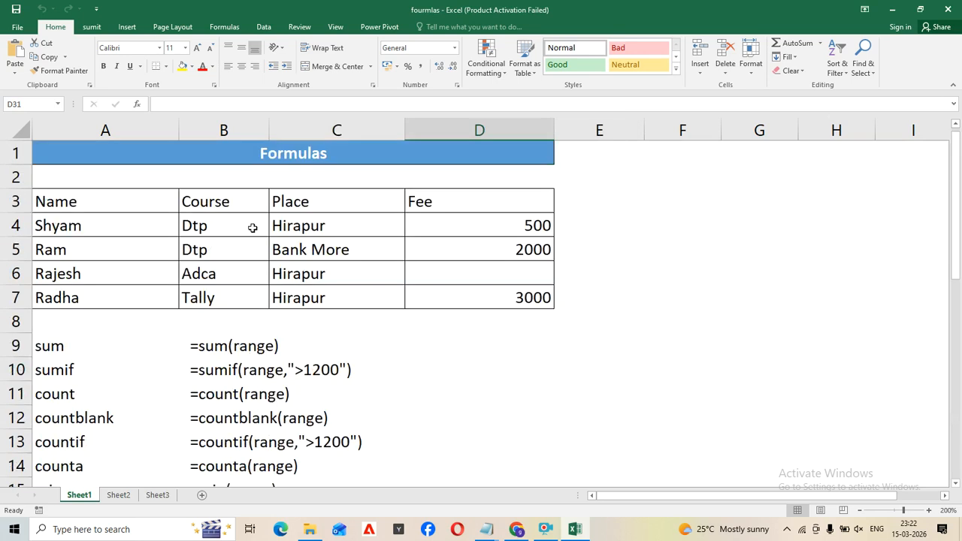
Calculate the total of the Fee column in G9 with =SUM(D4:D7).
left_click(600, 365)
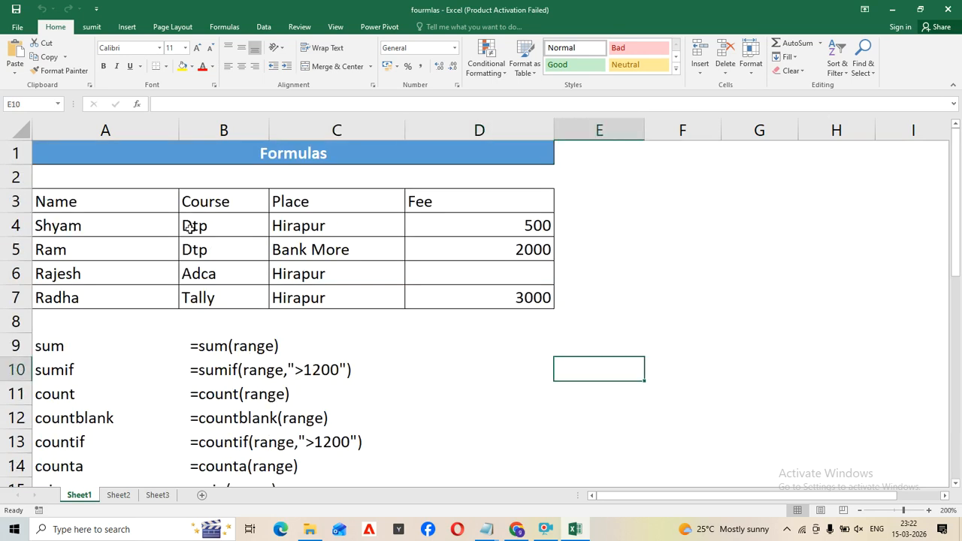
left_click(722, 353)
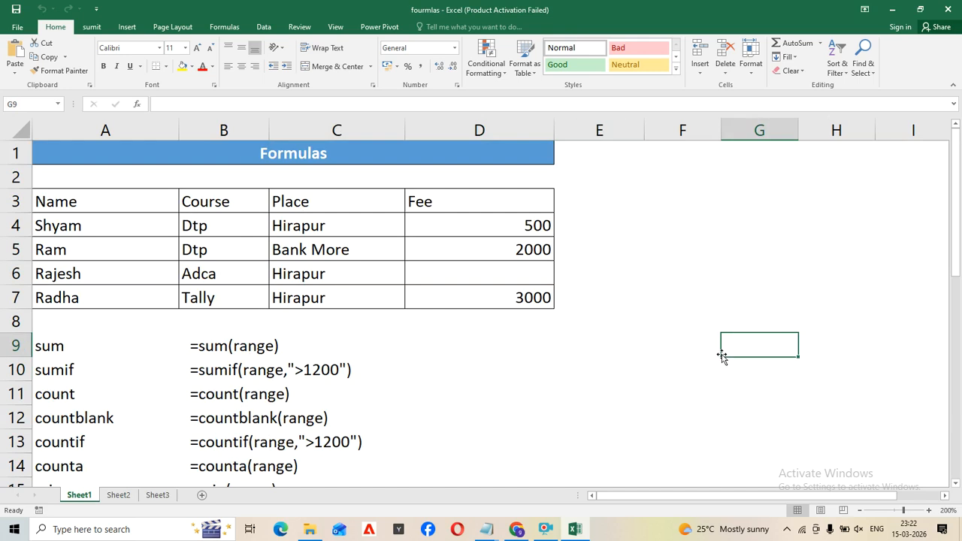
double_click(720, 356)
type("=S")
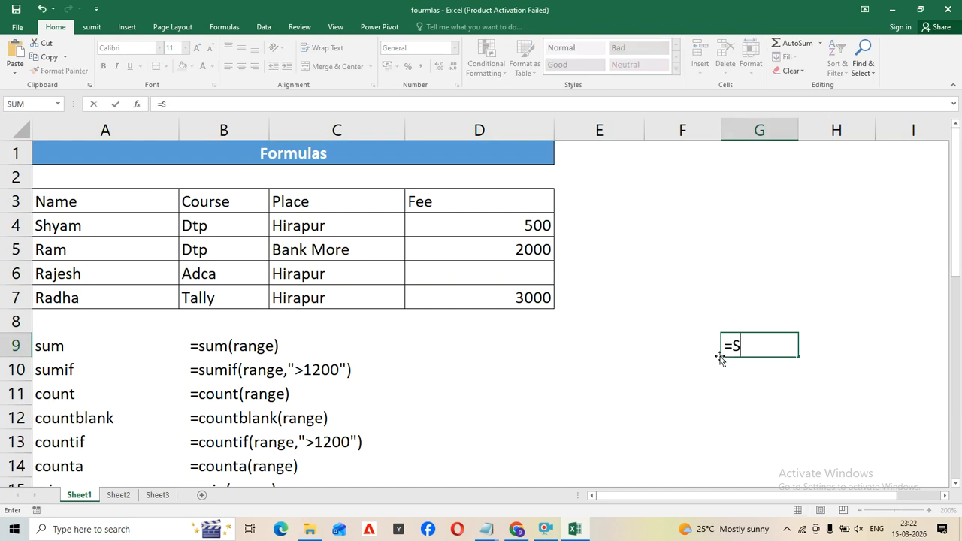
type("UM(")
left_click_drag(481, 219, 474, 301)
type(")")
key("Return")
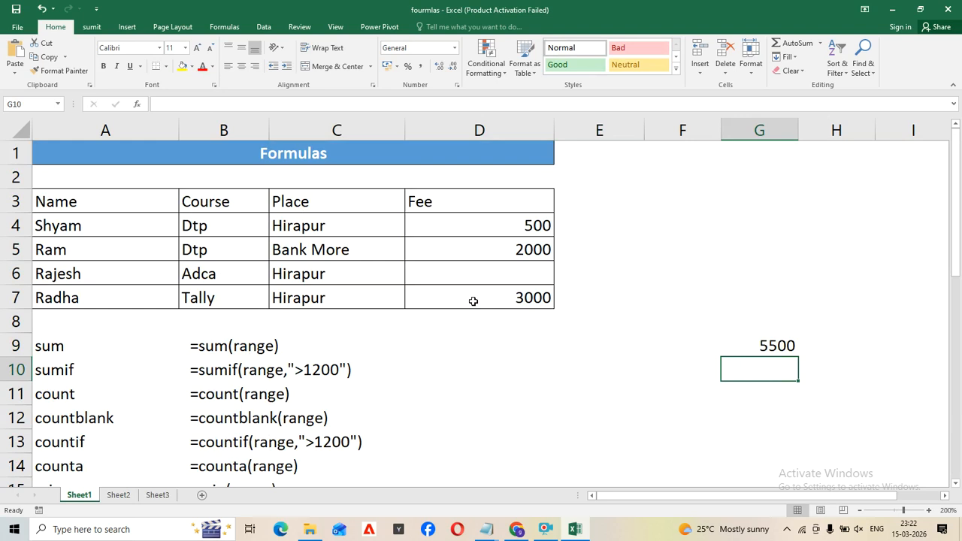
Total the fees of the Dtp course in G10 with =SUMIF(B4:B7,"DTP",D4:D7).
type("=SUMIF(")
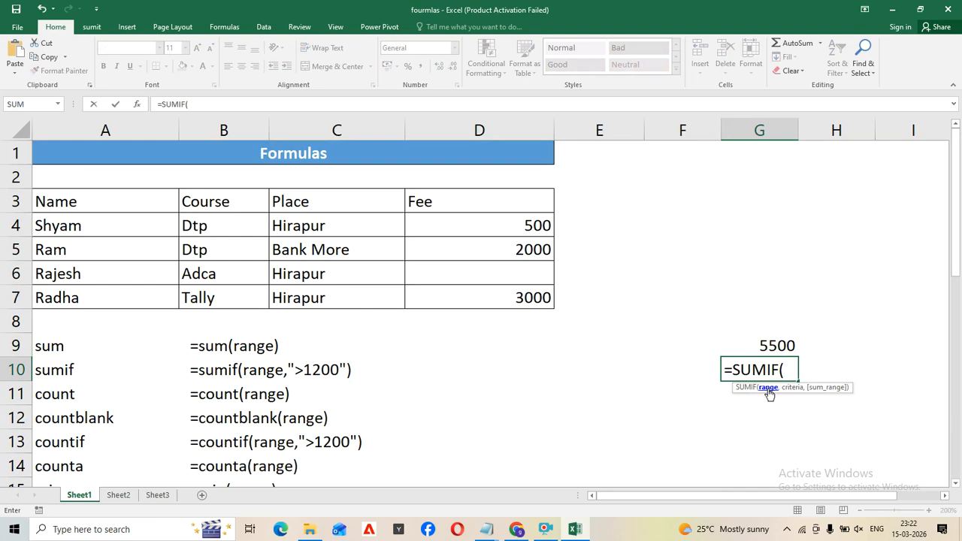
left_click_drag(221, 229, 220, 298)
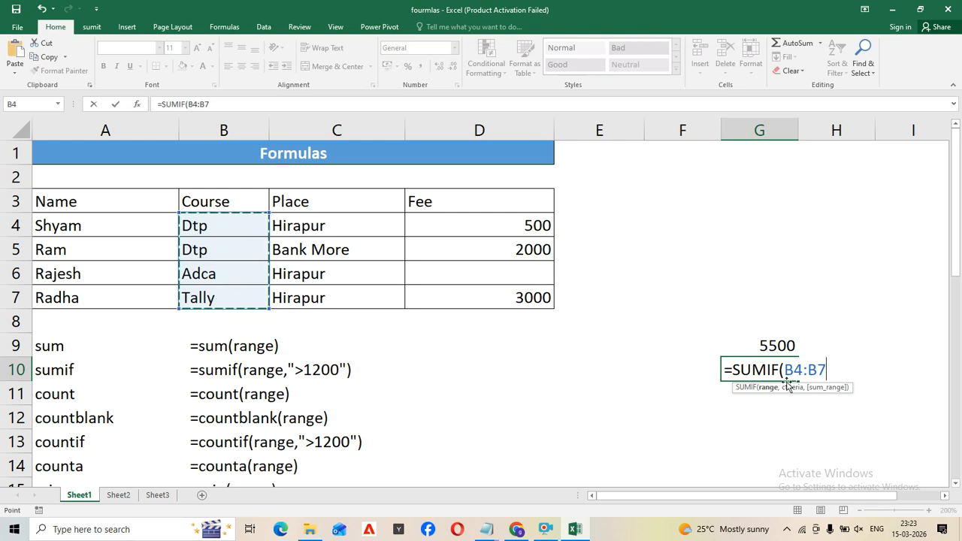
type(",")
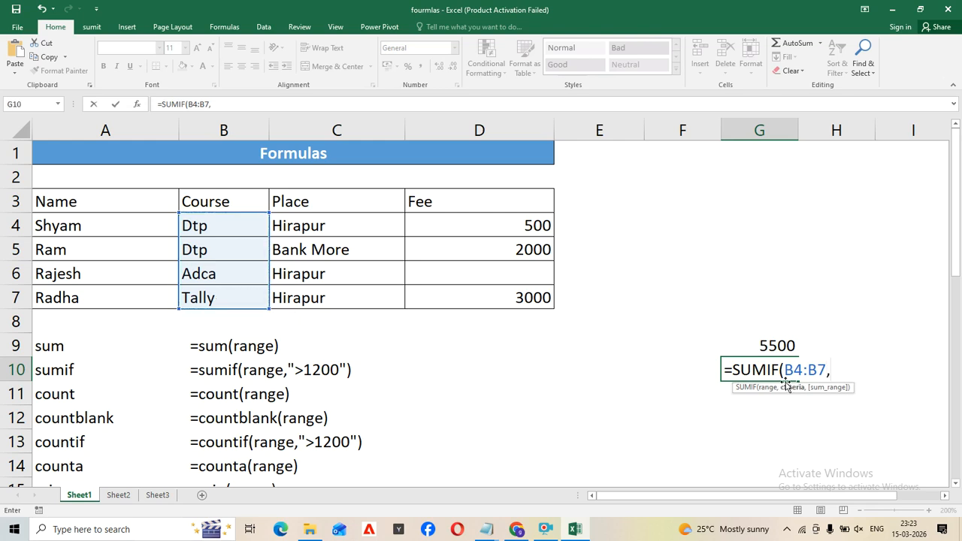
type("\"DTP\"")
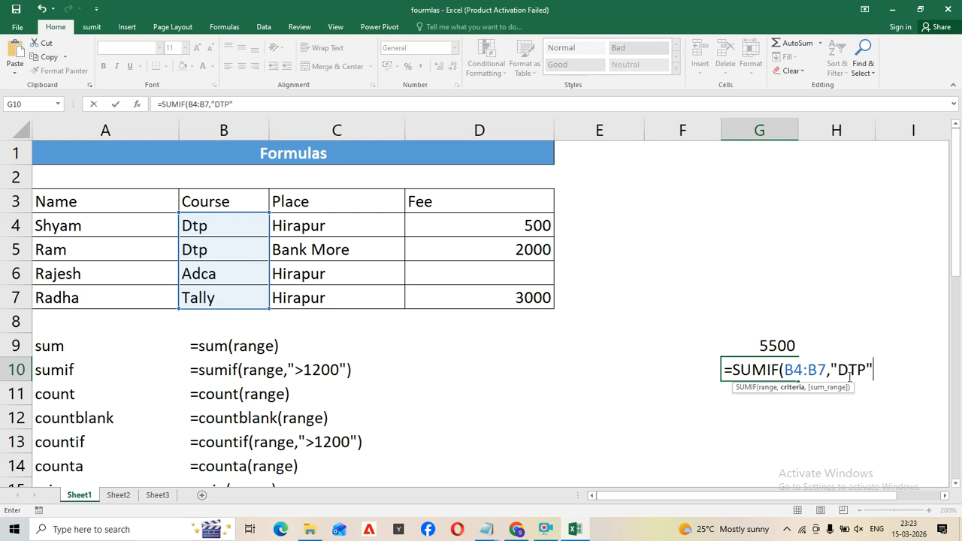
type(",")
left_click_drag(489, 223, 489, 300)
type(")")
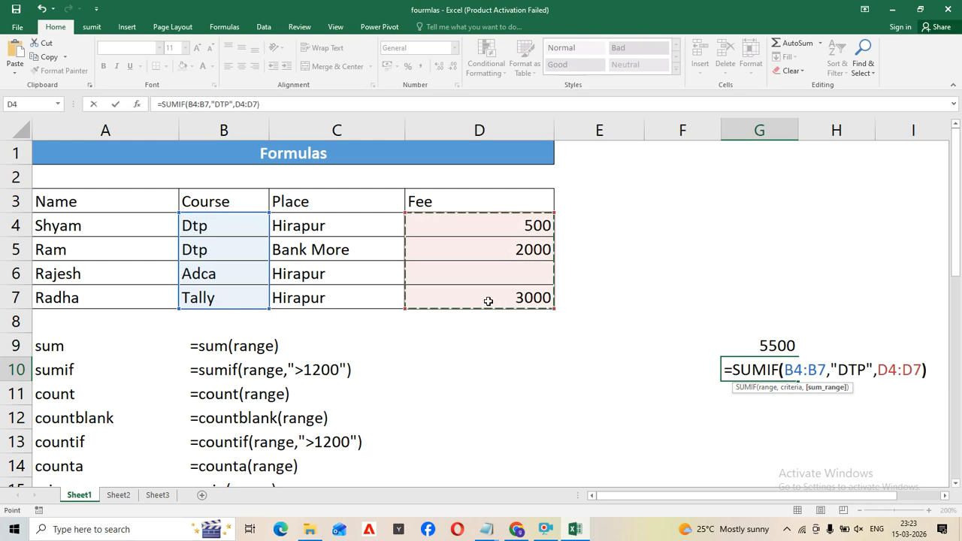
key("Return")
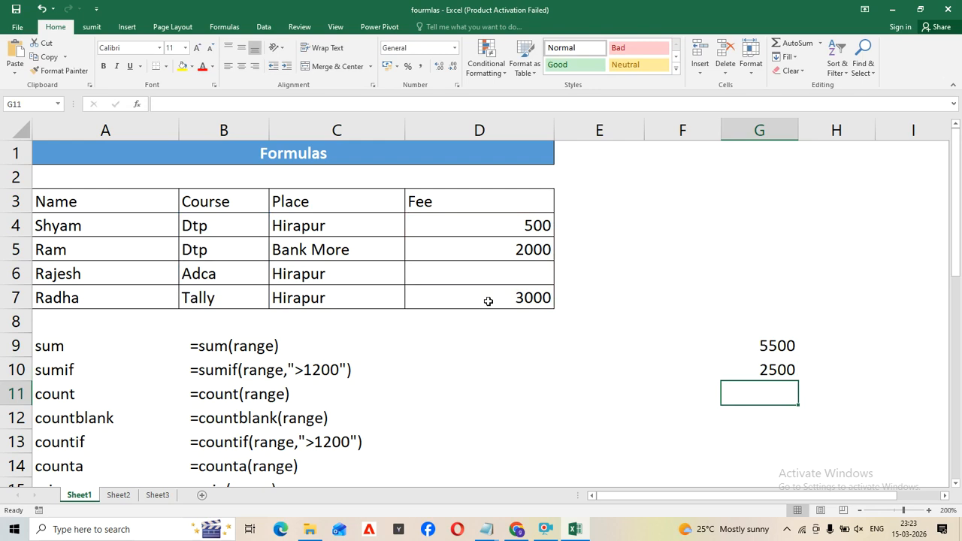
Compare the Tally and Dtp course rows with their fees to check which ones the SUMIF adds.
left_click_drag(233, 300, 511, 294)
left_click(514, 296)
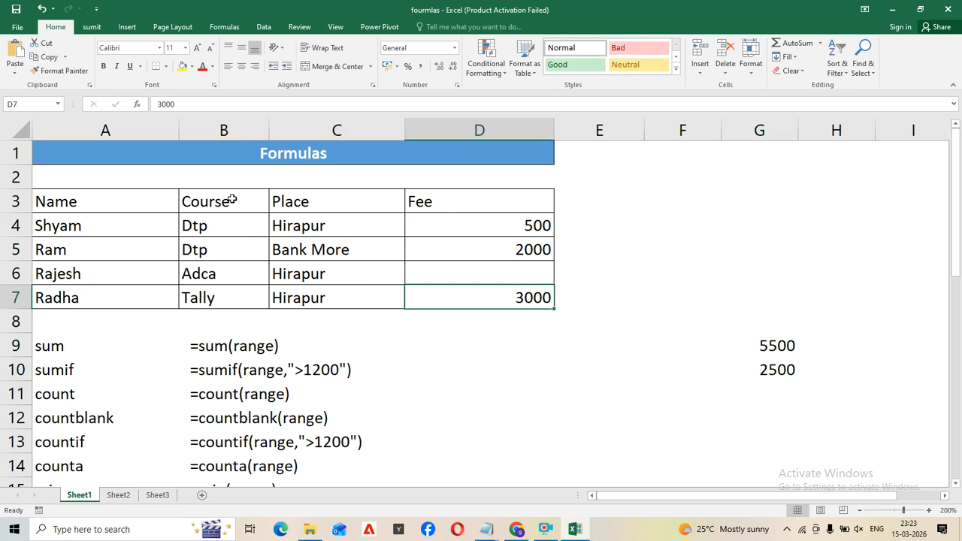
left_click_drag(210, 224, 258, 250)
left_click(540, 228)
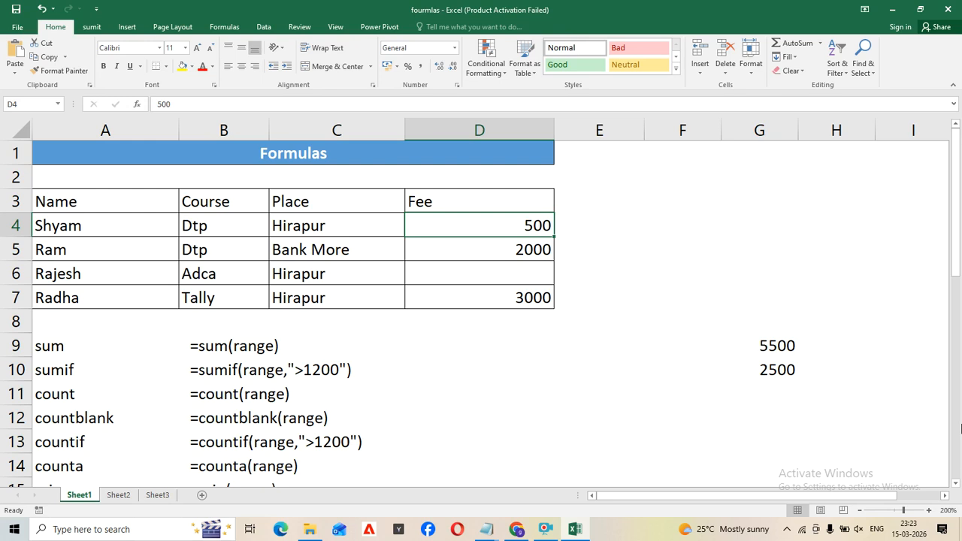
left_click(511, 336)
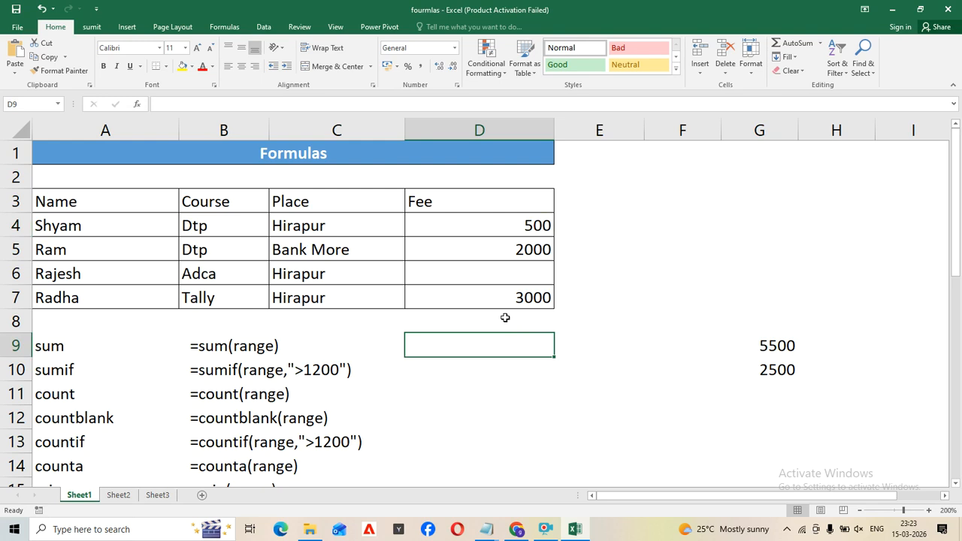
Clear the fee total from G9.
left_click_drag(758, 350, 759, 372)
key("BackSpace")
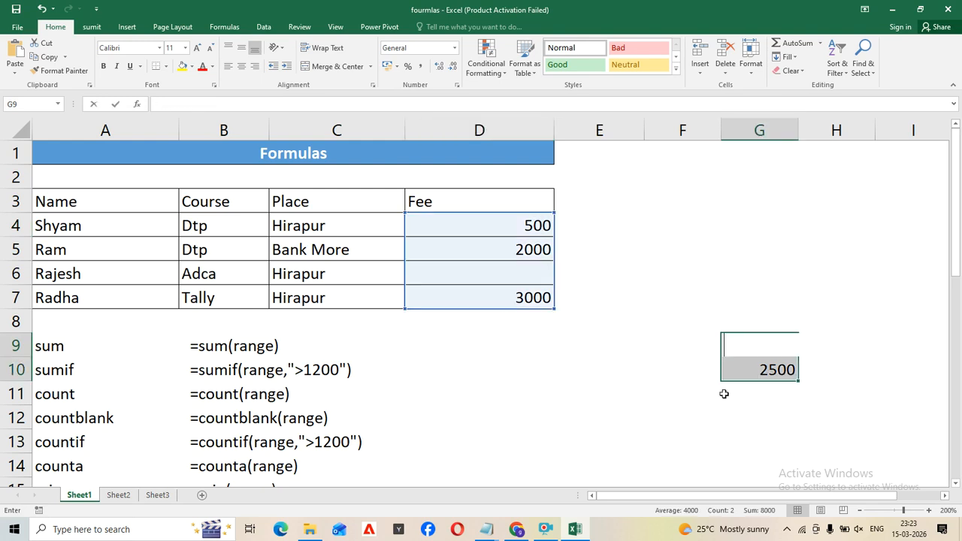
left_click(810, 370)
Replace the formula in G10 with =SUMIF(B4:B7,"DTP").
left_click(770, 370)
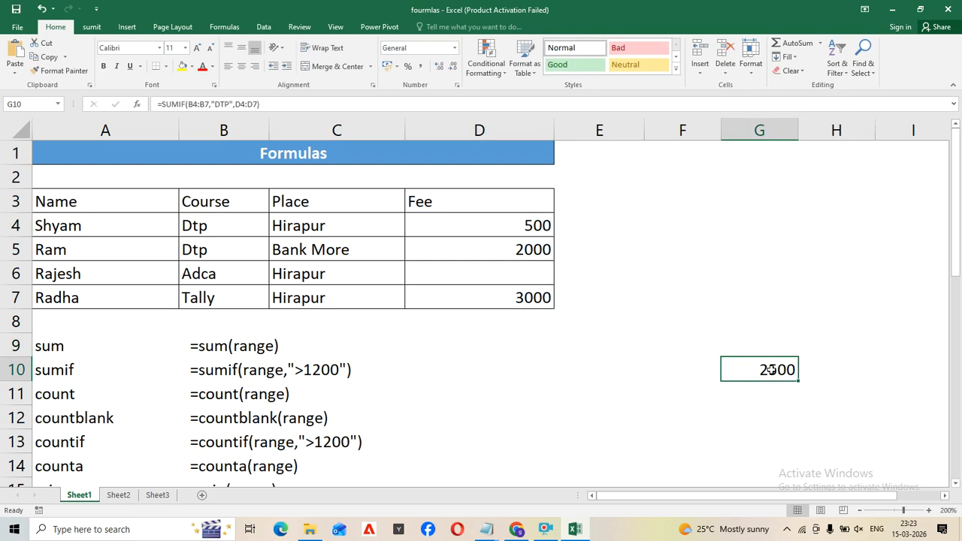
type("=")
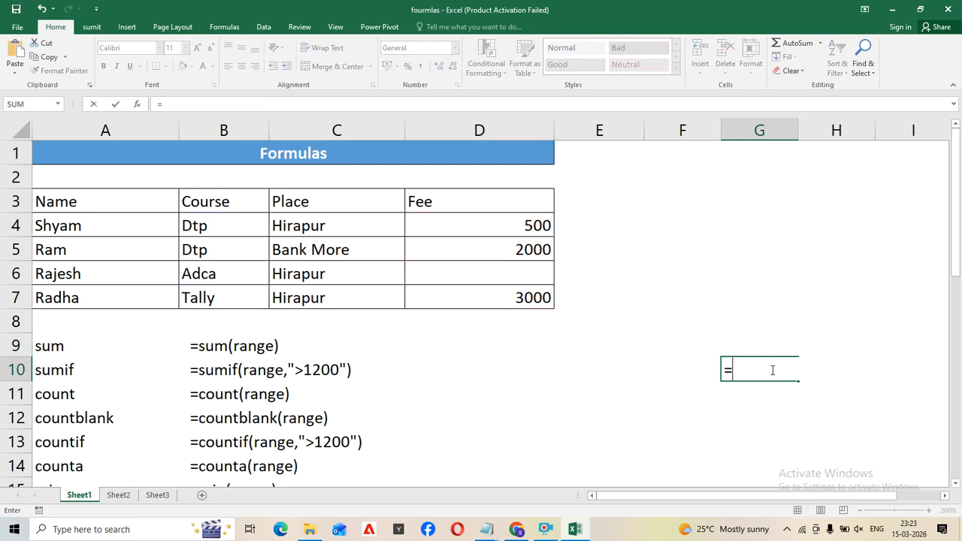
type("SUMIF(")
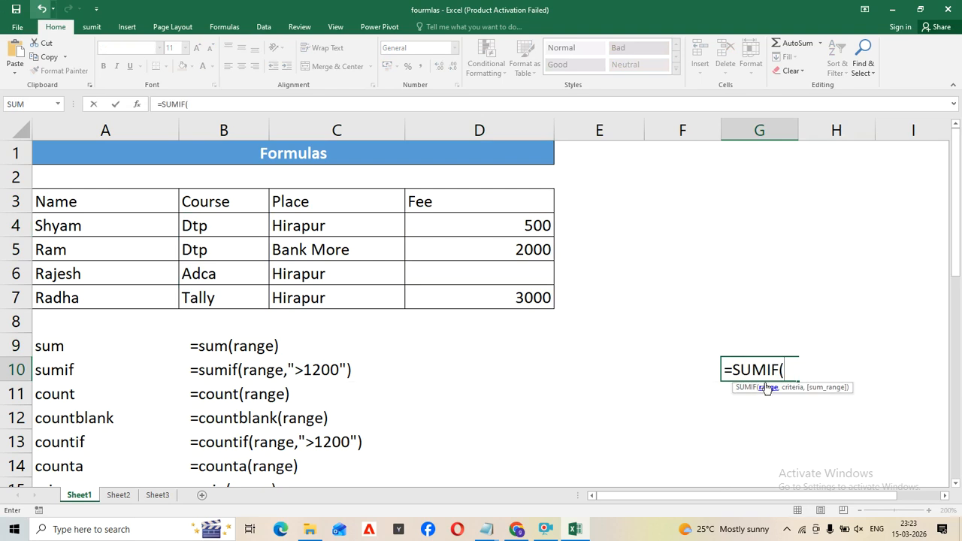
left_click_drag(224, 227, 231, 302)
type(",")
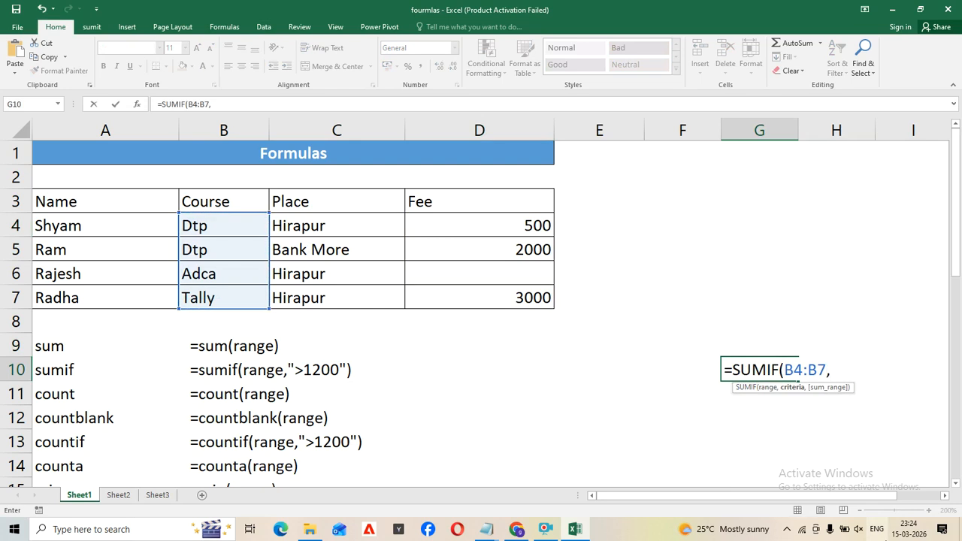
type("\"DTP\"")
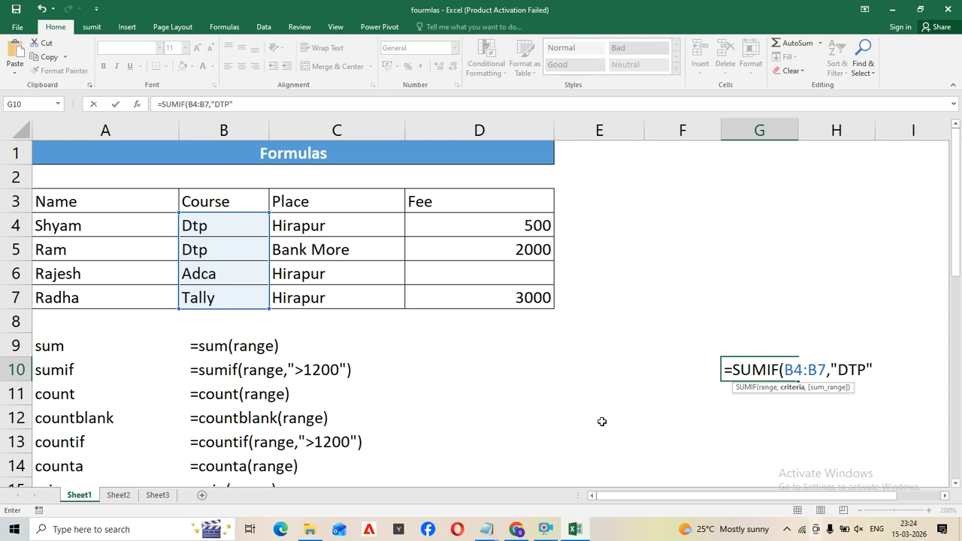
left_click_drag(439, 225, 434, 306)
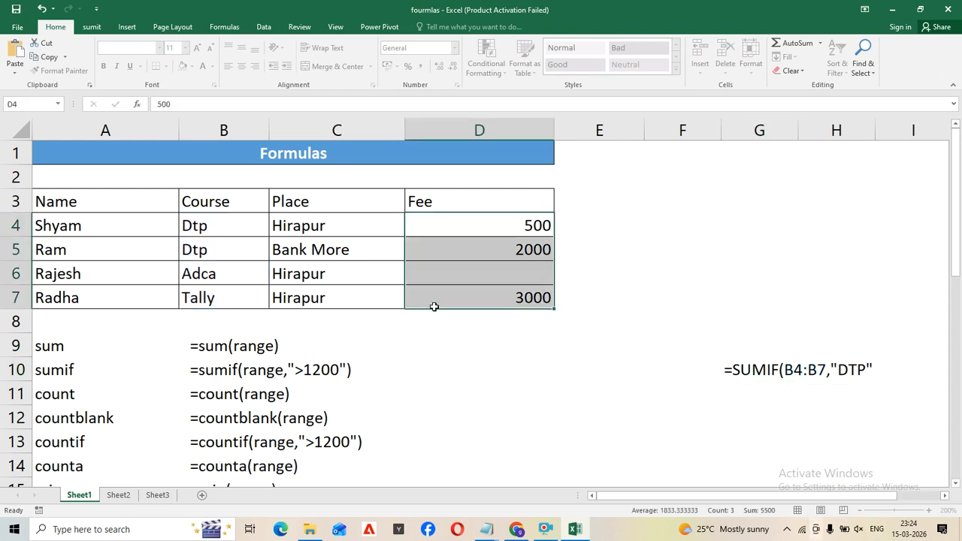
key("Return")
Add D4:D7 as the sum range of the SUMIF formula in G10, keeping the workbook open.
double_click(747, 370)
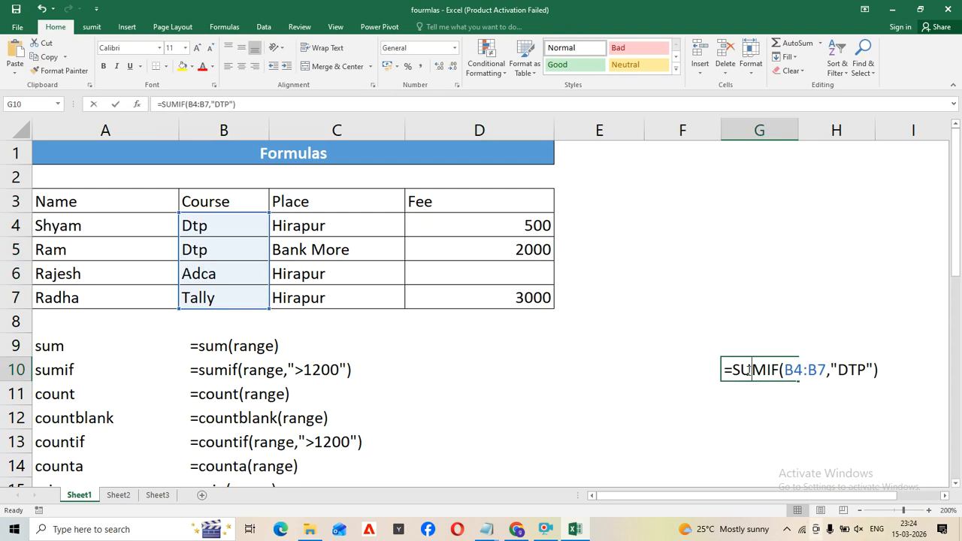
left_click(873, 370)
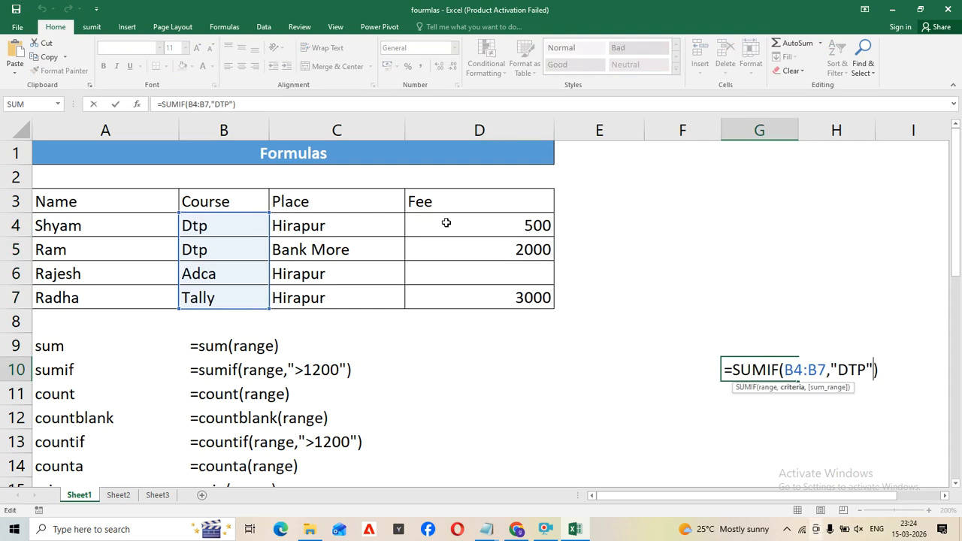
type(",")
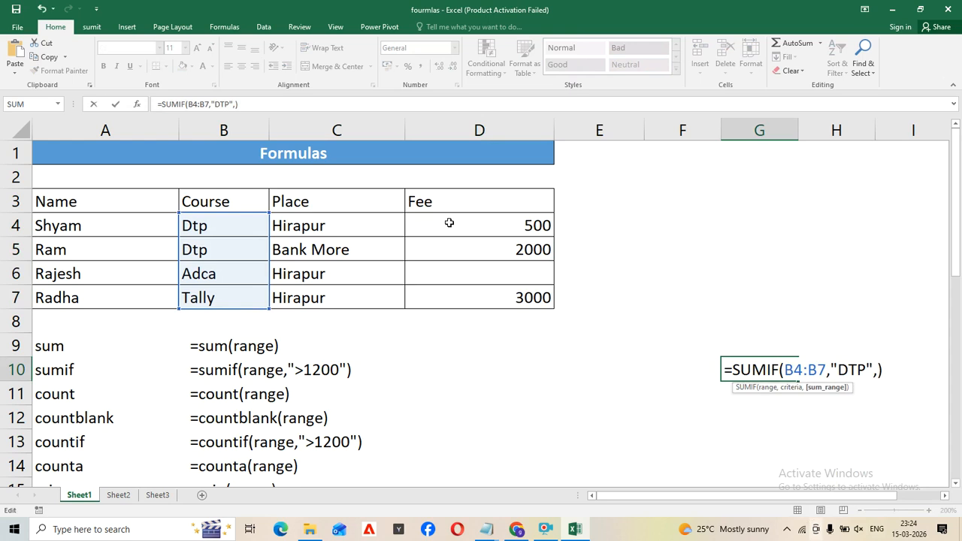
left_click_drag(454, 219, 456, 299)
key("Return")
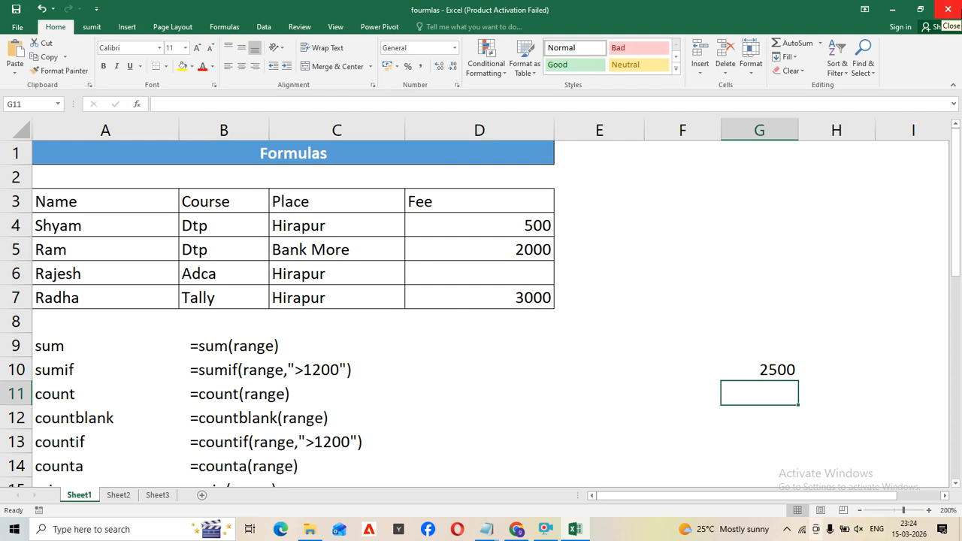
left_click(948, 9)
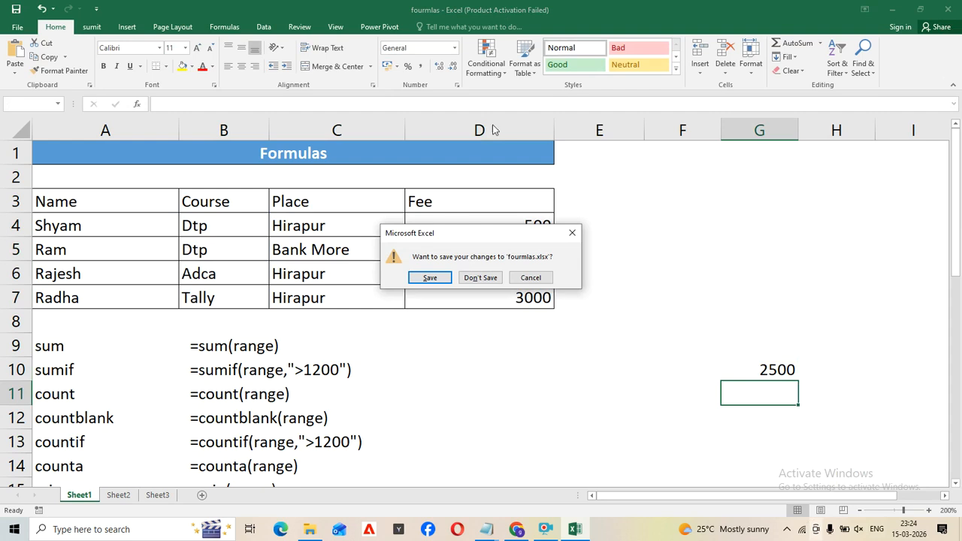
left_click(572, 233)
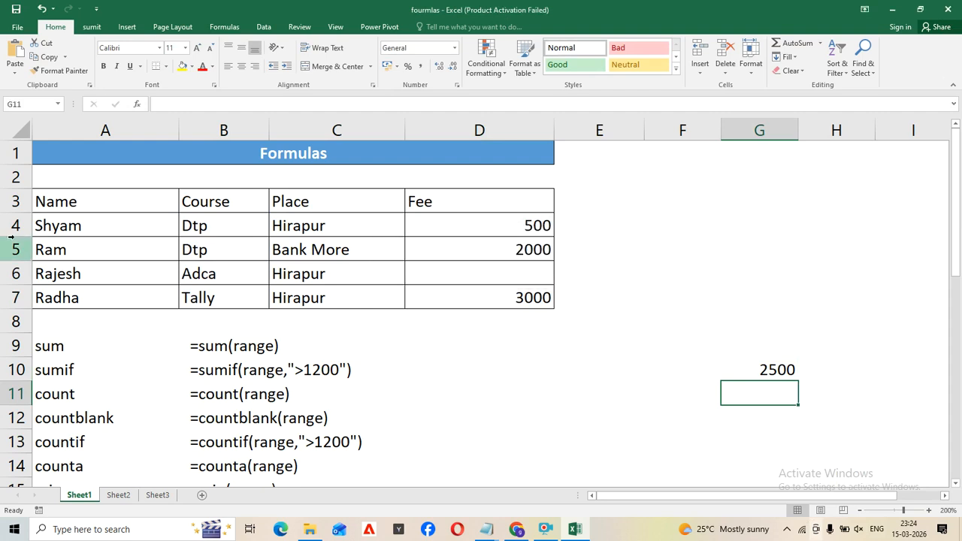
Copy the course fee table A3:D7 and paste it at A1 of a new blank workbook.
left_click_drag(70, 204, 501, 292)
key("ctrl+c")
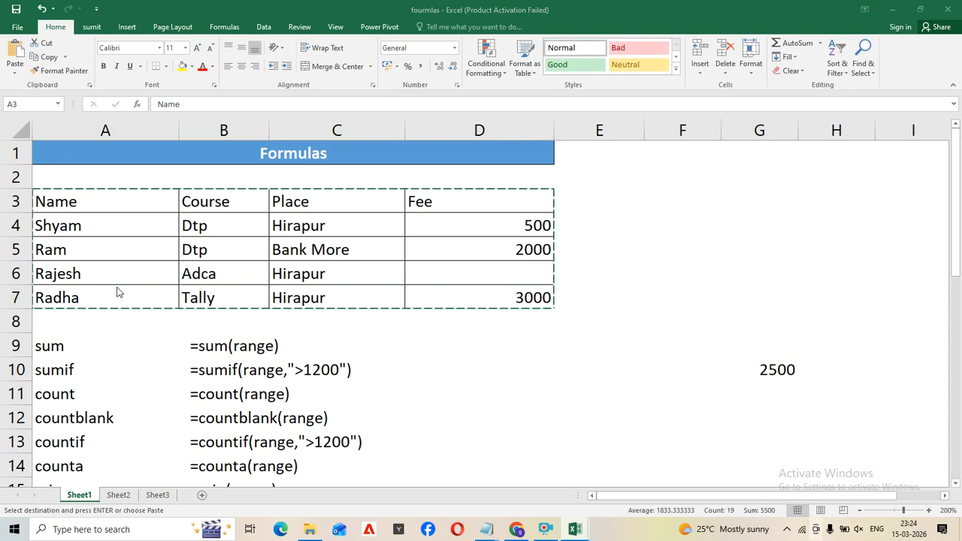
scroll(124, 279, "up", 4)
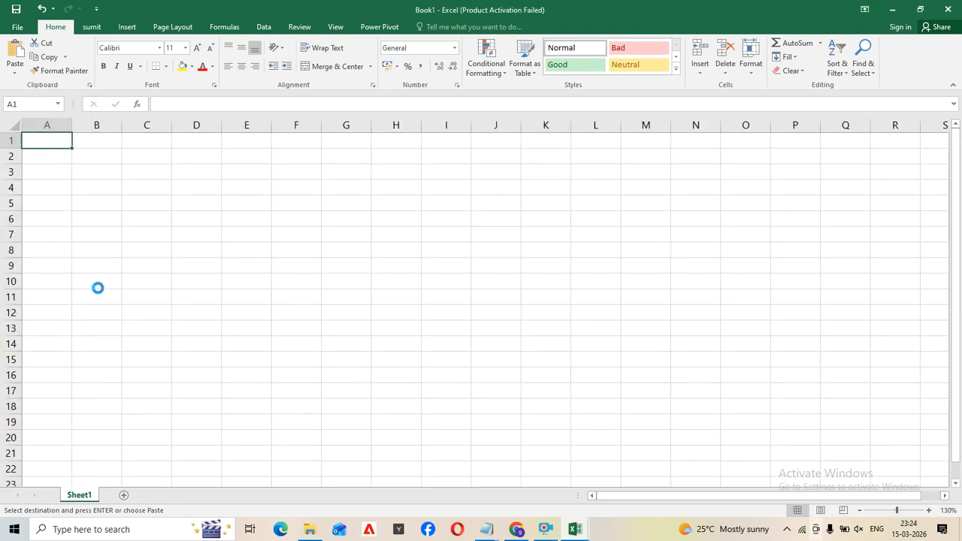
scroll(81, 282, "up", 5)
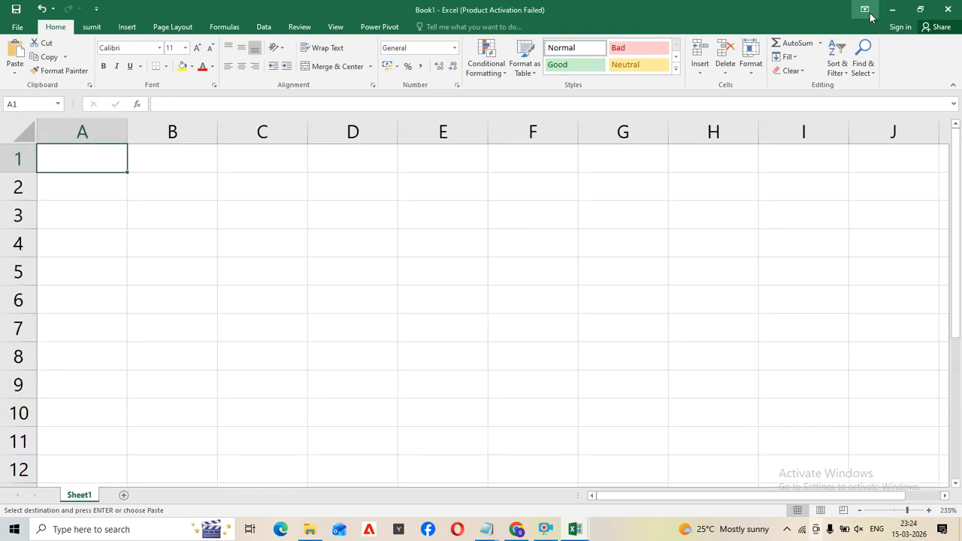
left_click(866, 10)
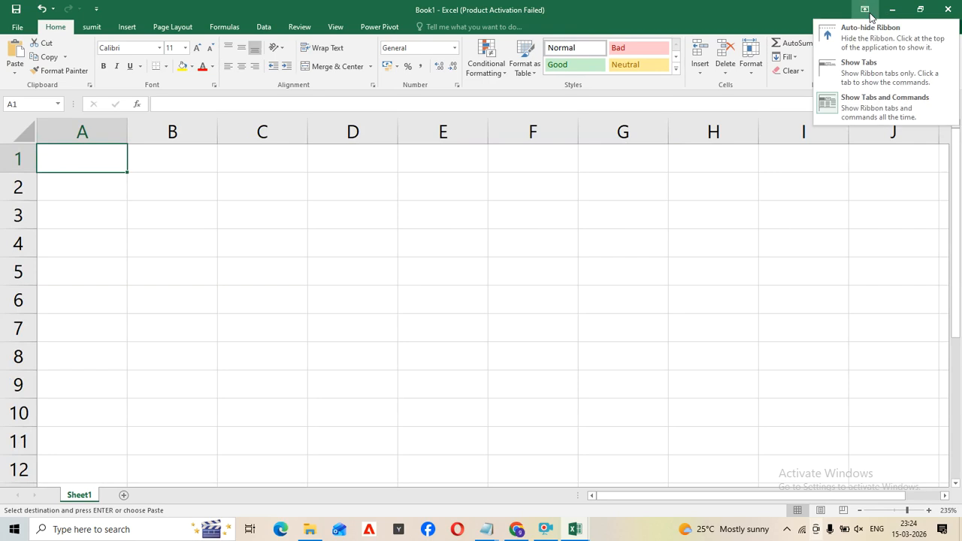
left_click(877, 67)
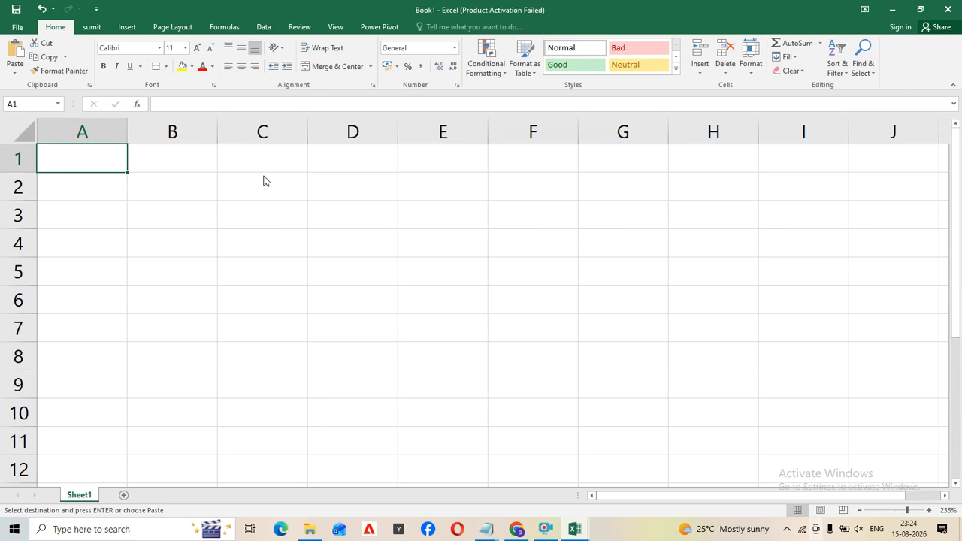
key("ctrl+v")
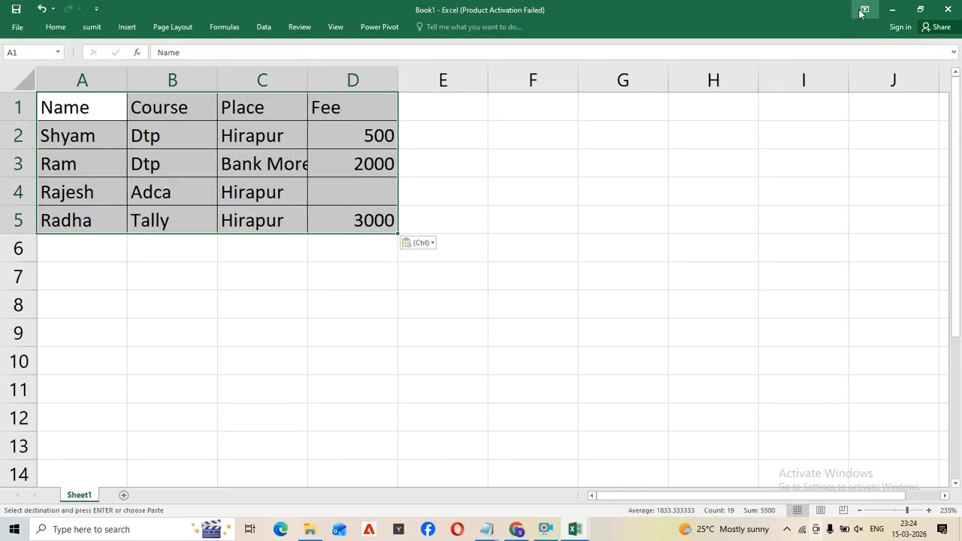
Restore the ribbon's tabs and commands and widen columns A to D equally around the pasted table.
left_click(864, 10)
left_click(856, 109)
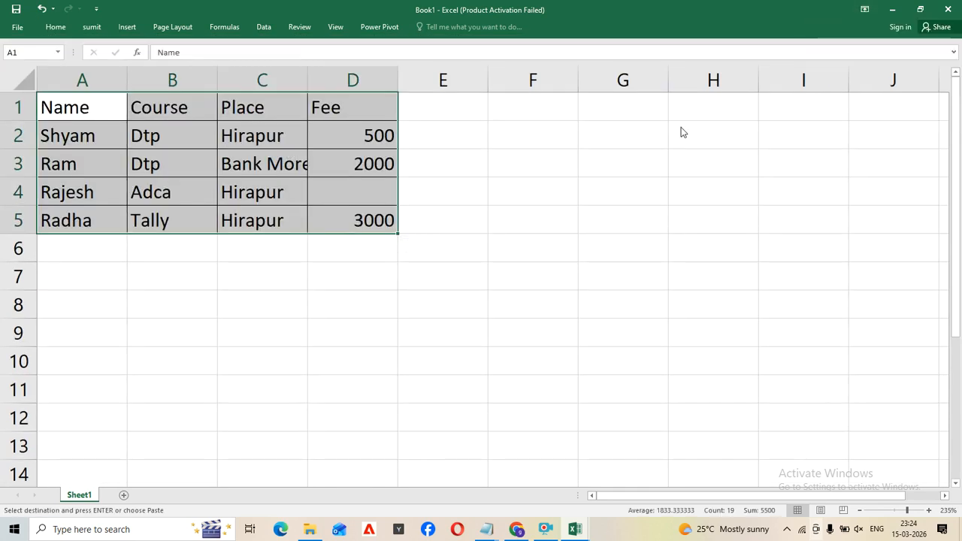
left_click_drag(101, 134, 472, 133)
left_click(453, 189)
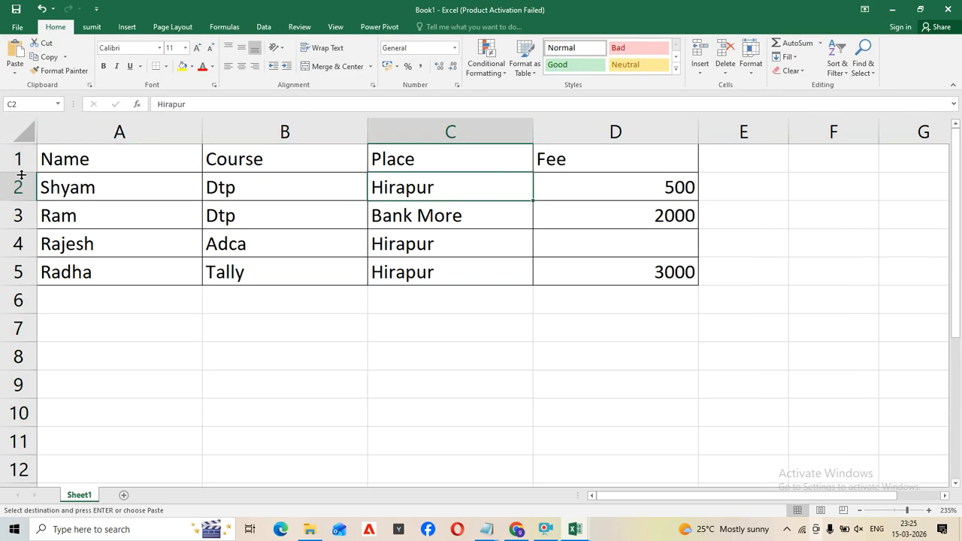
left_click(97, 291)
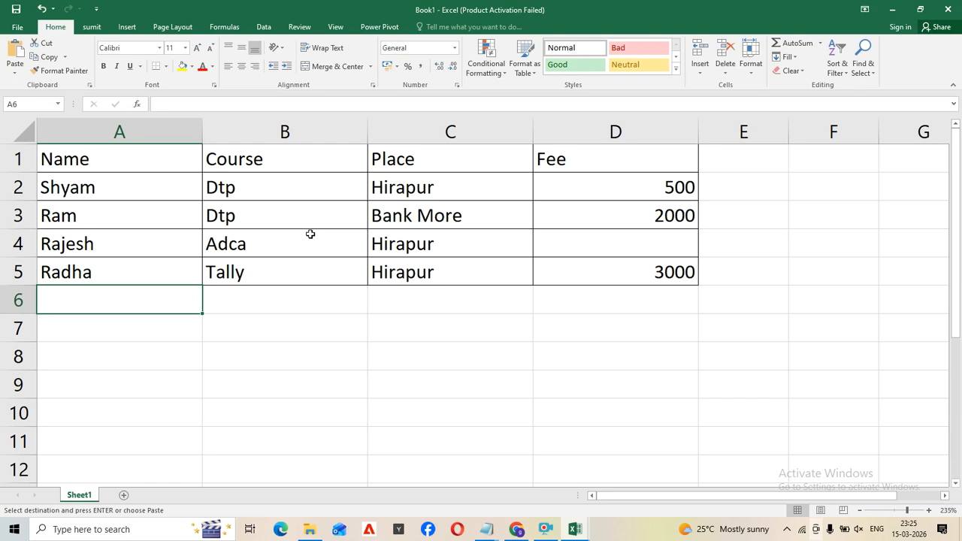
left_click(129, 356)
left_click_drag(112, 161, 670, 284)
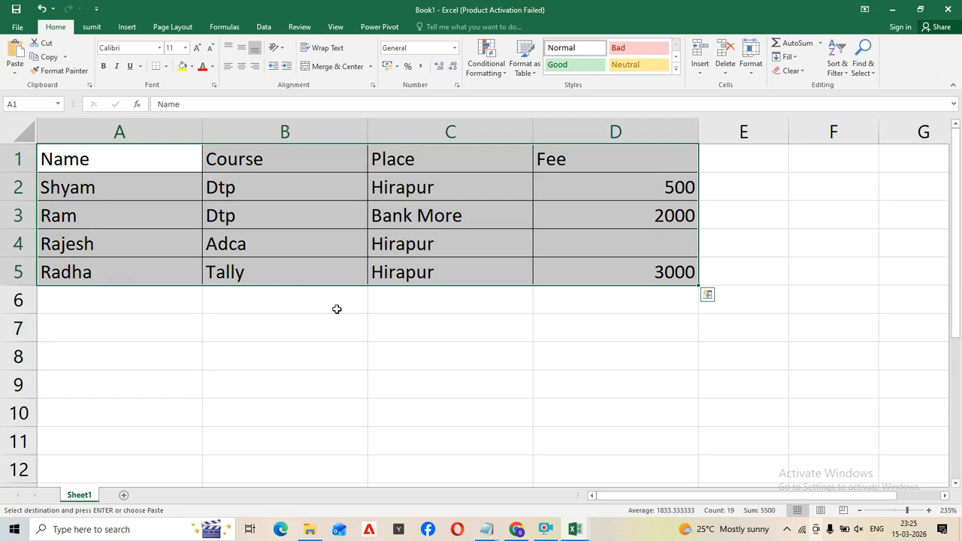
left_click(302, 354)
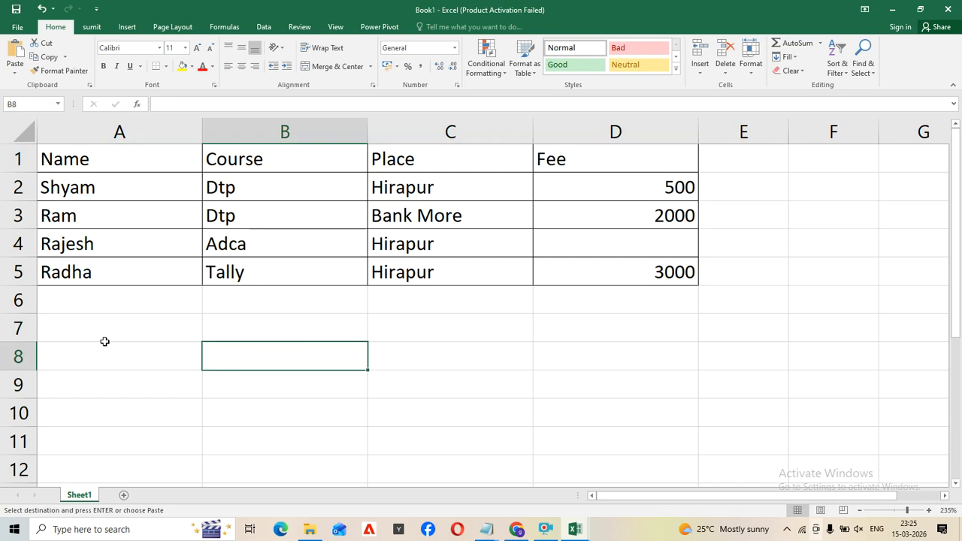
left_click(238, 318)
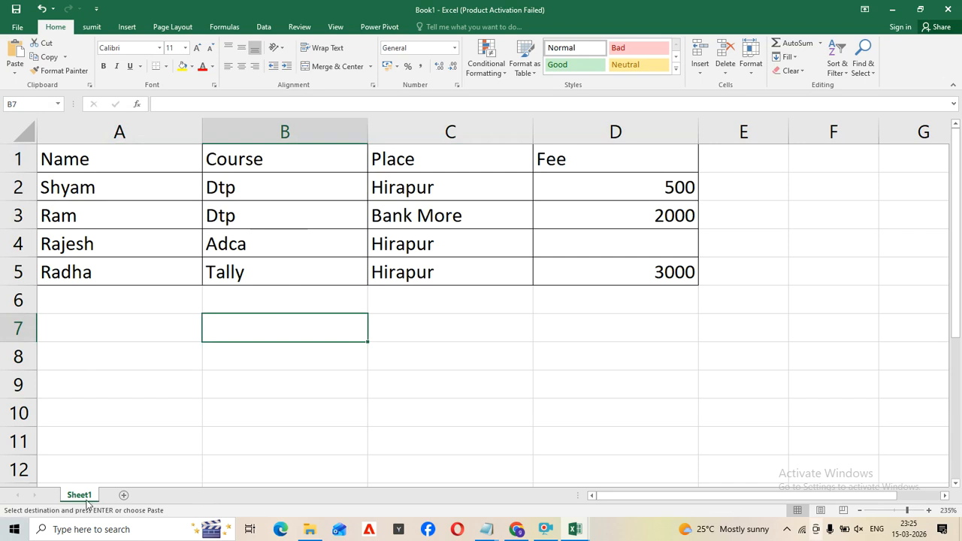
Add two worksheets, Sheet2 and Sheet3, to the new workbook and switch to Sheet2.
left_click(124, 495)
left_click(162, 495)
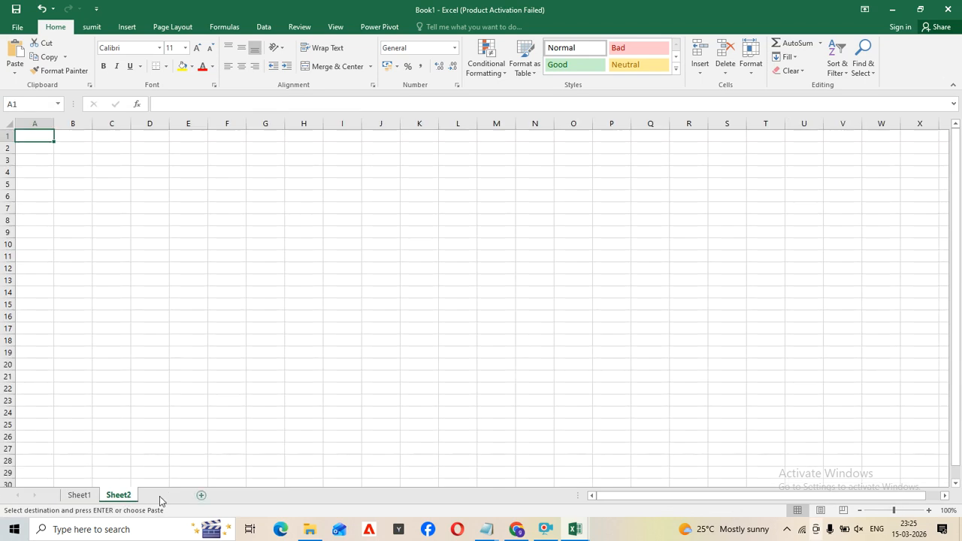
scroll(146, 335, "up", 8, "ctrl")
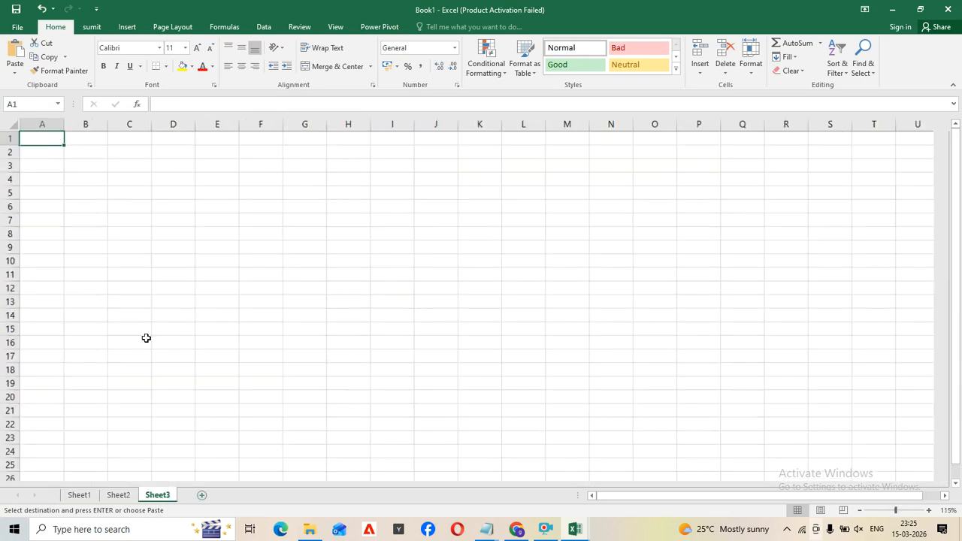
left_click(87, 497)
left_click(110, 499)
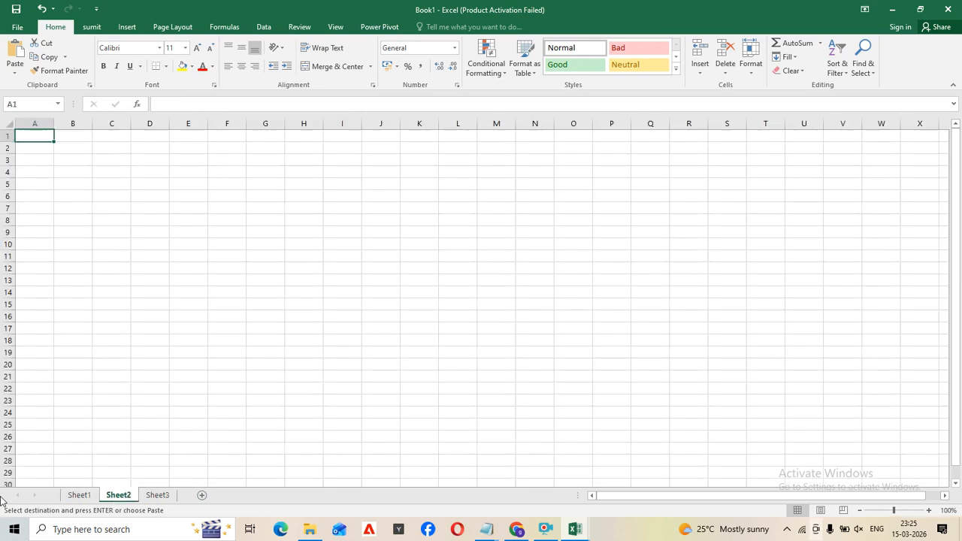
scroll(552, 272, "up", 4, "ctrl")
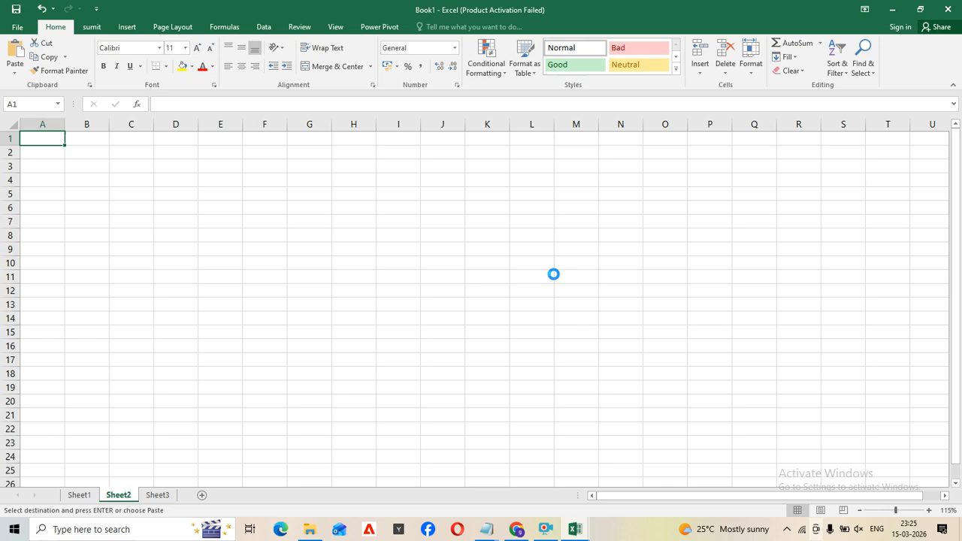
Enter the headings NAME, COURSE, PLACE and FEE in cells A1 to D1 of Sheet2.
left_click(113, 199)
left_click(70, 148)
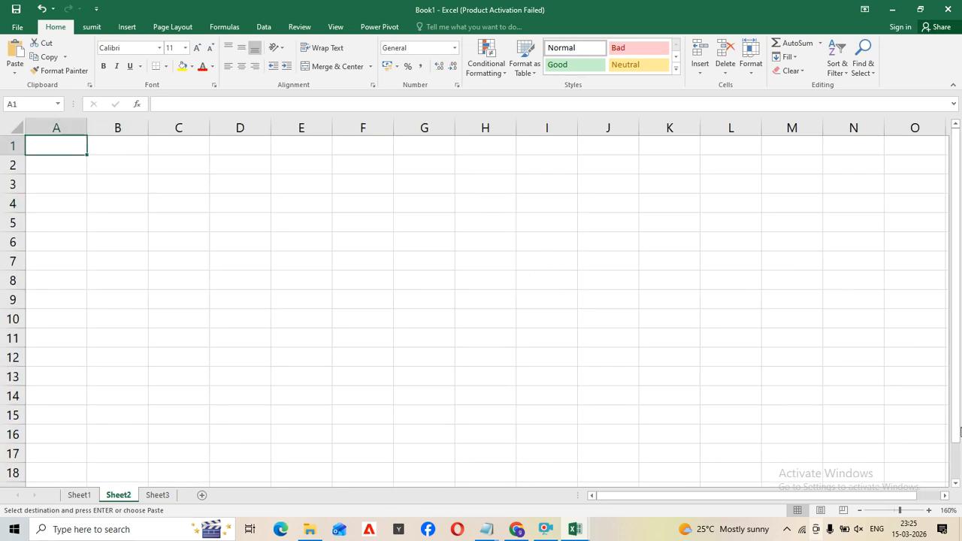
type("NAME")
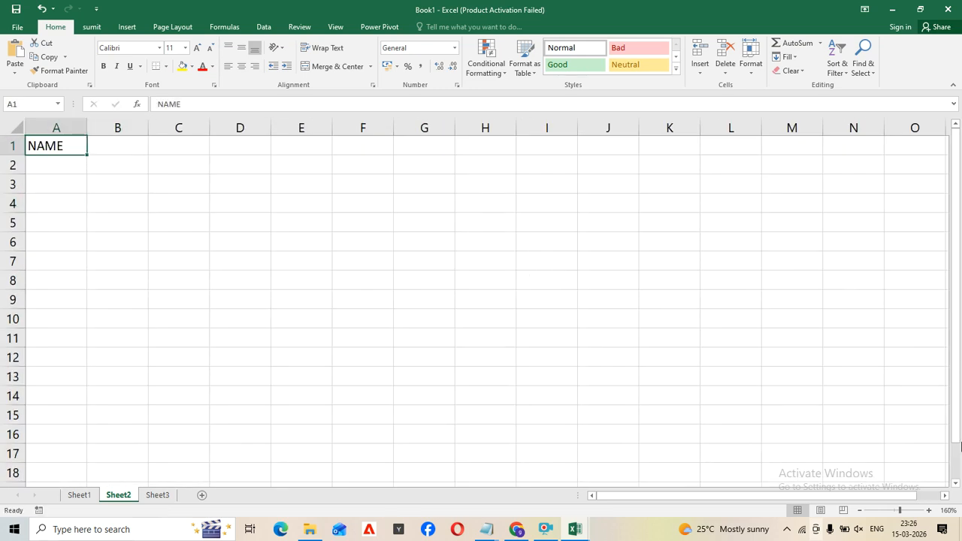
key("Tab")
type("COURSE")
key("Tab")
type("PLACE")
key("Tab")
type("FE")
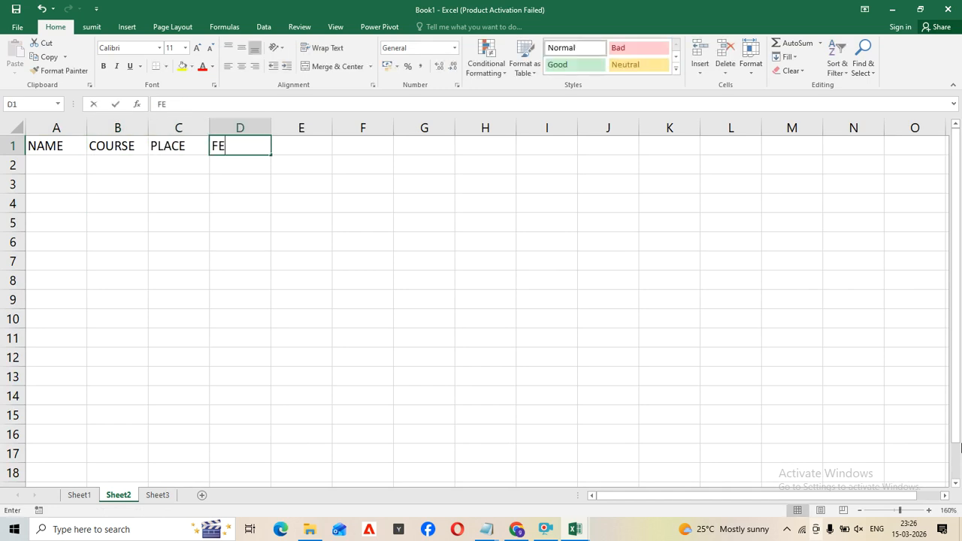
type("E")
key("Tab")
Enter the filter criteria on Sheet2, with COURSE in G3 and DTP in G4.
key("Tab")
key("Tab")
key("Down")
key("Down")
type("COURSE")
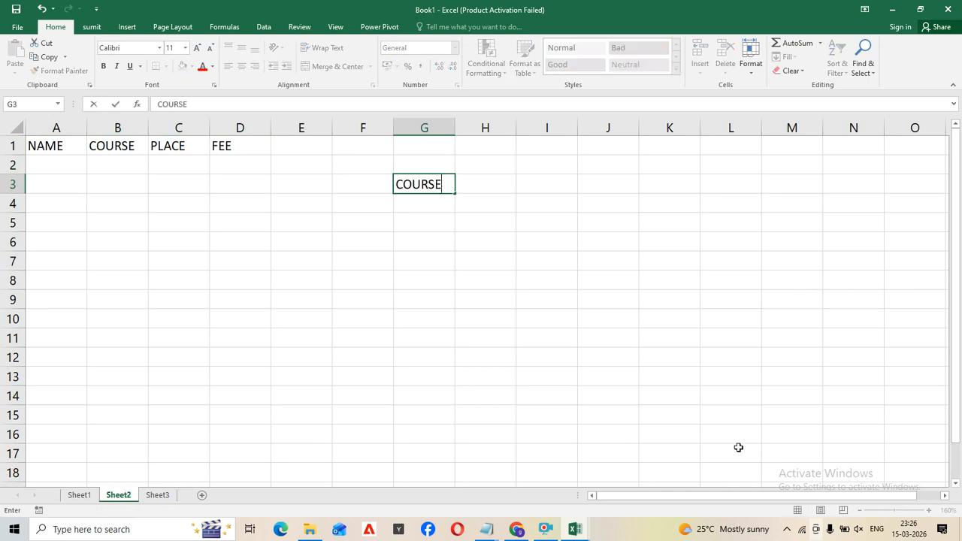
key("Return")
type("DTP")
left_click(396, 261)
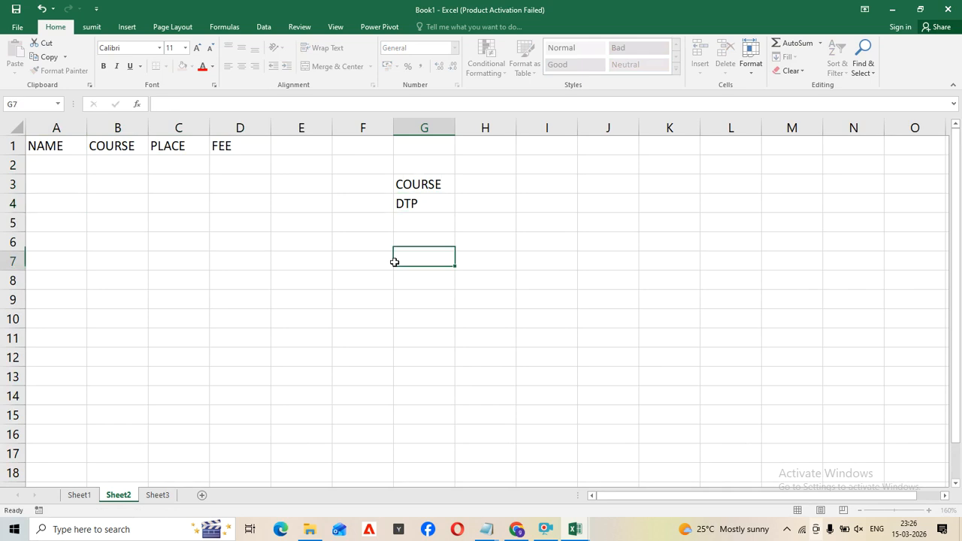
Start an Advanced Filter from Sheet2 with the Sheet1 table A1:D5 as its list range.
left_click(141, 239)
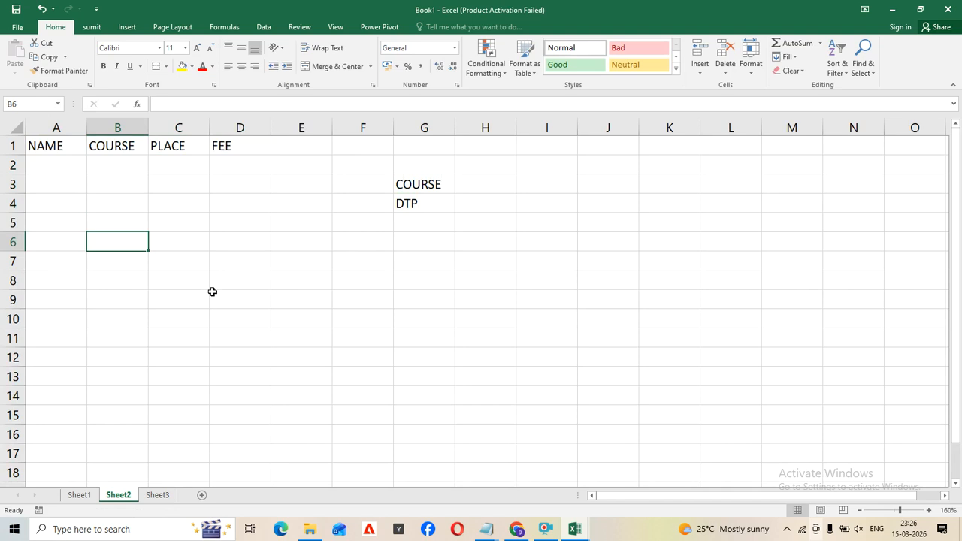
left_click(169, 294)
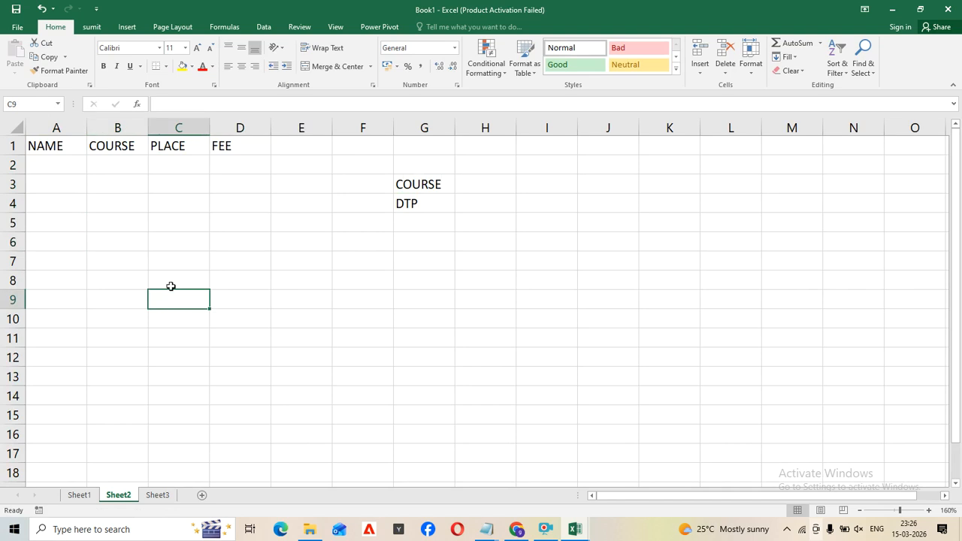
left_click(263, 27)
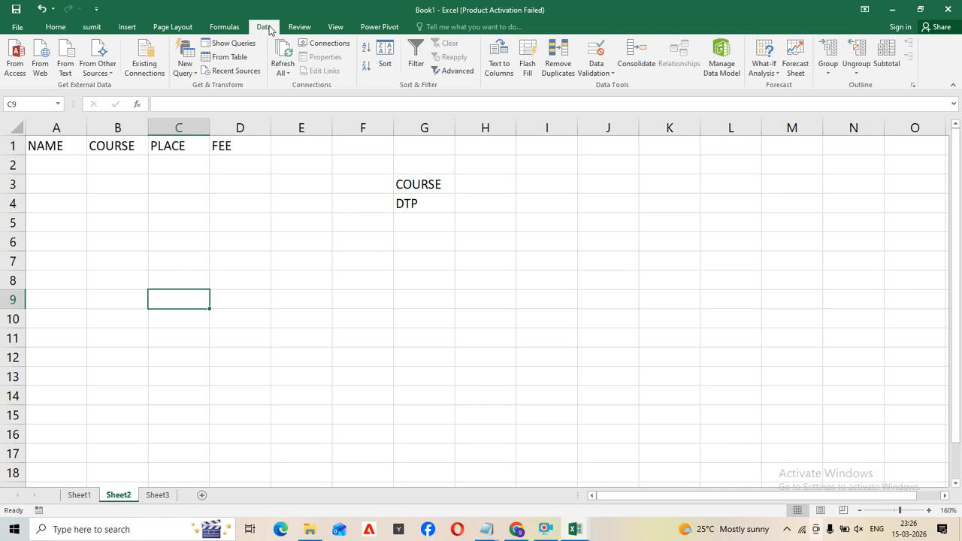
left_click(119, 224)
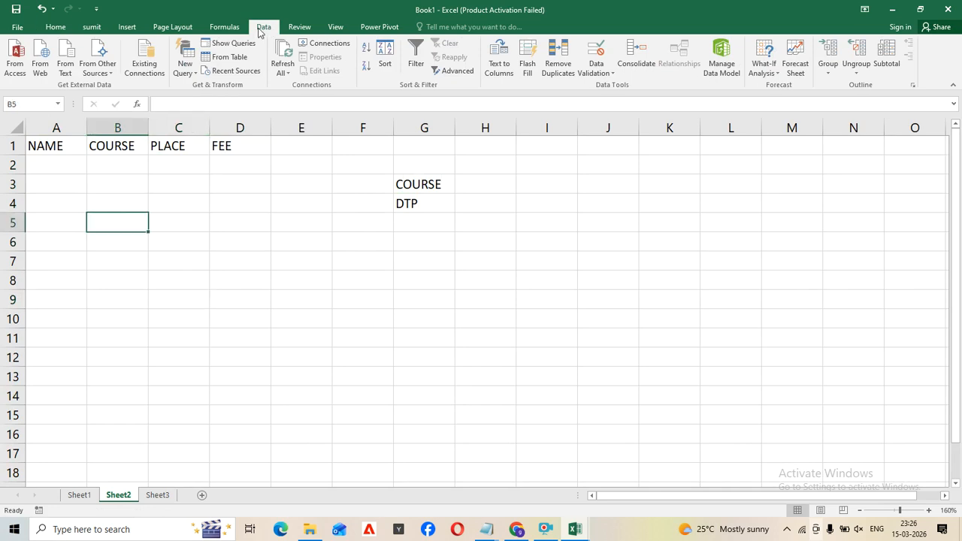
left_click(455, 72)
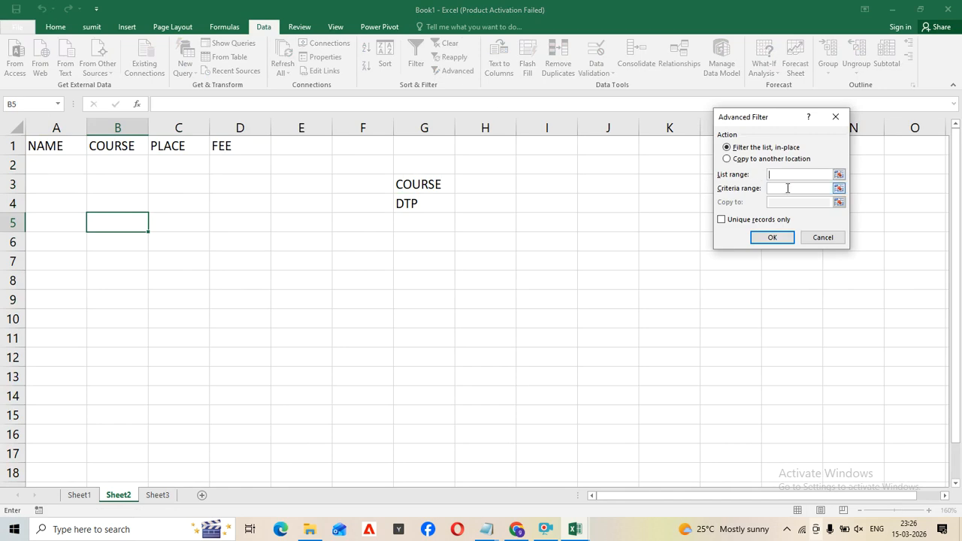
left_click(79, 495)
left_click_drag(71, 160, 583, 285)
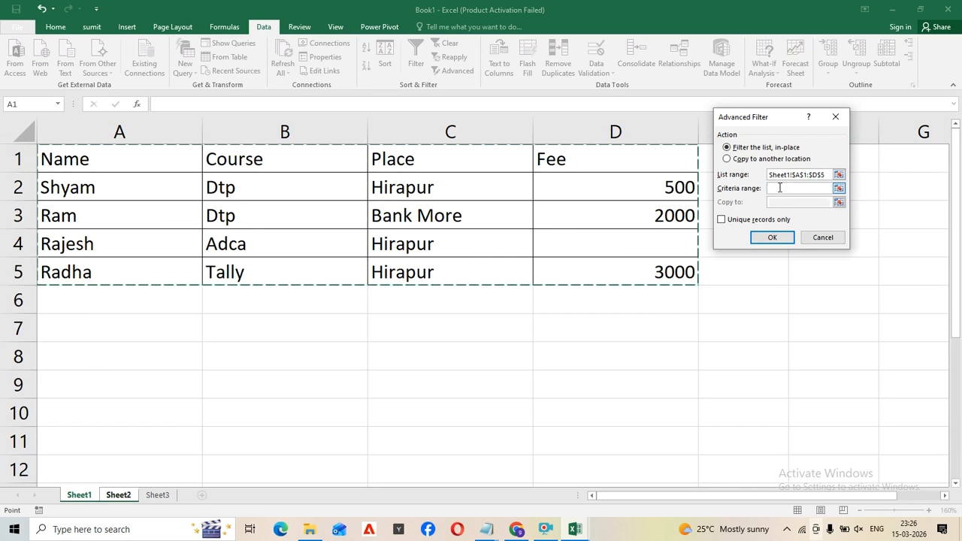
Complete the Advanced Filter with Sheet2 G3:G4 as the criteria range, copying the matching records under the headings in A1:D1.
key("ctrl+Page_Down")
left_click_drag(429, 183, 410, 206)
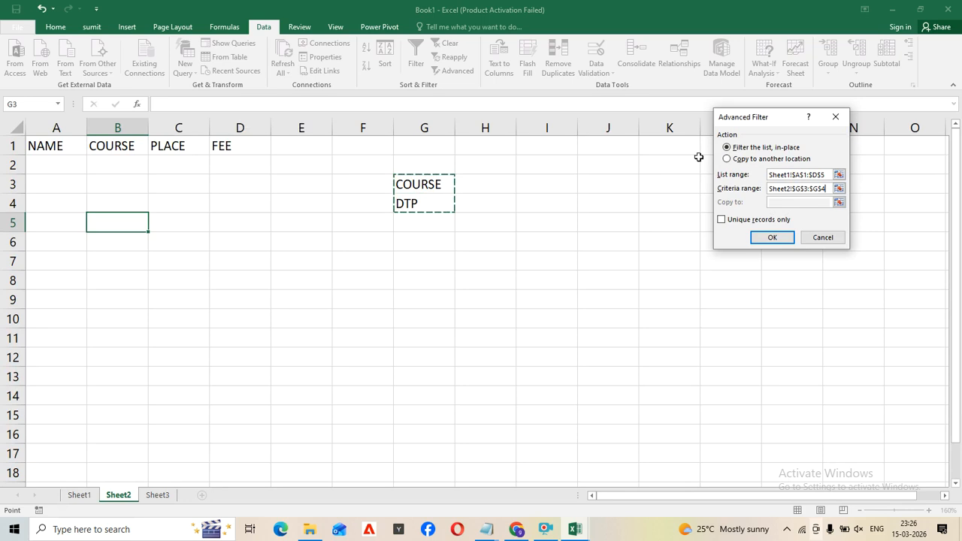
left_click(727, 159)
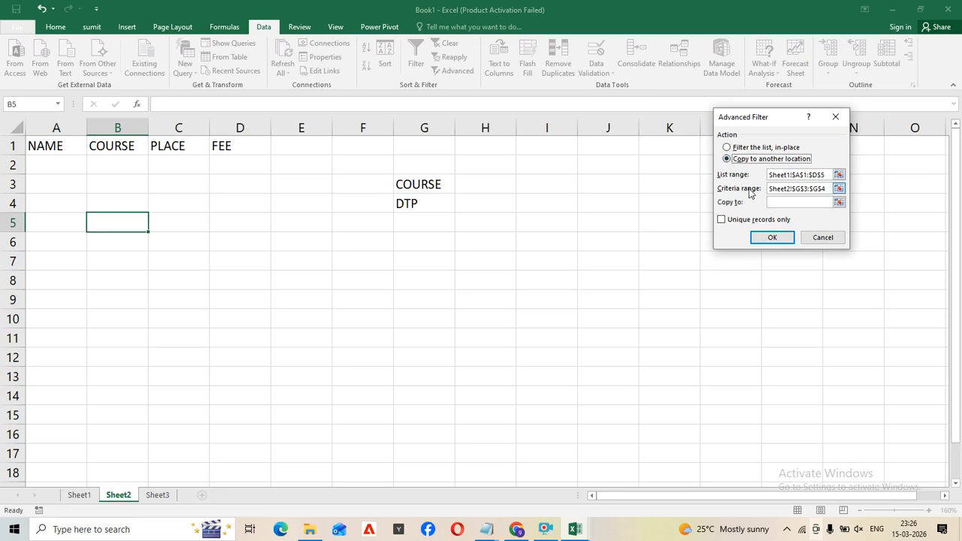
left_click(827, 202)
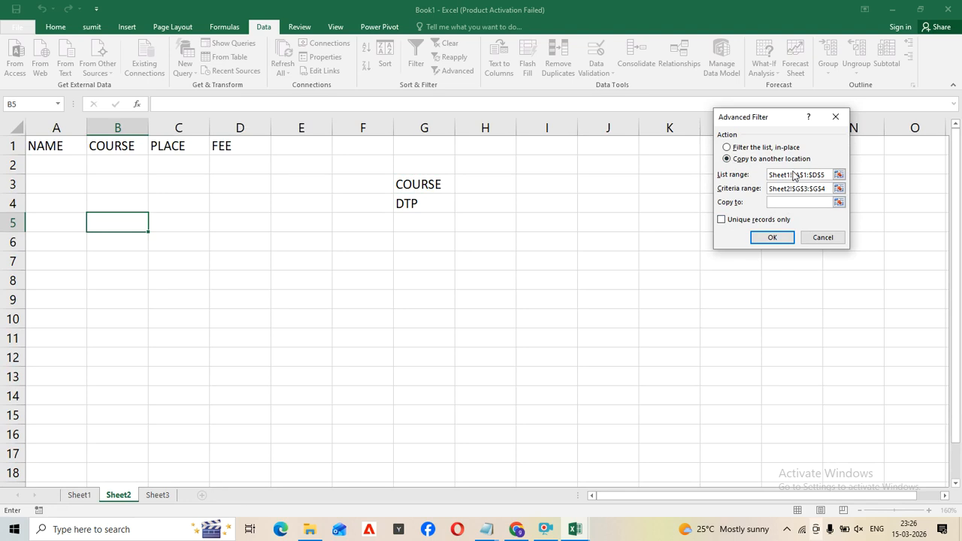
left_click_drag(55, 145, 224, 146)
left_click(759, 238)
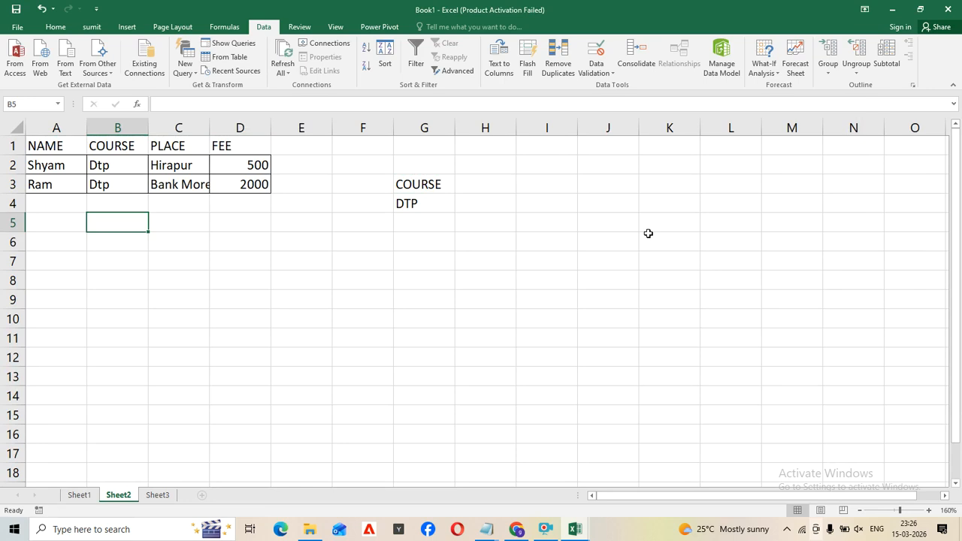
Enter the filter criteria on Sheet3, with COURSE in F5 and TALLY in F6.
left_click(78, 494)
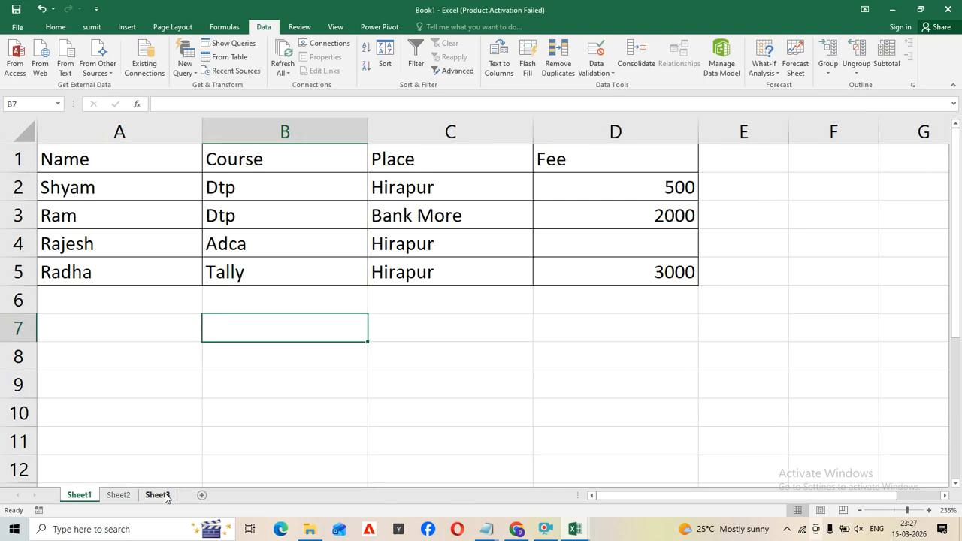
left_click(160, 495)
left_click(507, 255)
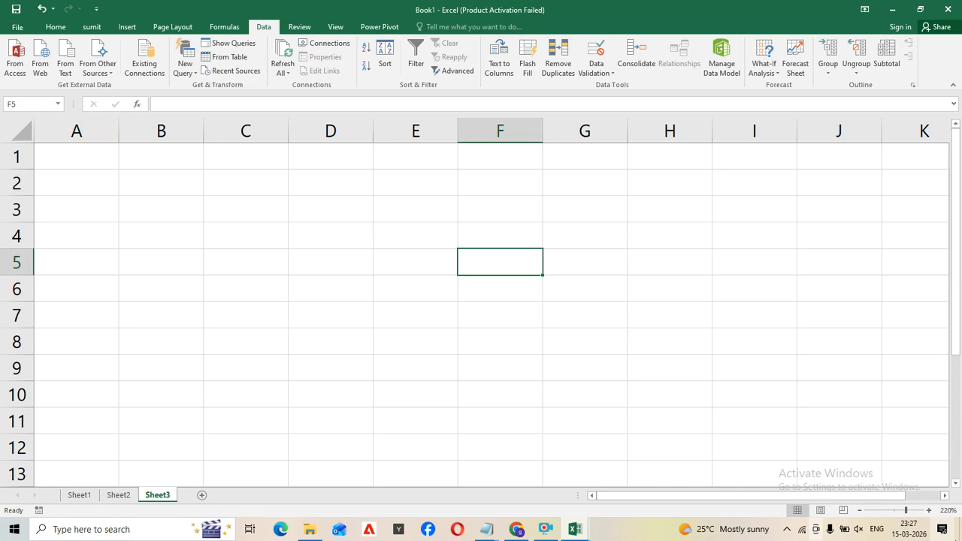
type("COURSE")
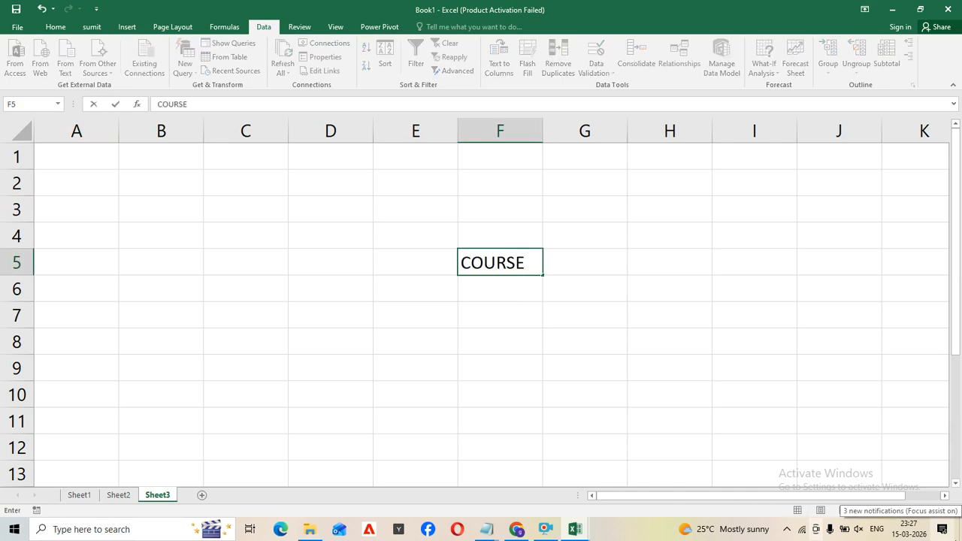
key("Return")
type("TALL")
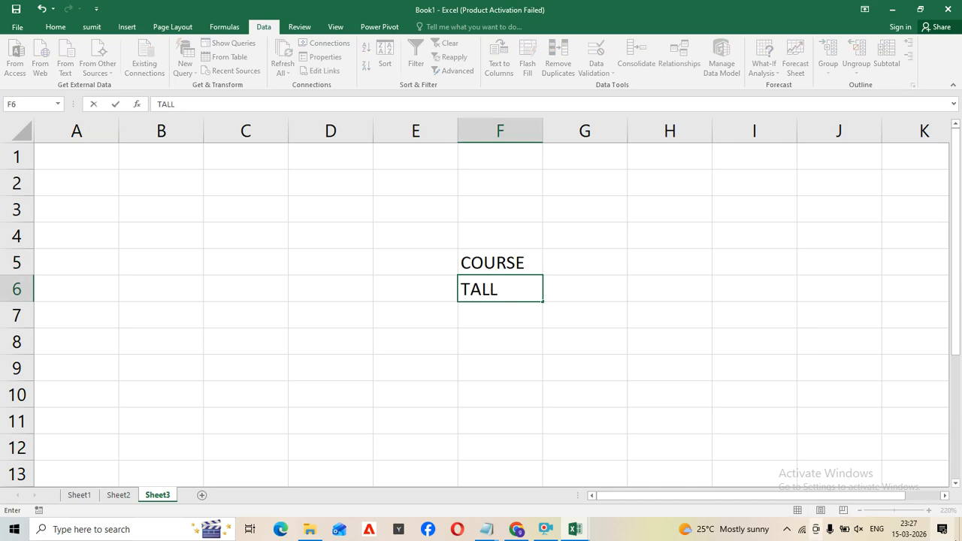
Enter the headings NAME, COURSE, PLACE and FEE in cells A1 to D1 of Sheet3.
left_click(71, 151)
type("NAME")
key("Tab")
type("COURSE")
key("Tab")
type("PAL")
key("BackSpace")
key("BackSpace")
type("OLA")
key("BackSpace")
key("BackSpace")
key("BackSpace")
scroll(71, 77, "down", 1)
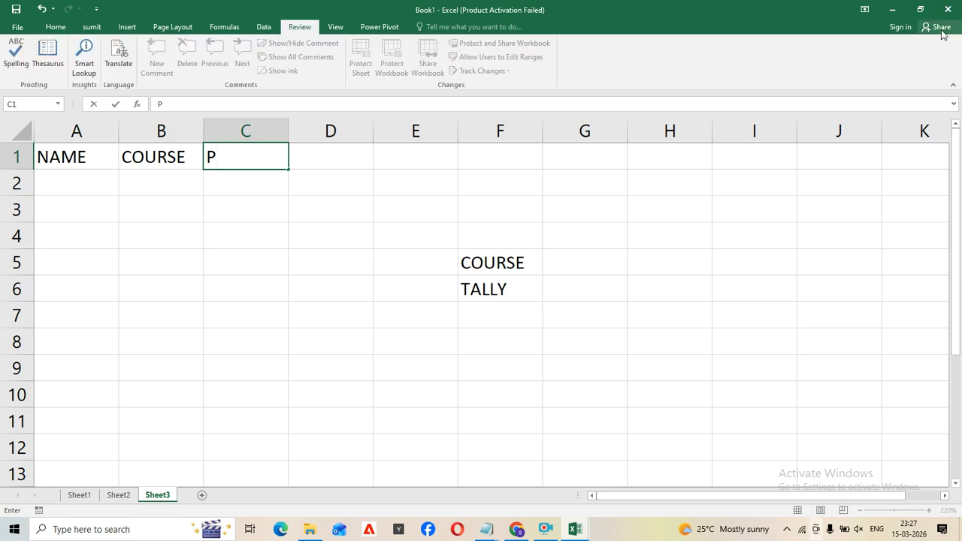
type("LACE")
key("Tab")
type("FEE")
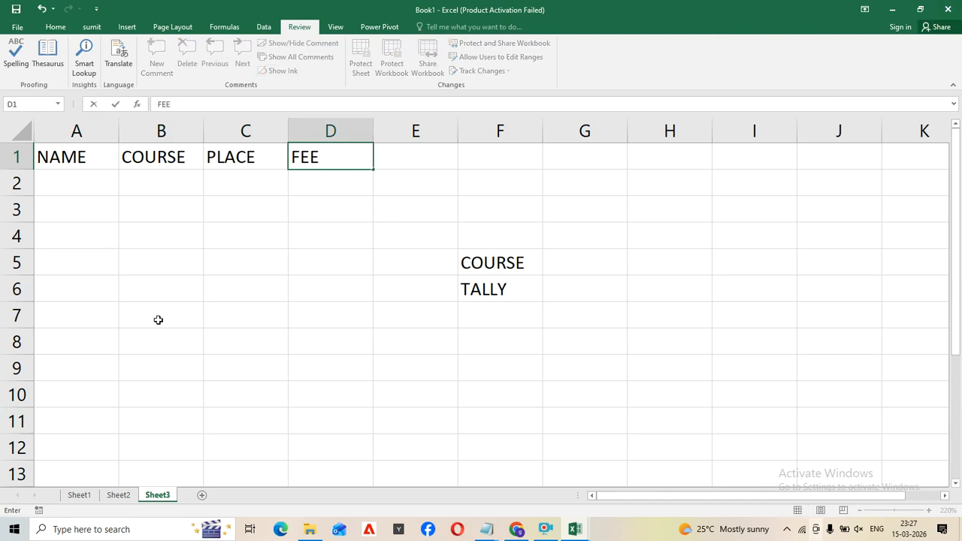
left_click(149, 289)
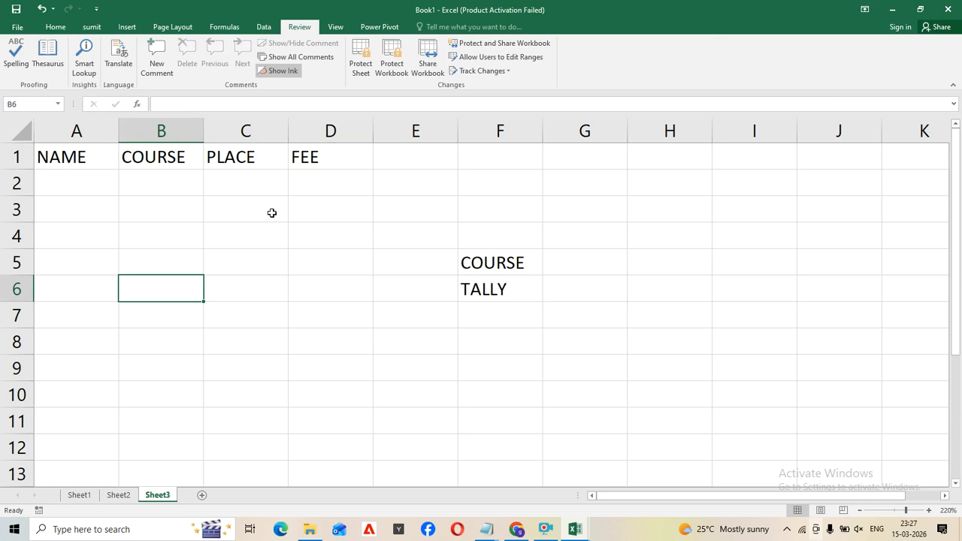
Run an Advanced Filter on Sheet1 A1:D5 with criteria Sheet3 F5:F6, copying the matching records to Sheet3 A1:D1.
left_click(210, 318)
left_click(269, 30)
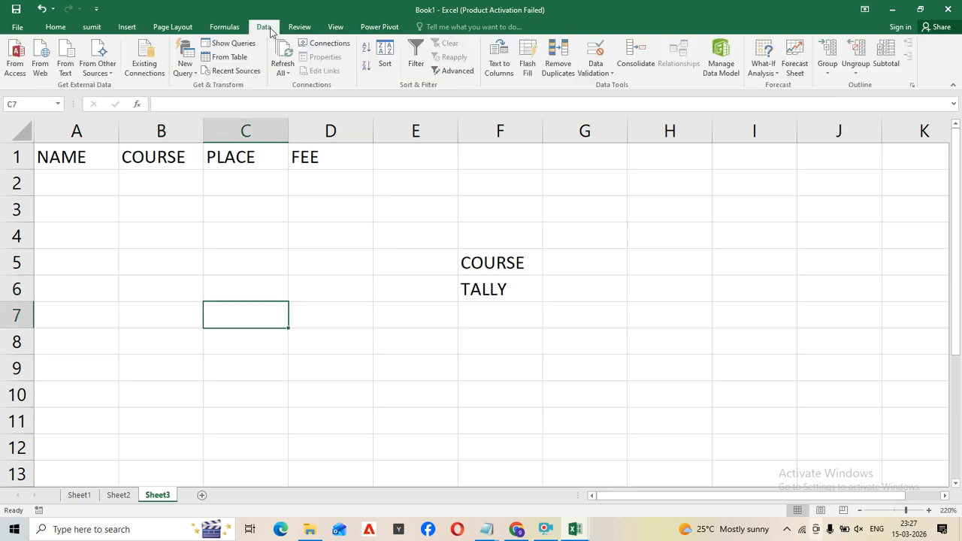
left_click(453, 71)
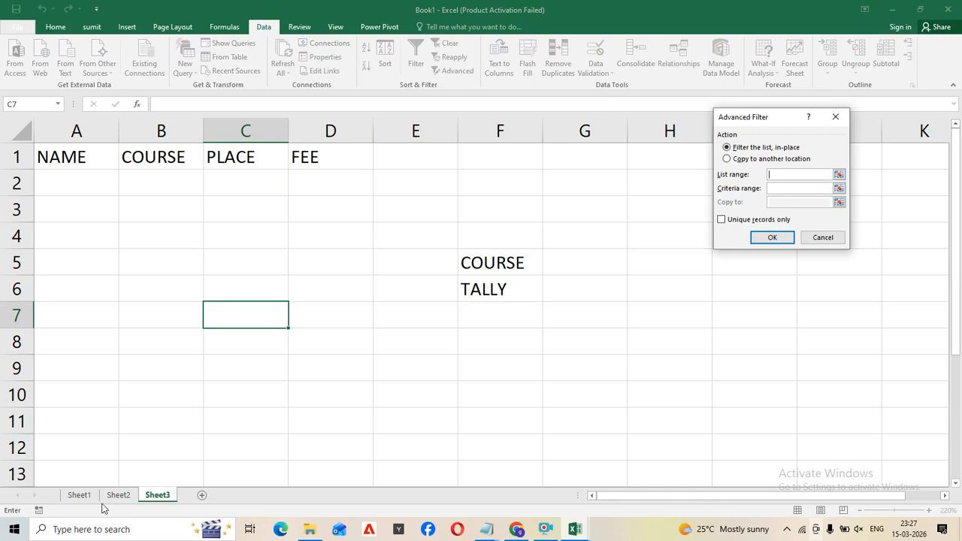
left_click(79, 496)
left_click_drag(82, 159, 578, 278)
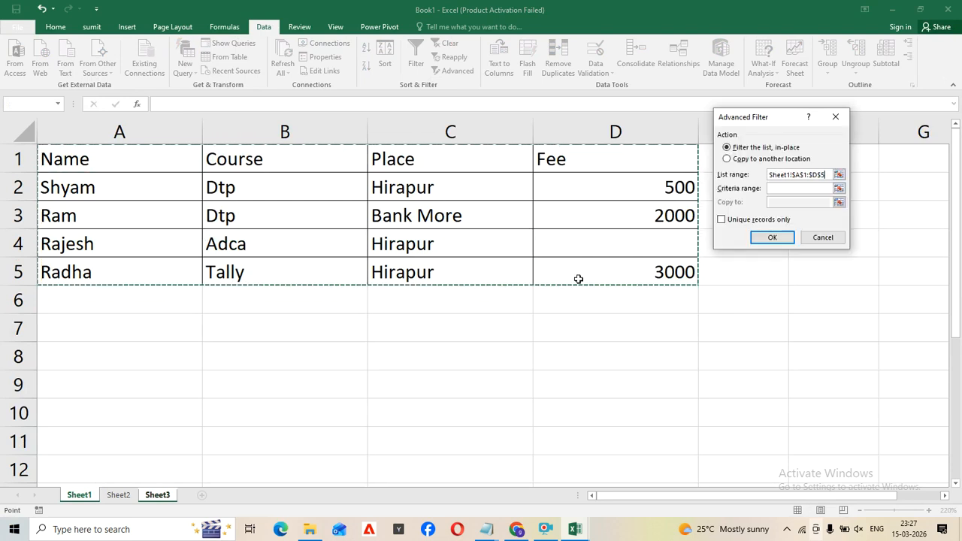
left_click(798, 188)
left_click_drag(503, 268, 502, 290)
left_click(733, 159)
left_click(790, 200)
left_click_drag(83, 154, 296, 151)
left_click(772, 237)
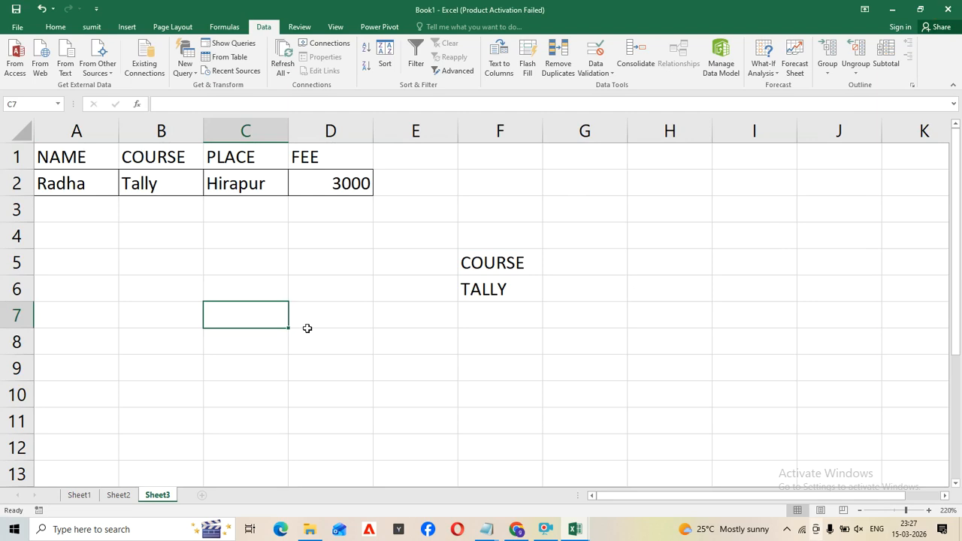
Enter the headings NAME, AGE and YES/NO in cells A7 to C7 of Sheet3.
left_click(102, 305)
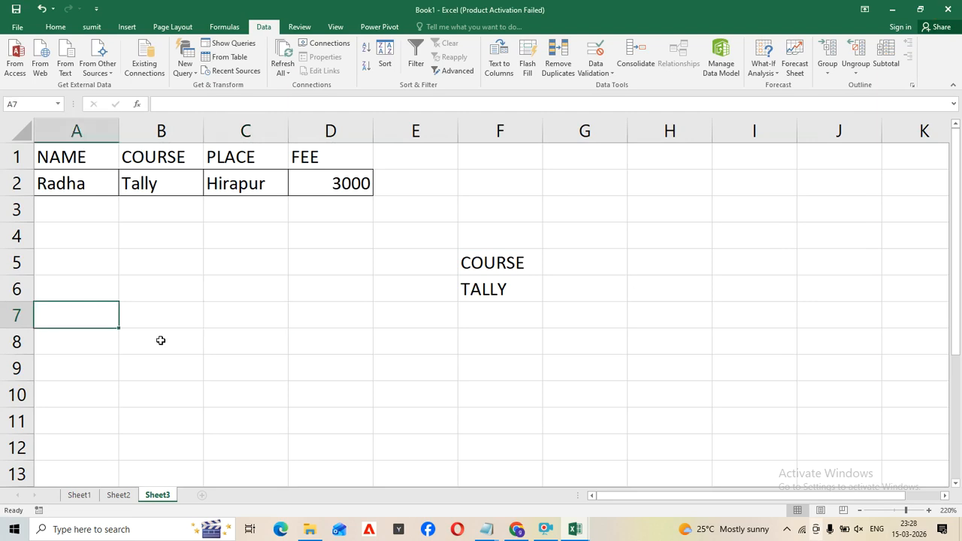
type("NAME")
key("Tab")
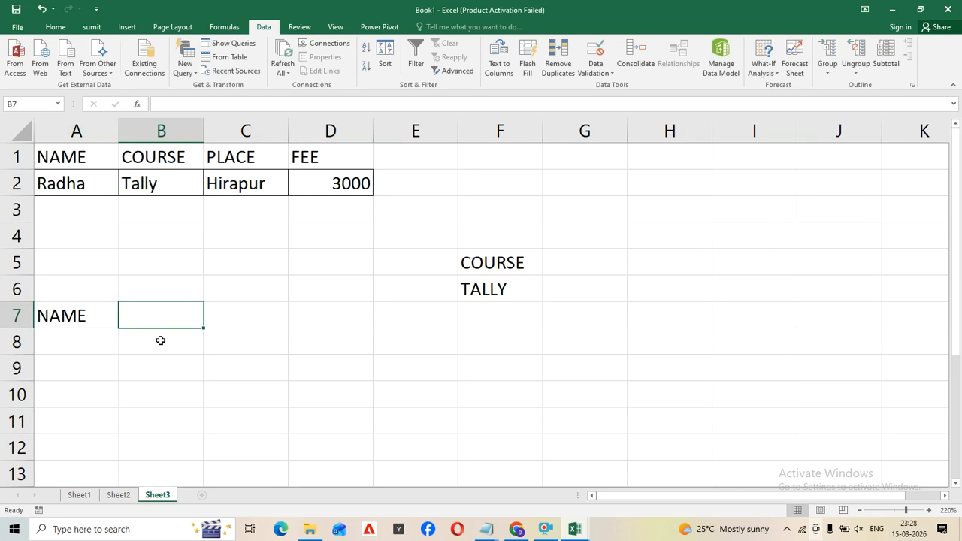
type("AGE")
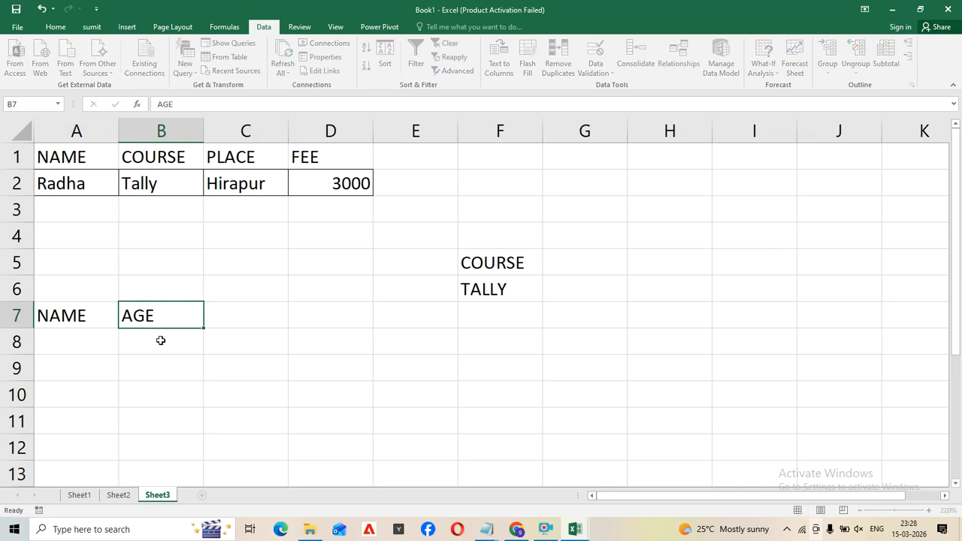
key("Tab")
type("YES")
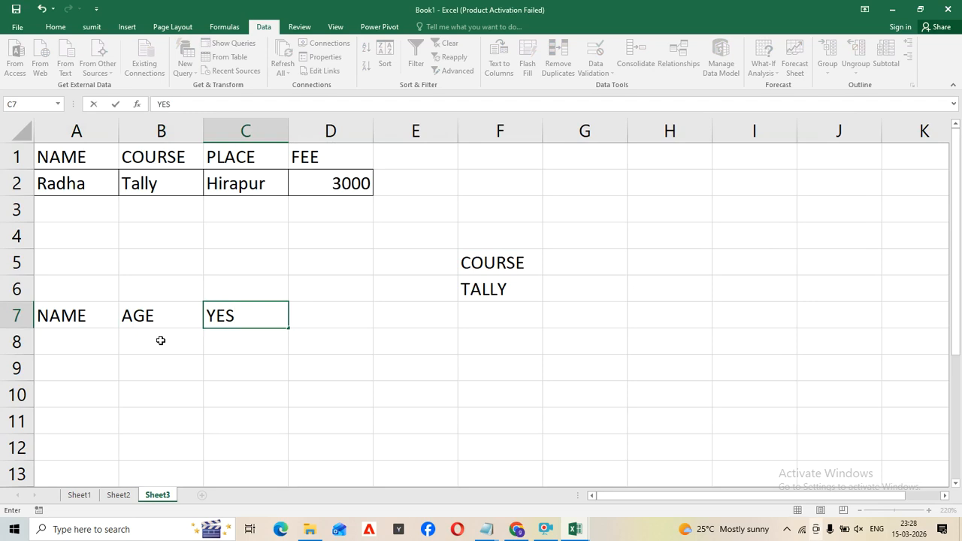
type("/NO")
key("Return")
Fill A8:B10 with three people's first names and the ages 12, 18 and 12.
left_click(160, 340)
key("Left")
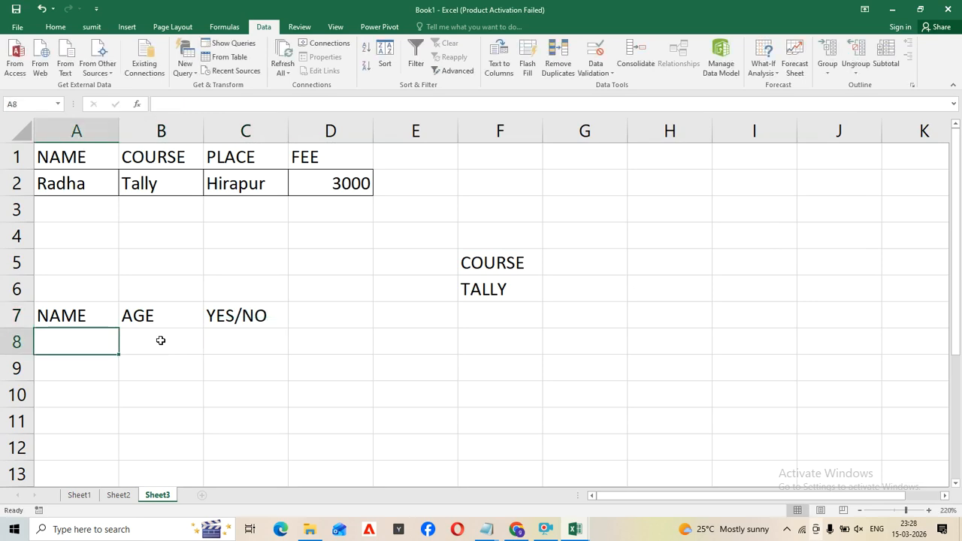
type("AMIT")
key("Tab")
type("12")
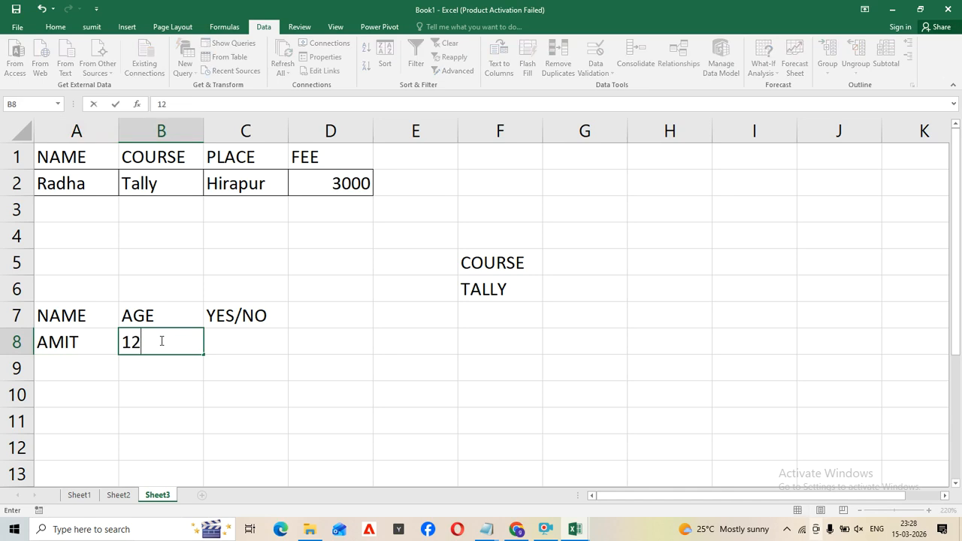
key("Return")
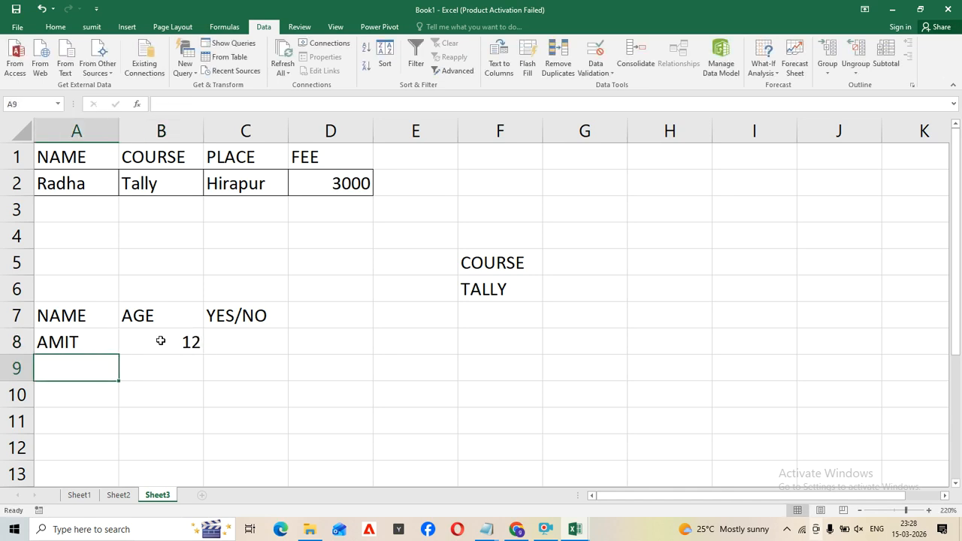
type("ANIKET")
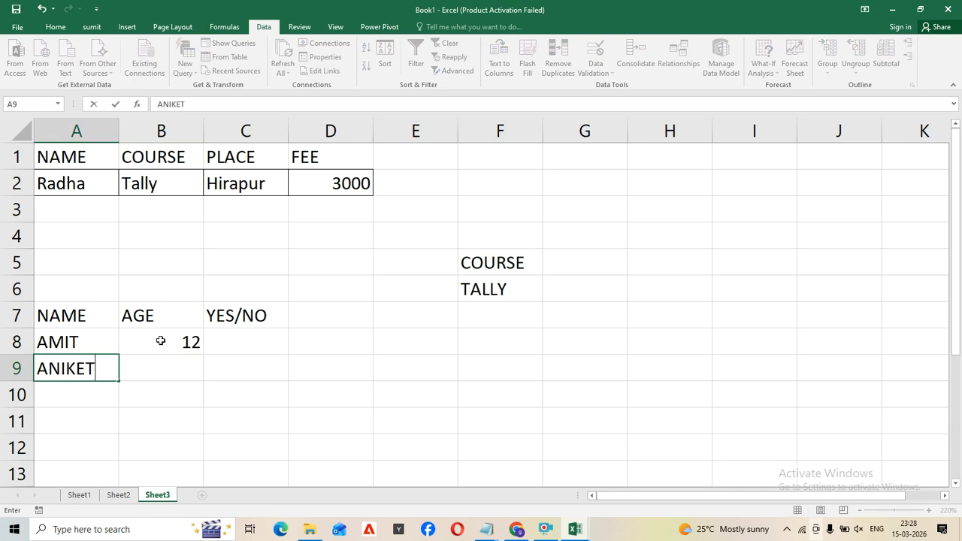
key("Tab")
type("18")
key("Return")
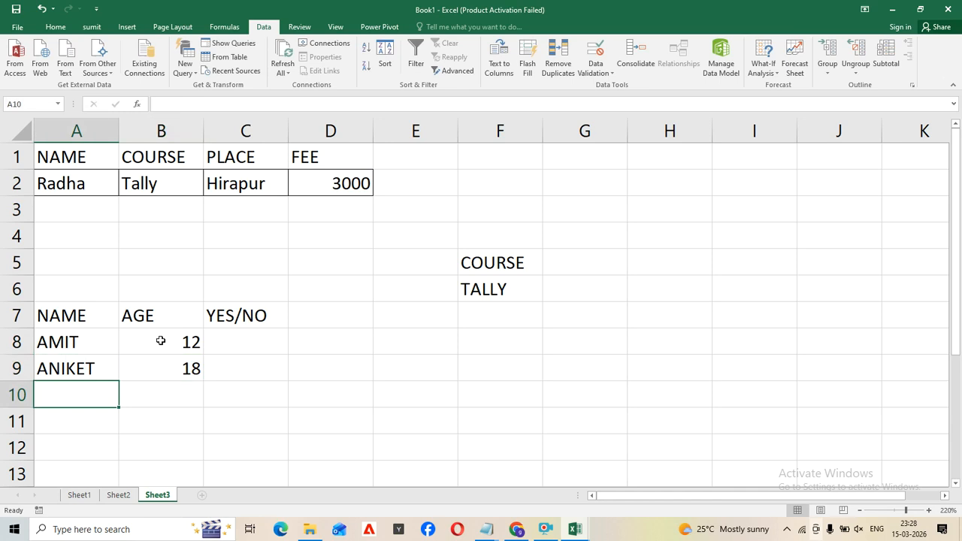
type("SONU")
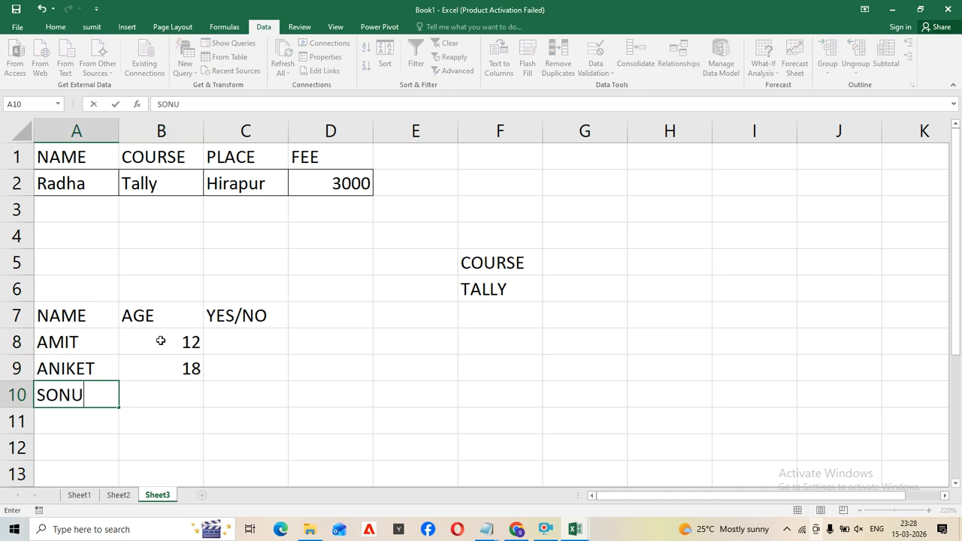
key("Tab")
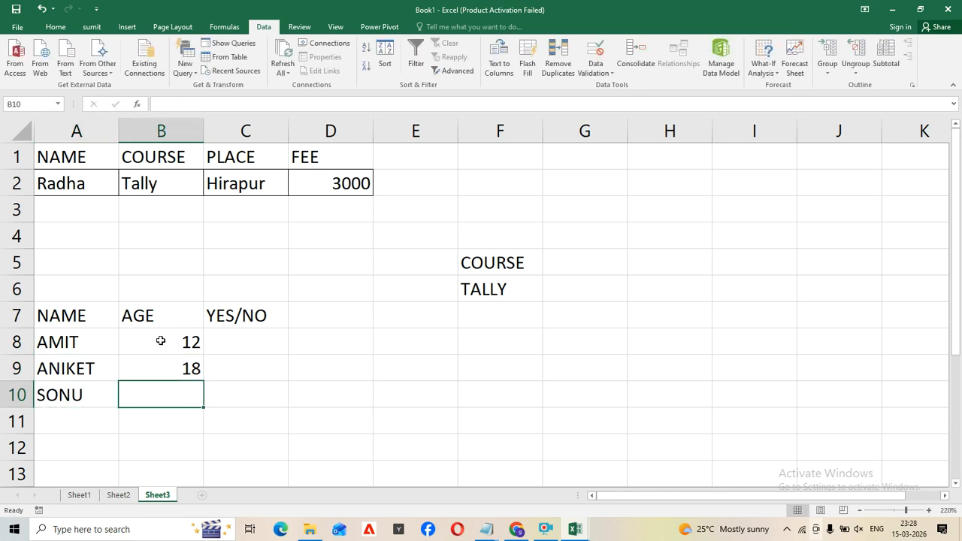
type("2")
key("BackSpace")
type("12")
Enter the formula =IF(B8>=18,"YES","NO") in cell C8.
key("Tab")
key("Up")
key("Up")
type("=IF(")
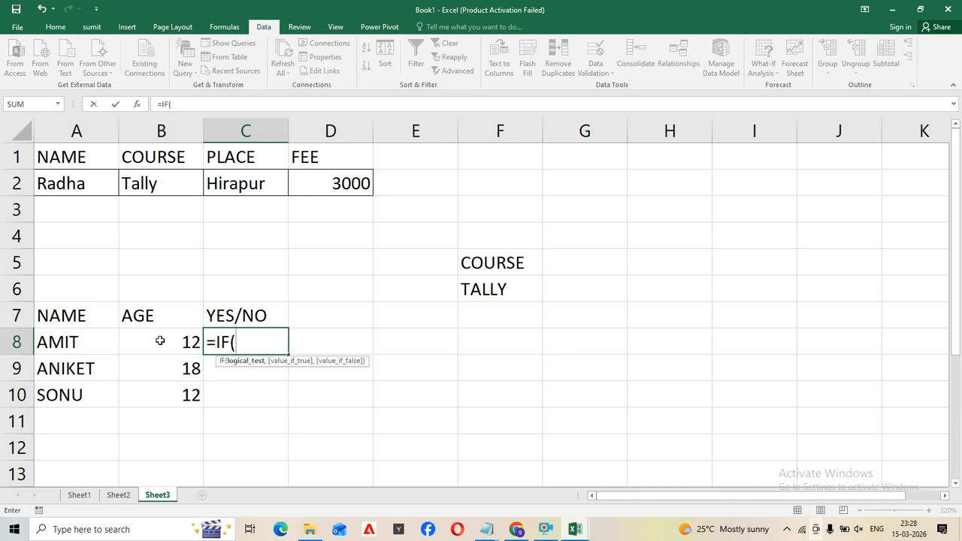
left_click(155, 344)
type(">=18,\"")
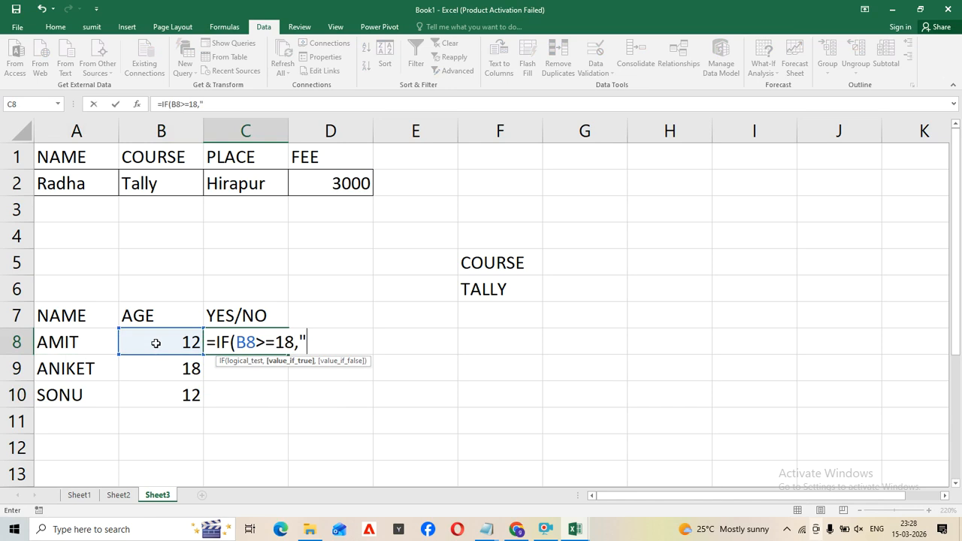
type("YES\",\"NO\")")
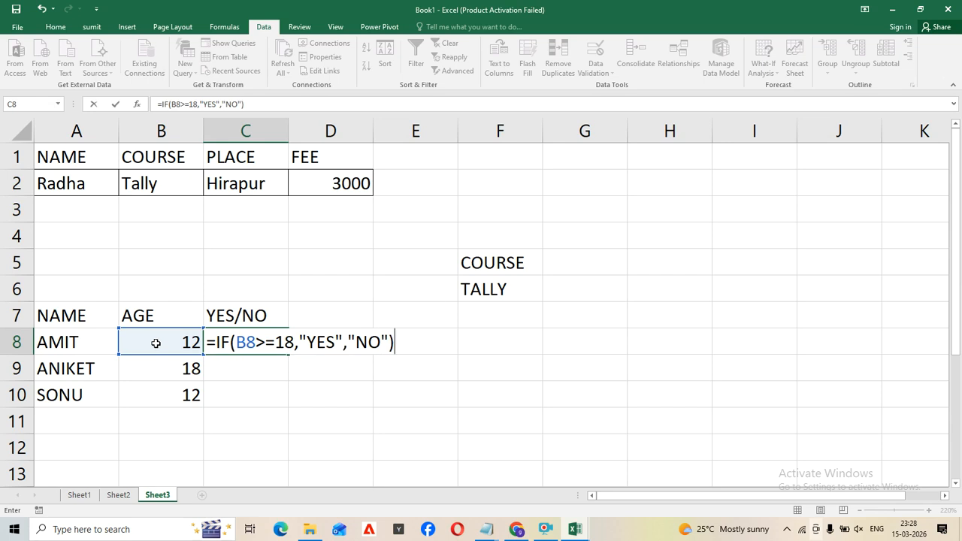
key("Return")
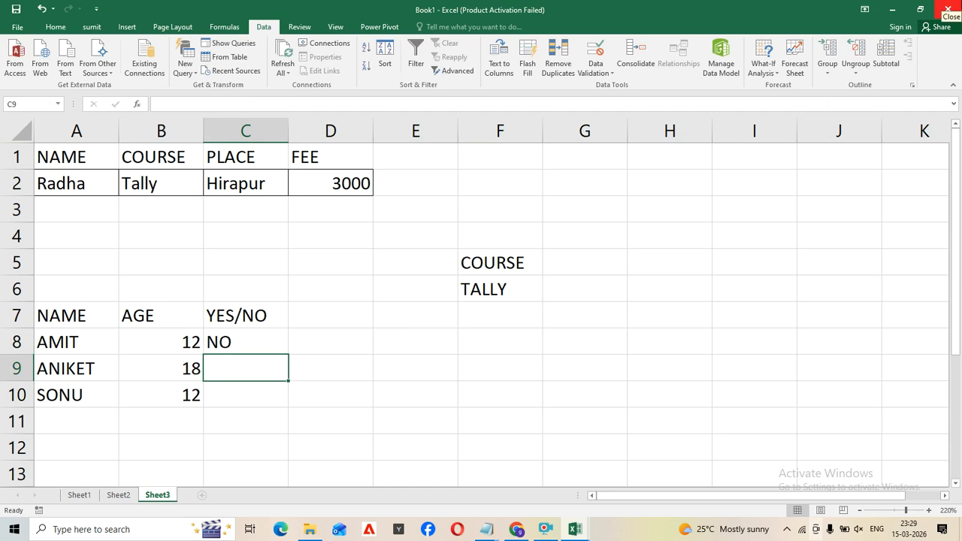
Switch to Sheet1 and look over the Name, Course, Place and Fee columns of the table in A1:D5.
left_click(335, 257)
left_click(85, 494)
left_click(430, 211)
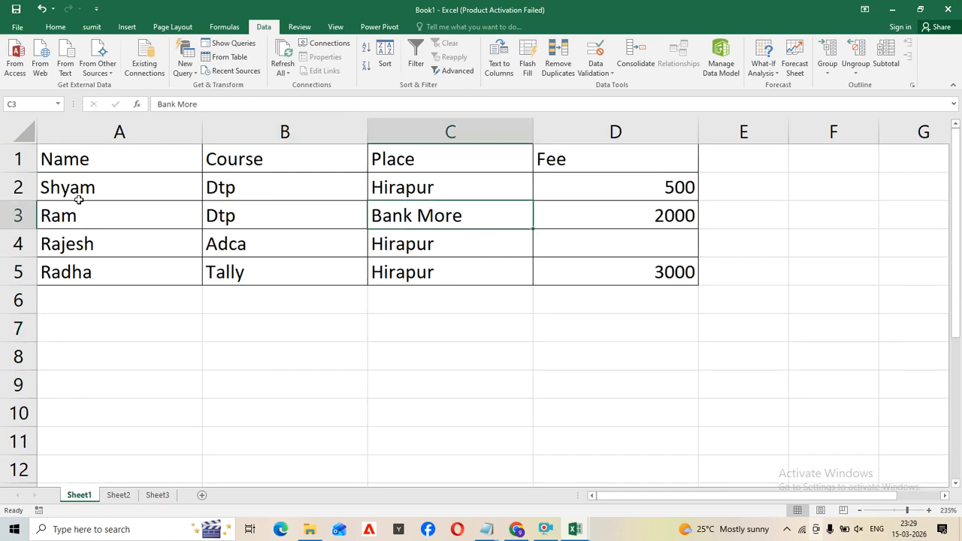
left_click_drag(105, 157, 669, 272)
left_click(524, 365)
left_click(101, 131)
left_click(648, 128)
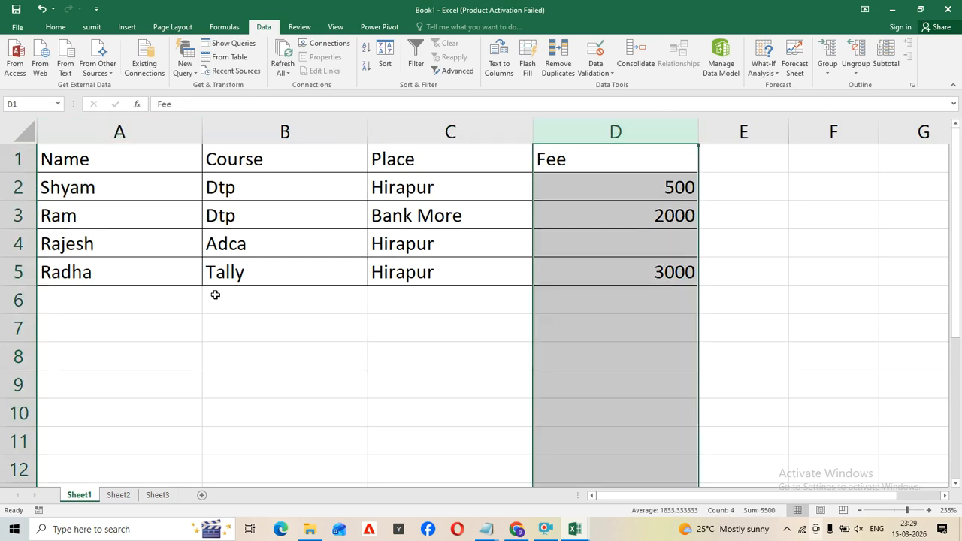
left_click(382, 219)
With columns A to D selected on Sheet1, add a custom view named ALL COLUMN, including print settings and hidden rows and columns.
left_click_drag(165, 123, 580, 123)
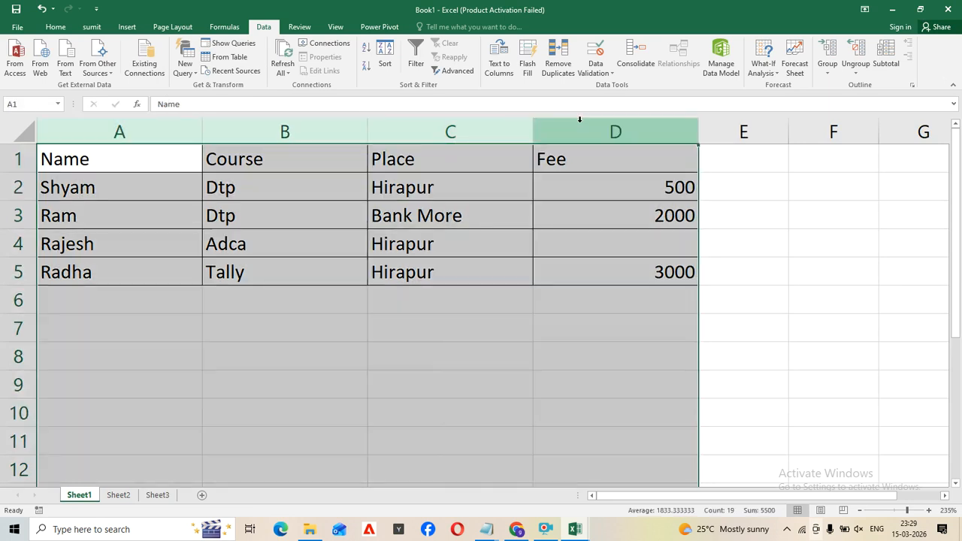
left_click(333, 28)
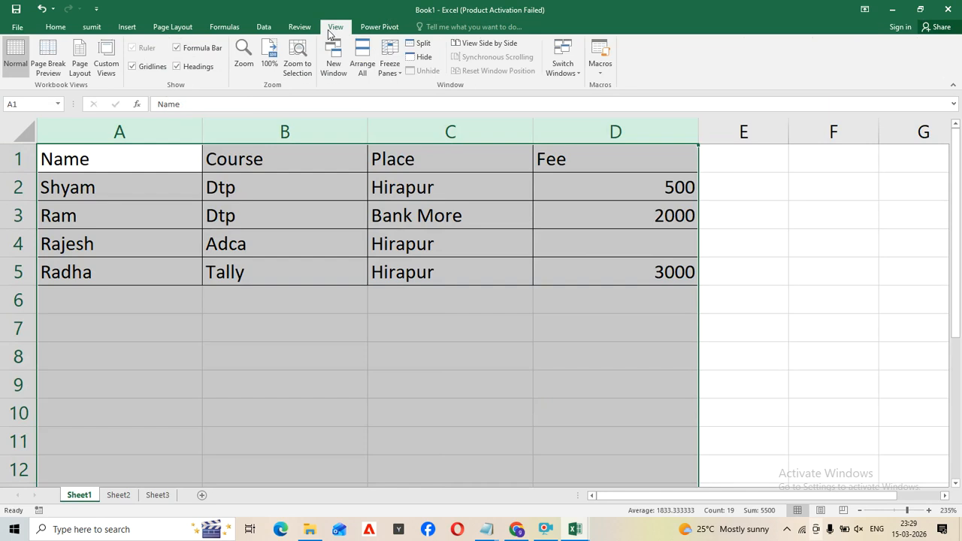
left_click(104, 64)
left_click(857, 202)
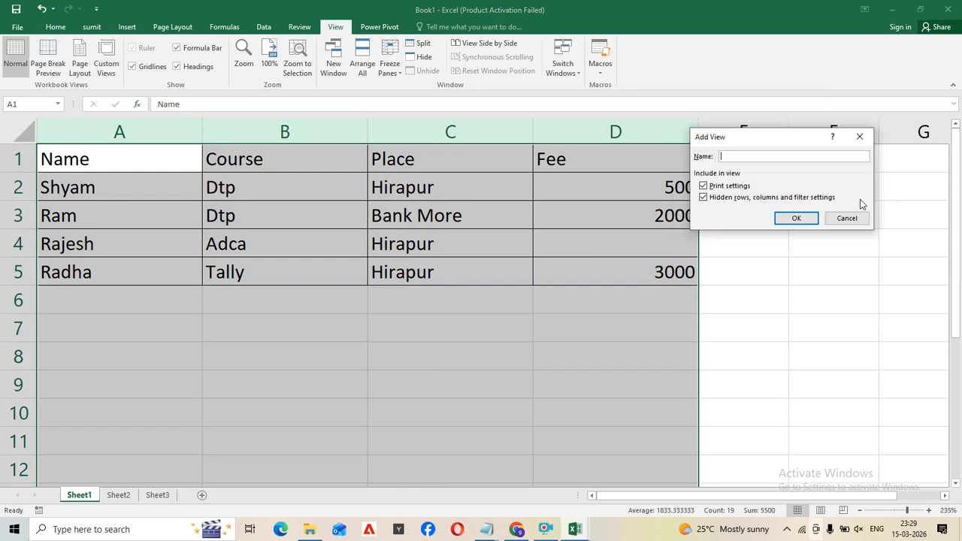
type("ALL COME")
key("BackSpace")
key("BackSpace")
type("LUMN")
left_click(797, 219)
left_click(278, 339)
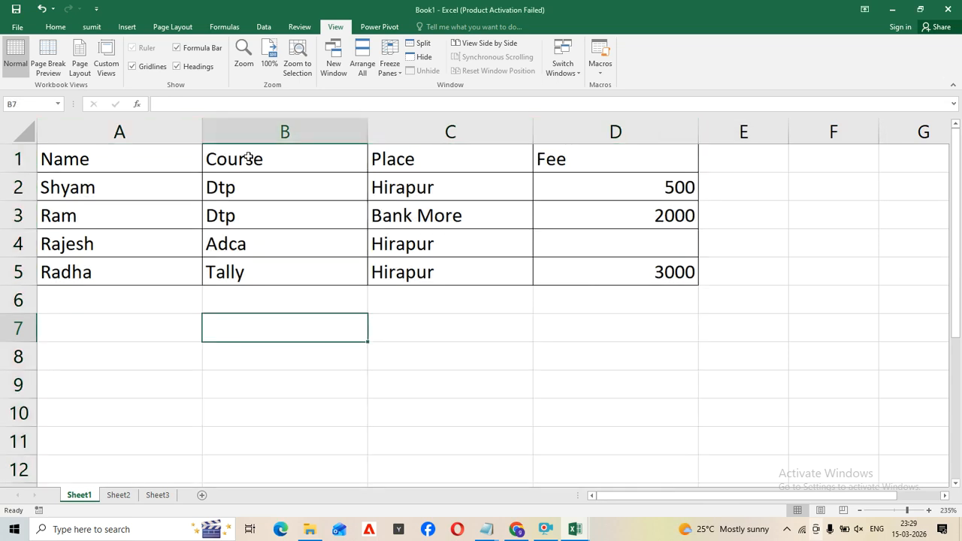
Hide the Course and Fee columns, B and D, on Sheet1.
left_click(90, 134)
left_click(449, 133)
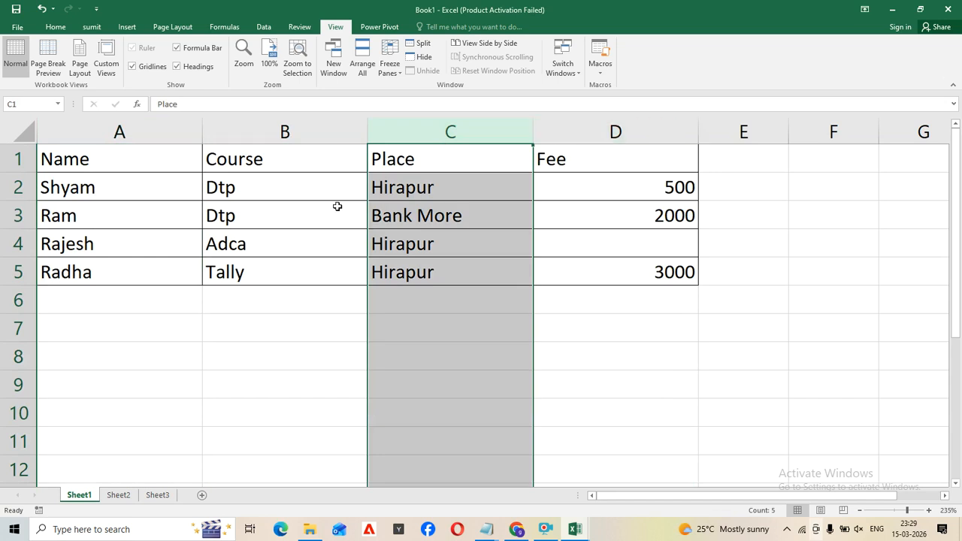
left_click(318, 128)
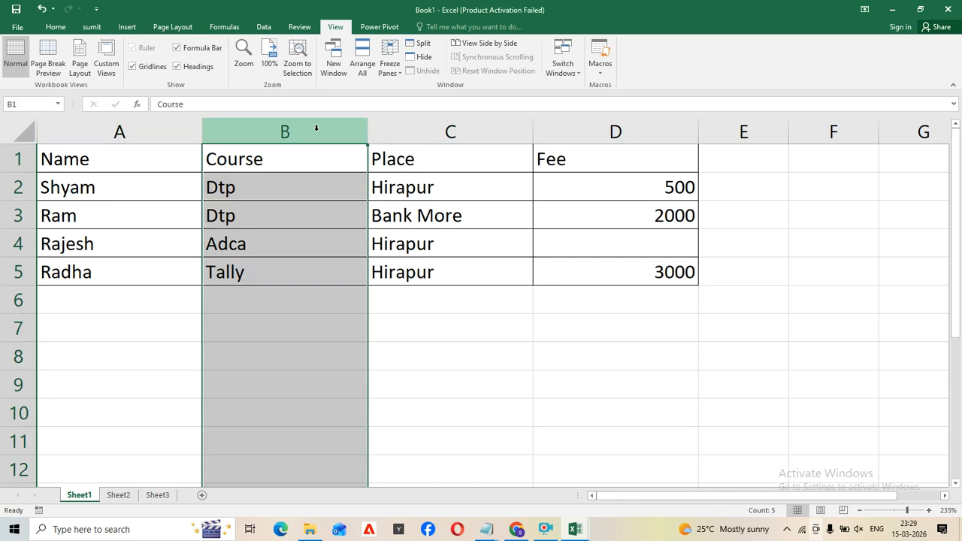
left_click(663, 127, "ctrl")
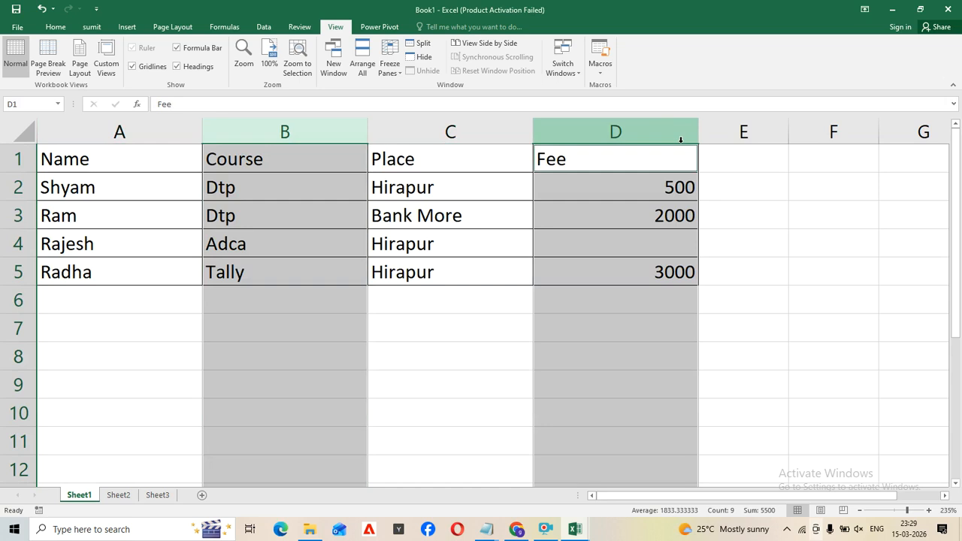
right_click(628, 122)
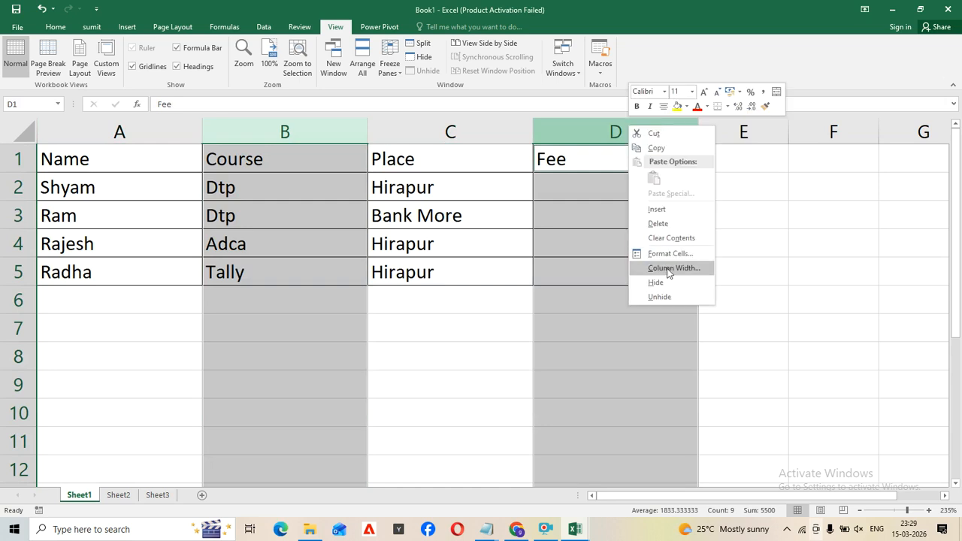
left_click(666, 283)
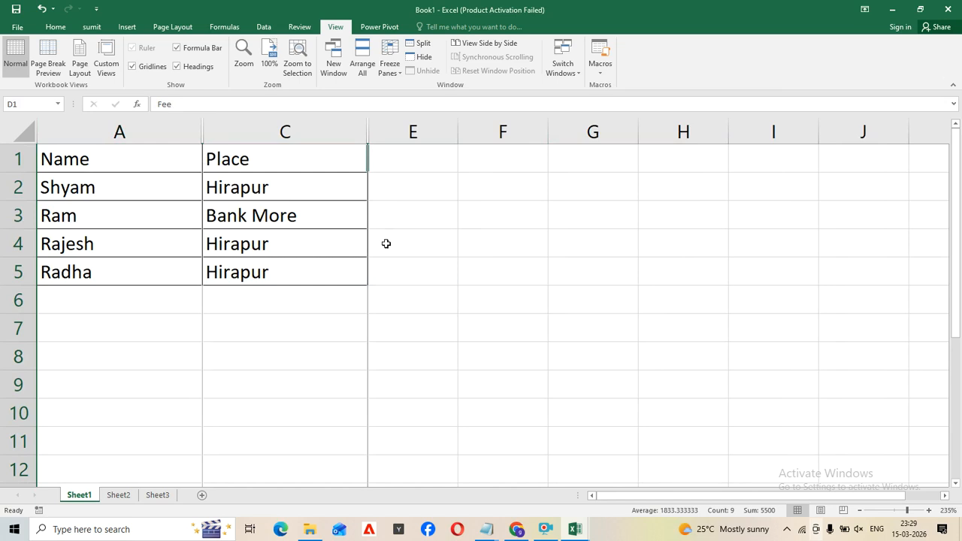
left_click(329, 219)
right_click(331, 222)
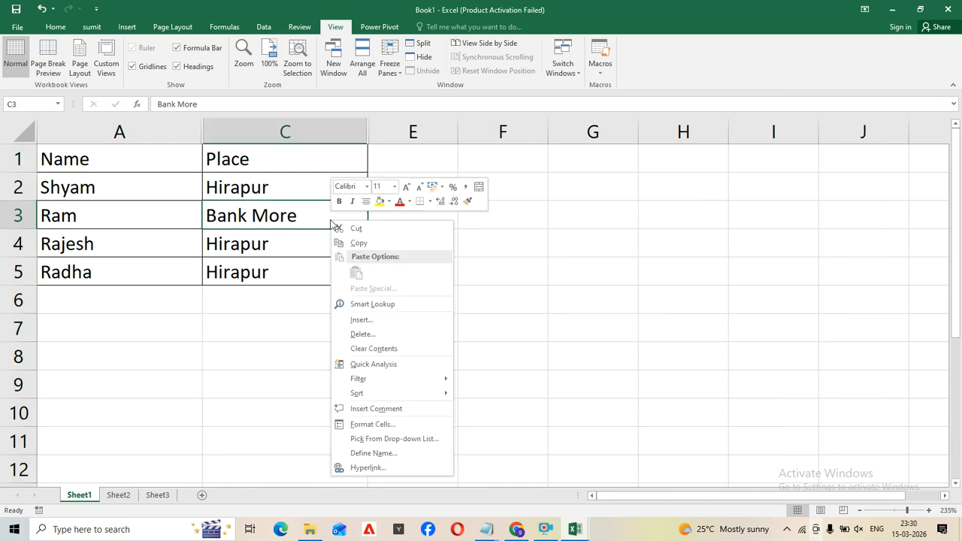
left_click(301, 134)
right_click(301, 134)
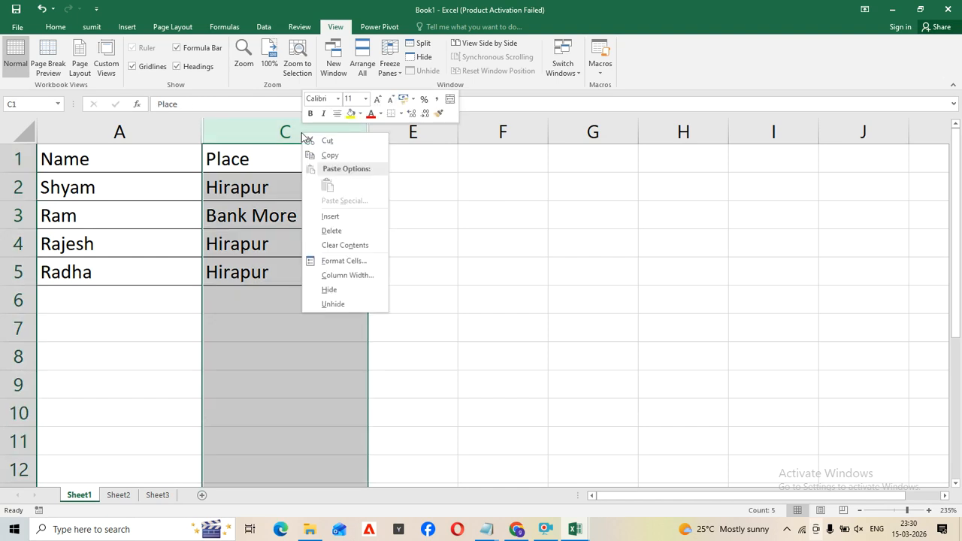
key("Escape")
Show the saved custom view ALL COLUMN on Sheet1.
left_click(106, 70)
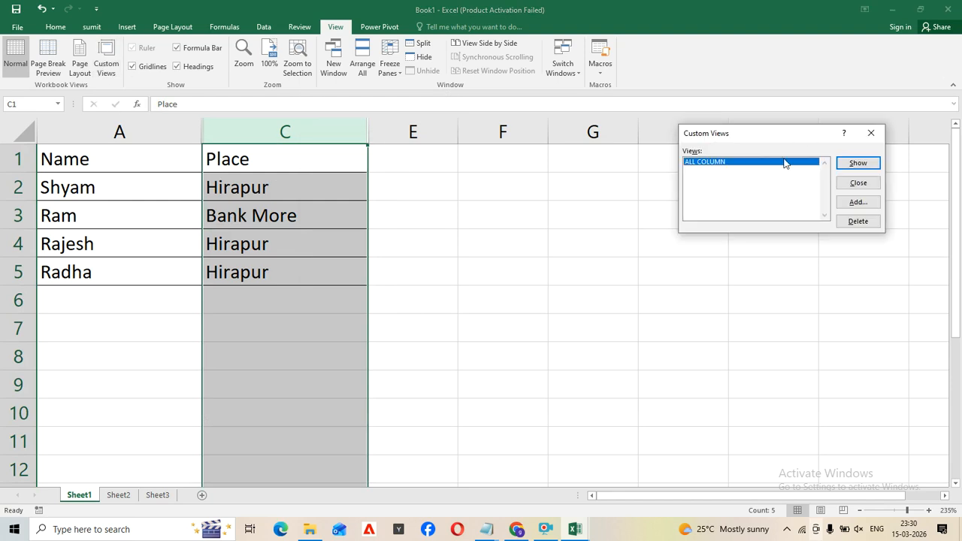
left_click(857, 163)
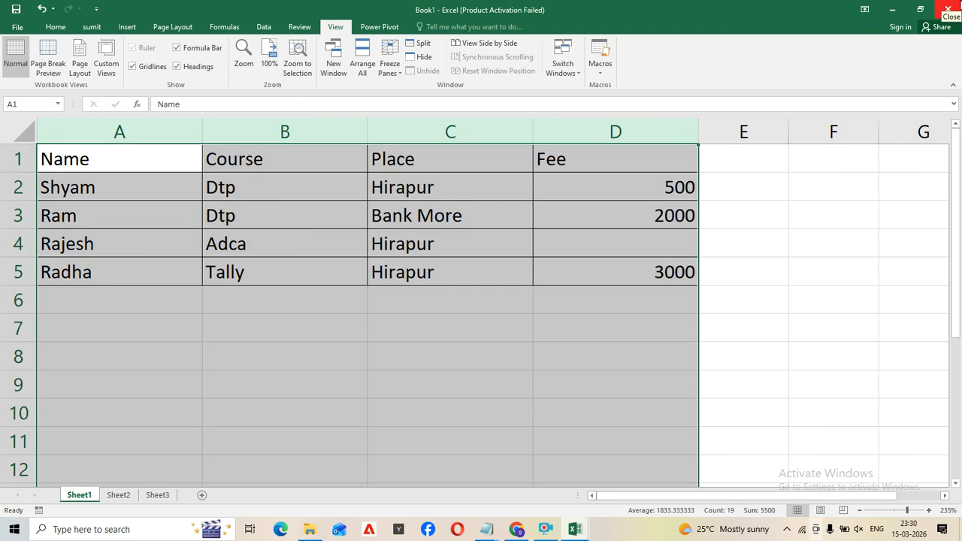
Close the Book1 and fourmlas workbooks without saving their changes.
left_click(949, 8)
left_click(481, 279)
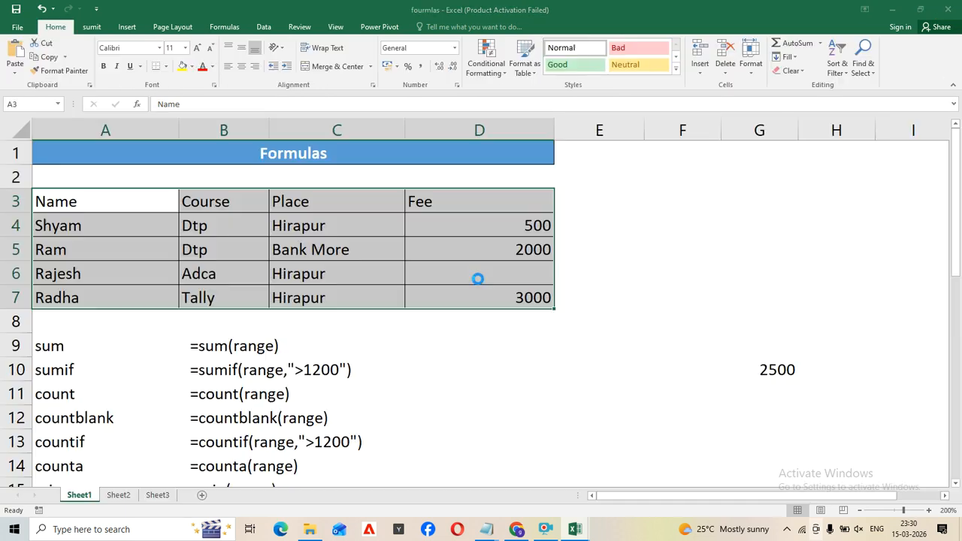
left_click(948, 9)
left_click(481, 278)
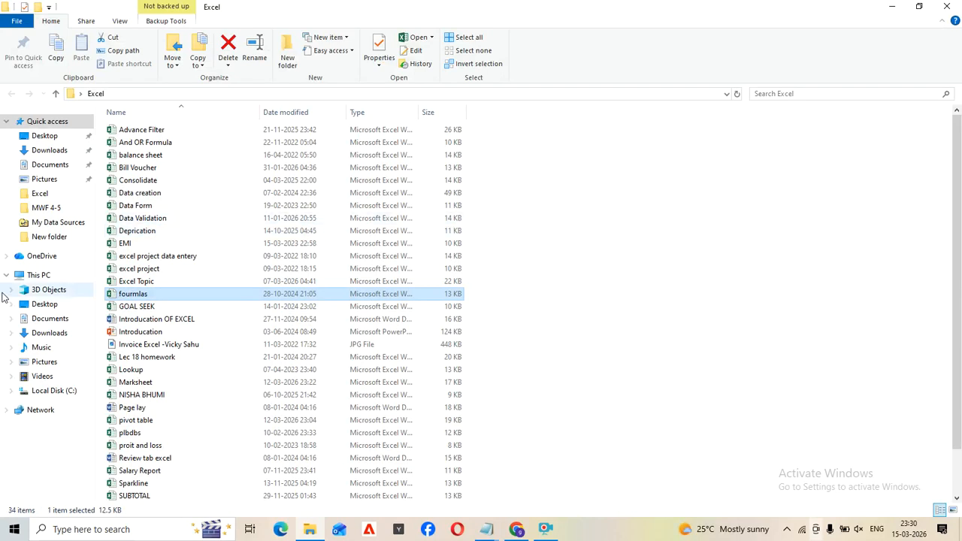
Open the Consolidate workbook from the Excel folder and dismiss the Office activation wizard.
left_click(139, 179)
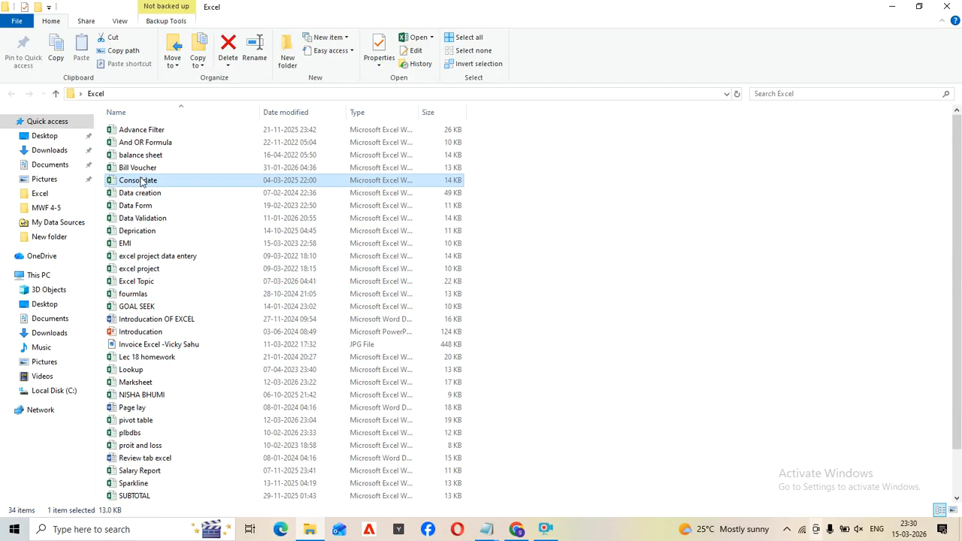
left_click(175, 181)
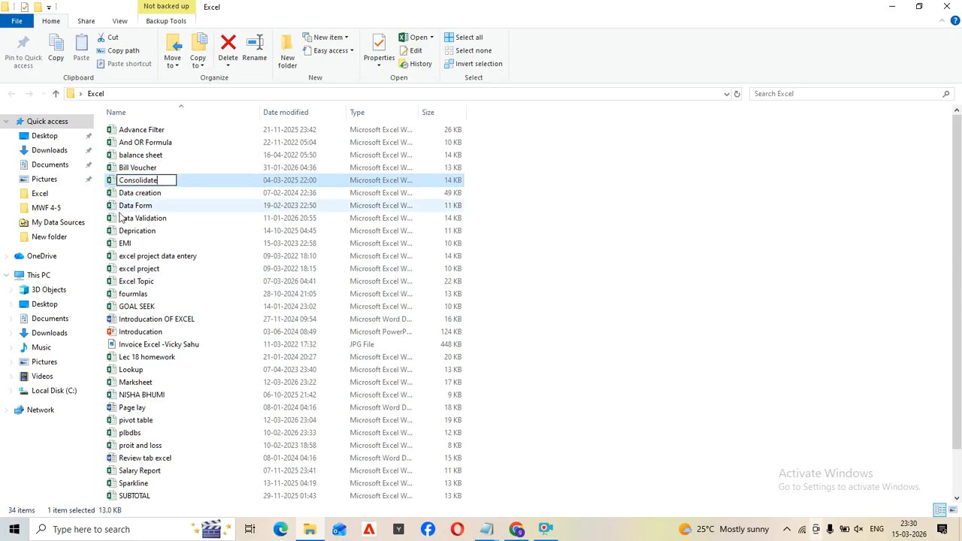
left_click(210, 181)
double_click(211, 181)
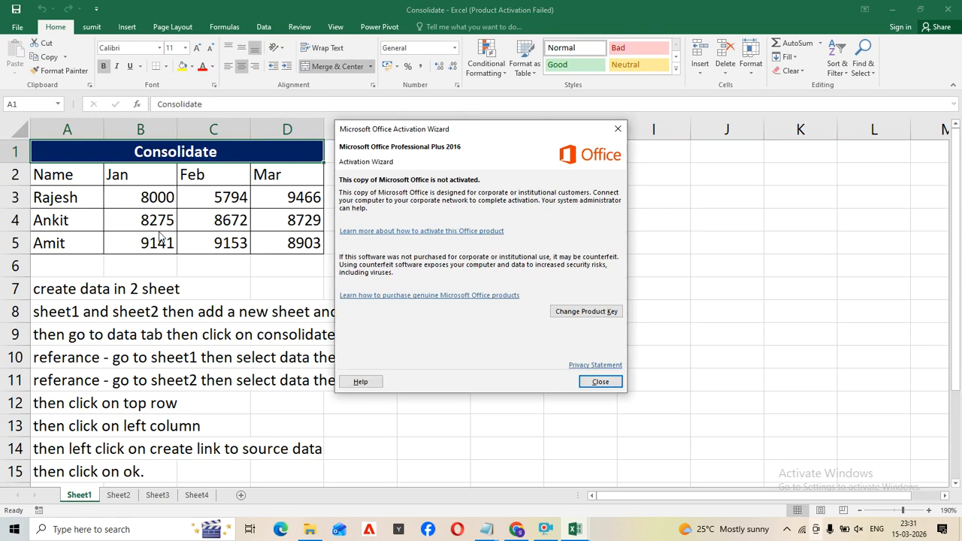
left_click(606, 383)
left_click(243, 269)
Copy the Conslidate 2012 table in A1:D5 on Sheet2 of the Consolidate workbook.
left_click(122, 495)
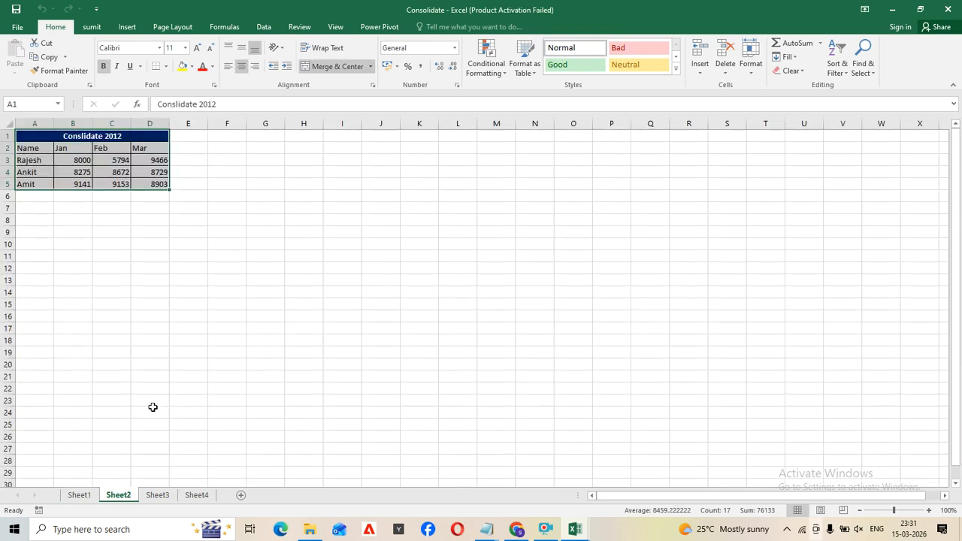
left_click(171, 259)
left_click_drag(40, 134, 139, 180)
key("ctrl+c")
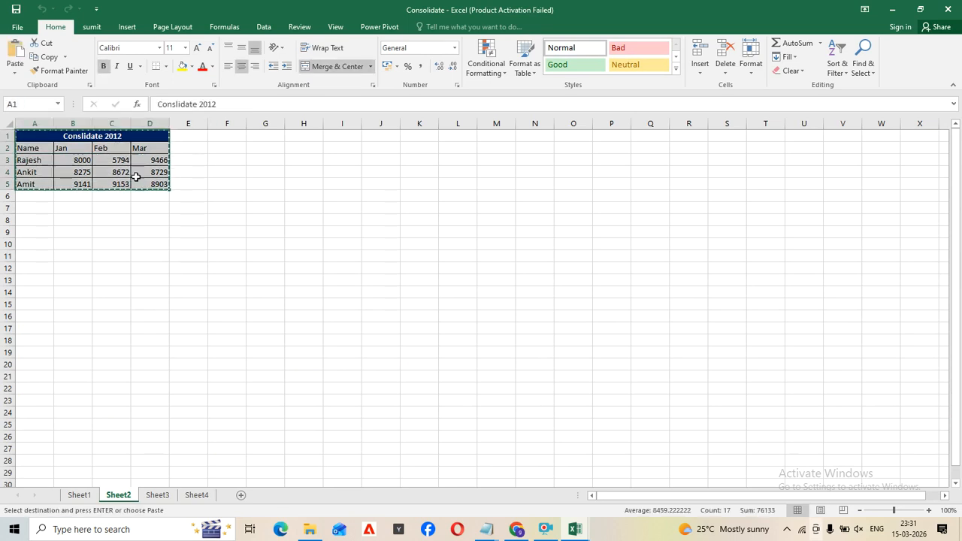
Create a new blank workbook.
left_click(24, 30)
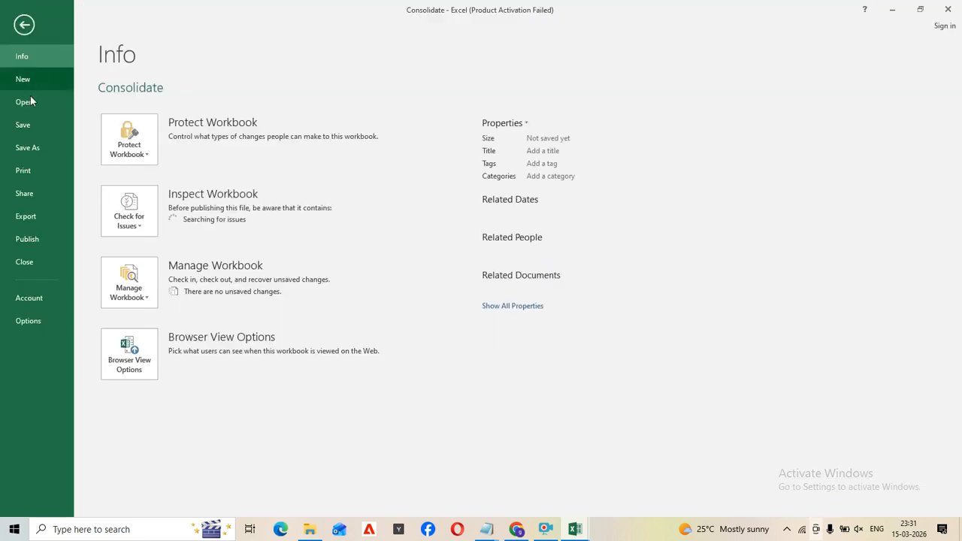
left_click(33, 80)
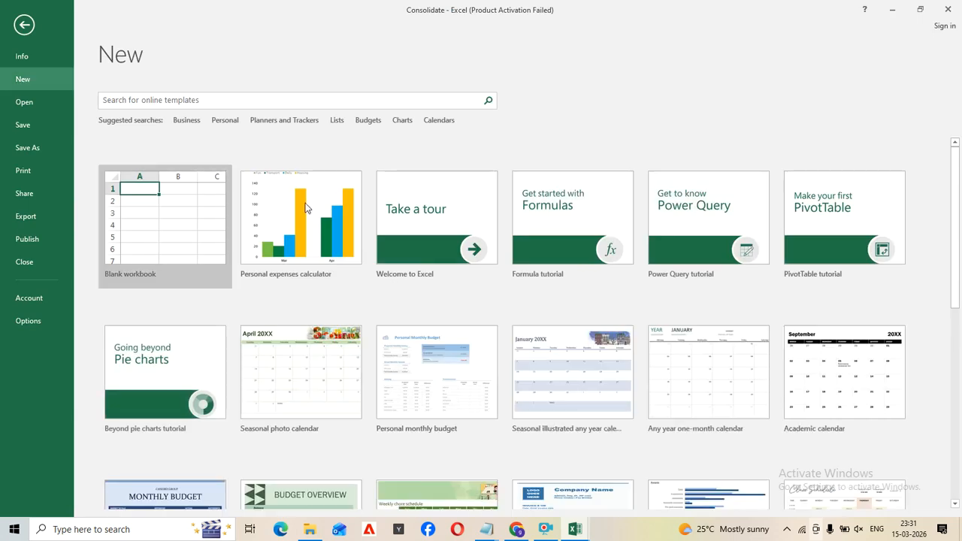
left_click(185, 225)
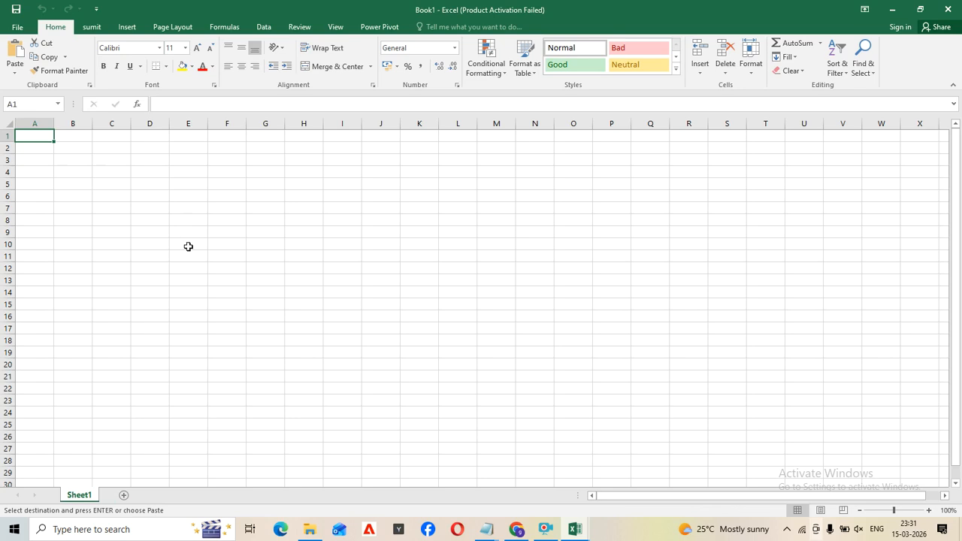
Paste the copied Conslidate 2012 table at cell A1 of Sheet1 in the new workbook.
scroll(188, 246, "up", 3)
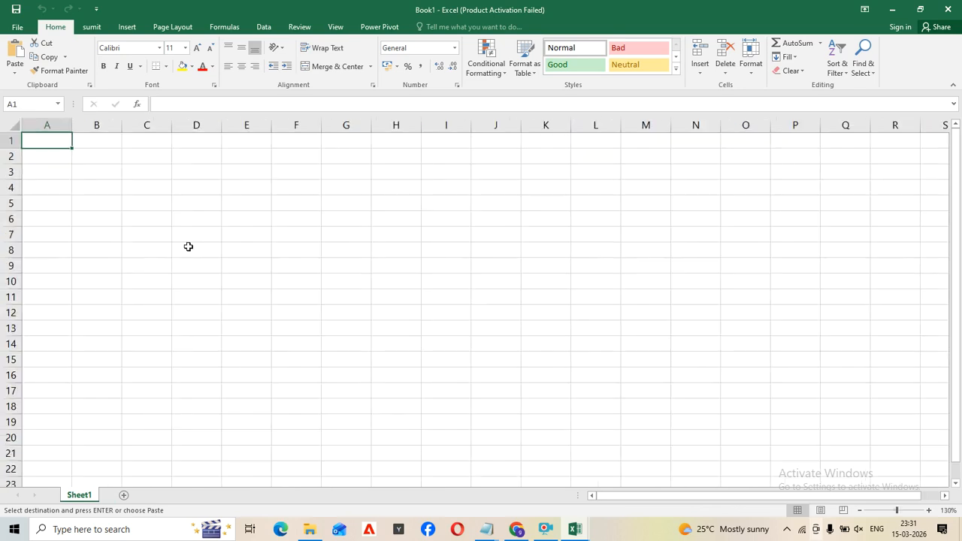
scroll(187, 247, "up", 3)
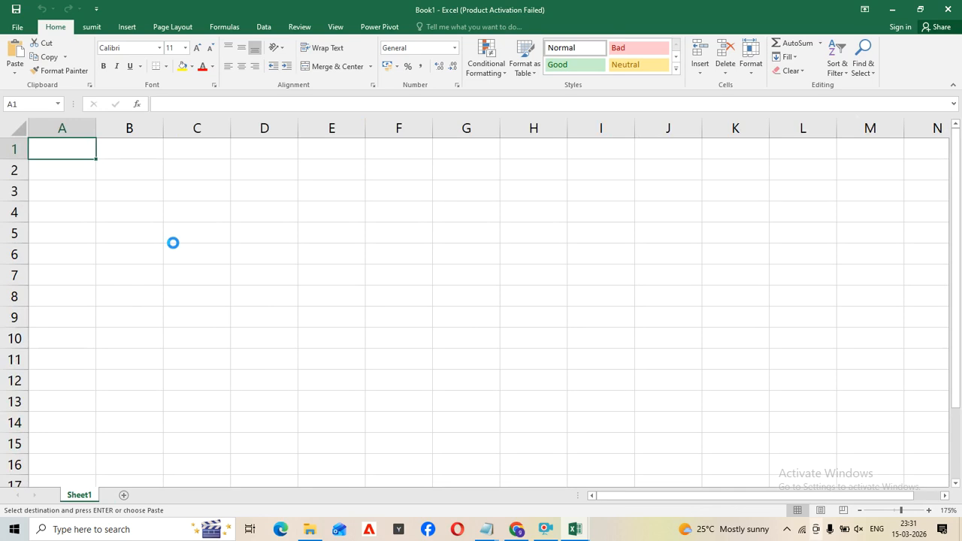
scroll(172, 242, "up", 4)
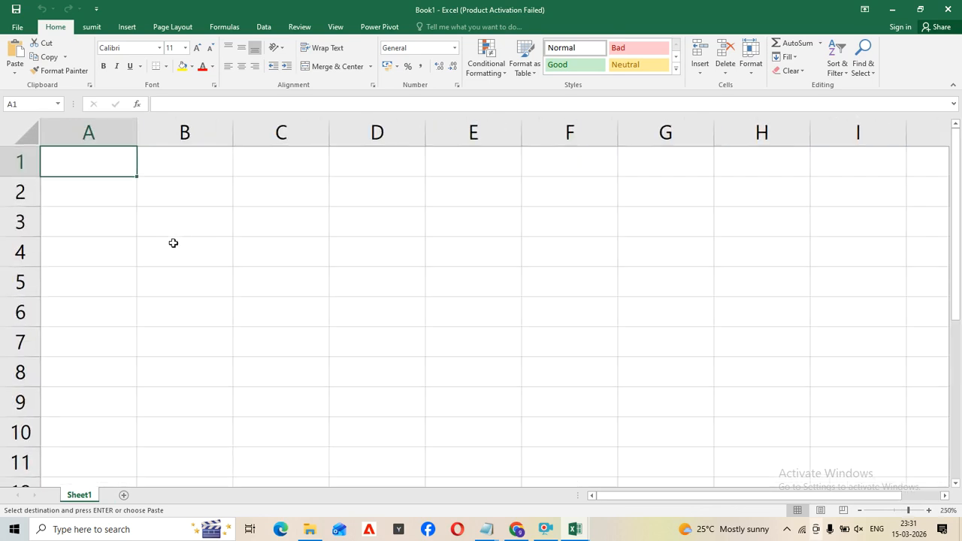
scroll(188, 247, "up", 3)
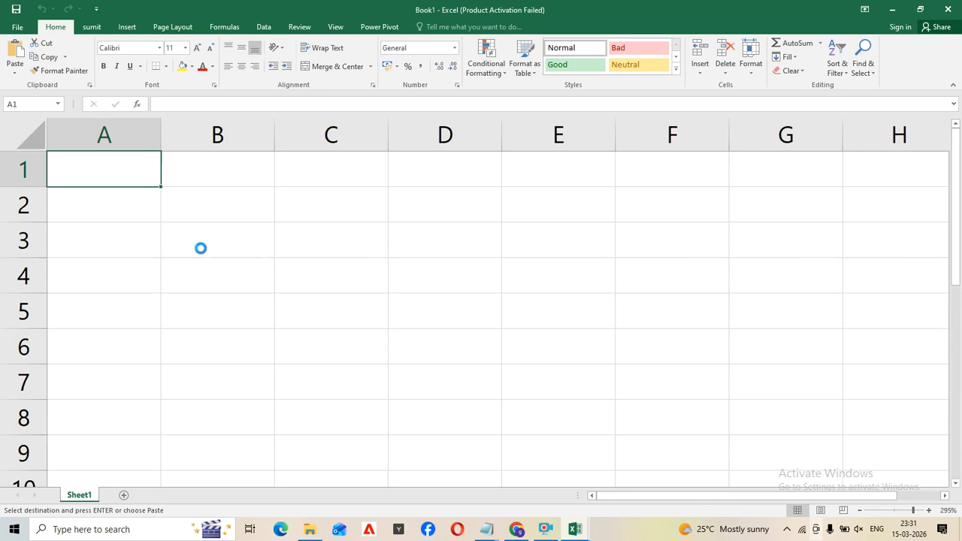
scroll(201, 248, "up", 2)
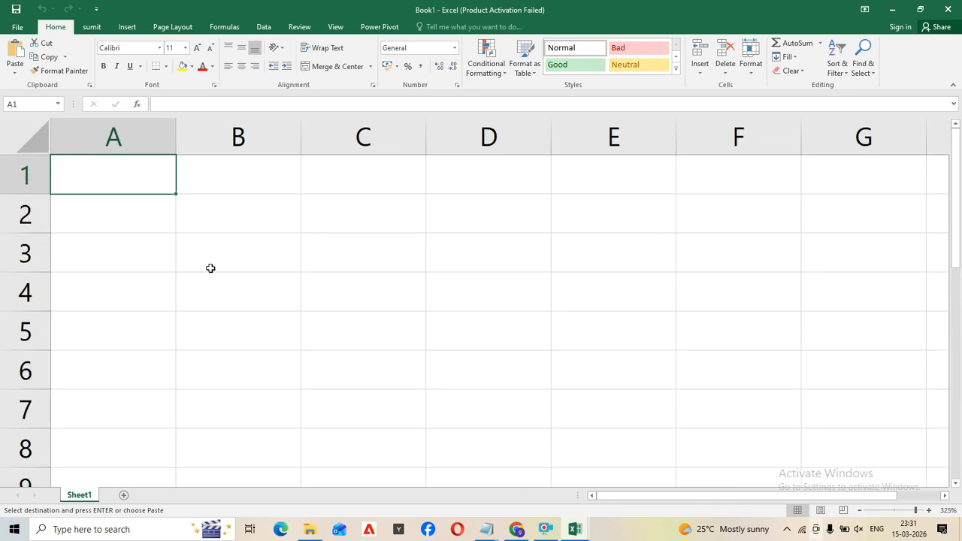
scroll(210, 268, "up", 1)
left_click(178, 288)
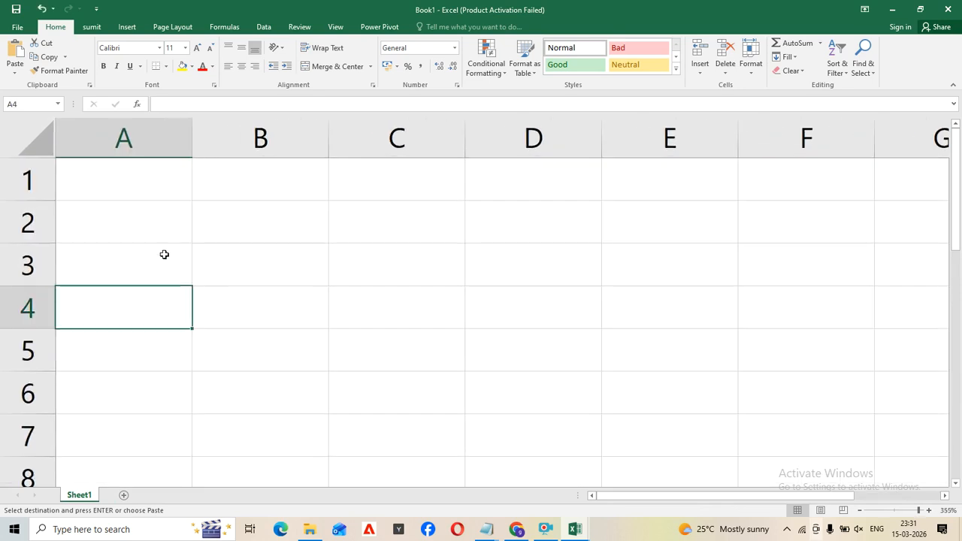
left_click(139, 171)
key("ctrl+v")
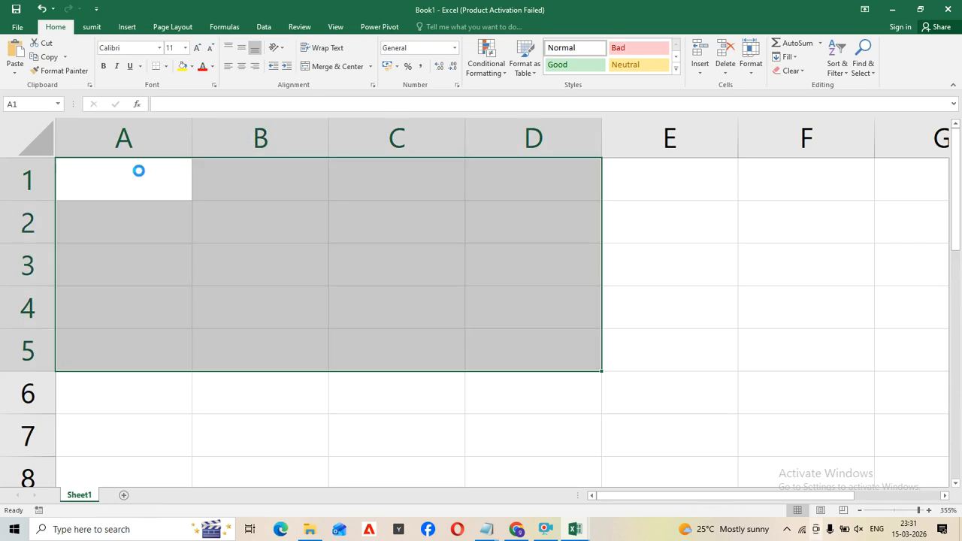
left_click(382, 259)
left_click(487, 234)
left_click(370, 298)
left_click(111, 219)
left_click(221, 343)
left_click(129, 226)
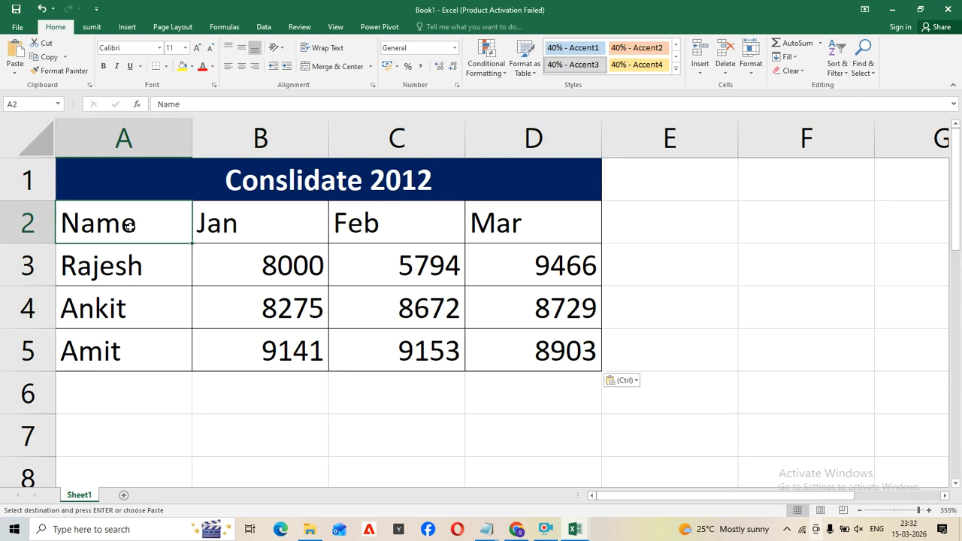
Add a second worksheet to the new workbook and leave it active.
left_click(124, 497)
left_click(78, 495)
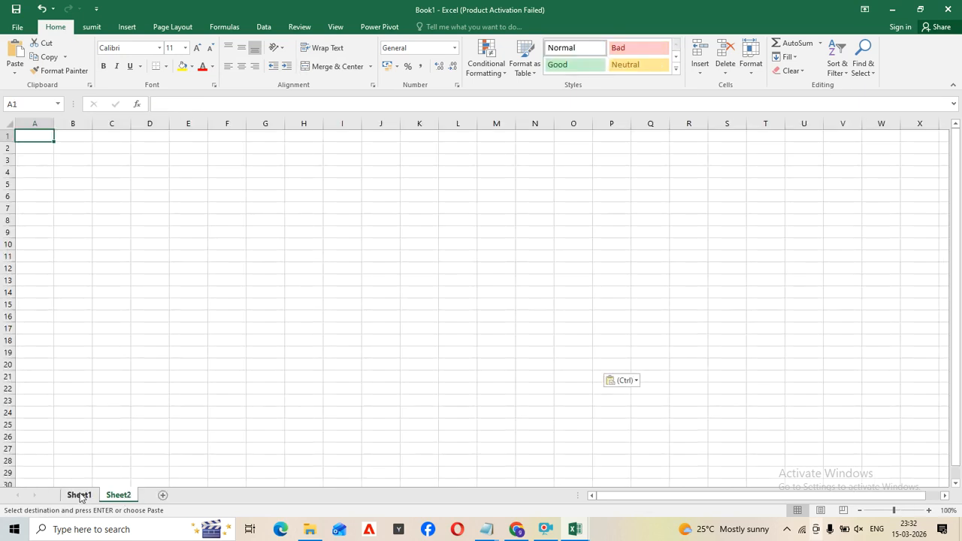
left_click(121, 496)
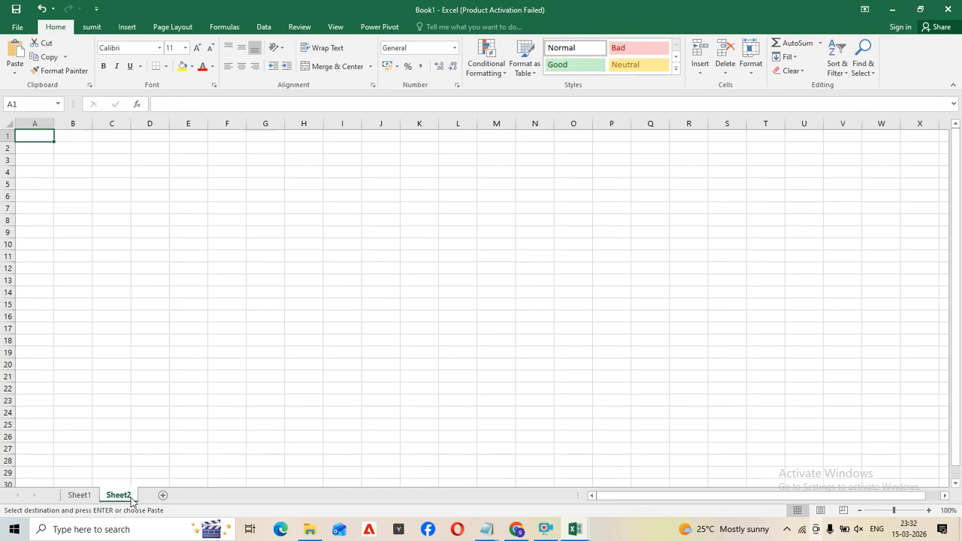
Copy the Conslidate 2012 table in A1:D5 of Sheet1 and paste it at cell A1 of Sheet2.
left_click(74, 496)
left_click_drag(172, 193, 161, 340)
key("ctrl+c")
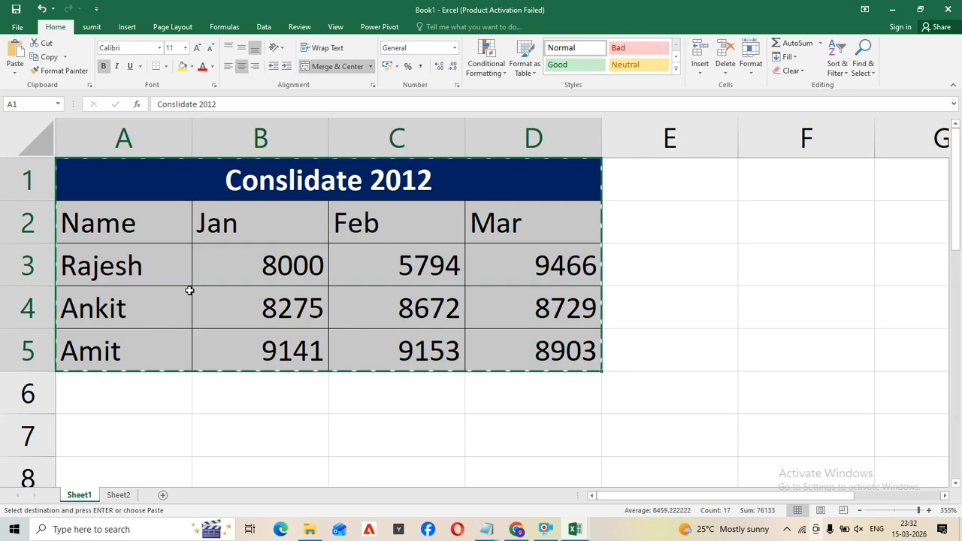
left_click(118, 495)
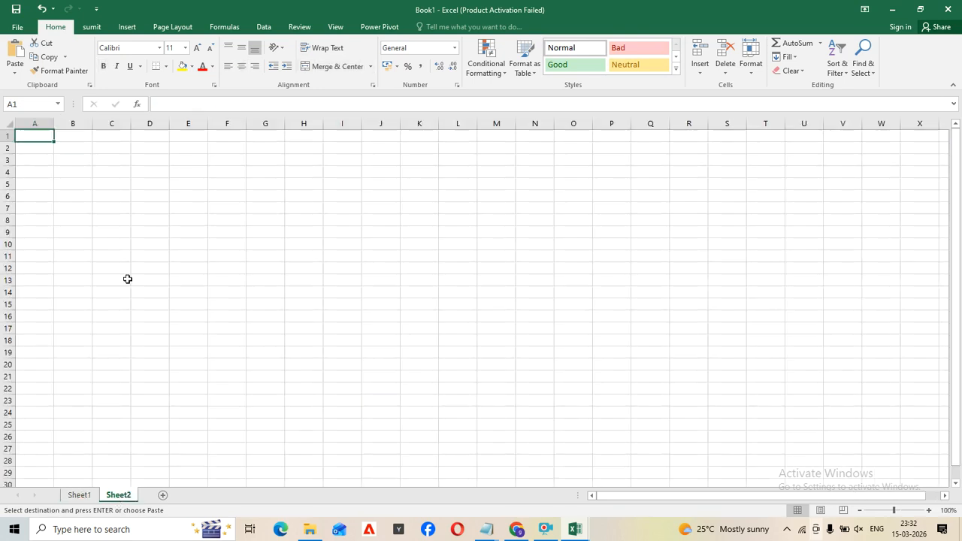
scroll(127, 274, "up", 3, "ctrl")
scroll(127, 274, "up", 8, "ctrl")
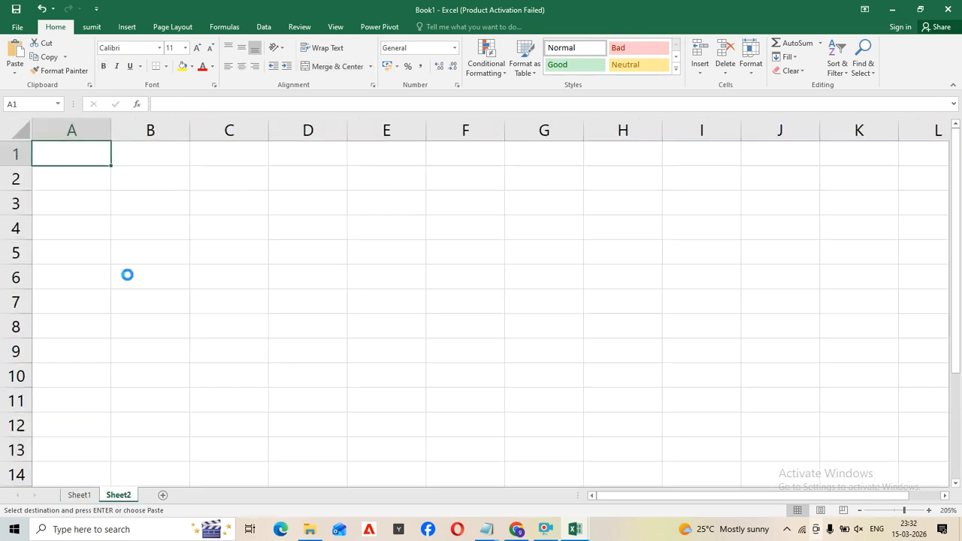
scroll(128, 275, "up", 1, "ctrl")
key("ctrl+v")
left_click(331, 285)
Compare the tables on Sheet1 and Sheet2 and add a third worksheet, leaving it active.
left_click(79, 497)
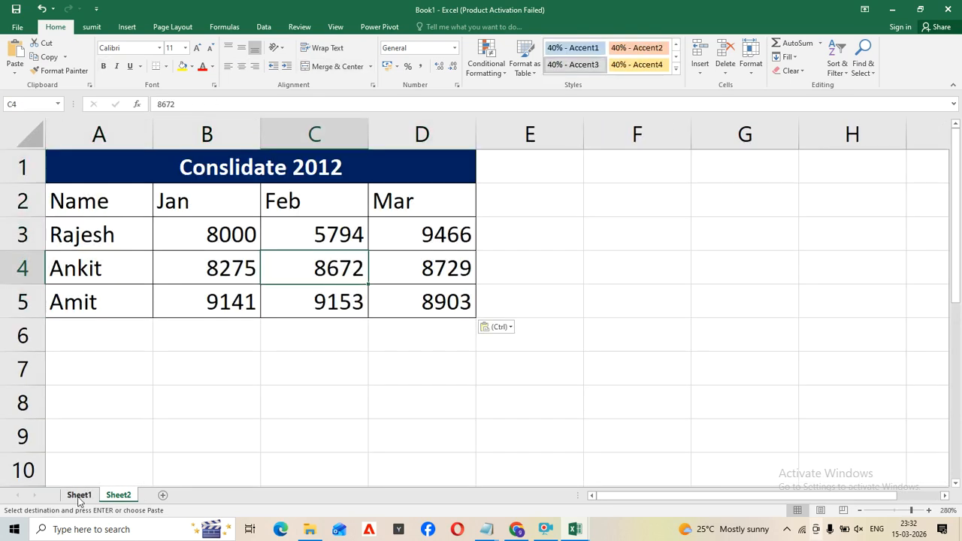
left_click(118, 496)
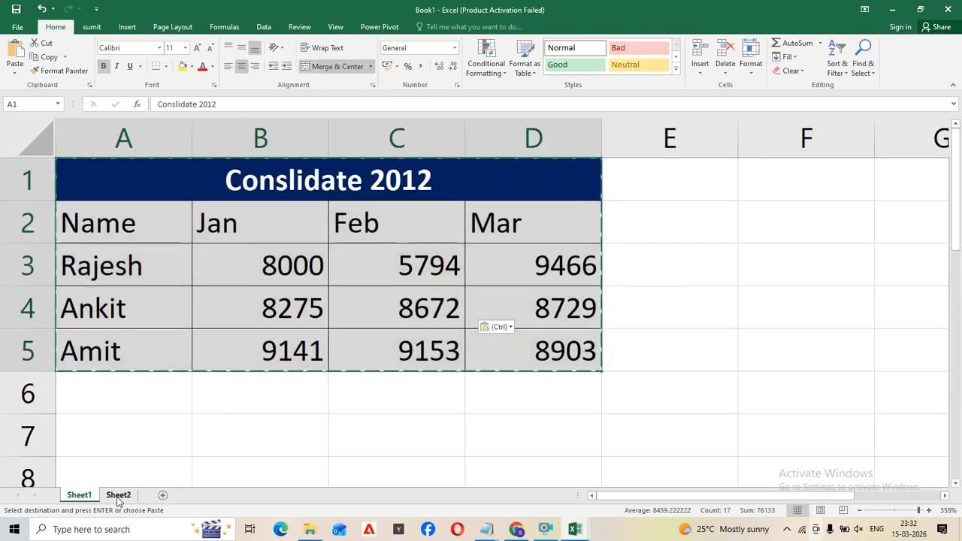
left_click(78, 497)
left_click(118, 496)
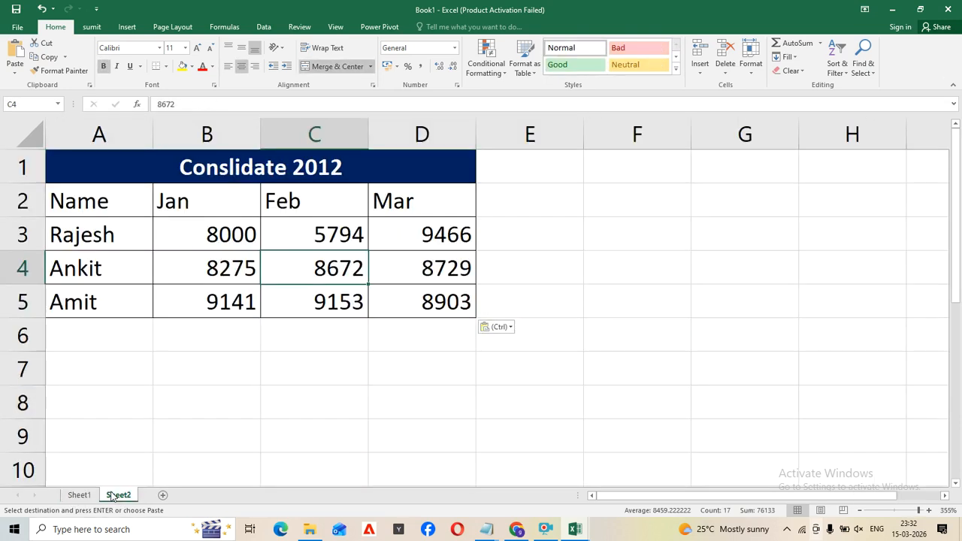
left_click(162, 496)
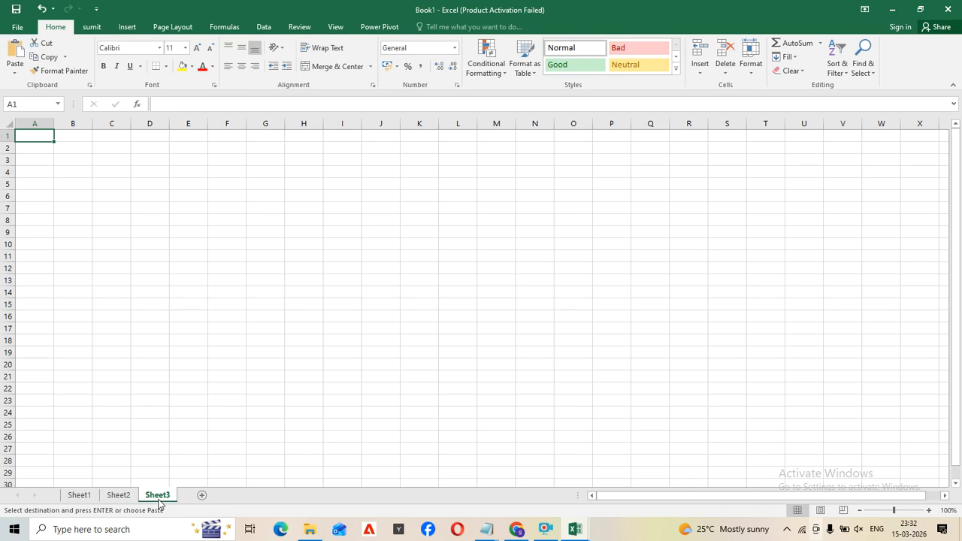
left_click(79, 496)
left_click(119, 496)
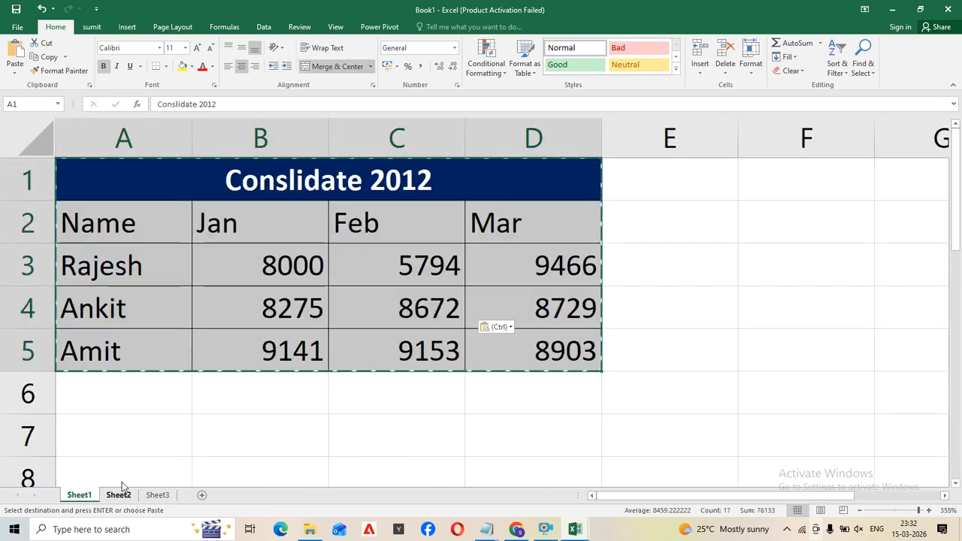
left_click(167, 496)
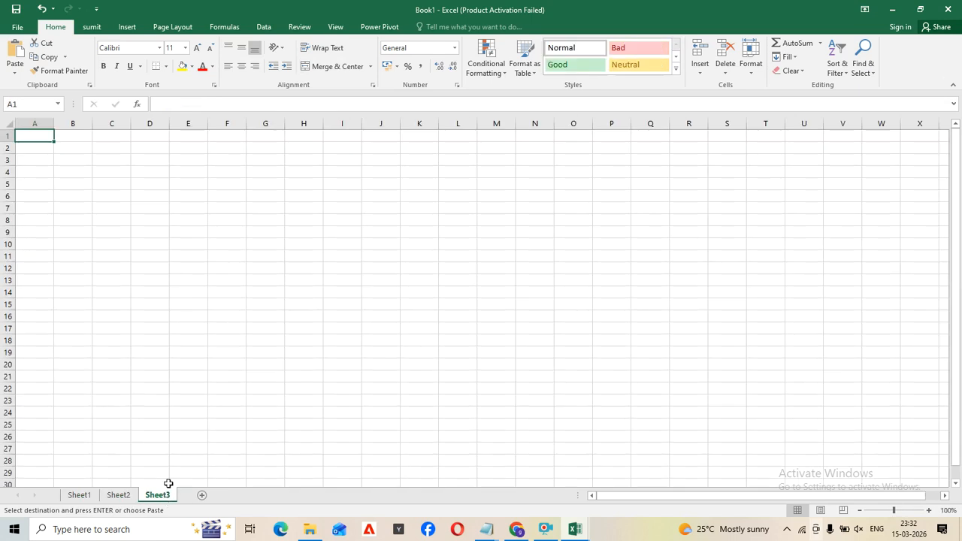
scroll(189, 338, "up", 9)
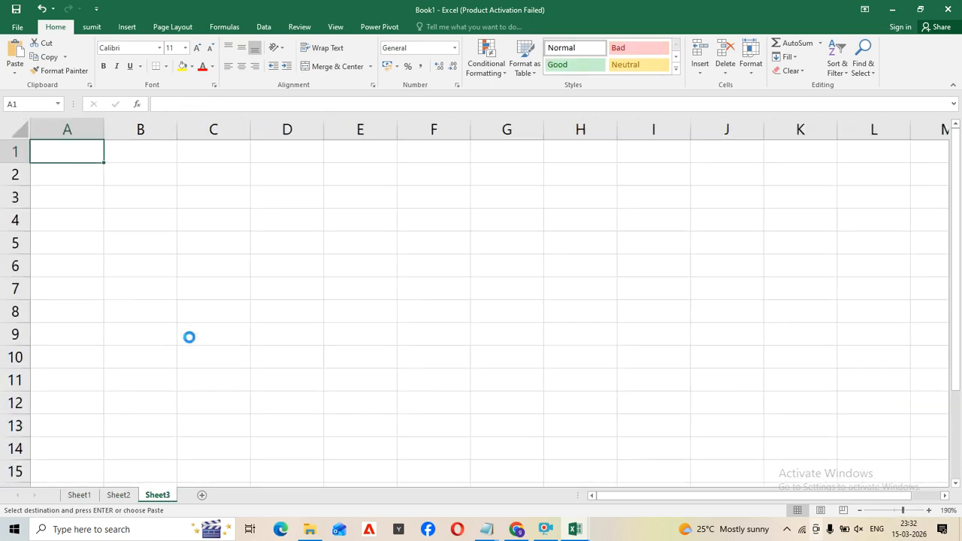
left_click(264, 28)
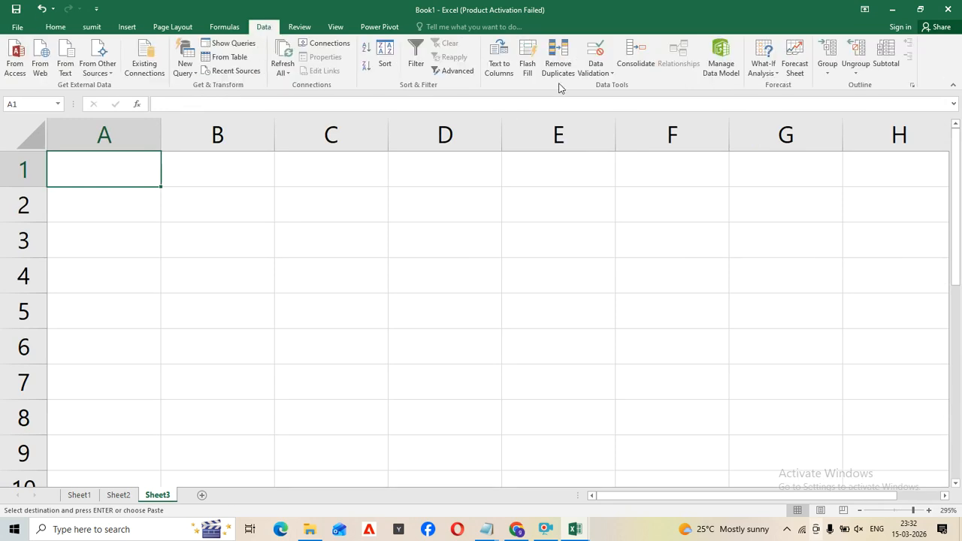
left_click(634, 54)
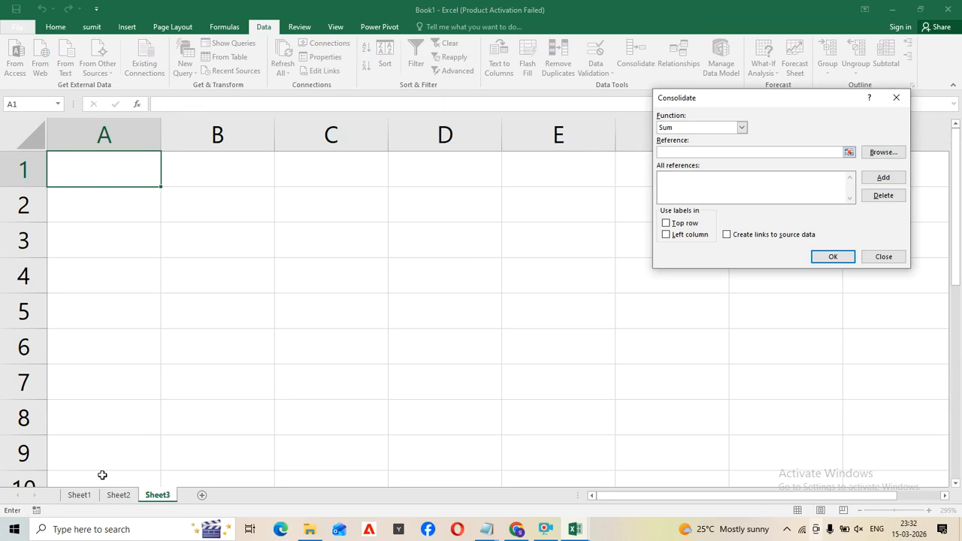
left_click(896, 97)
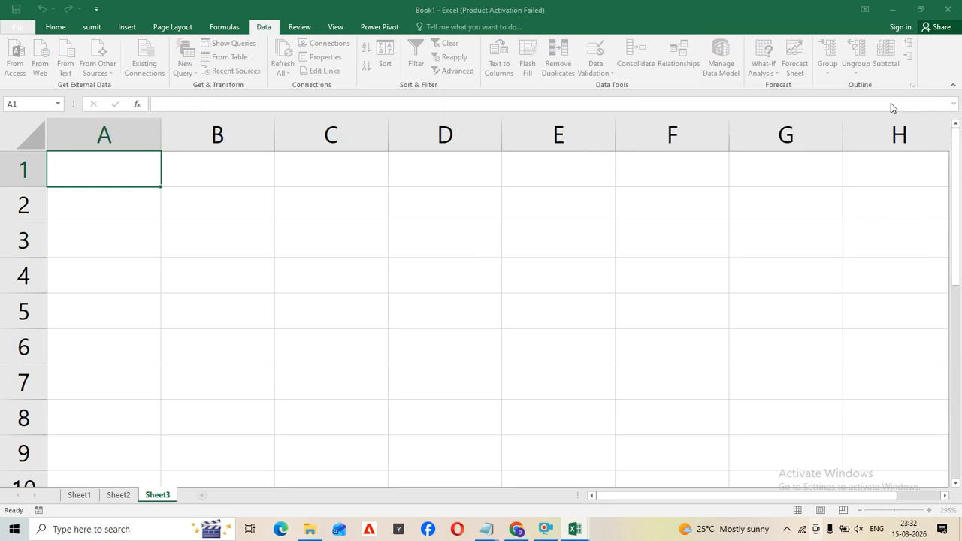
left_click(79, 494)
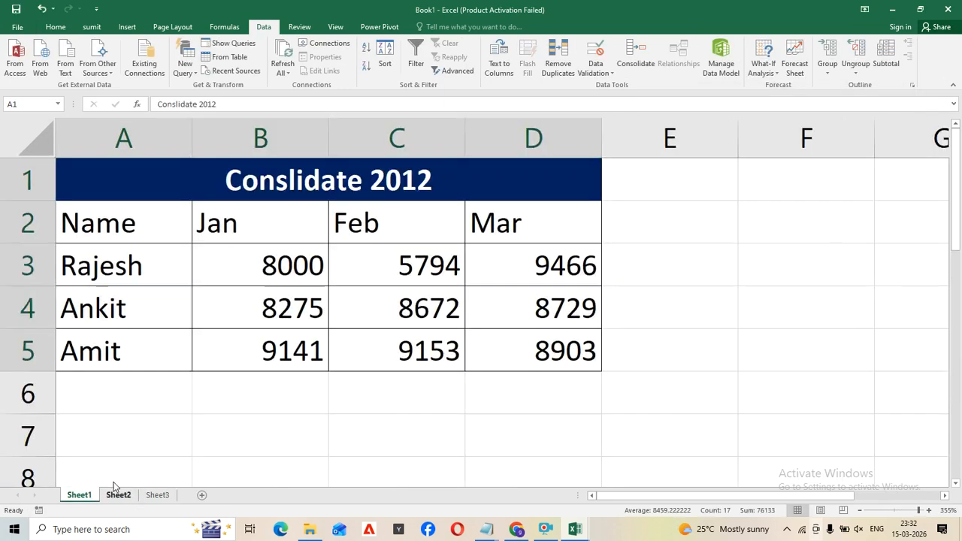
left_click(118, 494)
left_click(157, 495)
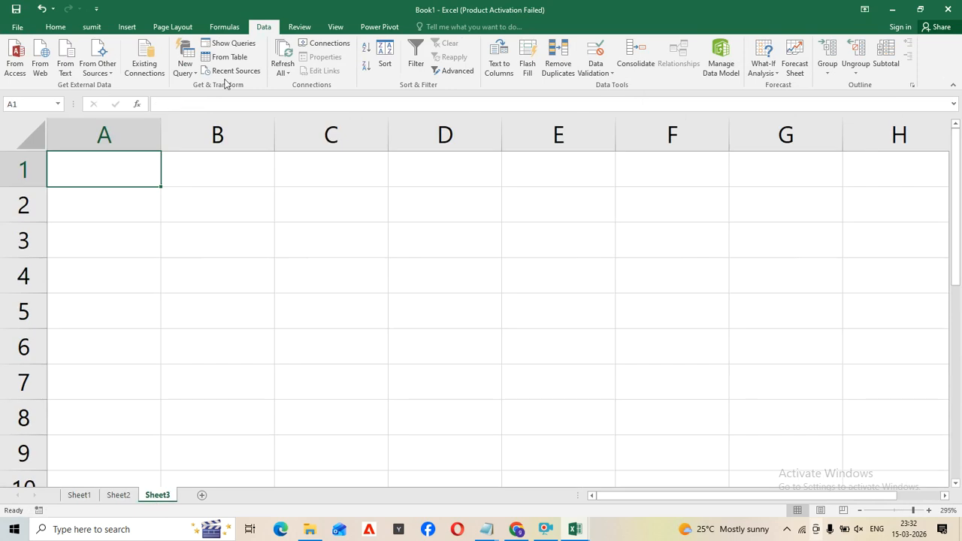
Start a Sum consolidation at cell A1 of Sheet3 and add Sheet1's range A2:D5 as the first reference.
left_click(636, 59)
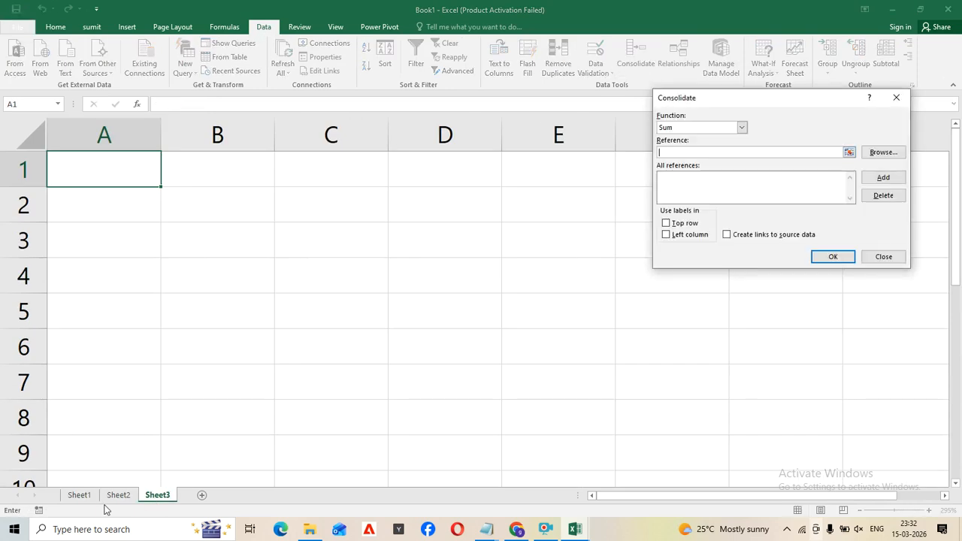
left_click(79, 495)
left_click_drag(92, 206, 526, 338)
left_click(874, 181)
Add Sheet2's range A2:D5 as the second reference and run the consolidation using labels from the top row.
left_click(129, 503)
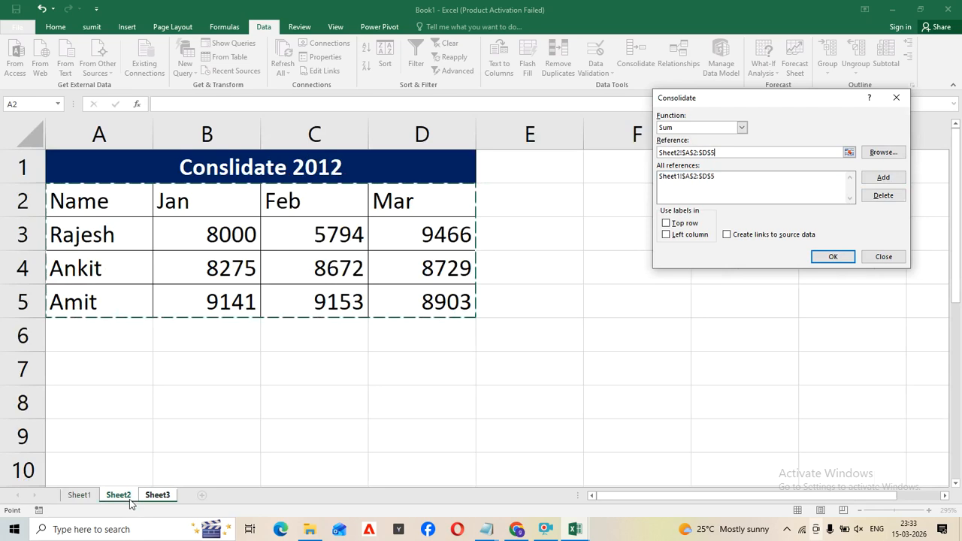
left_click_drag(69, 200, 412, 306)
left_click(880, 181)
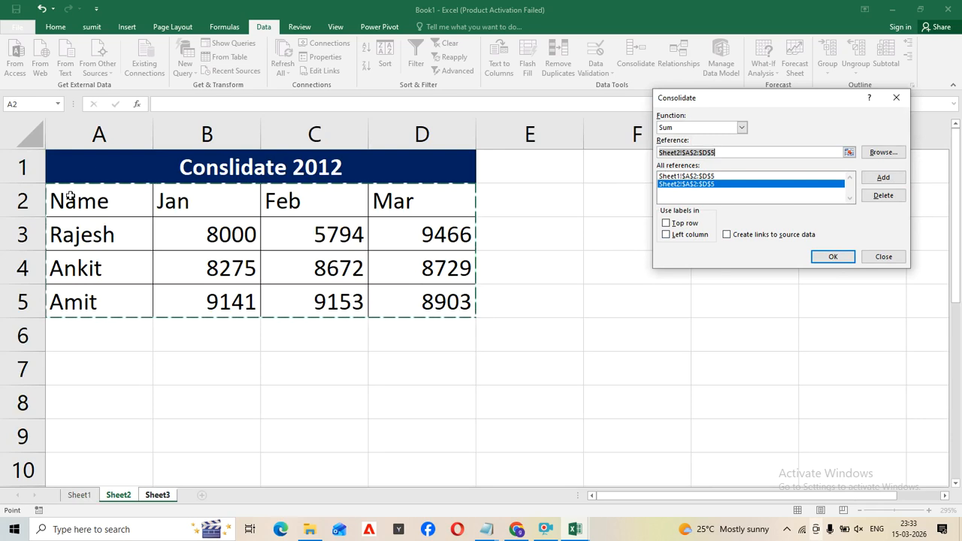
left_click(675, 226)
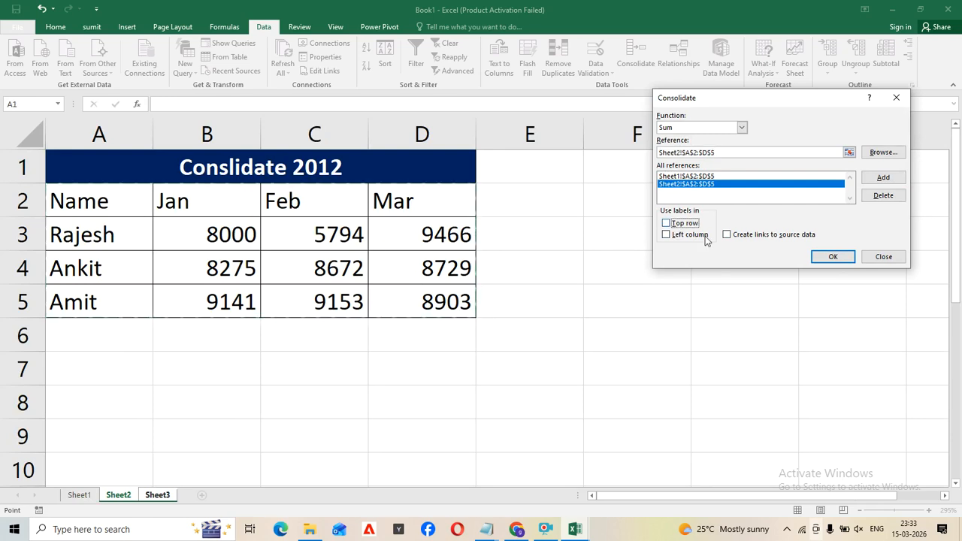
left_click(826, 257)
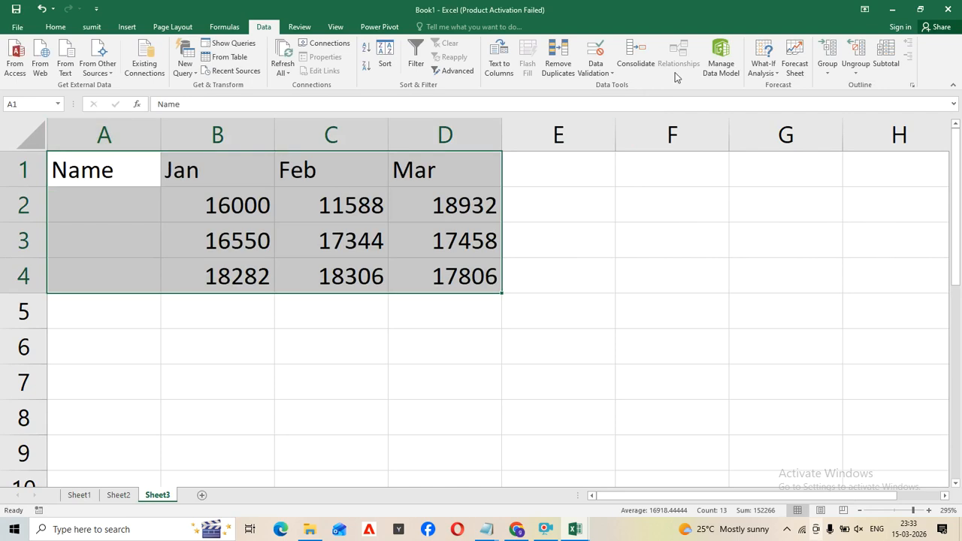
Rerun the consolidation on Sheet3 using labels from the left column as well as the top row.
left_click(636, 60)
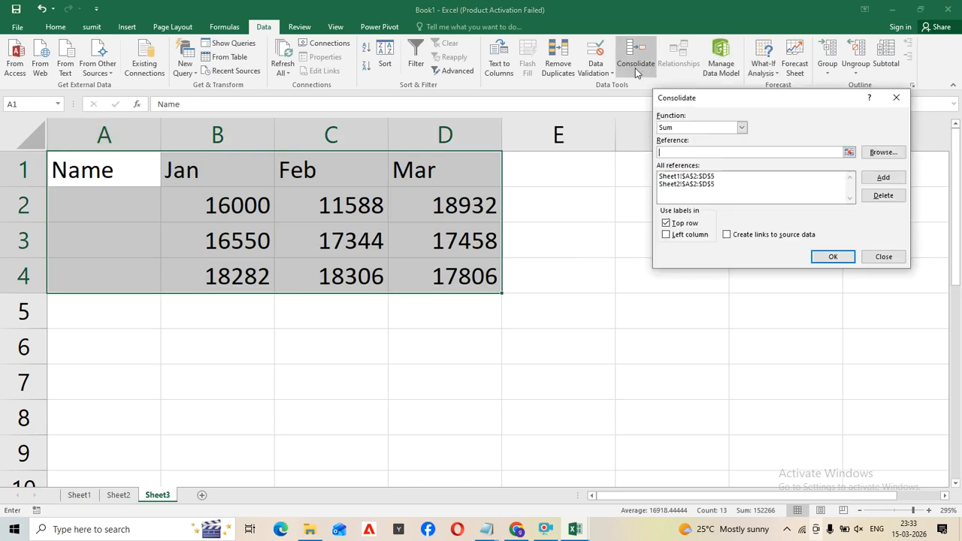
left_click(674, 236)
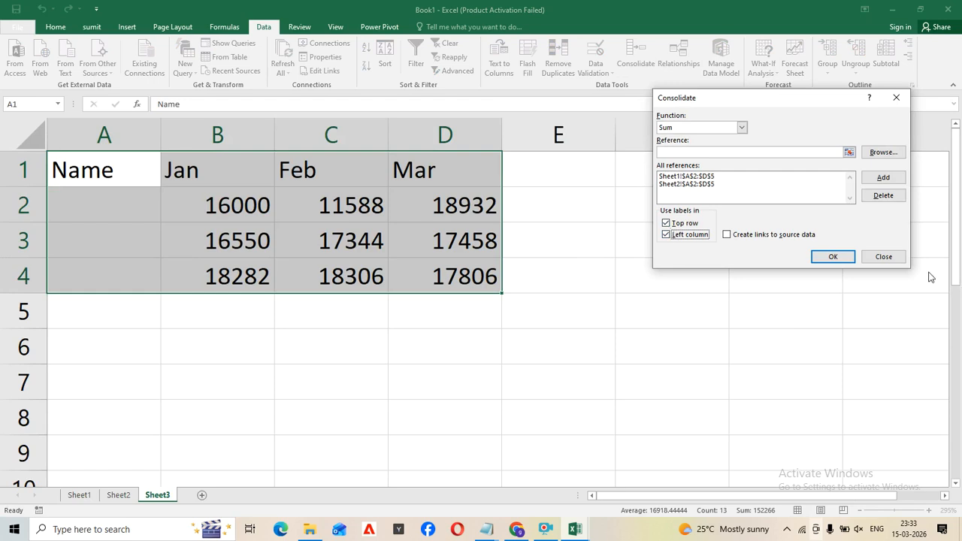
left_click(842, 258)
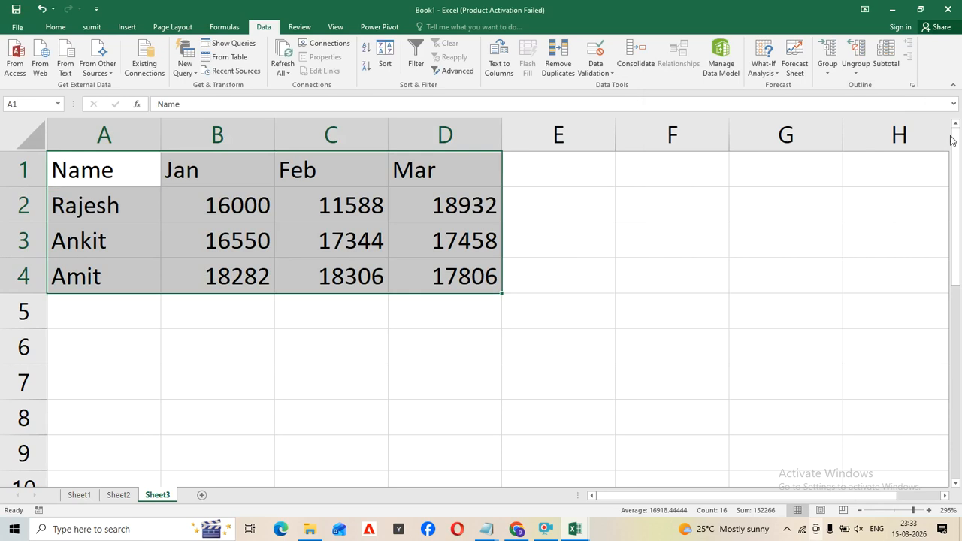
Close the new workbook without saving it and close the Consolidate workbook.
left_click(948, 9)
left_click(499, 276)
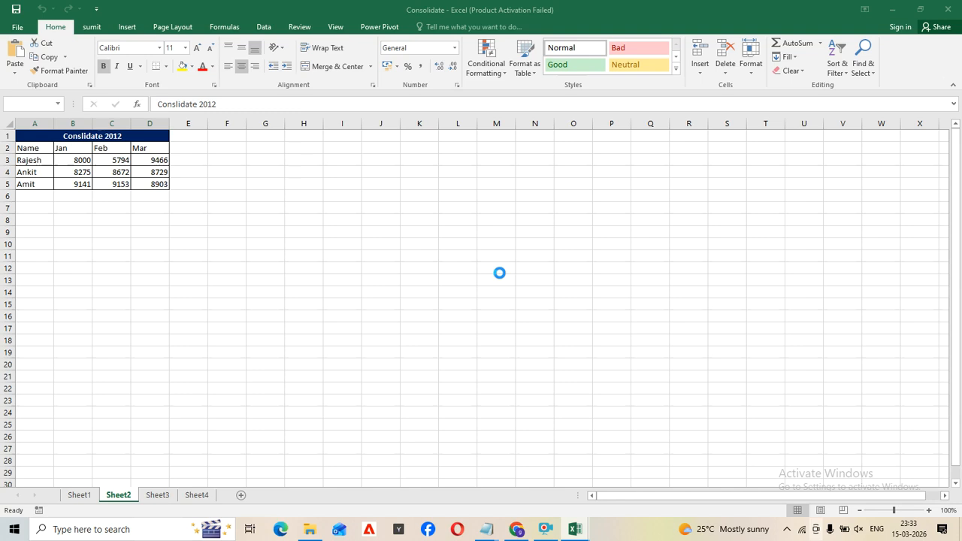
left_click(598, 384)
left_click(948, 9)
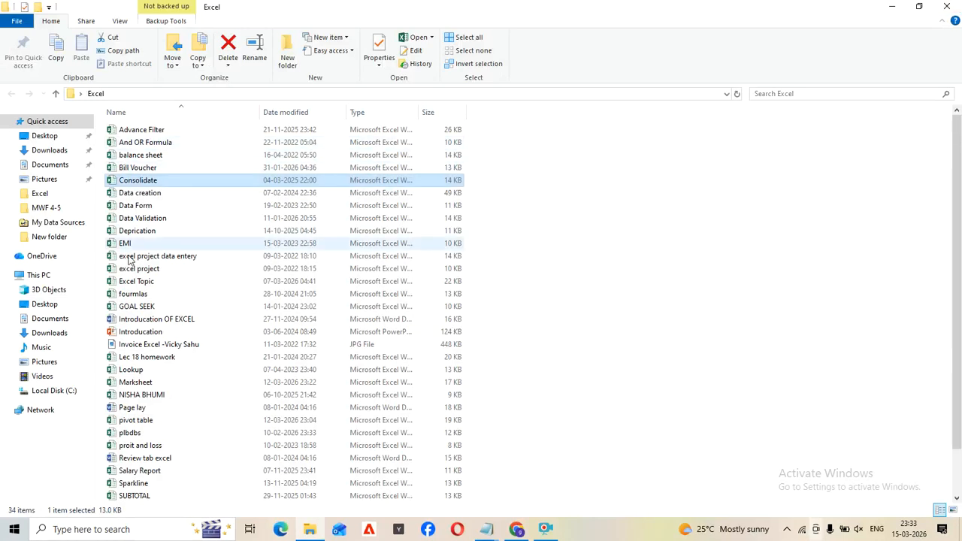
Open the SUBTOTAL workbook from the Excel folder and dismiss the Office activation dialog.
scroll(146, 376, "down", 1)
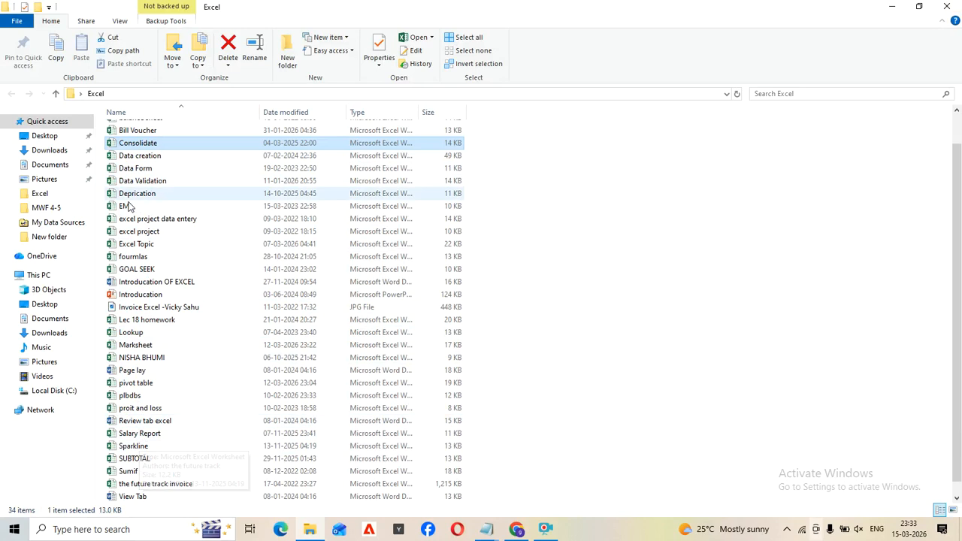
scroll(139, 368, "down", 1)
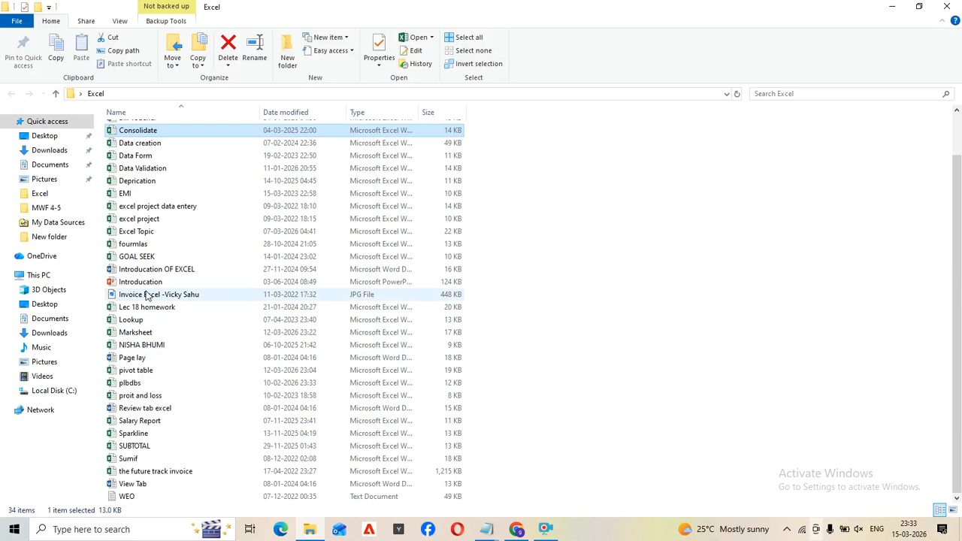
double_click(140, 408)
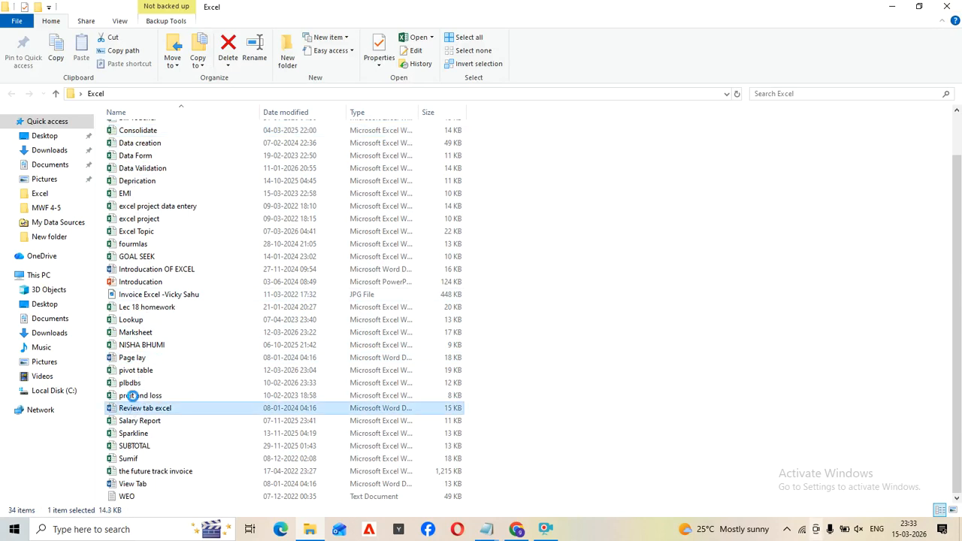
left_click(166, 420)
left_click(134, 447)
left_click(132, 447)
key("End")
key("Return")
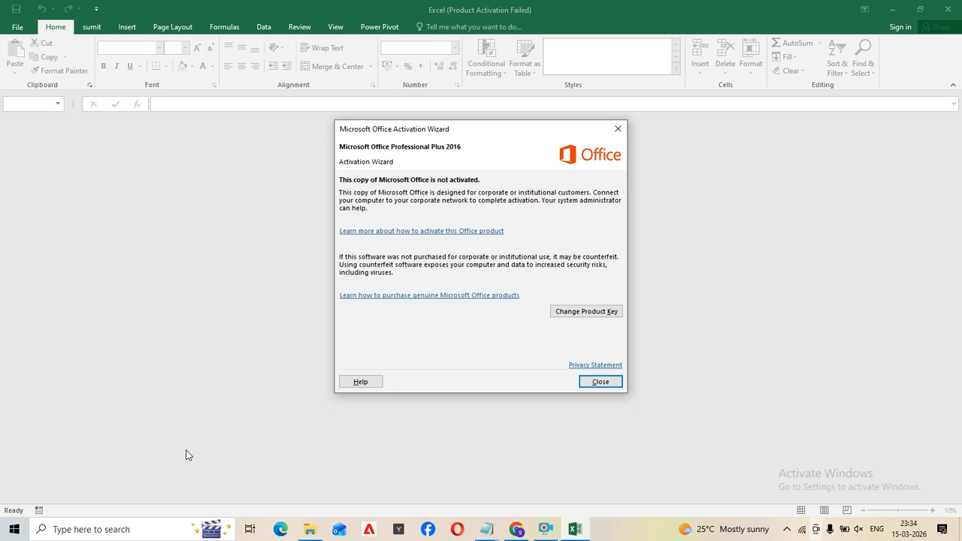
left_click(594, 381)
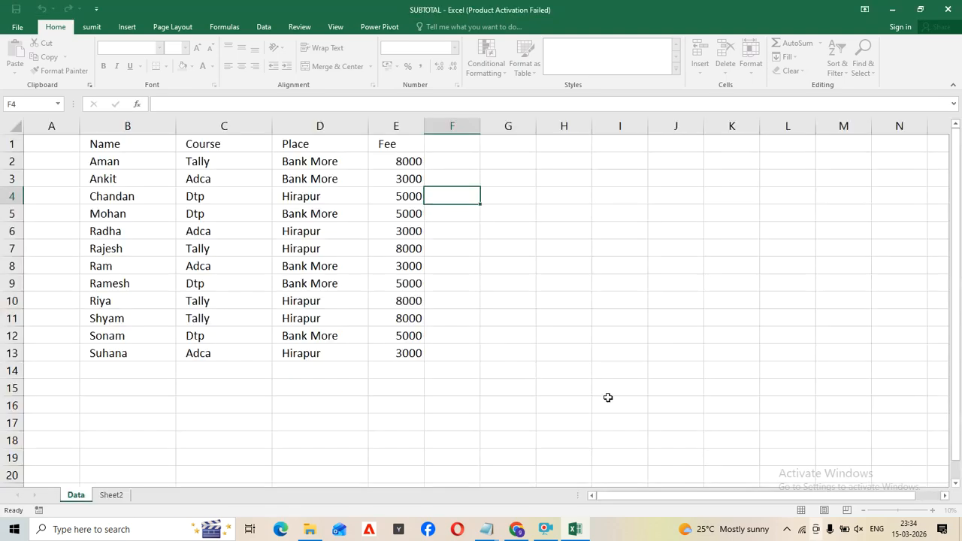
Examine the Course, Place and Fee columns of the student table on the Data sheet.
left_click(376, 194)
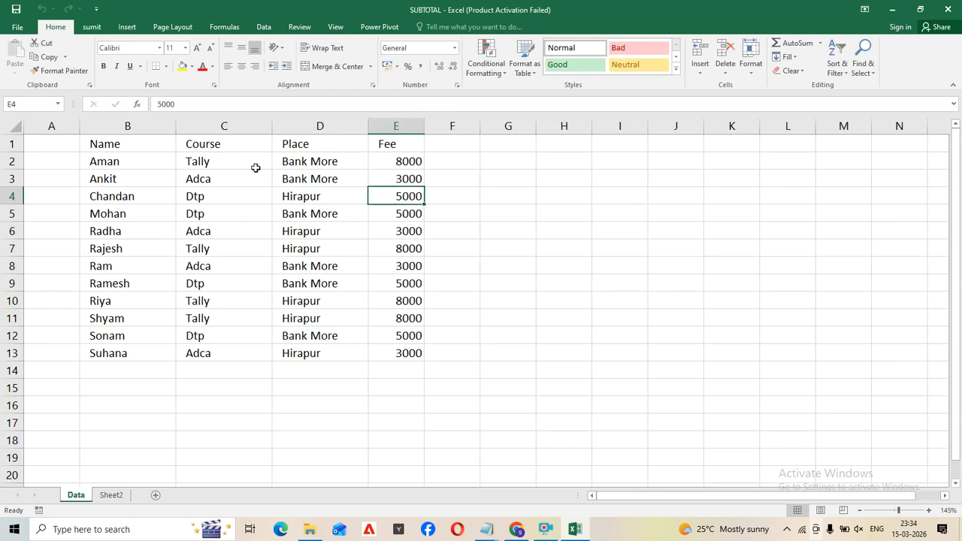
left_click(204, 166)
left_click(290, 261)
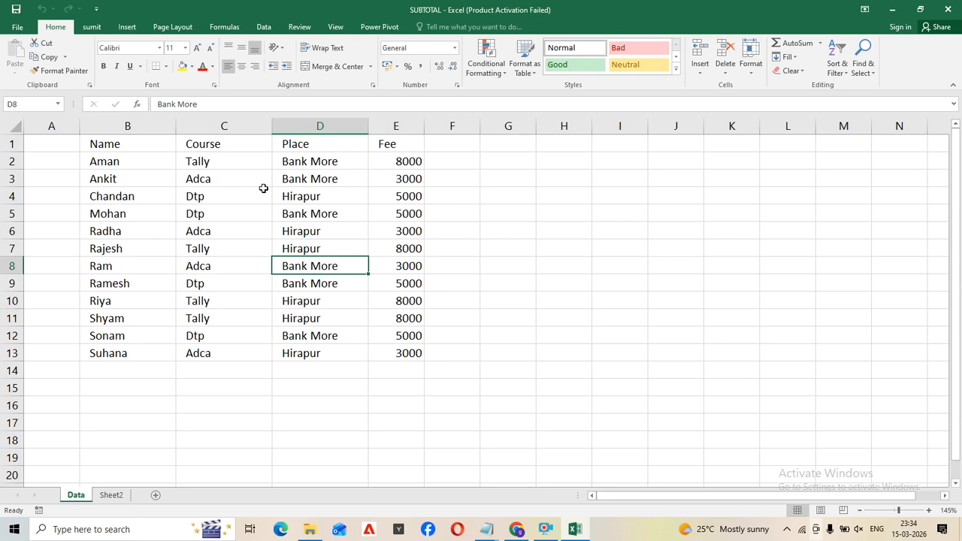
left_click(184, 199)
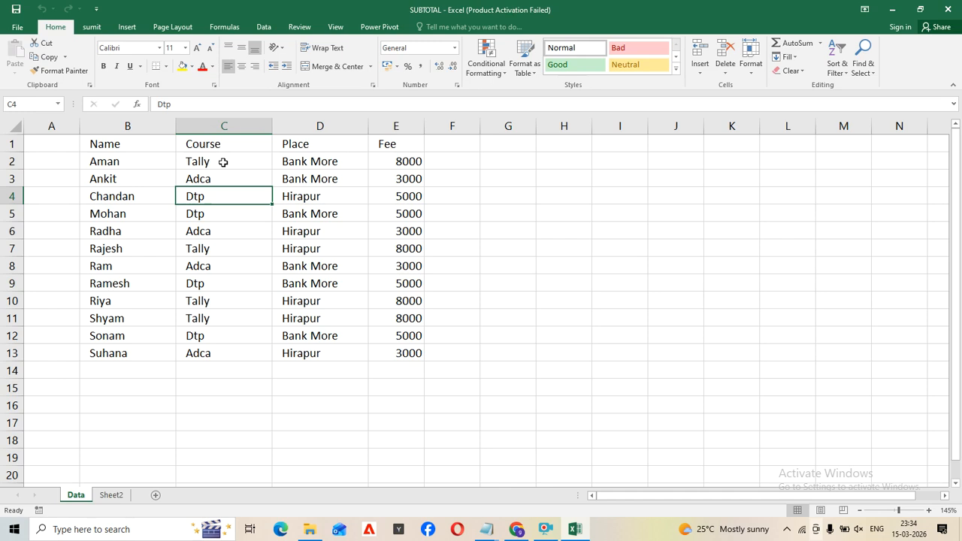
left_click(256, 245)
left_click_drag(214, 160, 210, 197)
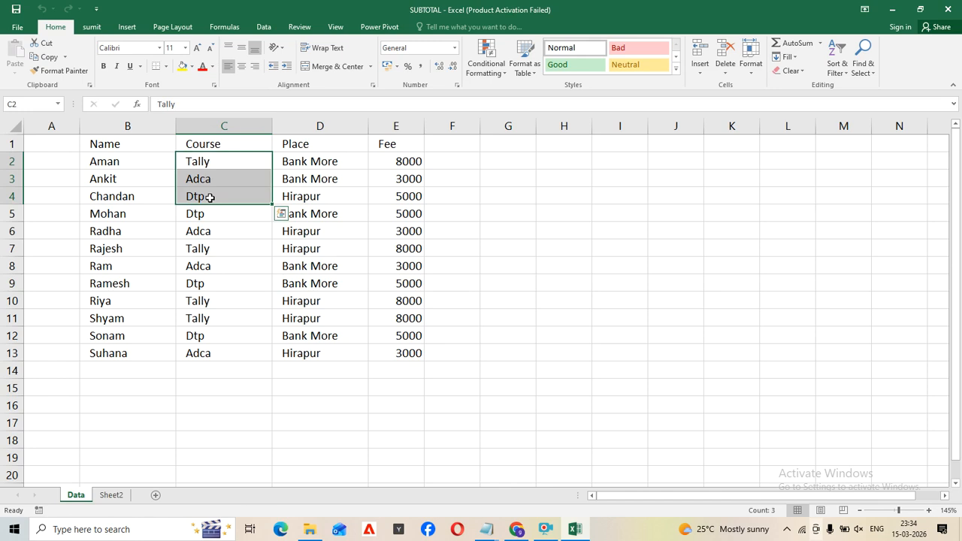
left_click(241, 253)
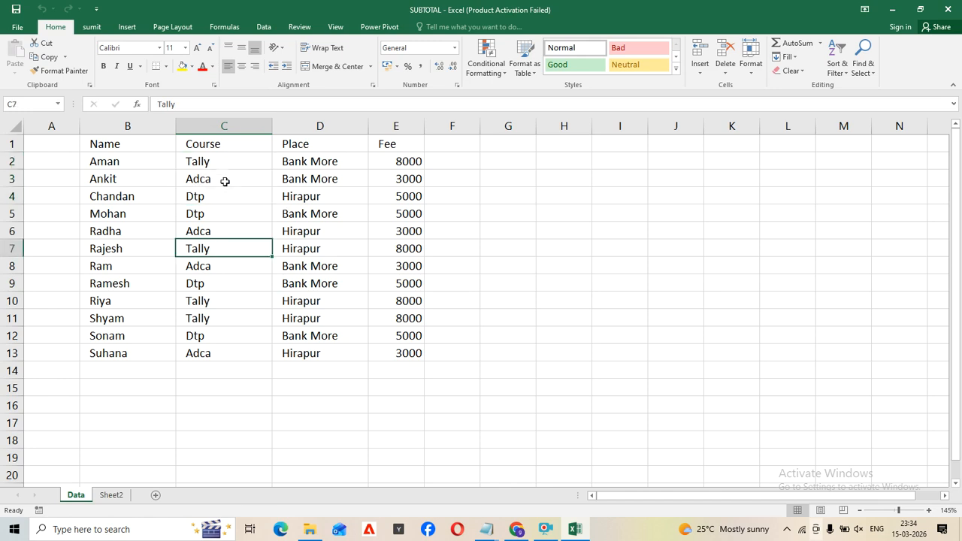
Sort the student table by Course from A to Z, expanding the selection to the neighbouring columns.
left_click_drag(223, 164, 208, 350)
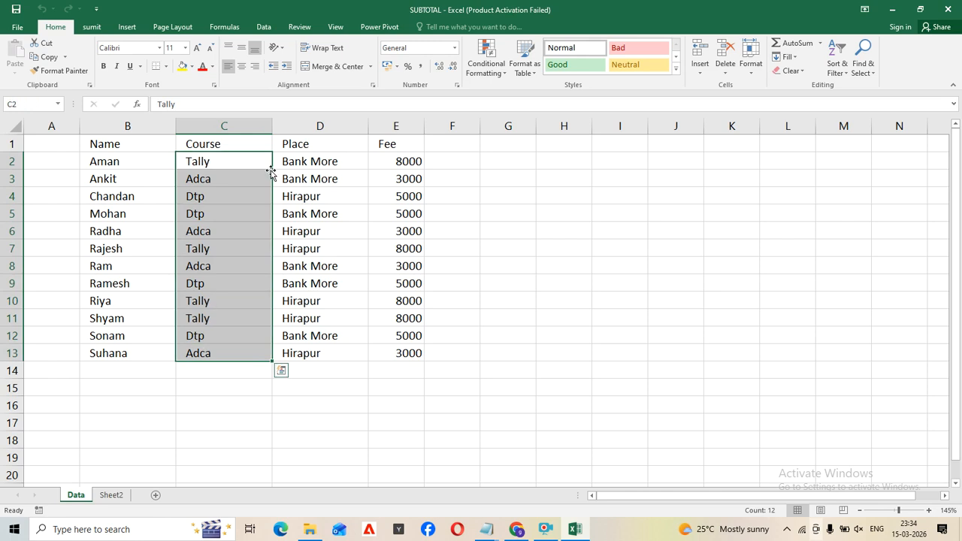
left_click_drag(234, 165, 217, 355)
left_click(264, 29)
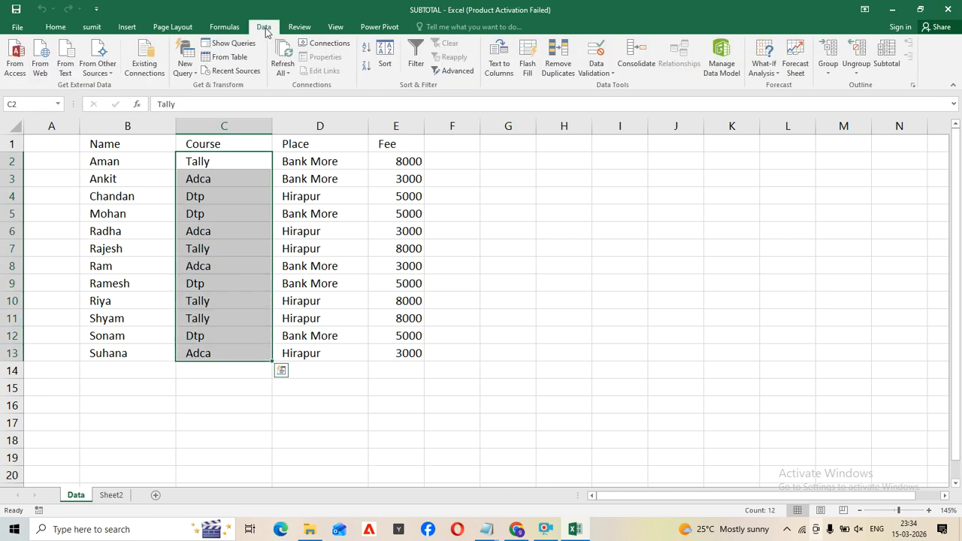
left_click(368, 49)
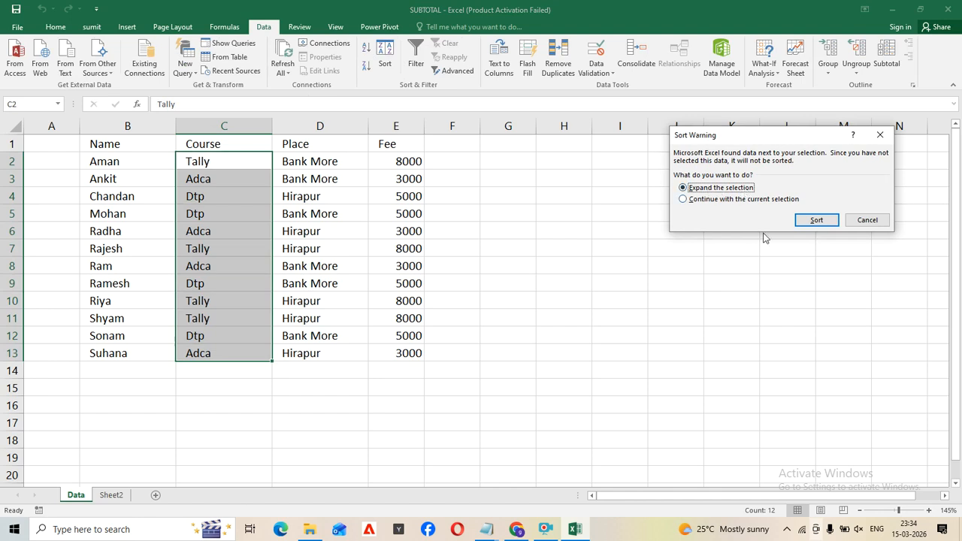
left_click(817, 220)
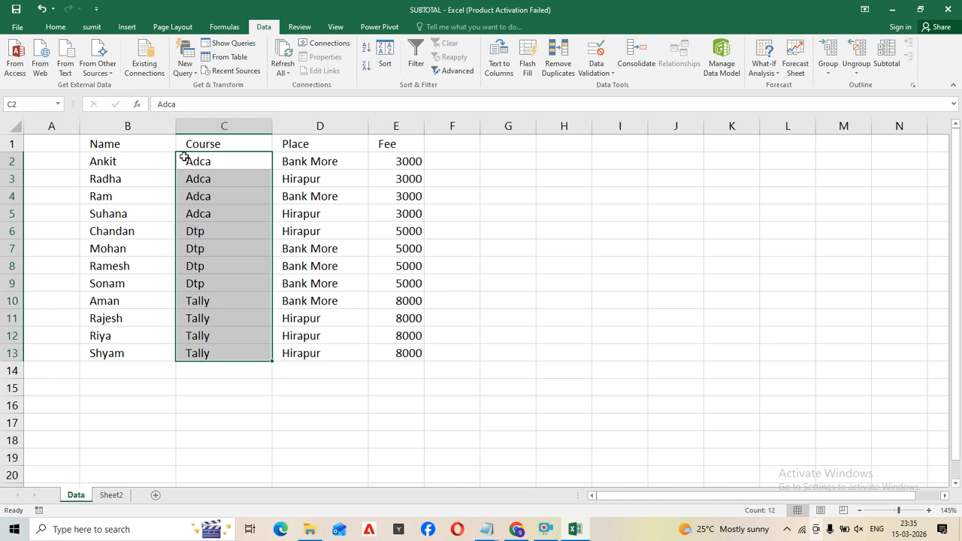
Add subtotals to the table B1:E13 that sum the Fee at each change in Course.
left_click_drag(90, 140, 399, 344)
left_click_drag(126, 143, 376, 354)
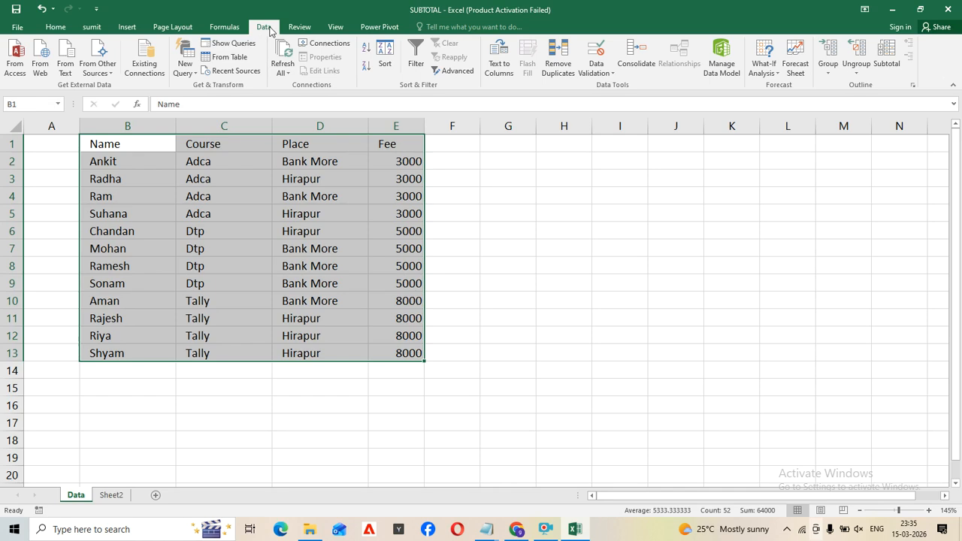
left_click(279, 191)
left_click_drag(127, 144, 393, 353)
left_click(887, 57)
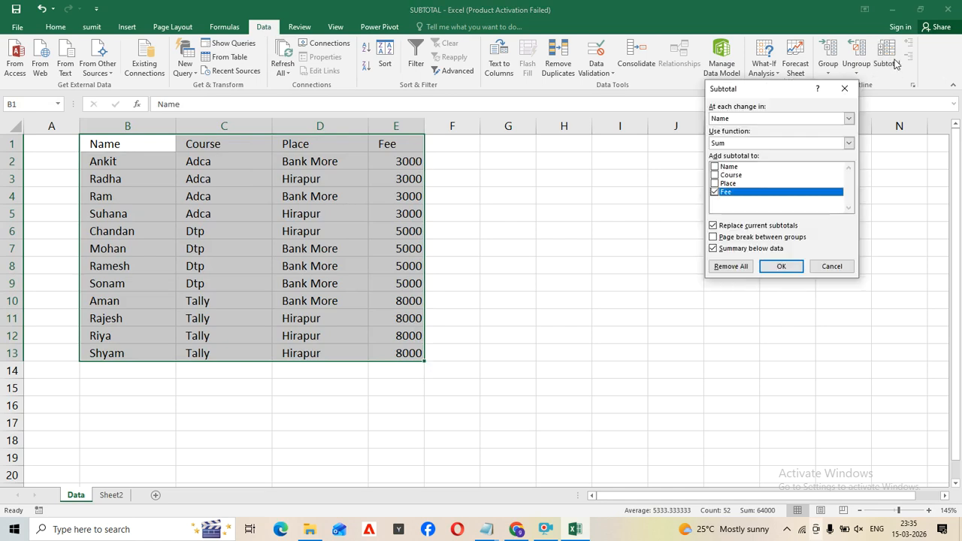
left_click(722, 119)
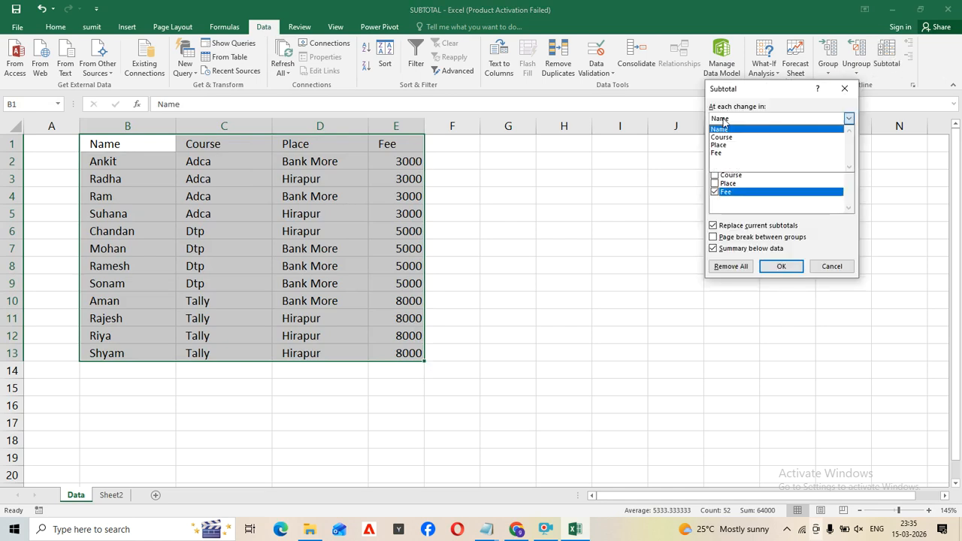
left_click(722, 137)
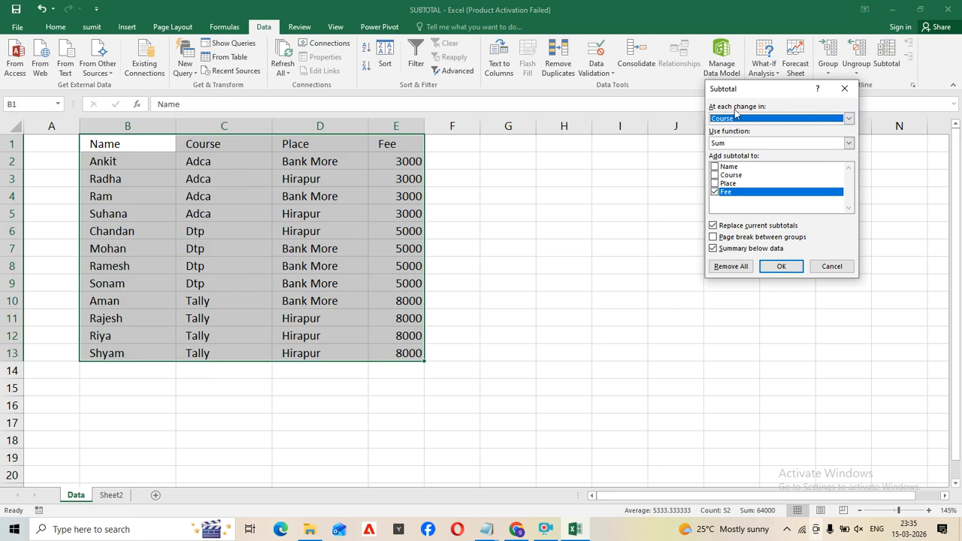
left_click(754, 143)
left_click(727, 148)
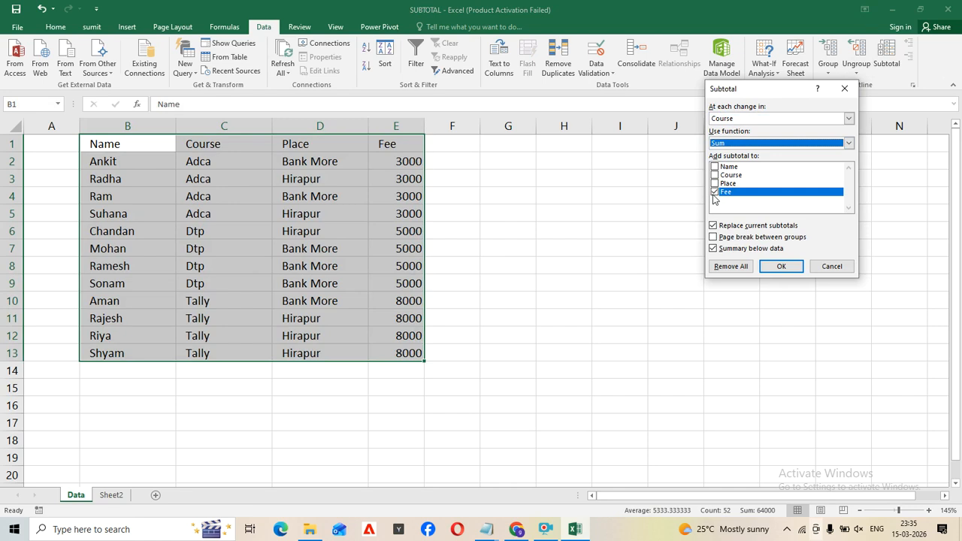
left_click(782, 267)
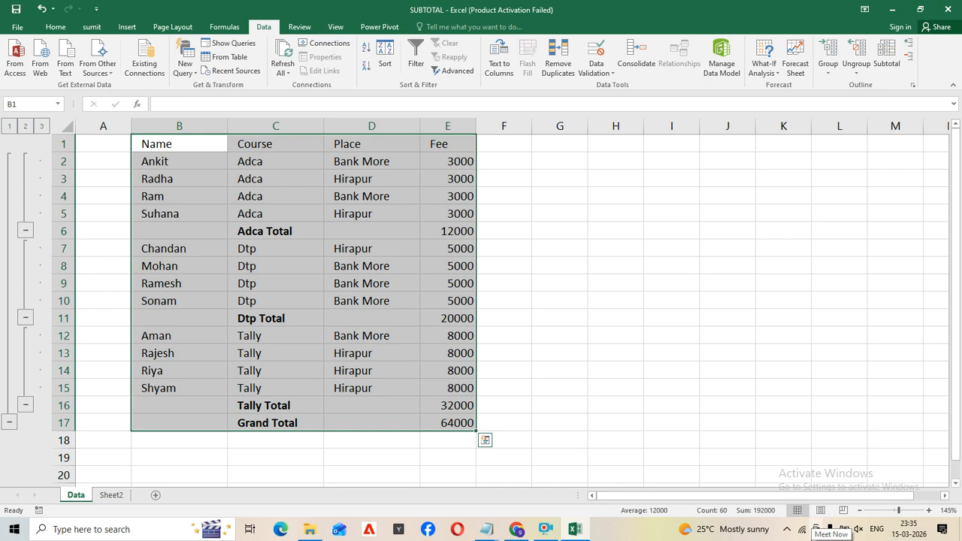
Remove all subtotals from the student table and deselect it.
left_click(882, 65)
left_click(733, 267)
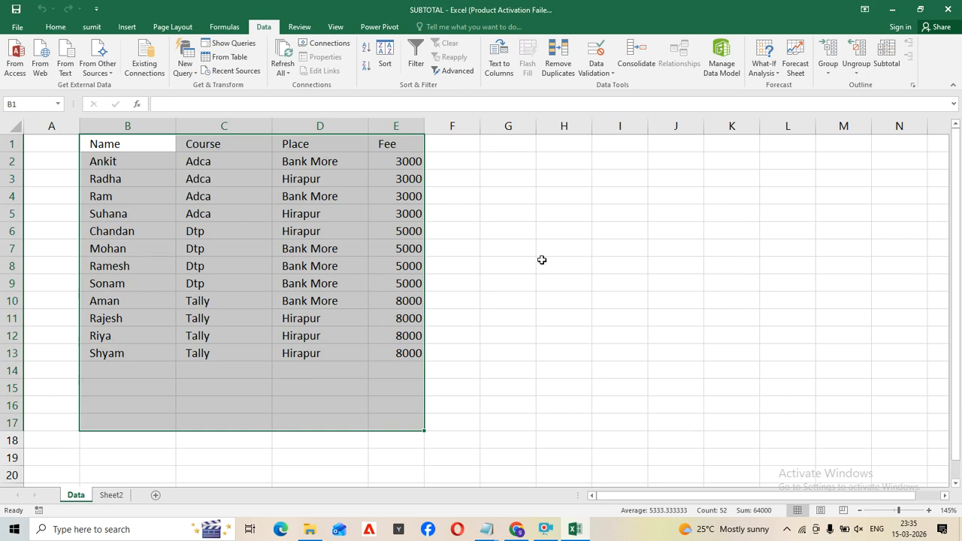
left_click(361, 374)
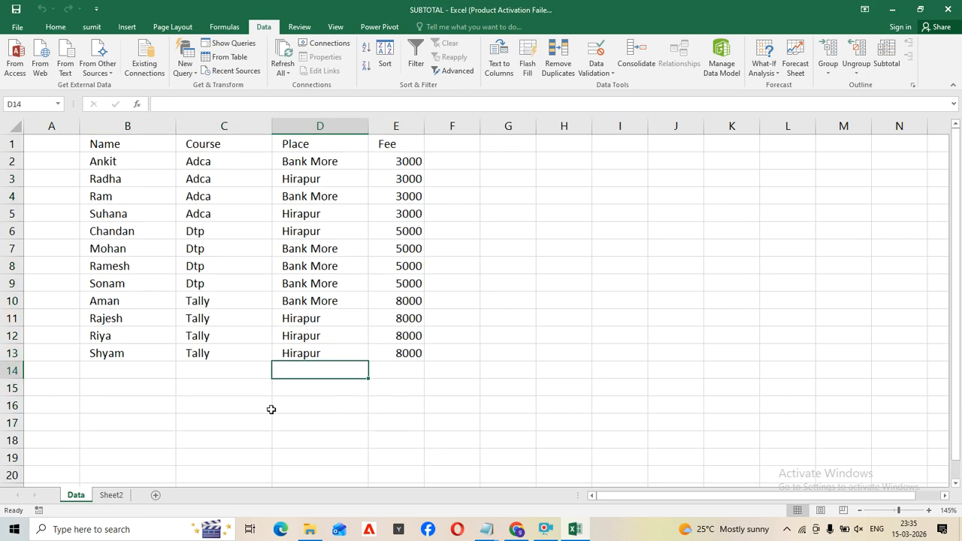
Count the numeric Fee entries in cell E16 with =COUNT(E2:E13).
left_click(401, 399)
type("=")
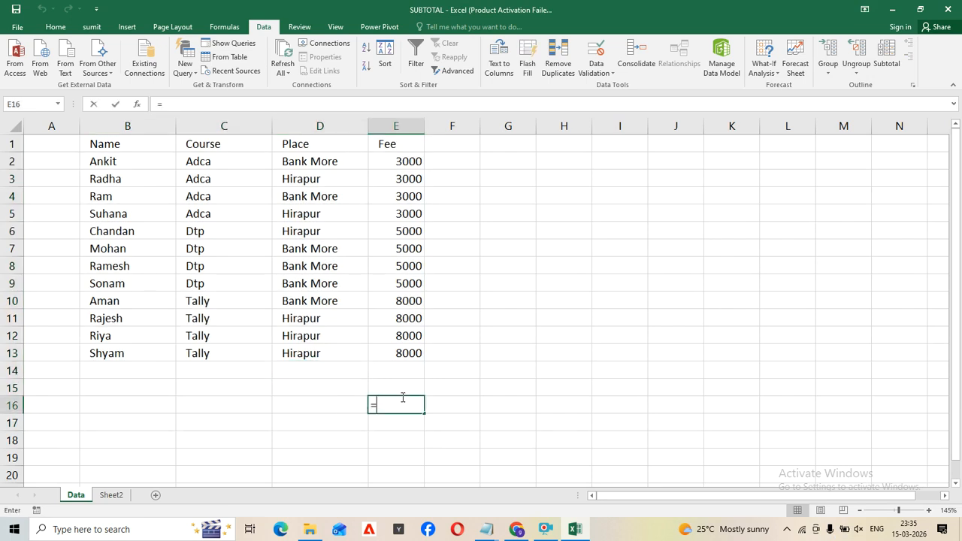
type("COUNT(")
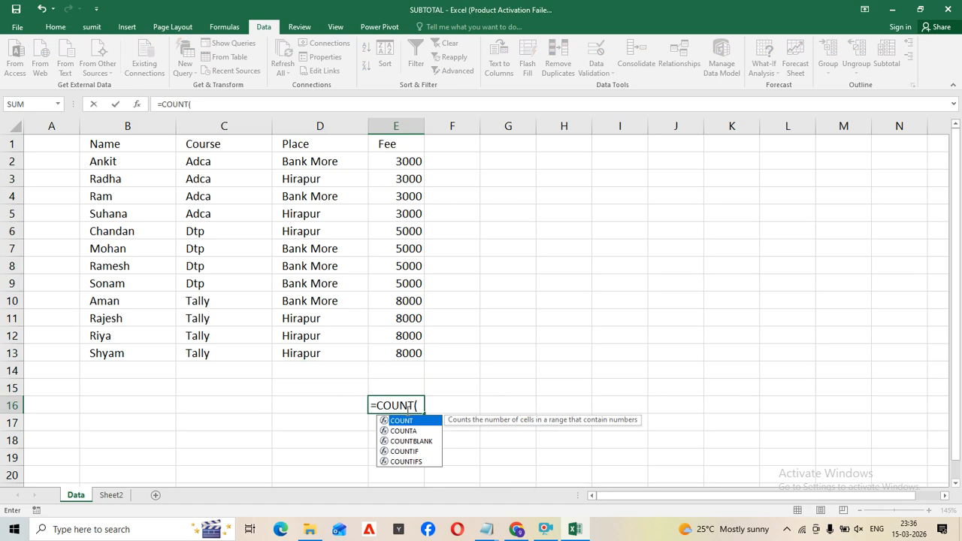
left_click_drag(399, 161, 399, 365)
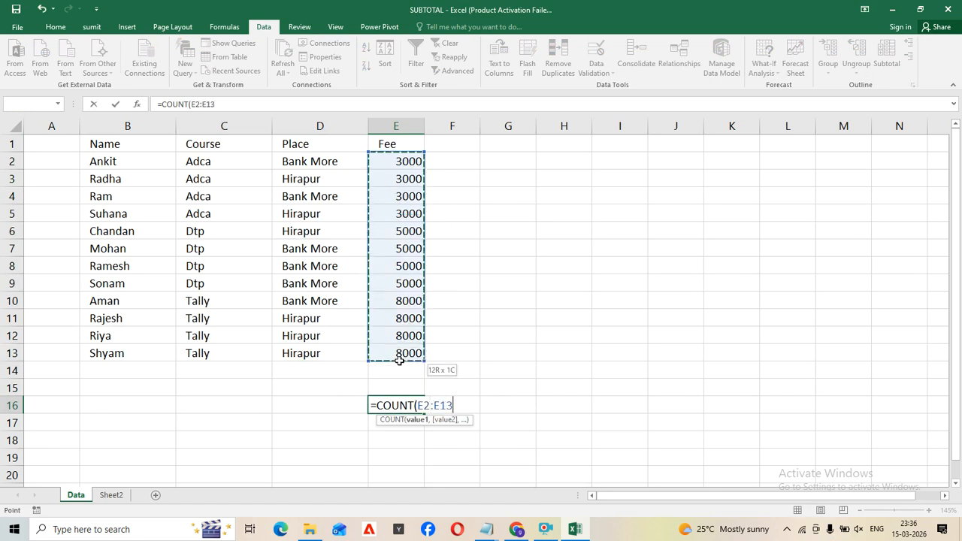
type(")")
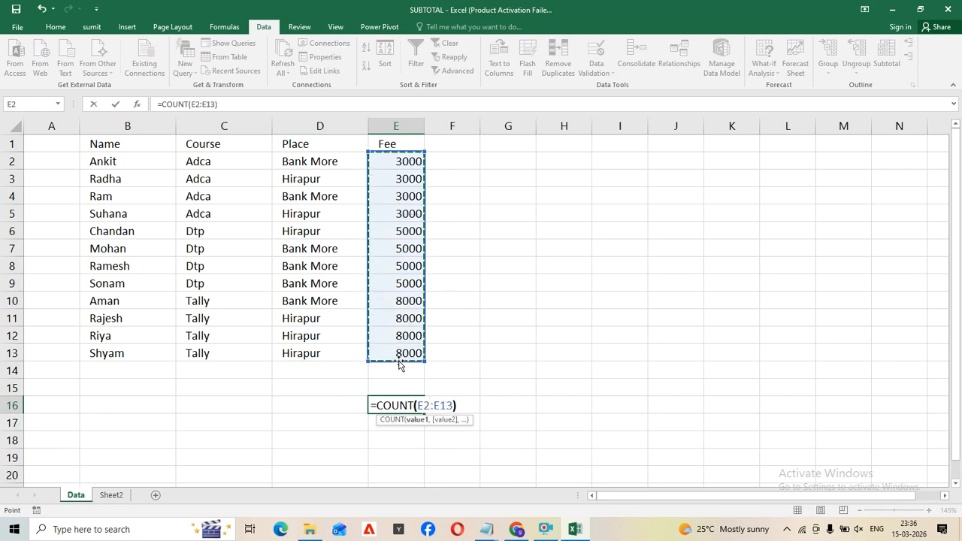
key("Return")
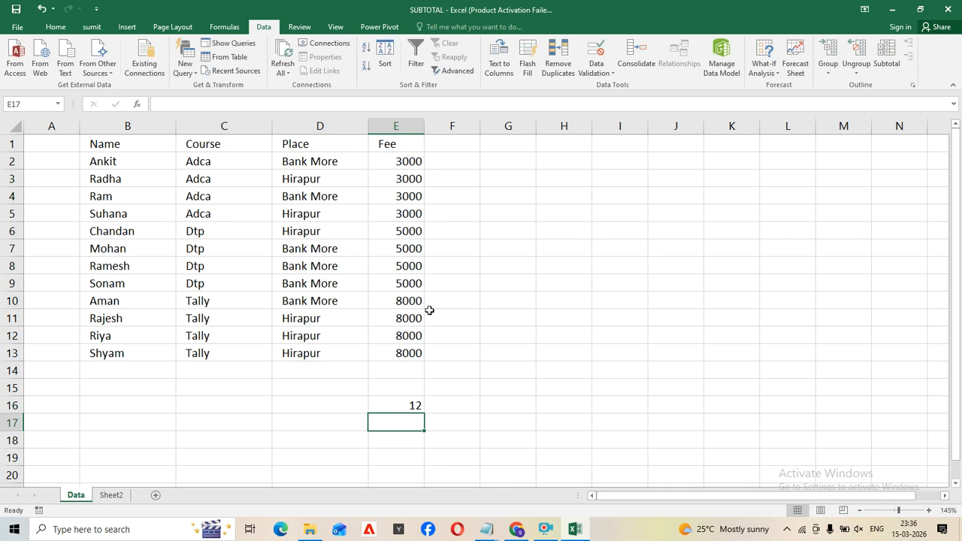
Count the non-empty Fee cells in cell E18 with =COUNTA(E2:E13).
left_click(403, 444)
type("=COUNTA(")
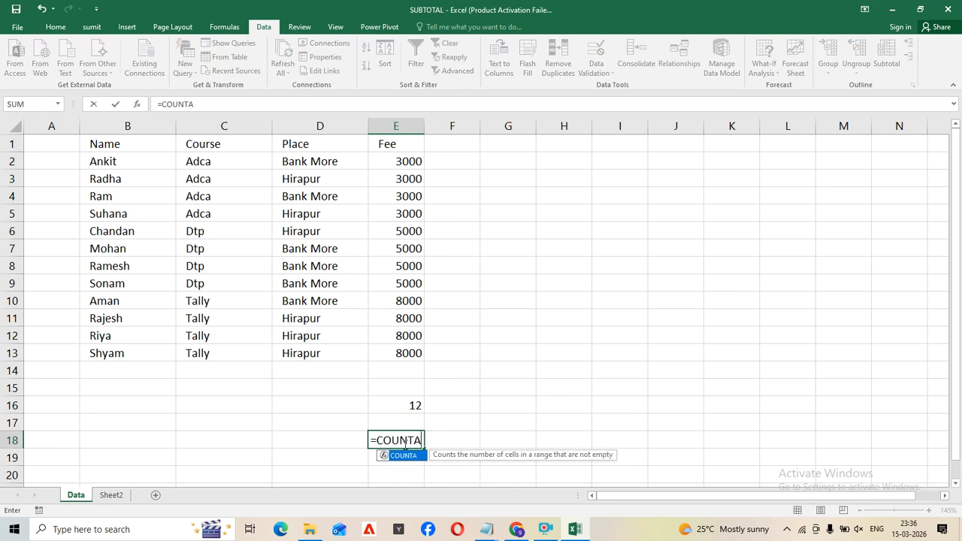
left_click_drag(401, 166, 400, 363)
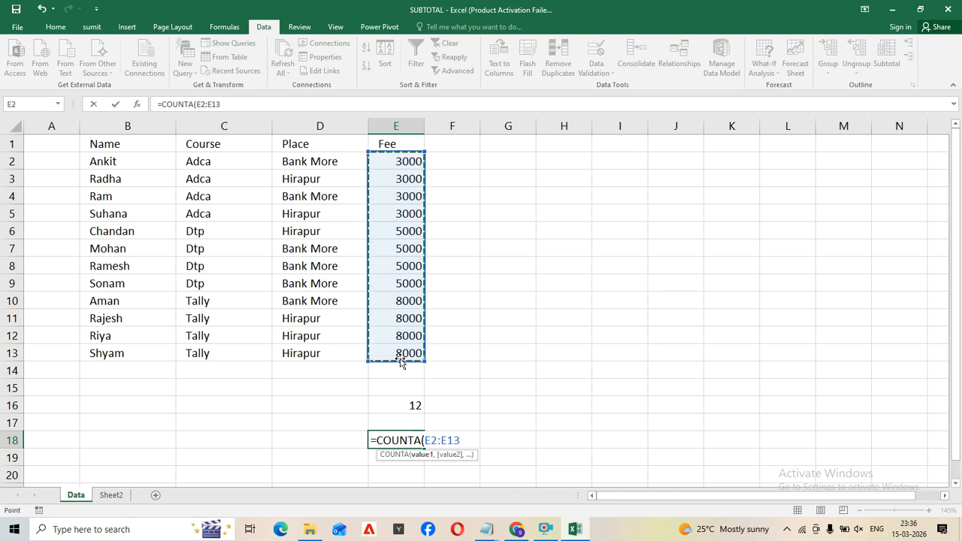
type(")")
key("Return")
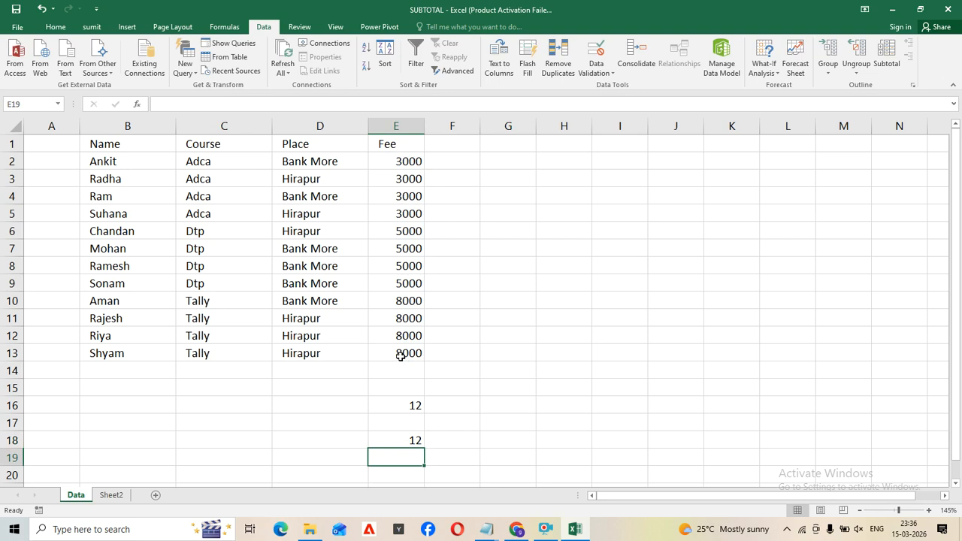
Apply COUNT to the Name entries B2:B13 in cell B15.
left_click(135, 387)
type("=COUNT(")
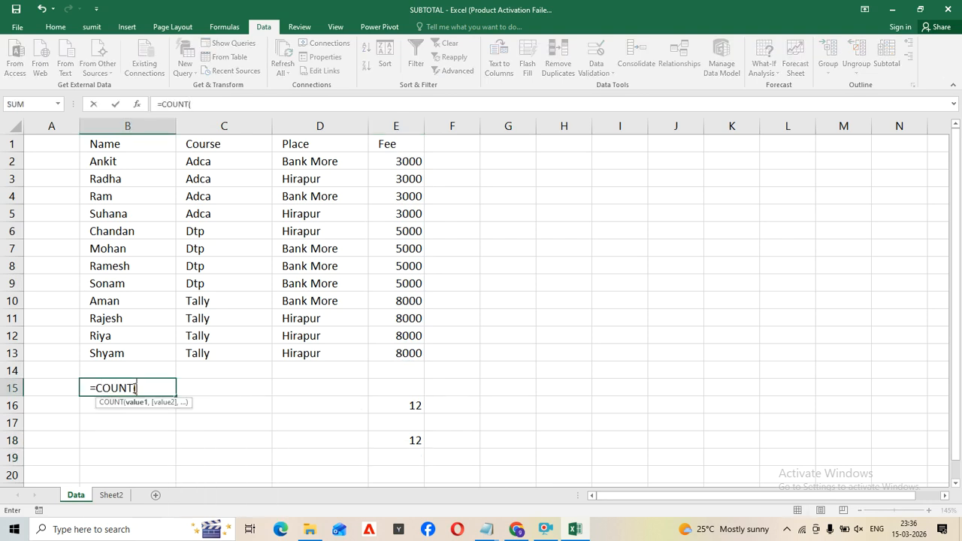
left_click(131, 149)
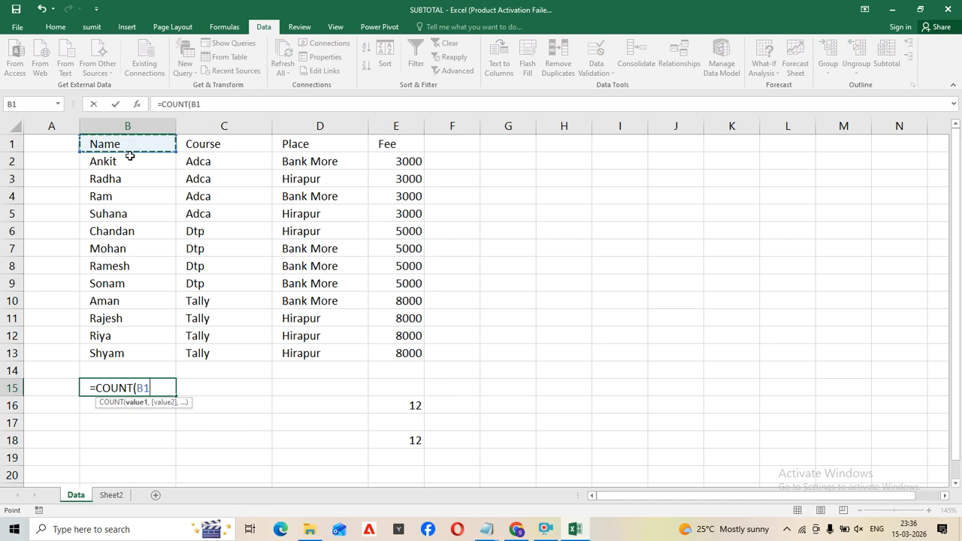
left_click_drag(126, 162, 130, 355)
key("ctrl+Return")
key("Return")
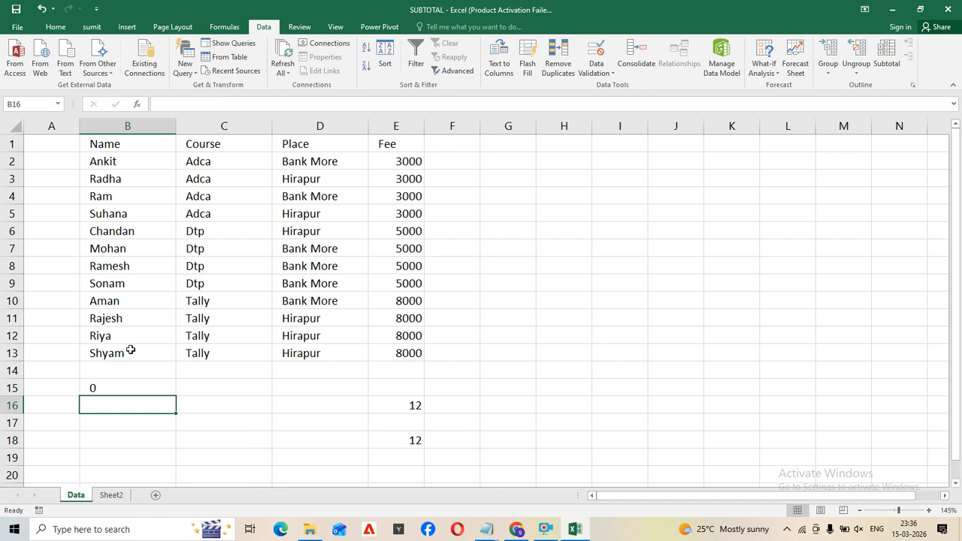
Count the non-empty Name cells B2:B13 in cell B16 with COUNTA.
type("=COU")
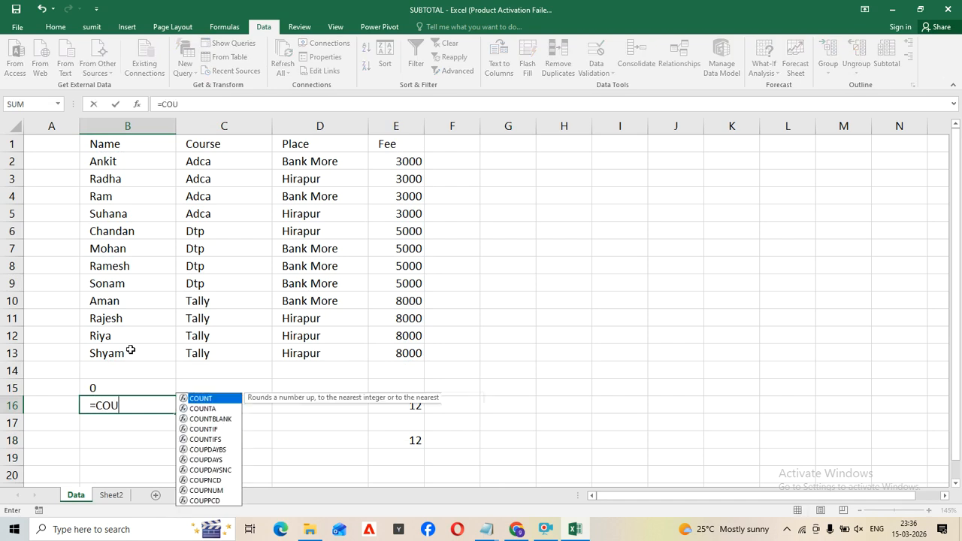
type("NTA(")
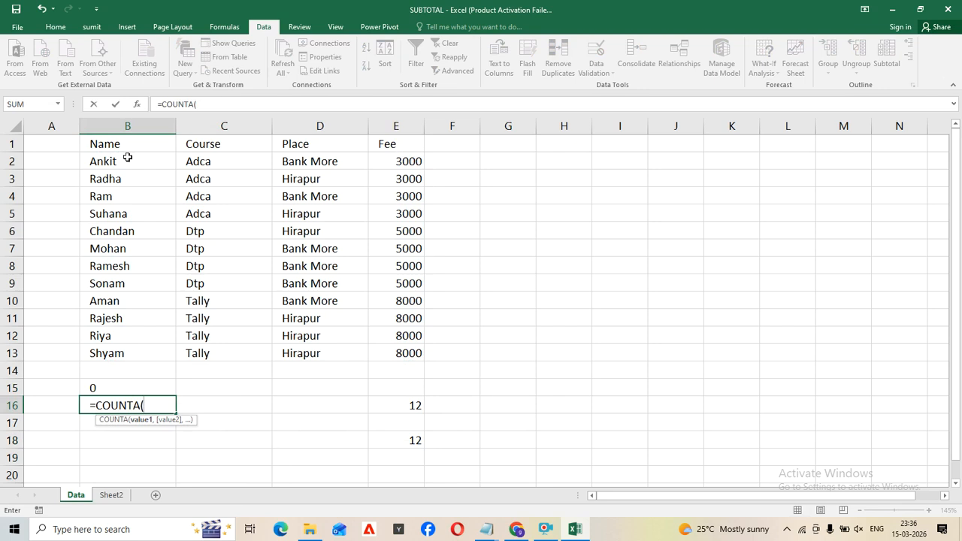
left_click_drag(128, 157, 128, 362)
key("Return")
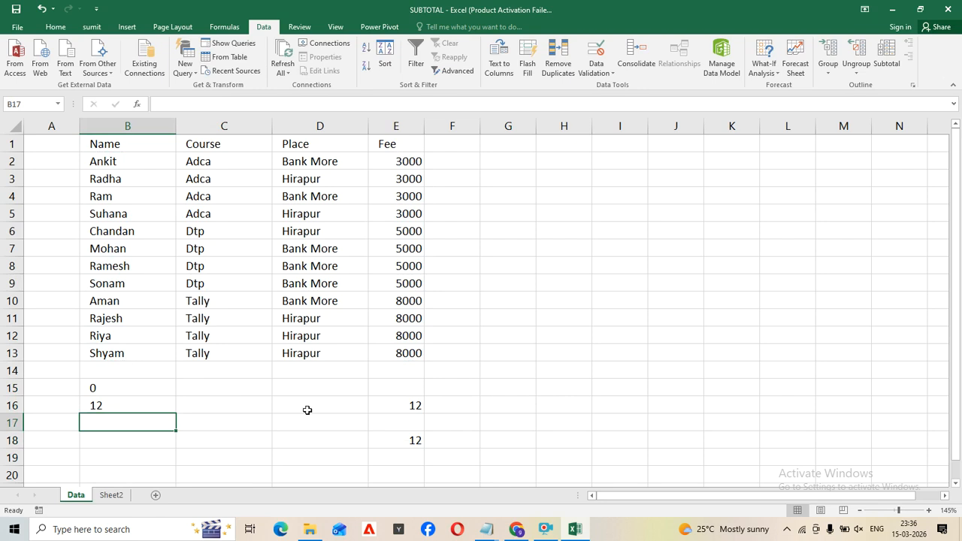
Total the Fee column in cell E15 with =SUM(E2:E13).
left_click(414, 389)
type("=SUM(")
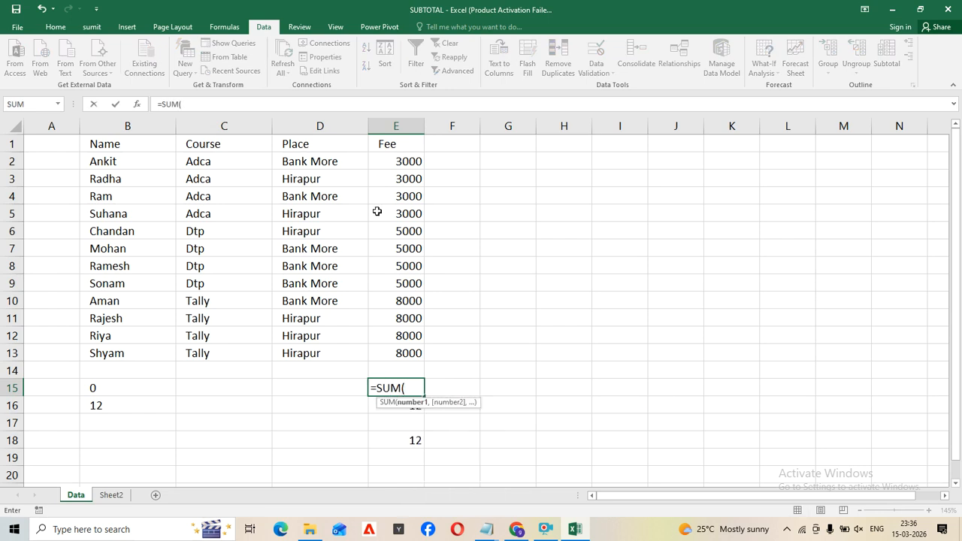
left_click_drag(403, 160, 402, 354)
type(")")
key("Return")
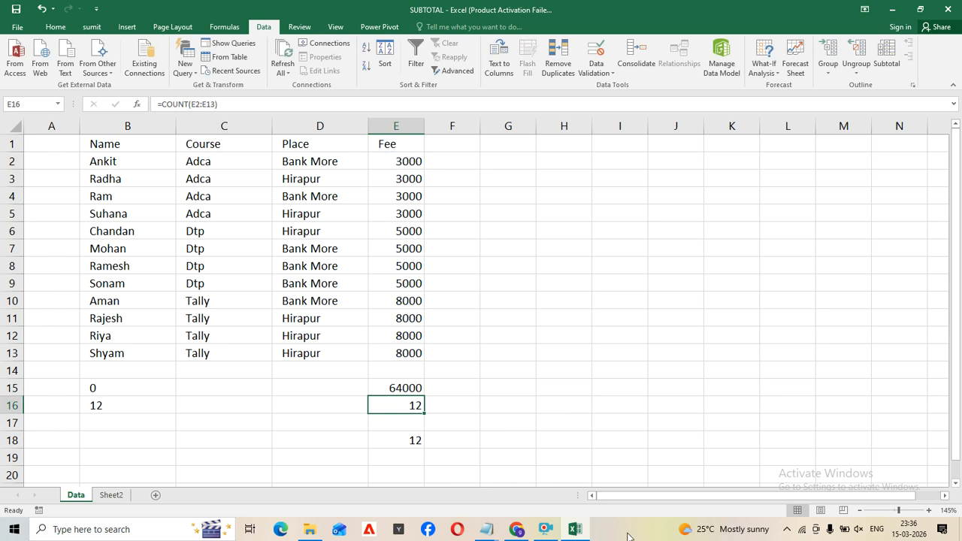
left_click(545, 529)
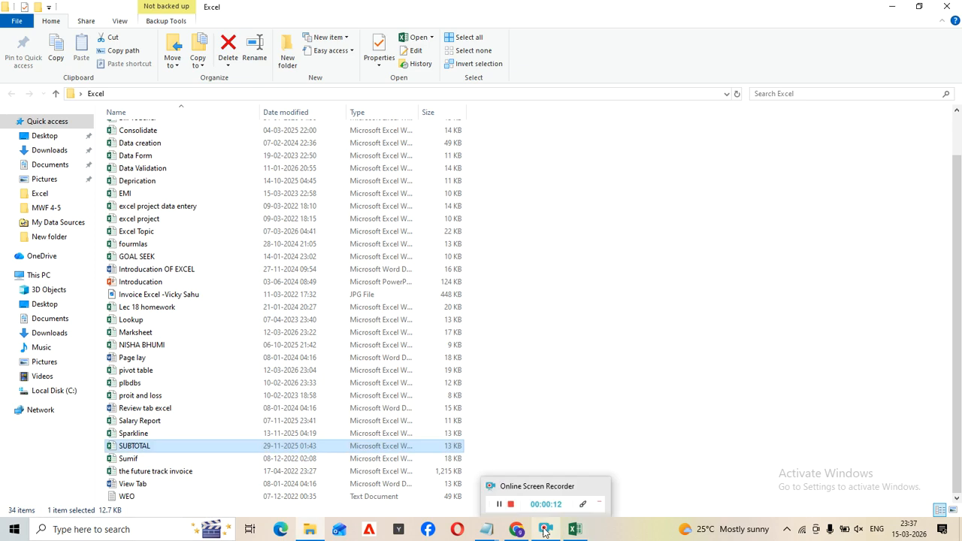
left_click(553, 505)
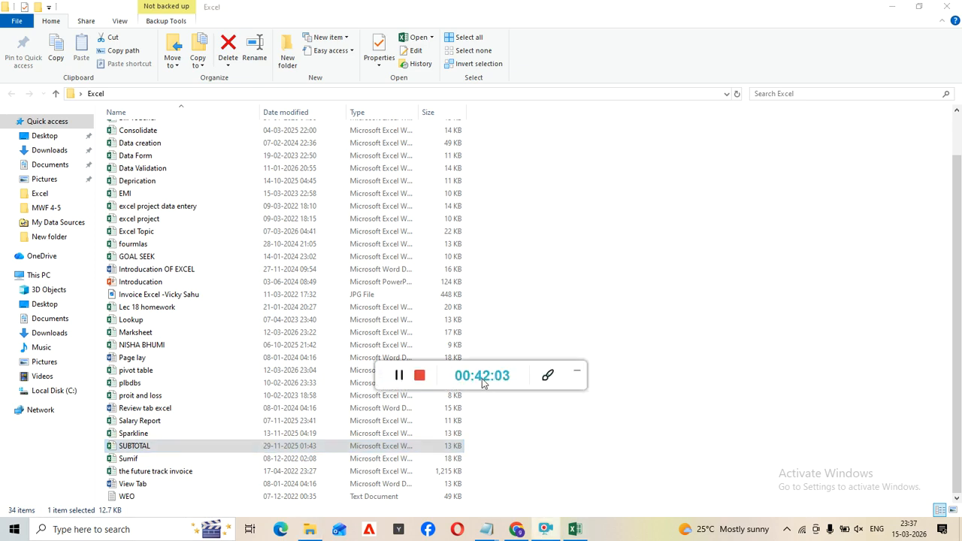